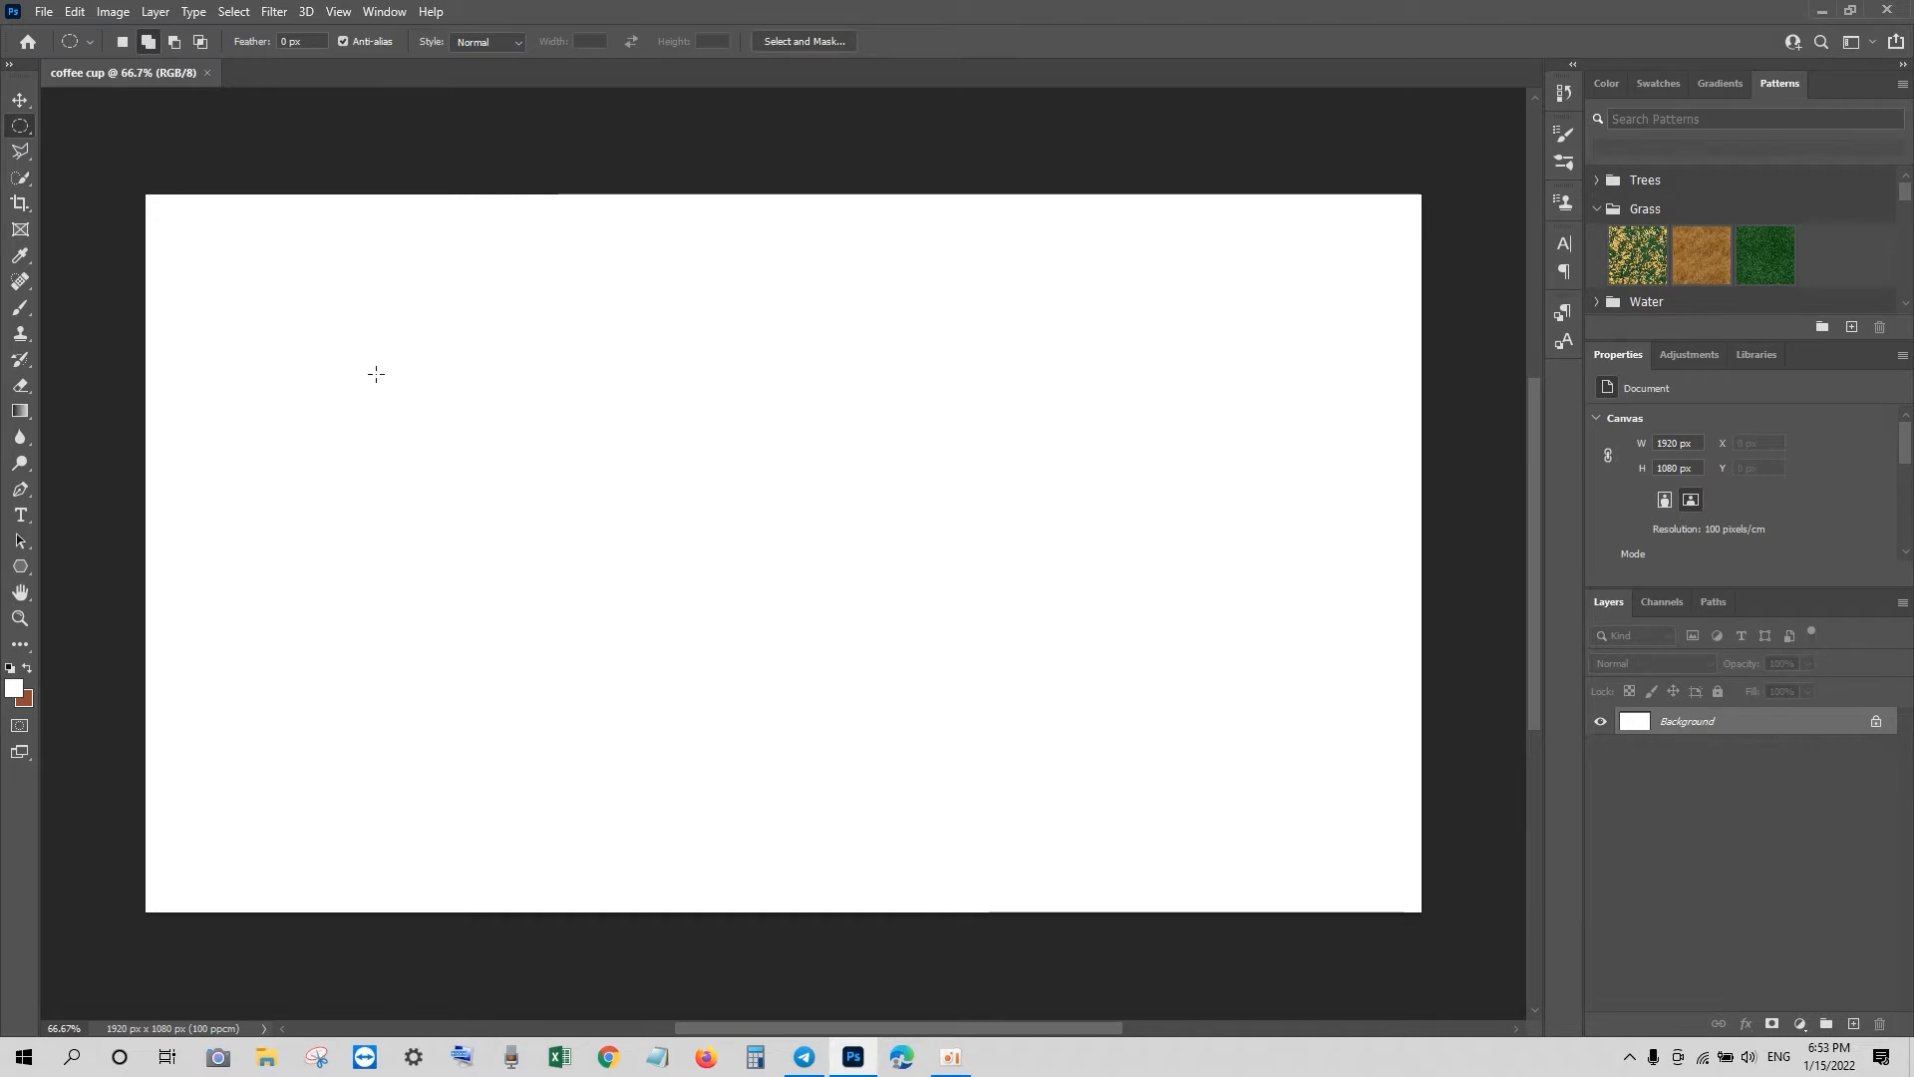
# Step: Make a flat elliptical selection about 541 by 106 px and fill it with background colour #f1c6a9 on a new layer
pyautogui.moveTo(408, 392); pyautogui.dragTo(763, 460)
pyautogui.click(24, 699)
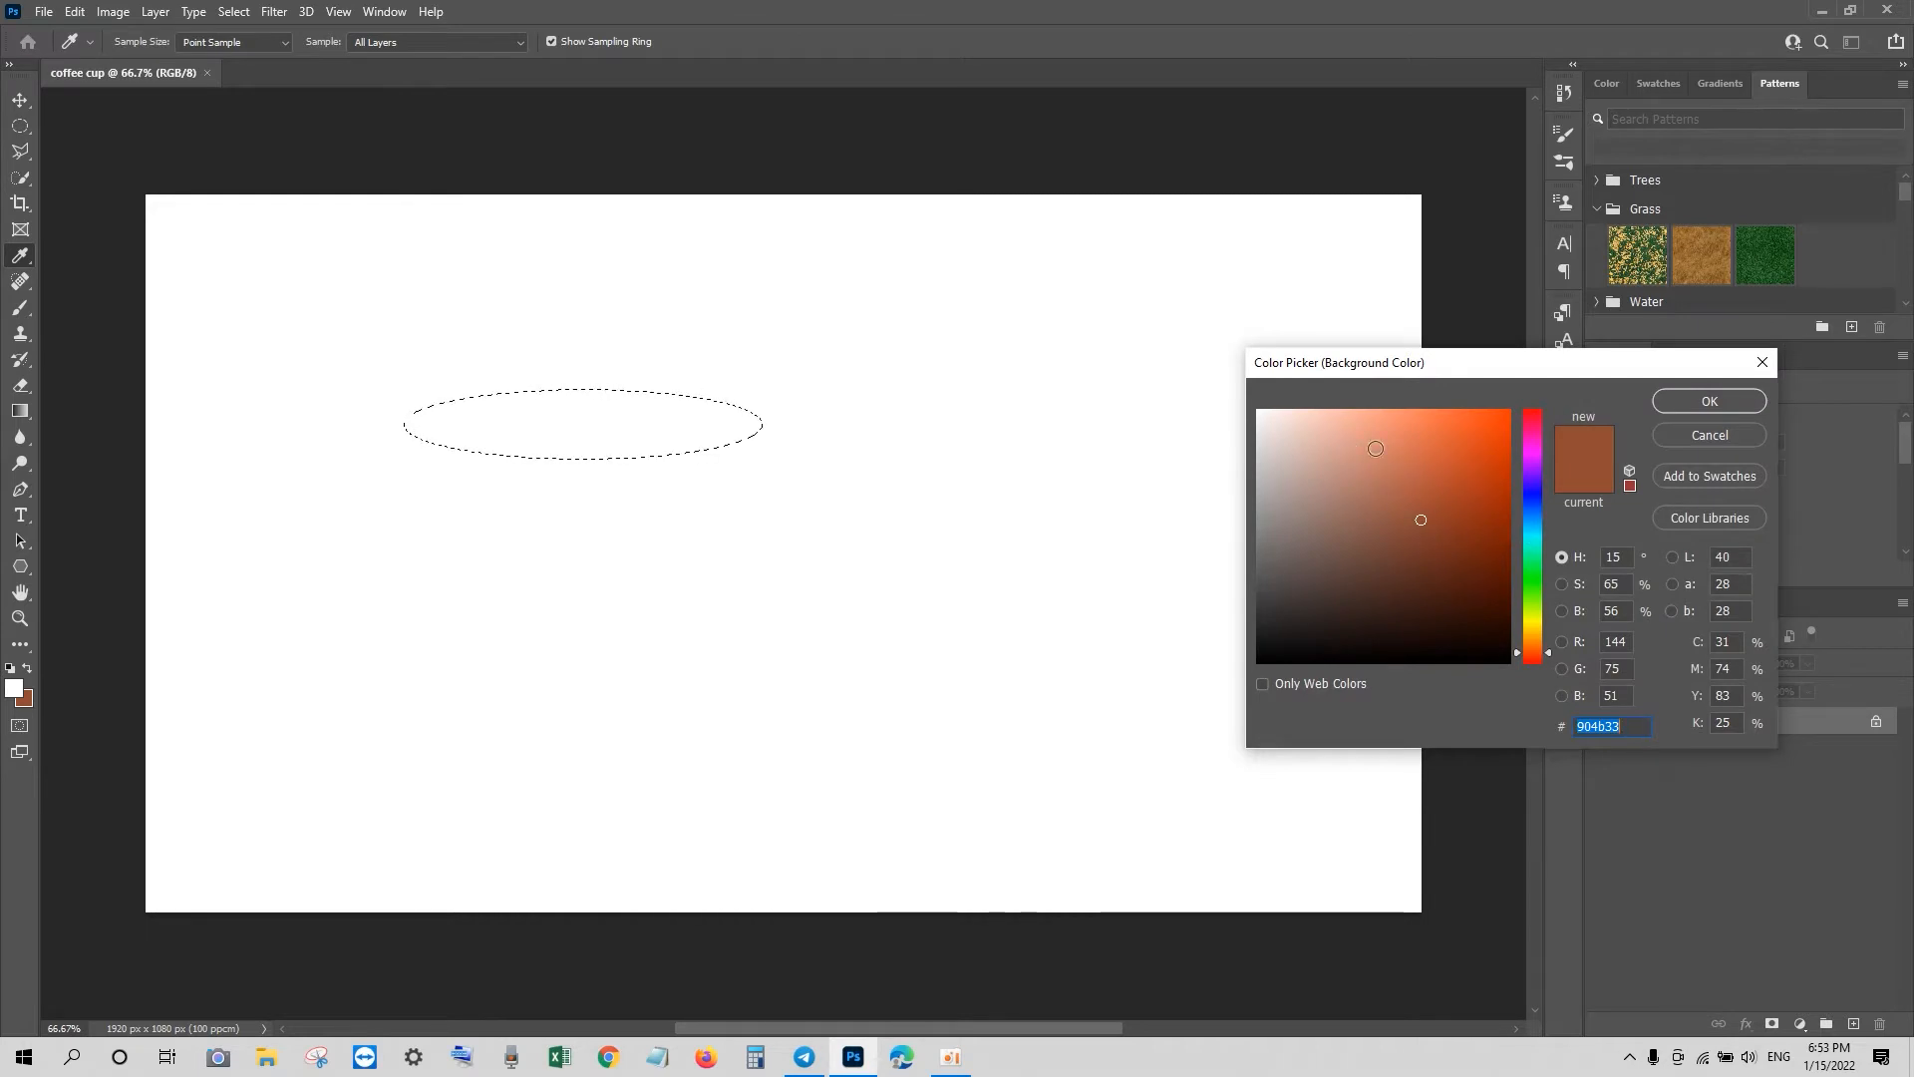
pyautogui.moveTo(1536, 644); pyautogui.dragTo(1533, 653)
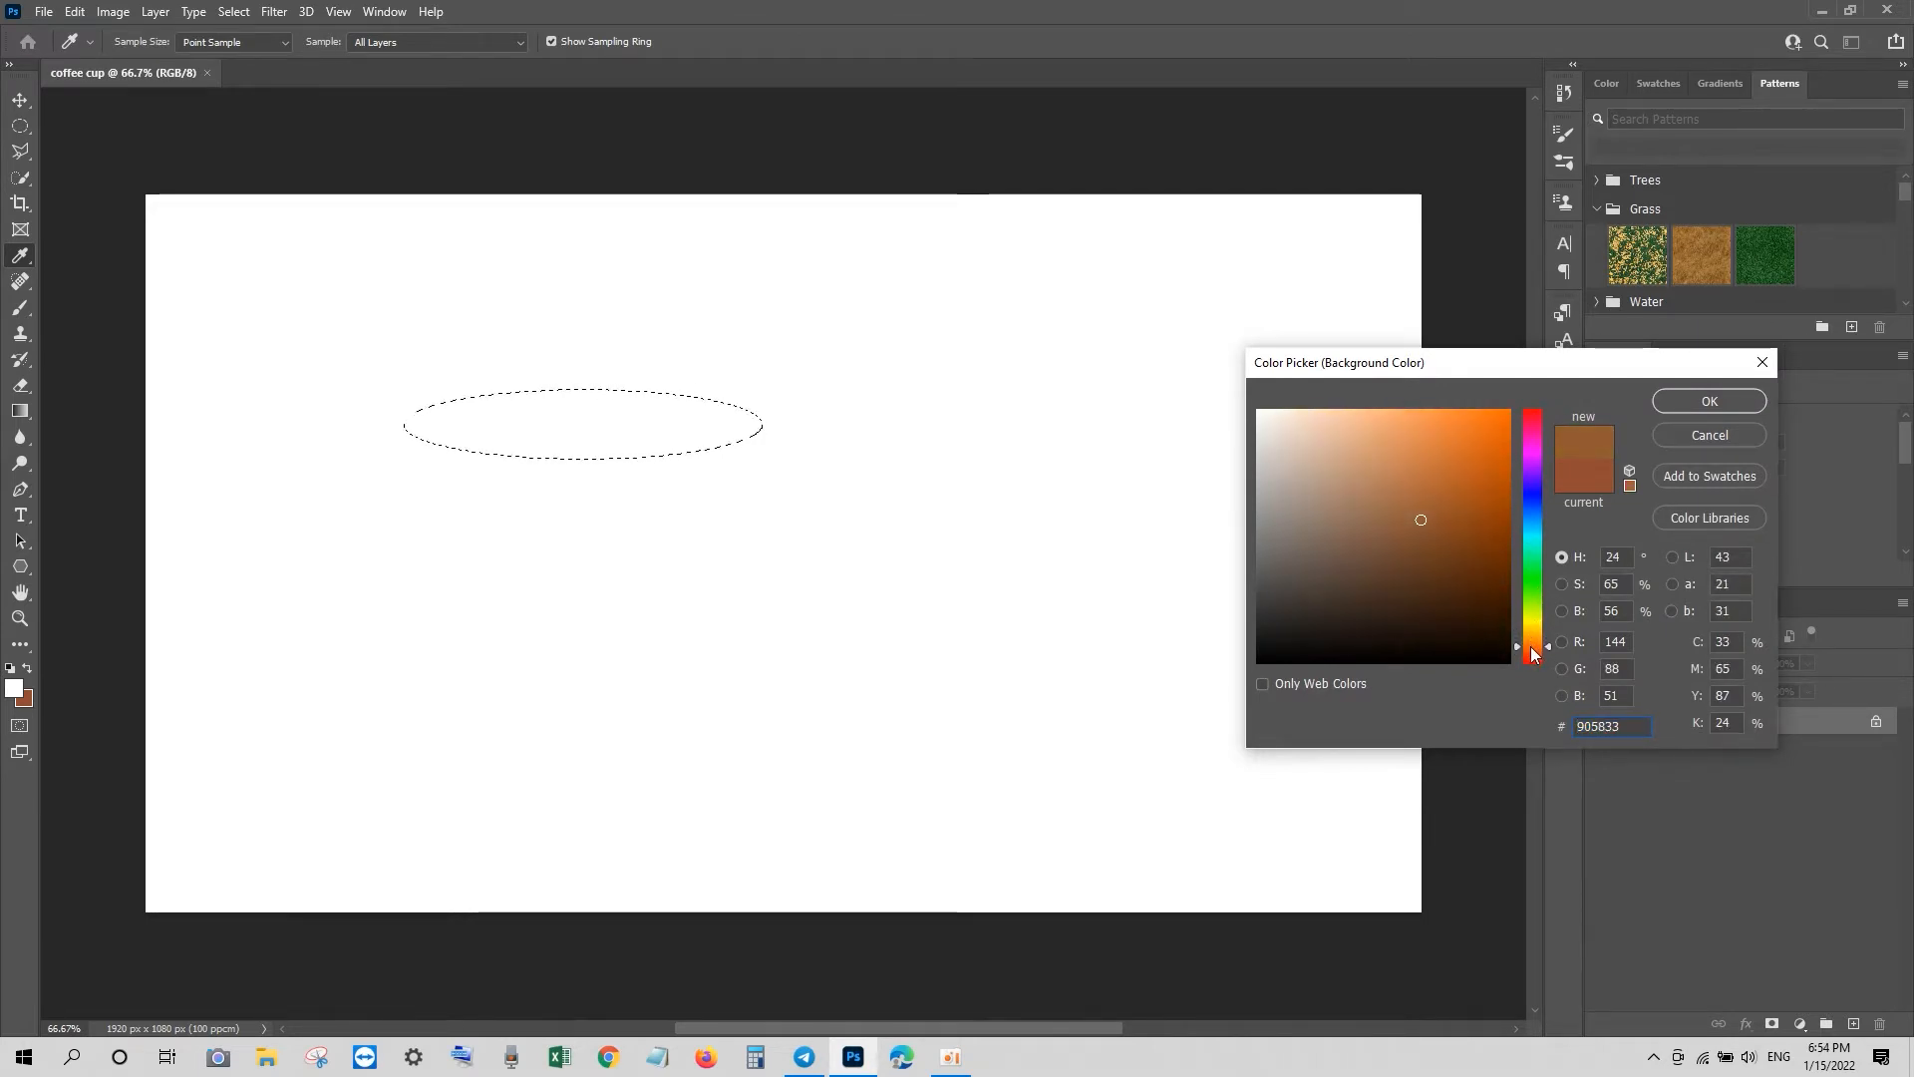
pyautogui.click(1470, 585)
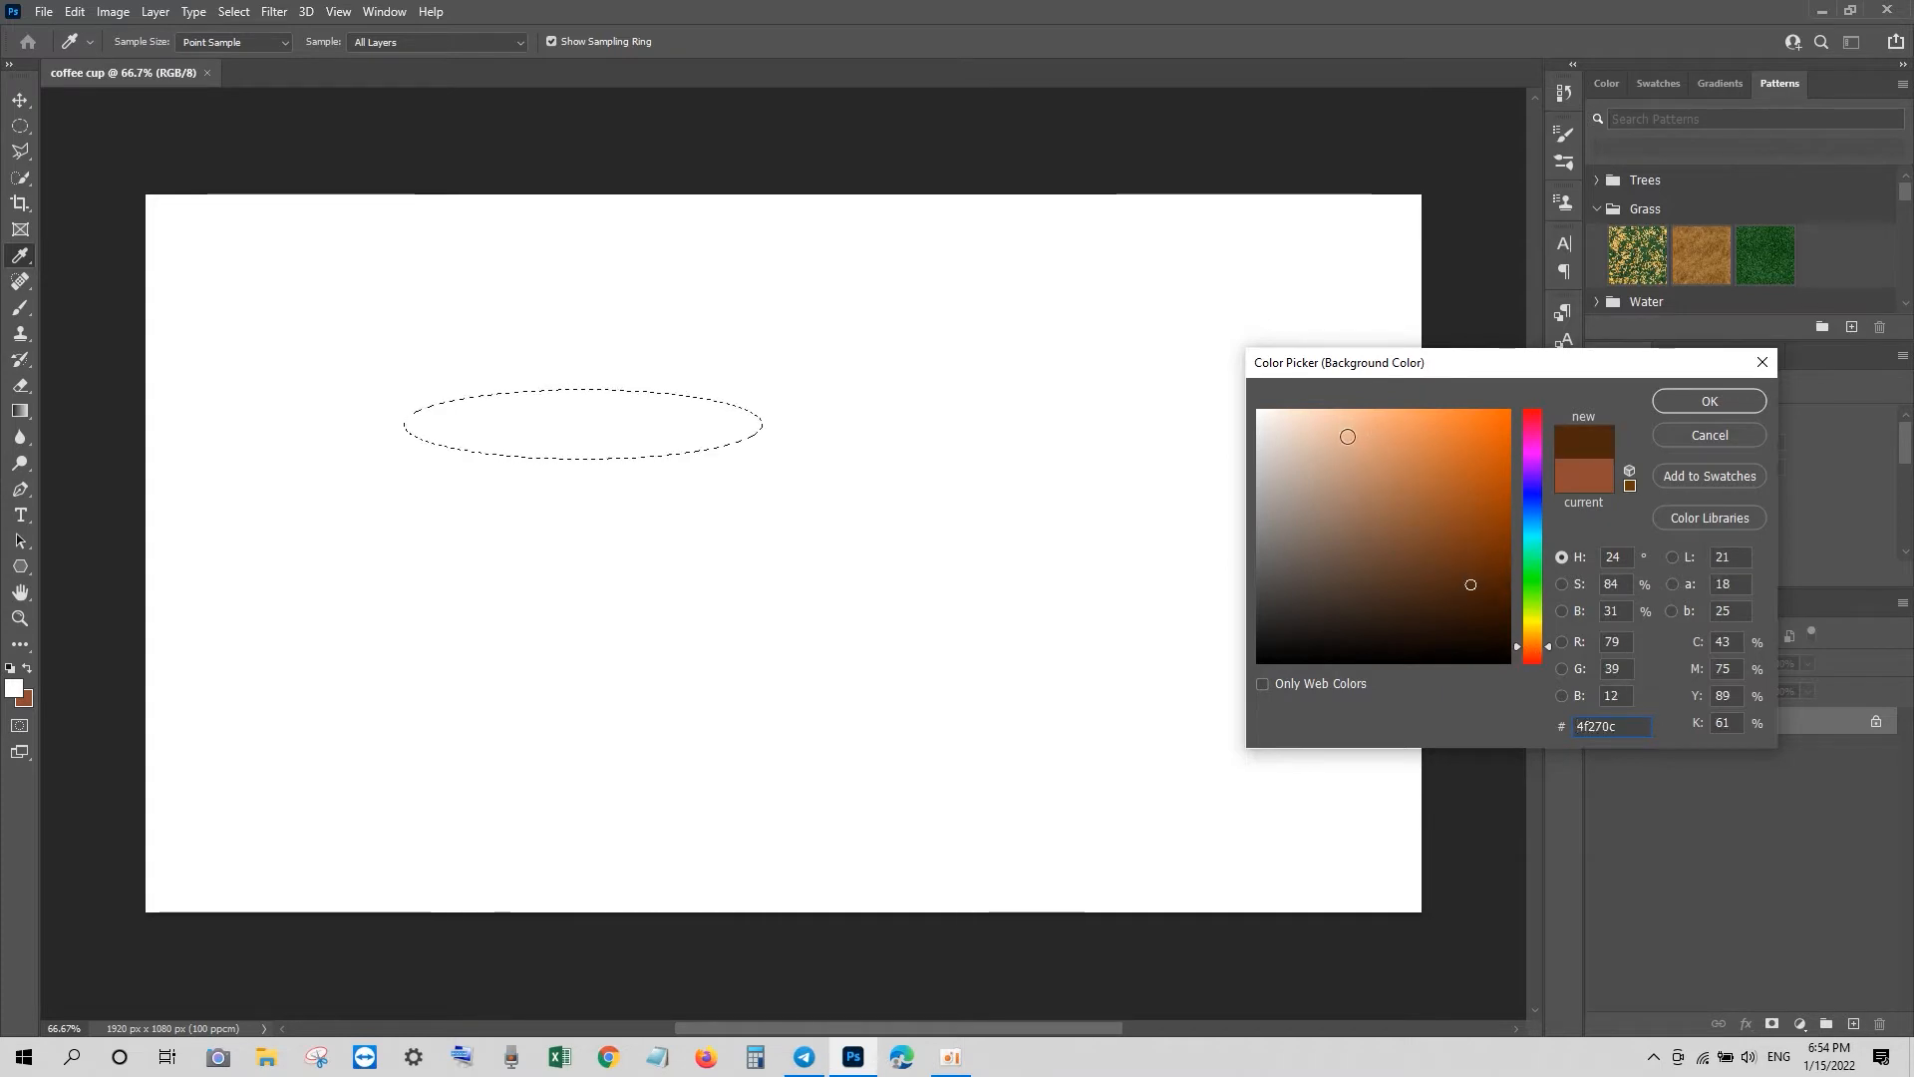
pyautogui.click(1349, 435)
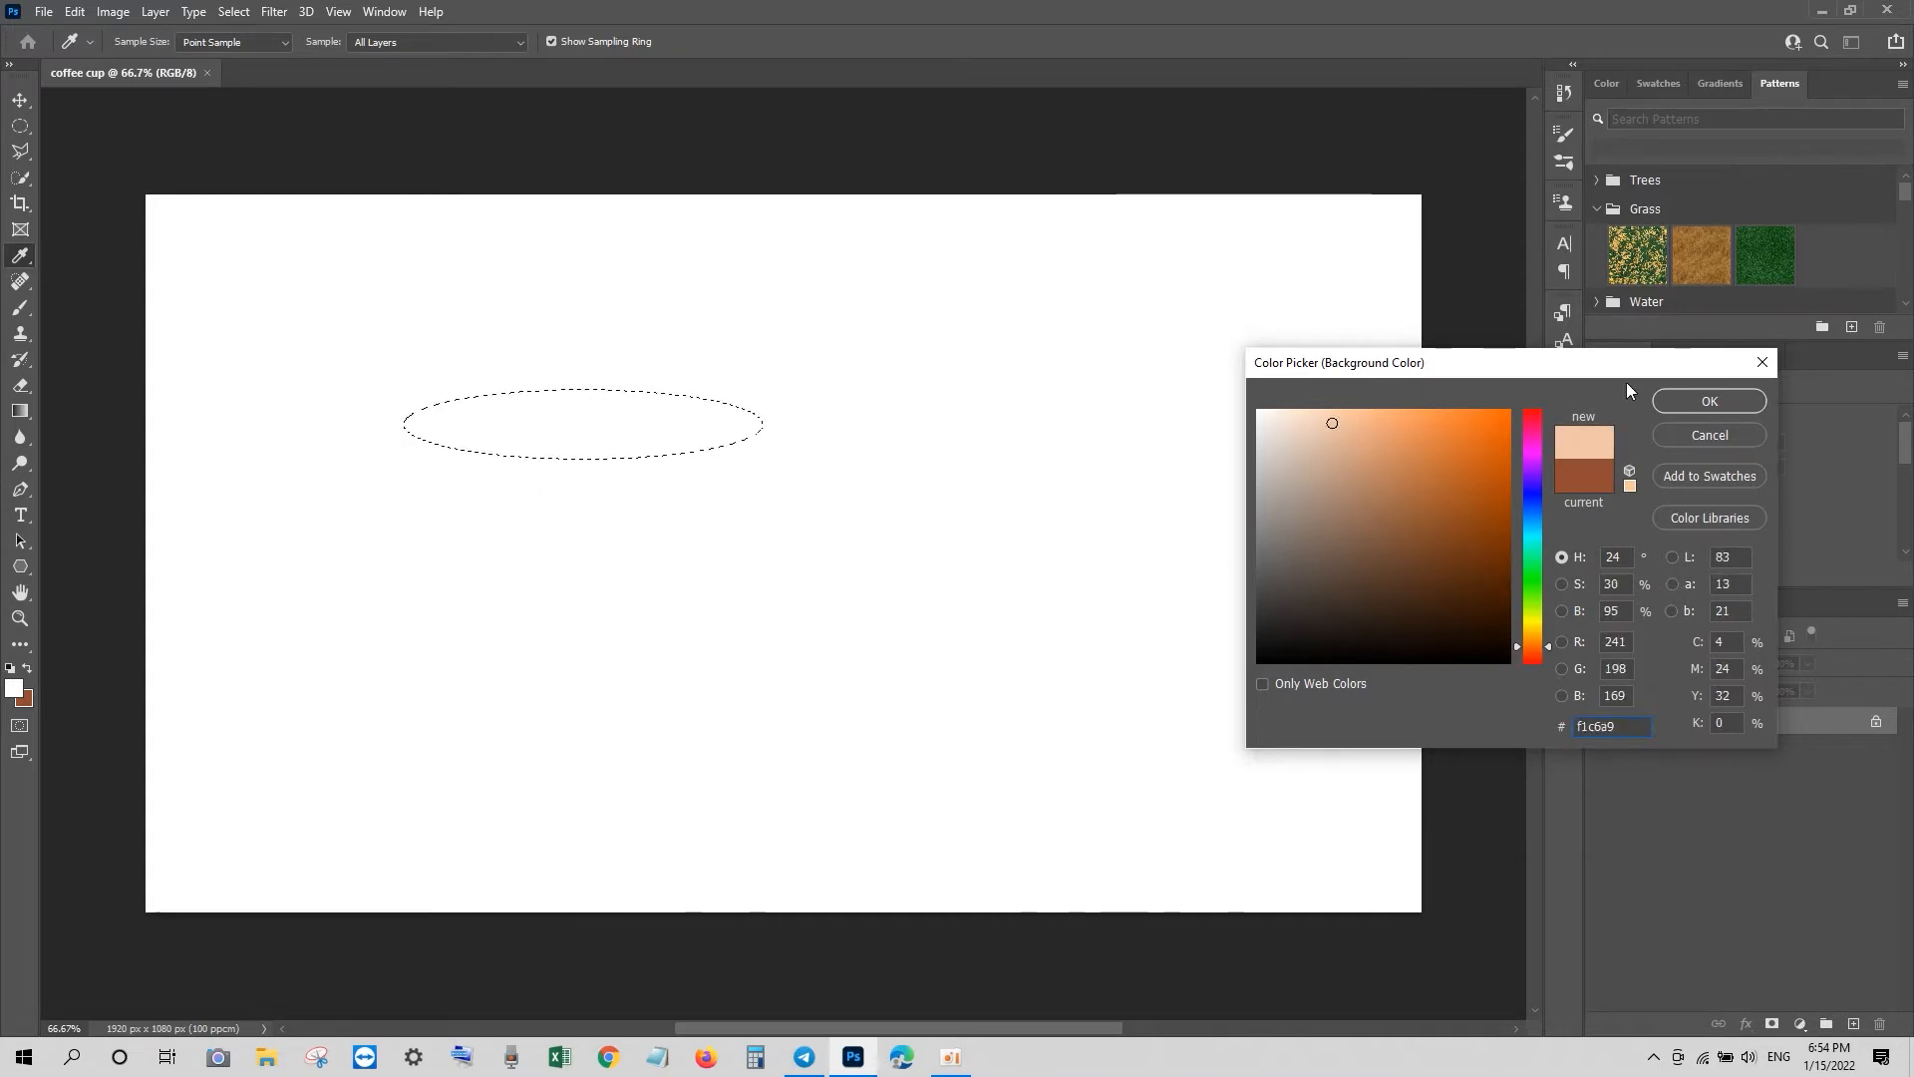
pyautogui.click(1709, 400)
pyautogui.click(1852, 1022)
pyautogui.hotkey('ctrl', 'BackSpace')
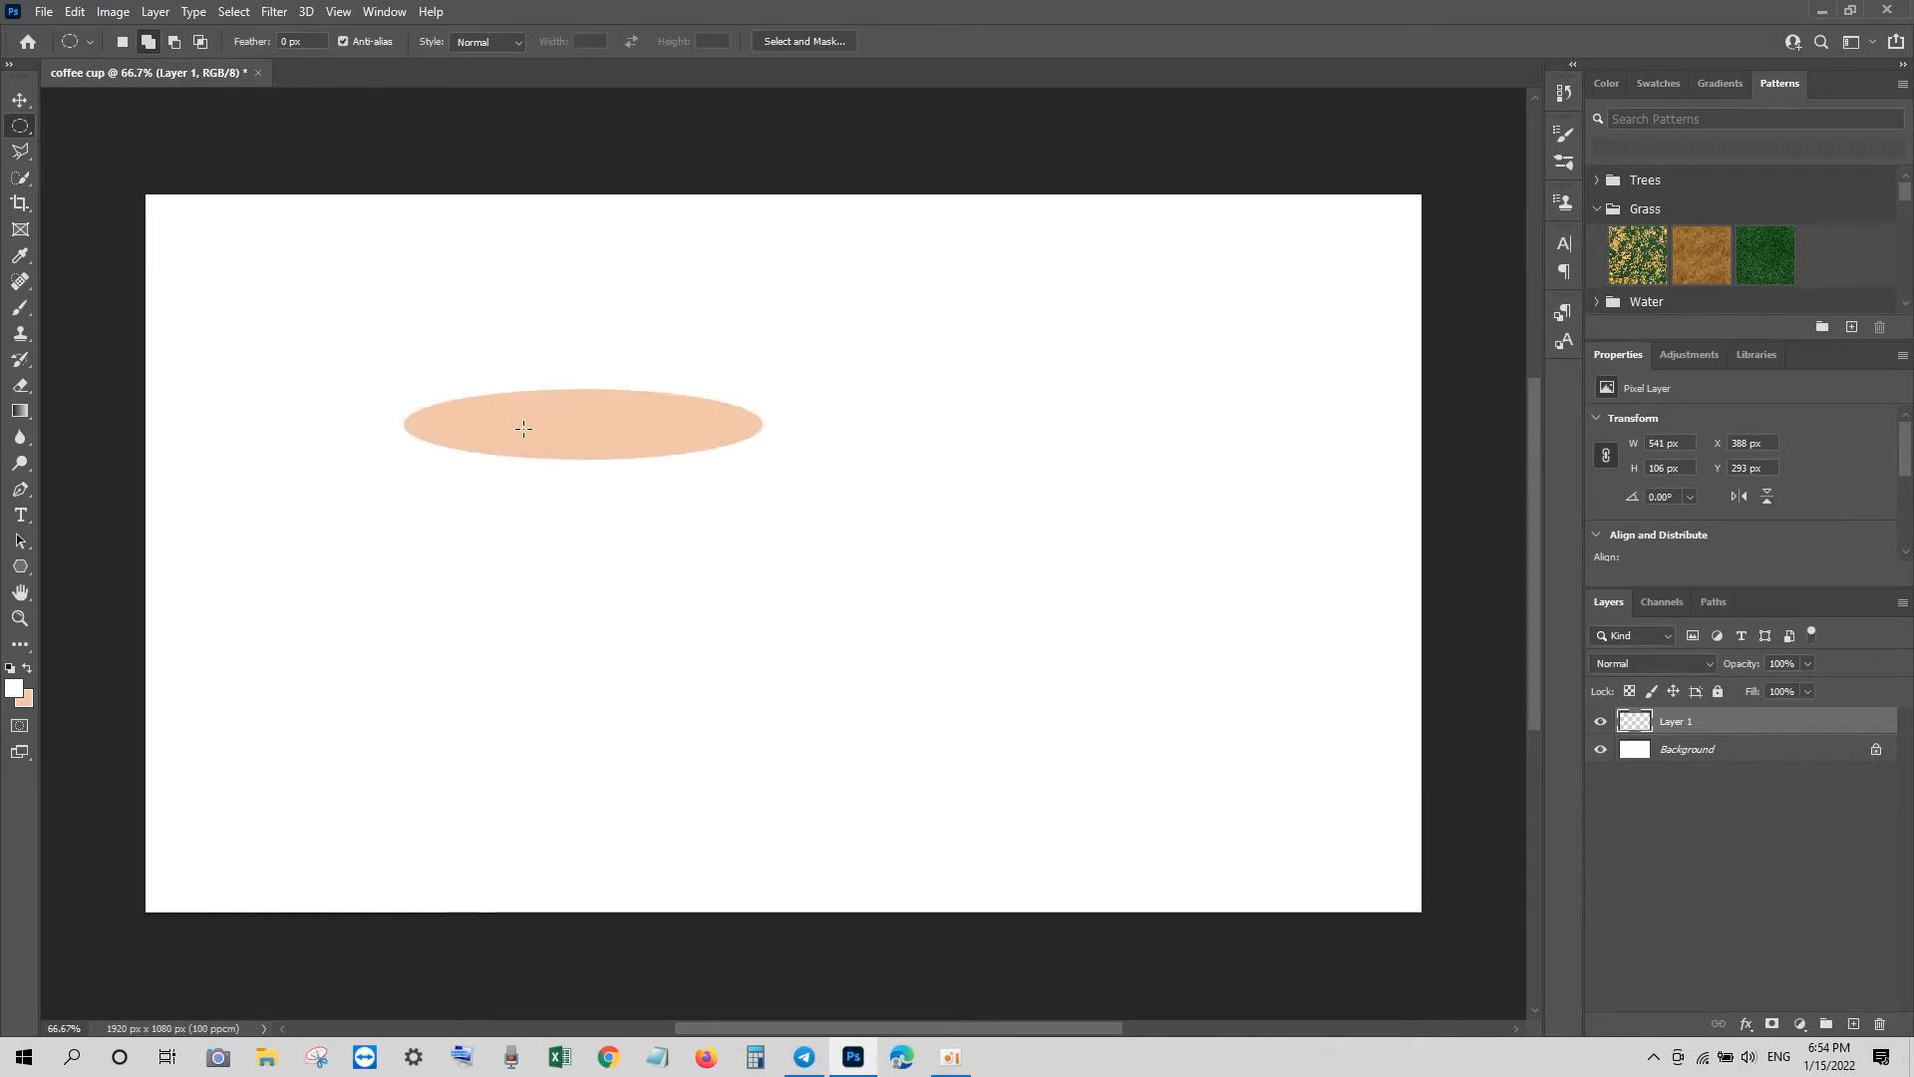
# Step: Duplicate the ellipse layer and scale the copy about its centre to about 507 by 100 px
pyautogui.hotkey('ctrl', 'j')
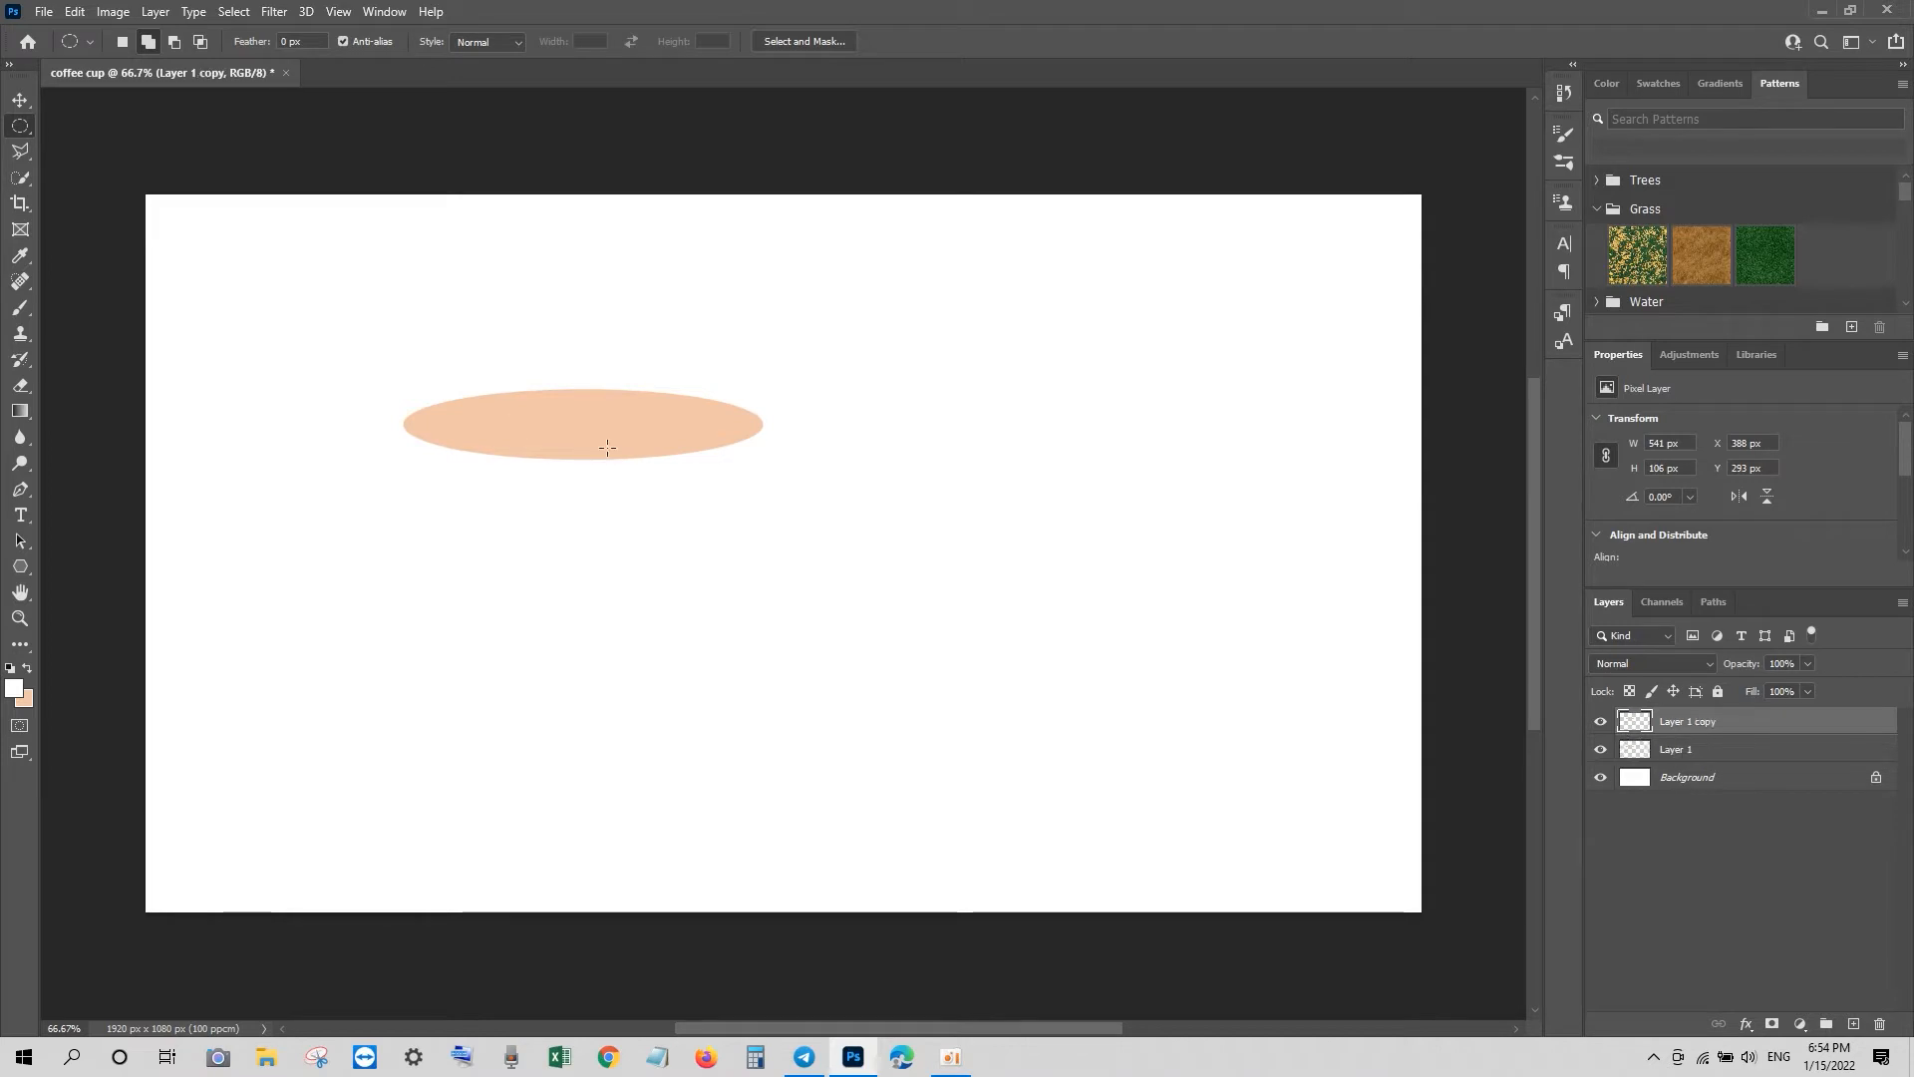
pyautogui.hotkey('ctrl', 't')
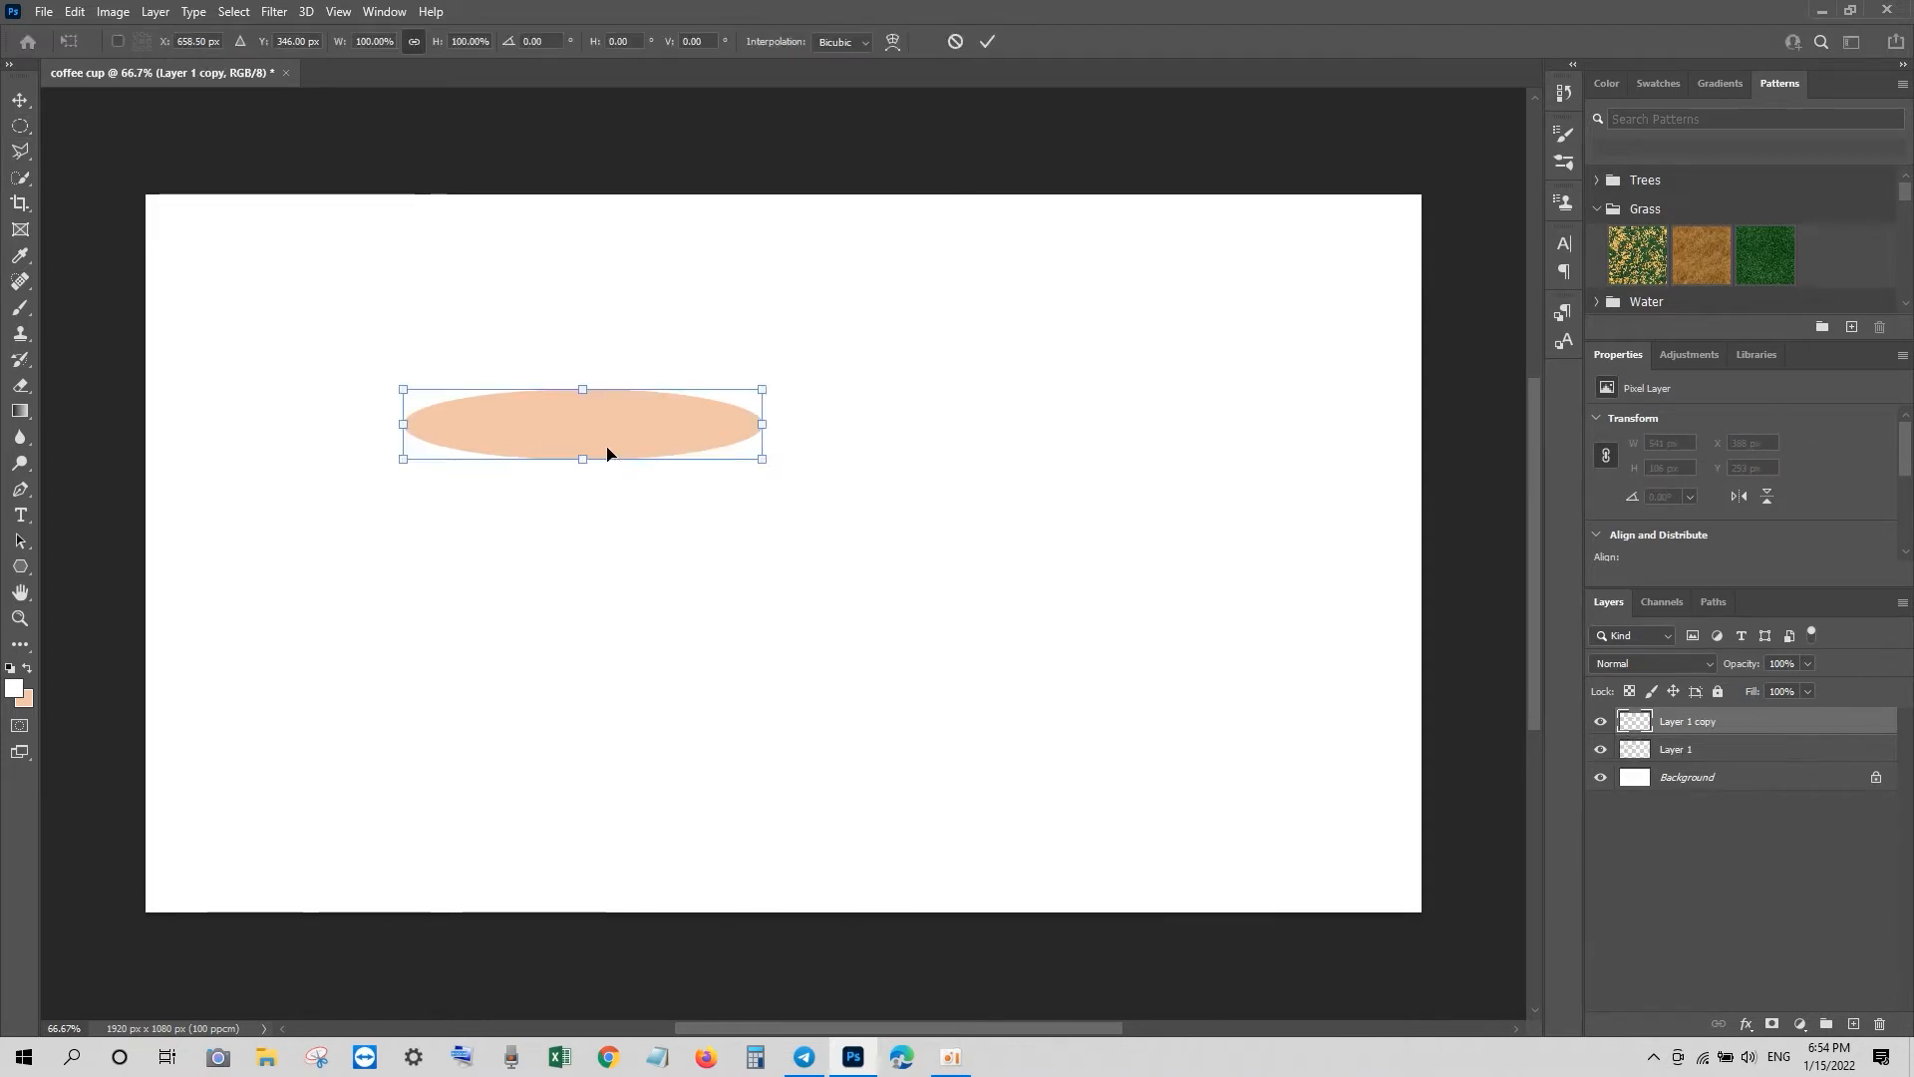
pyautogui.click(764, 387)
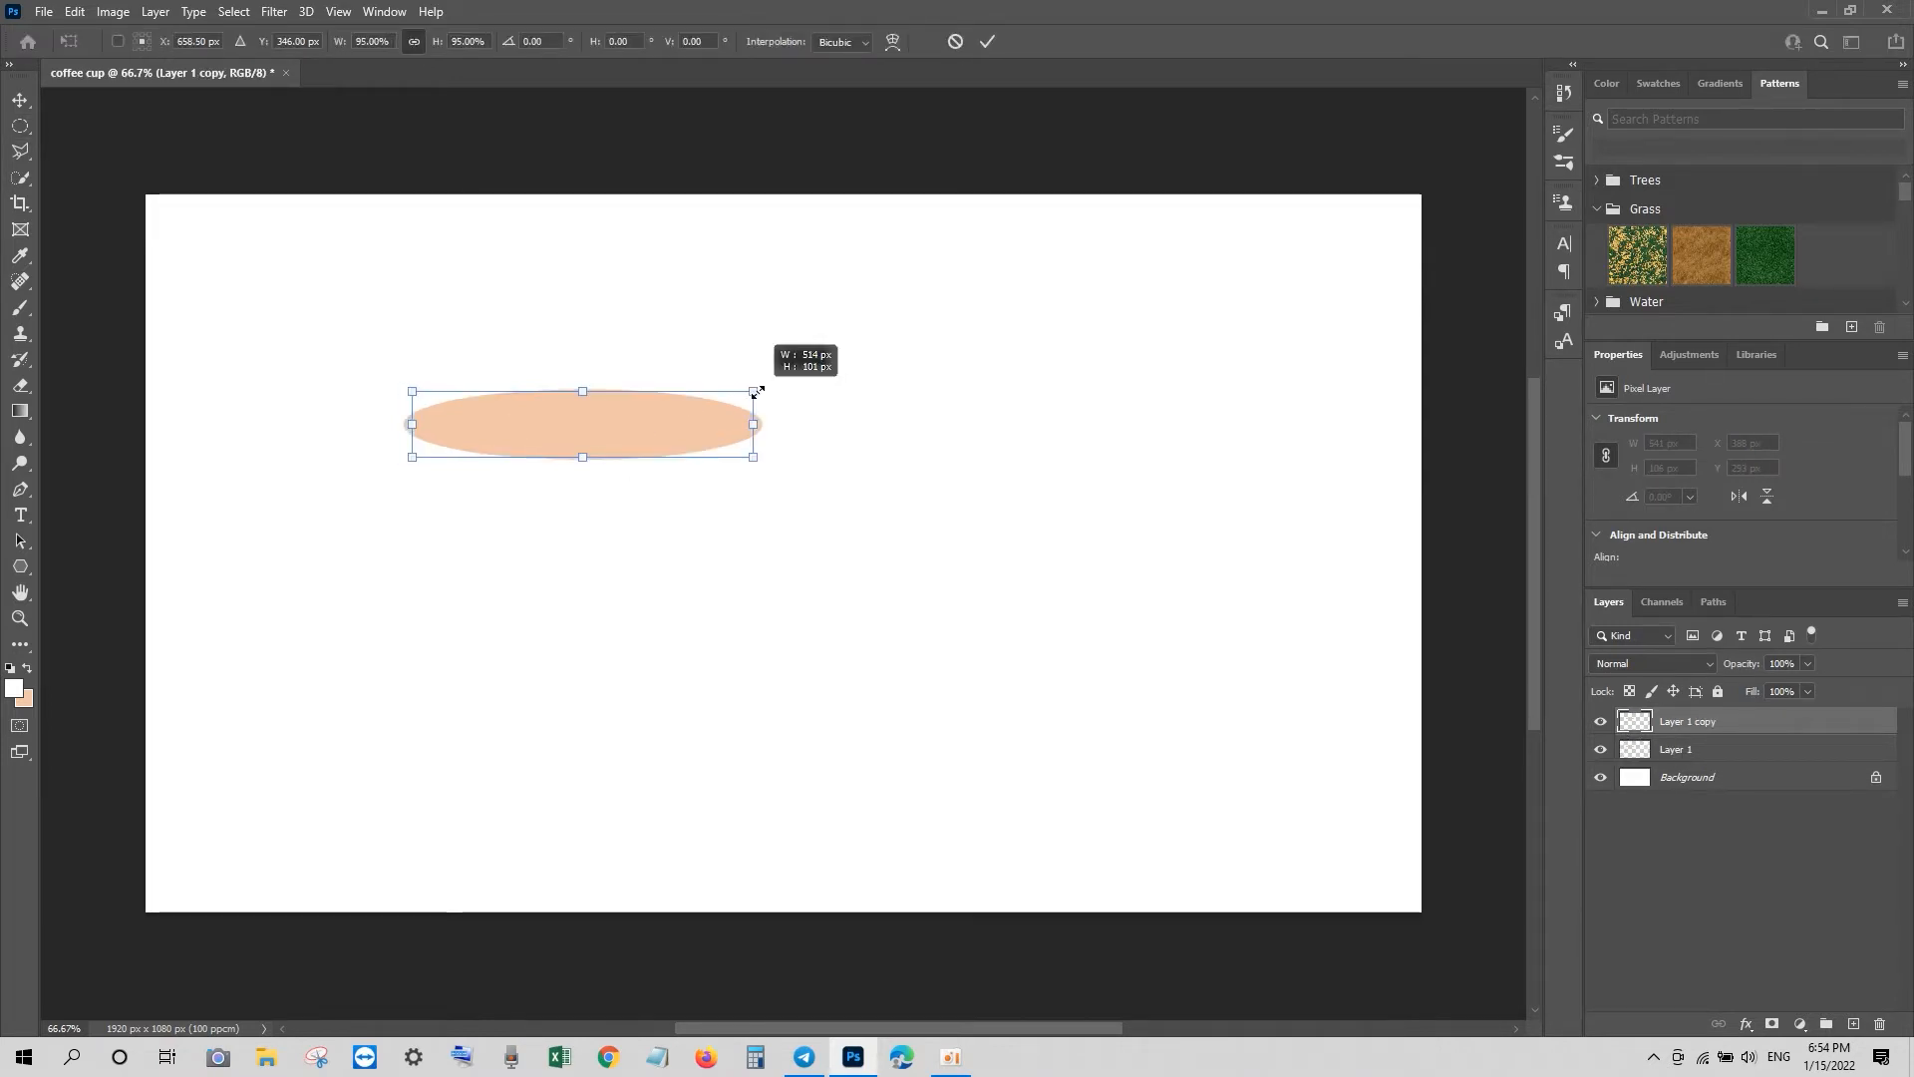
pyautogui.press('Return')
# Step: Cut the smaller ellipse's shape out of Layer 1 to leave a thin rim, checking it with the copy hidden
pyautogui.keyDown('ctrl'); pyautogui.click(1635, 721); pyautogui.keyUp('ctrl')
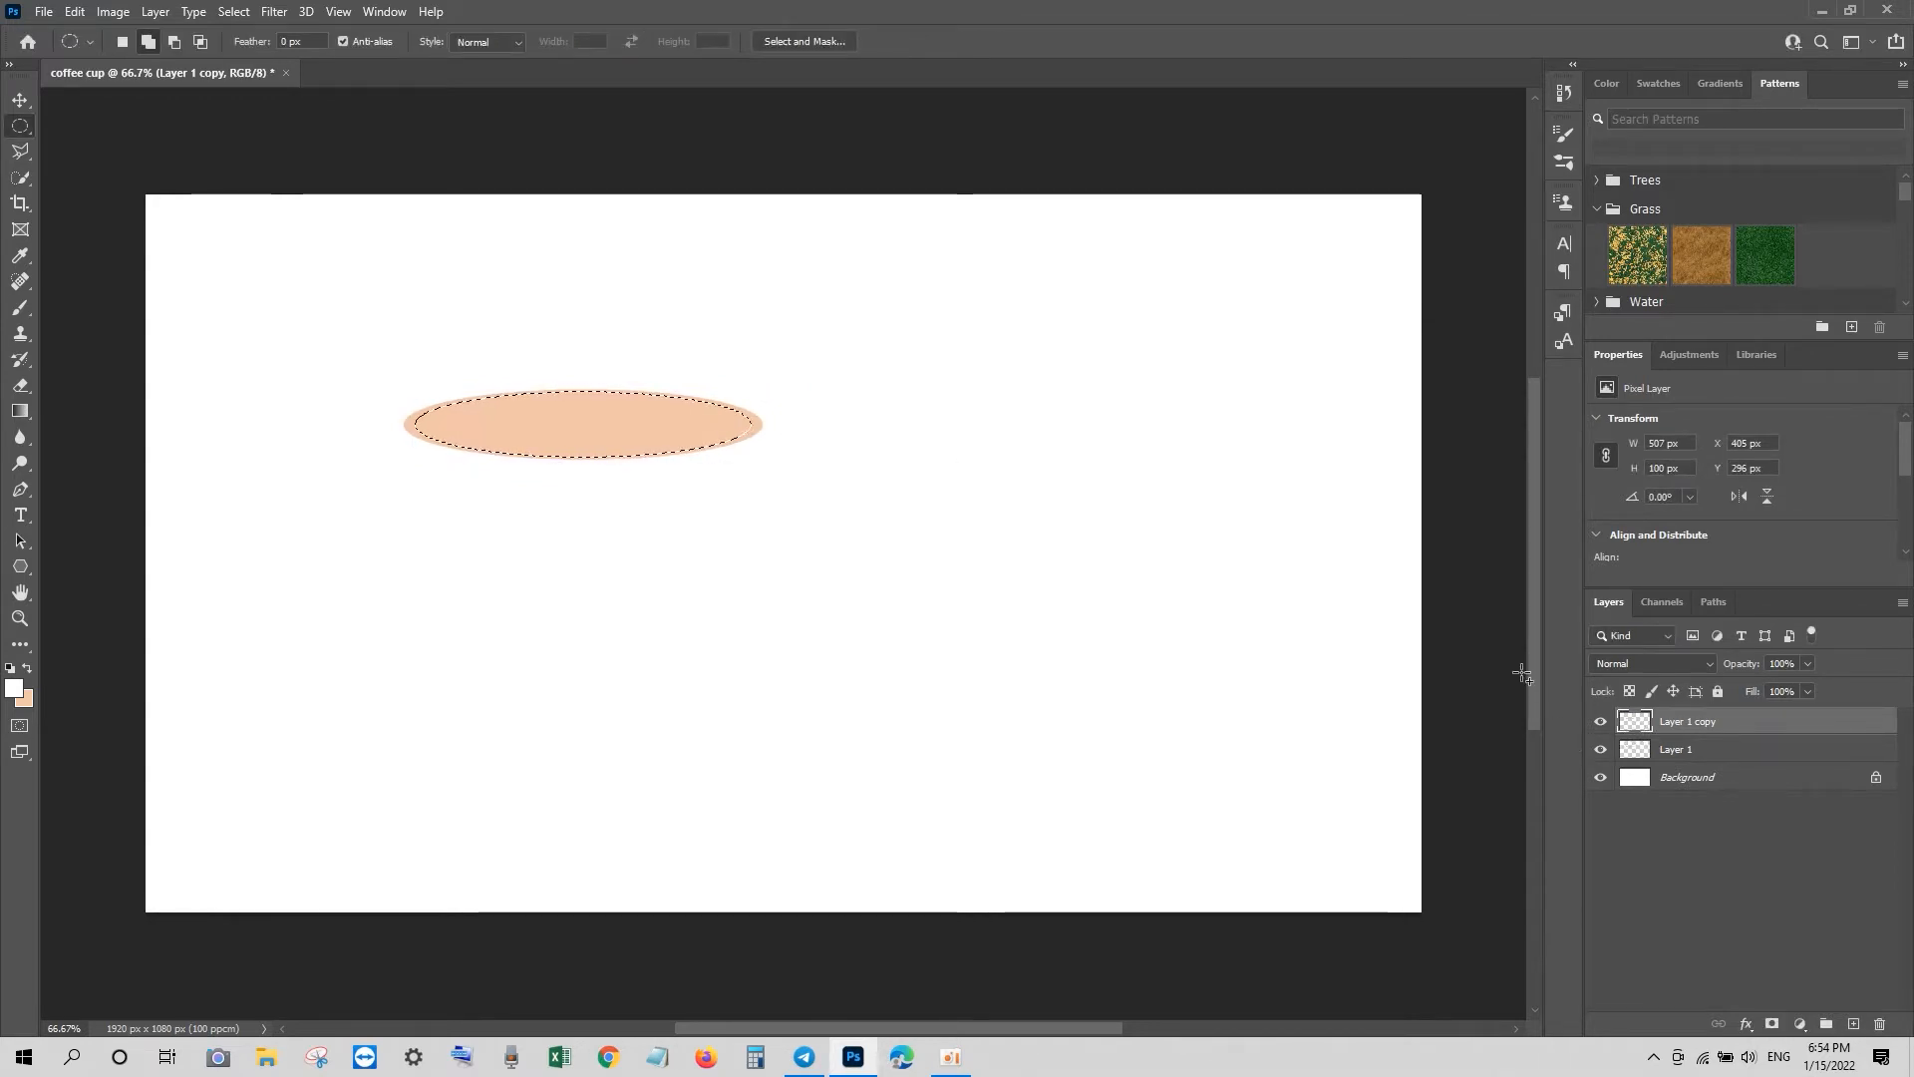
pyautogui.click(1635, 750)
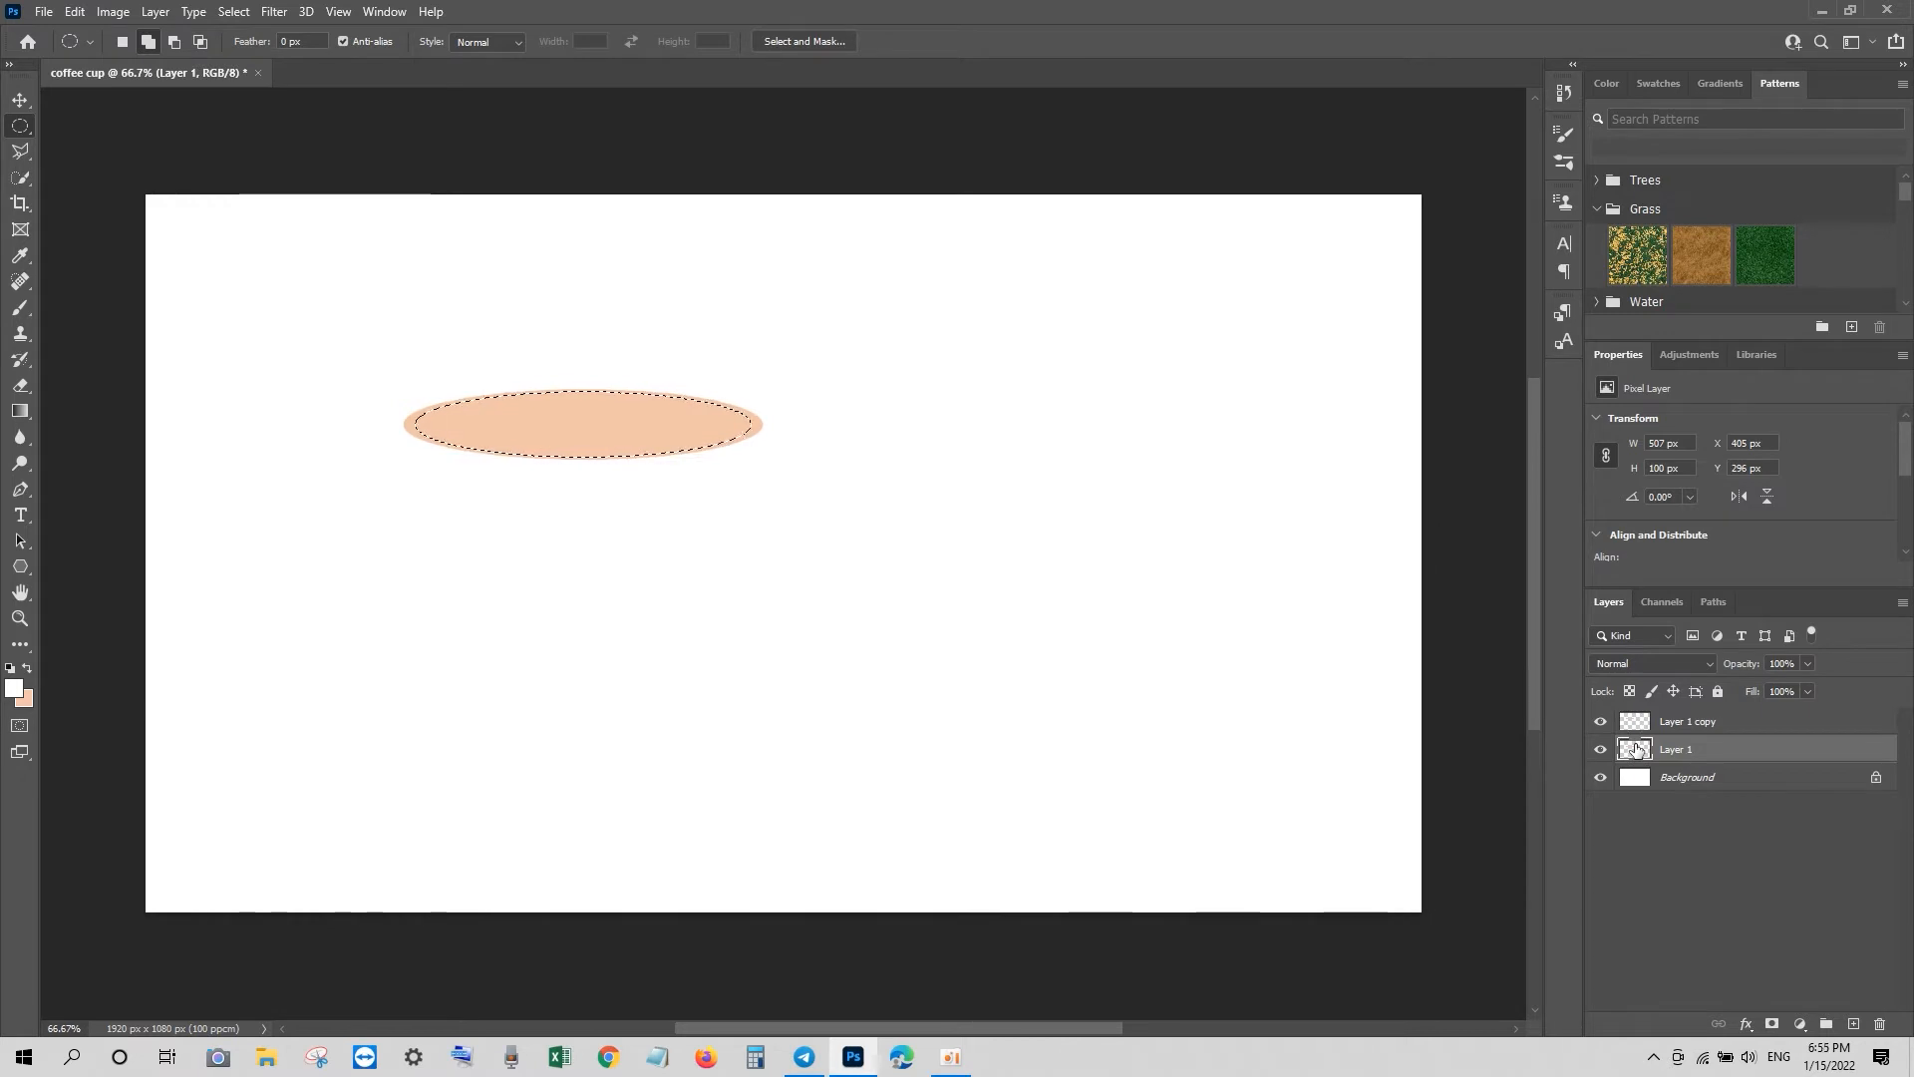
pyautogui.hotkey('ctrl', 'd')
pyautogui.click(1601, 724)
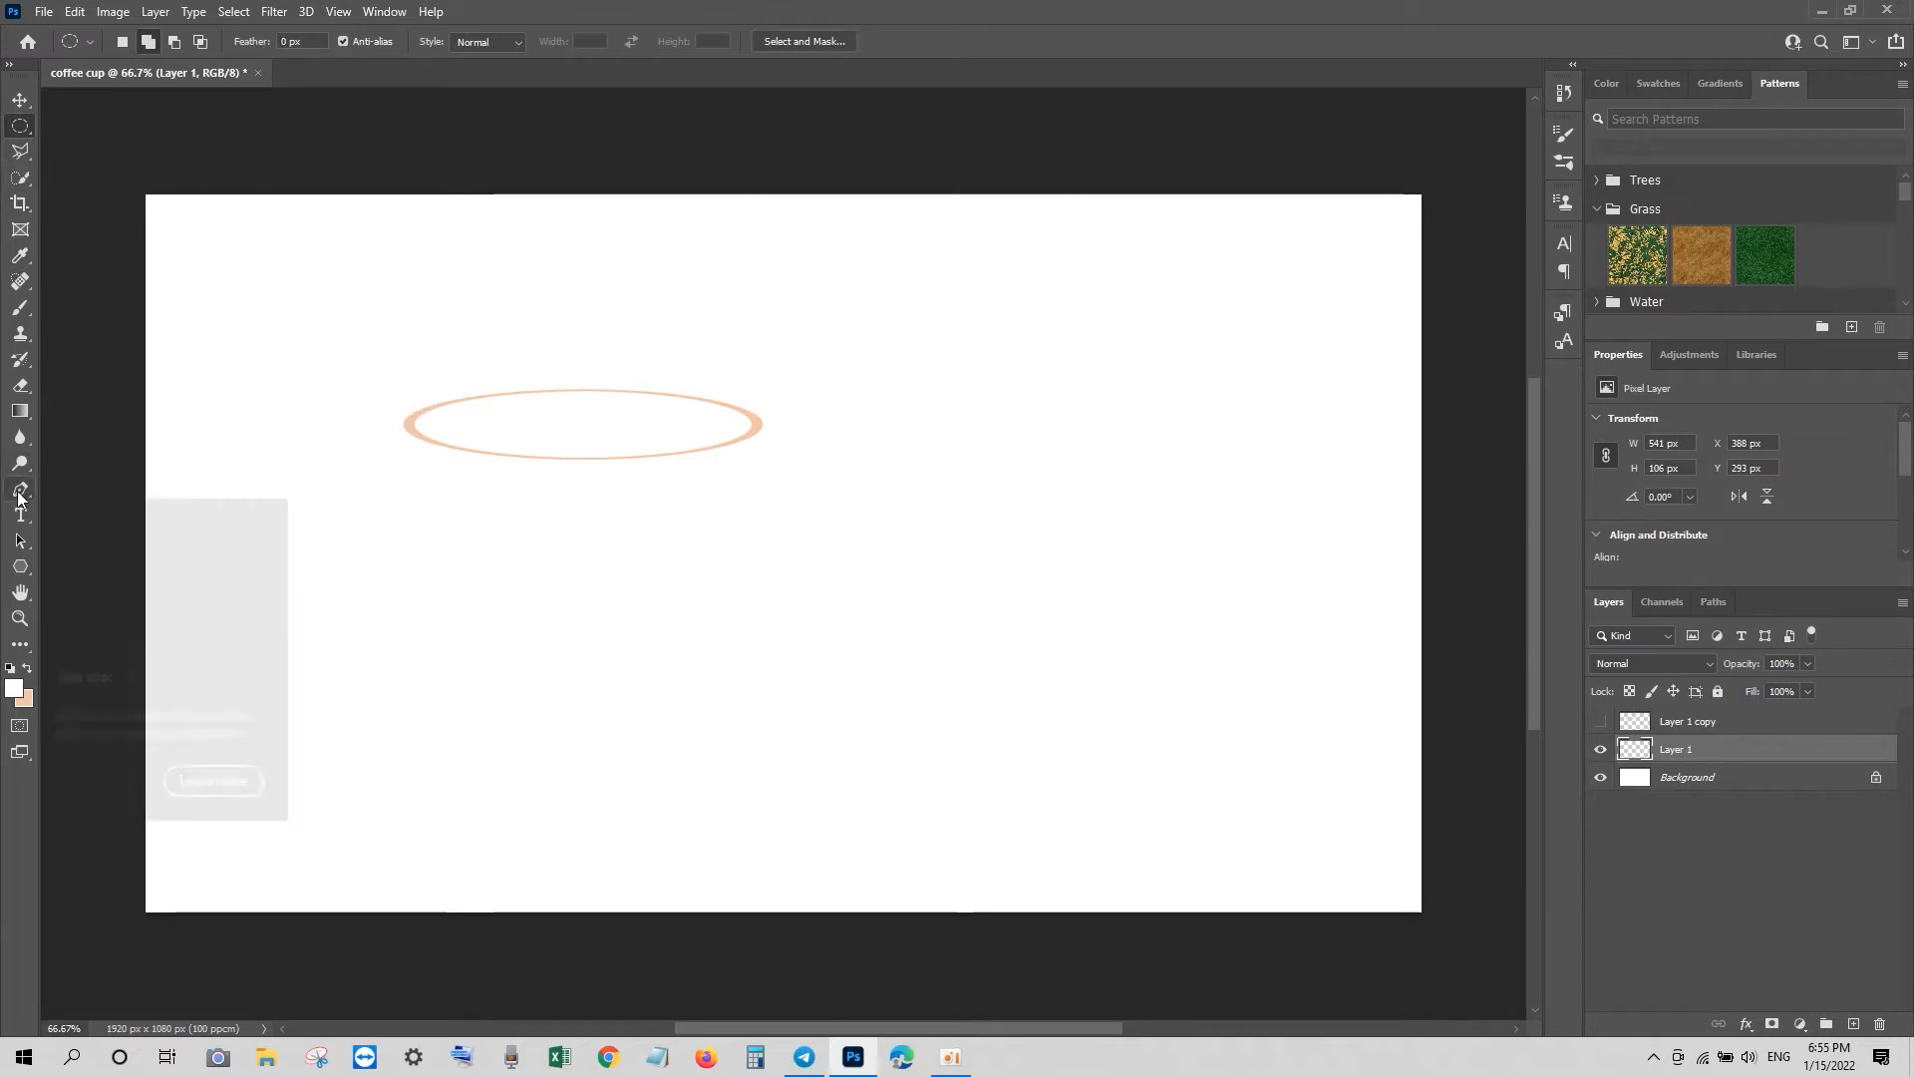
pyautogui.click(1601, 721)
# Step: Move the ellipse copy straight down below the rim and scale it to about 347 by 69 px as the cup's base
pyautogui.click(1636, 723)
pyautogui.hotkey('ctrl', 't')
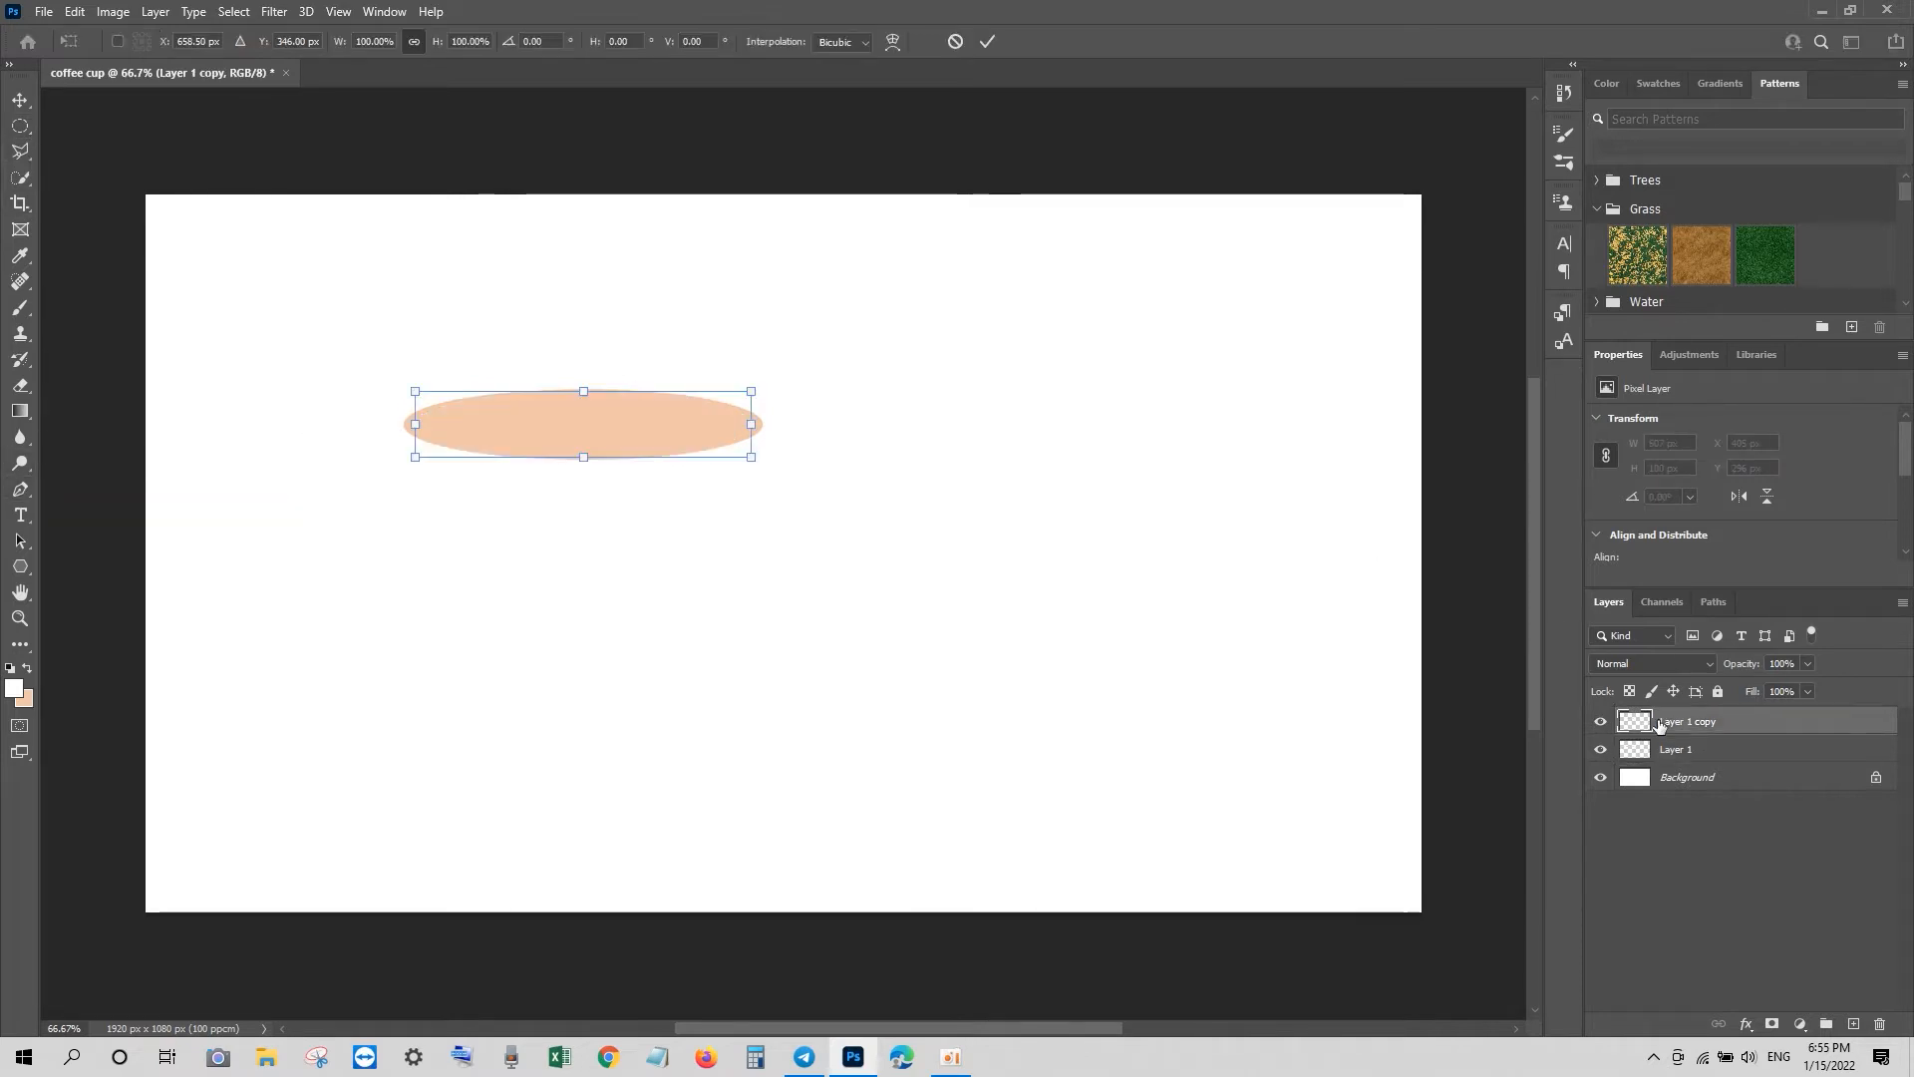
pyautogui.moveTo(603, 424); pyautogui.dragTo(653, 703)
pyautogui.moveTo(761, 657); pyautogui.dragTo(686, 672)
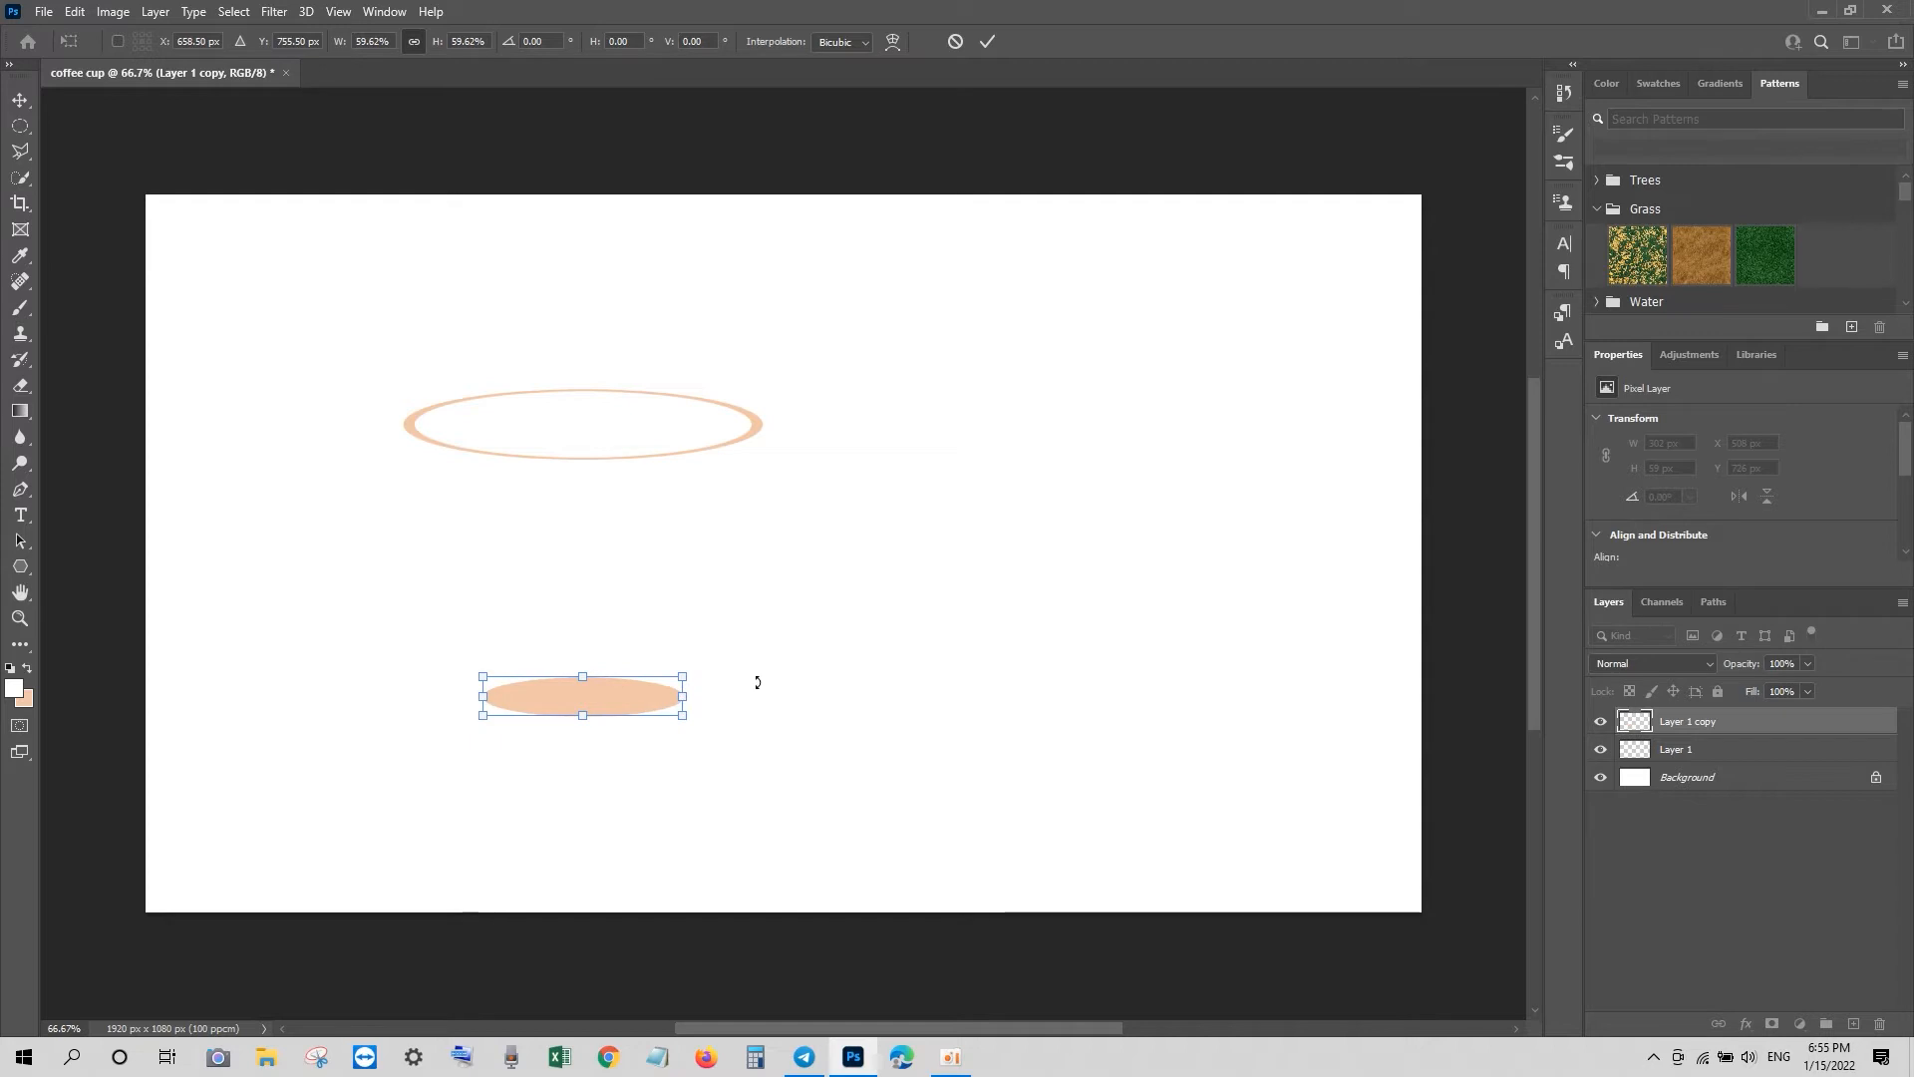
pyautogui.moveTo(684, 675); pyautogui.dragTo(698, 673)
pyautogui.press('Return')
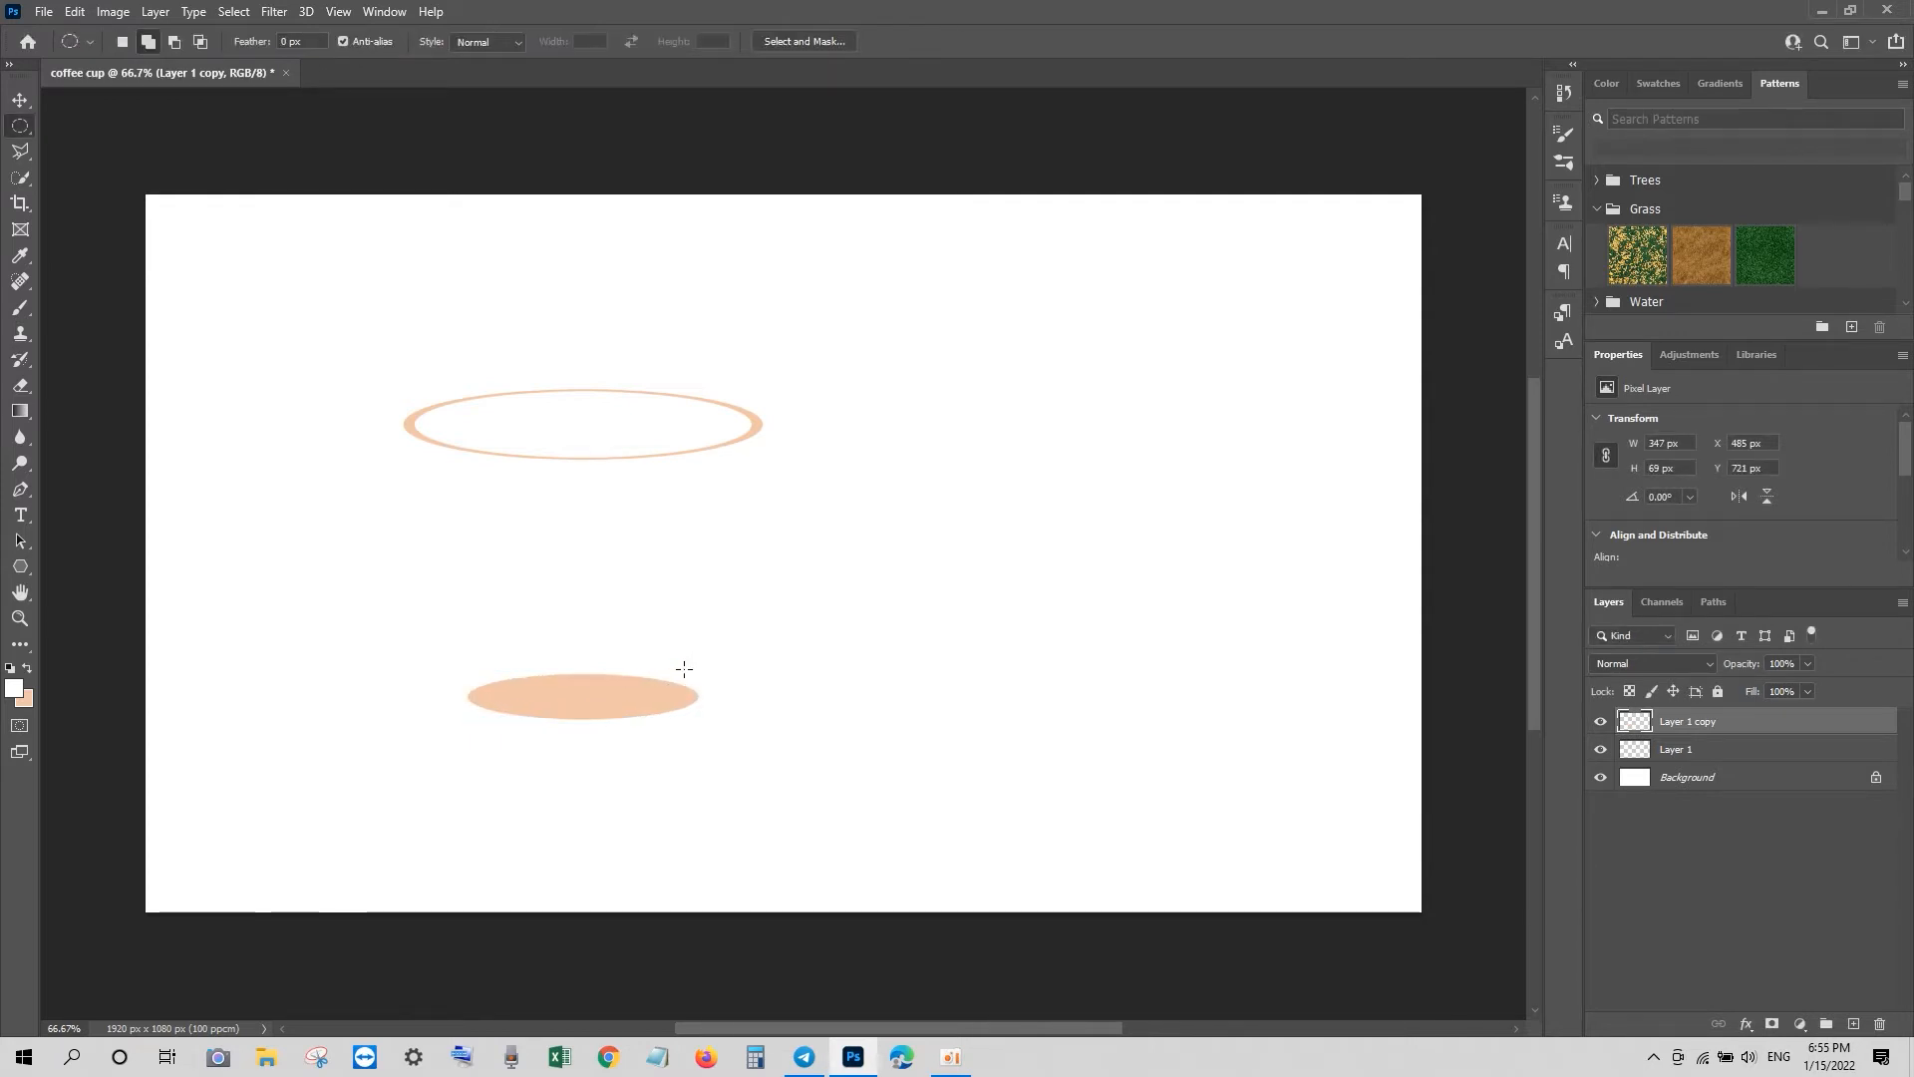
# Step: Draw a closed four-sided Pen path for the cup body, joining the rim's outer ends to the base ellipse's ends
pyautogui.click(20, 514)
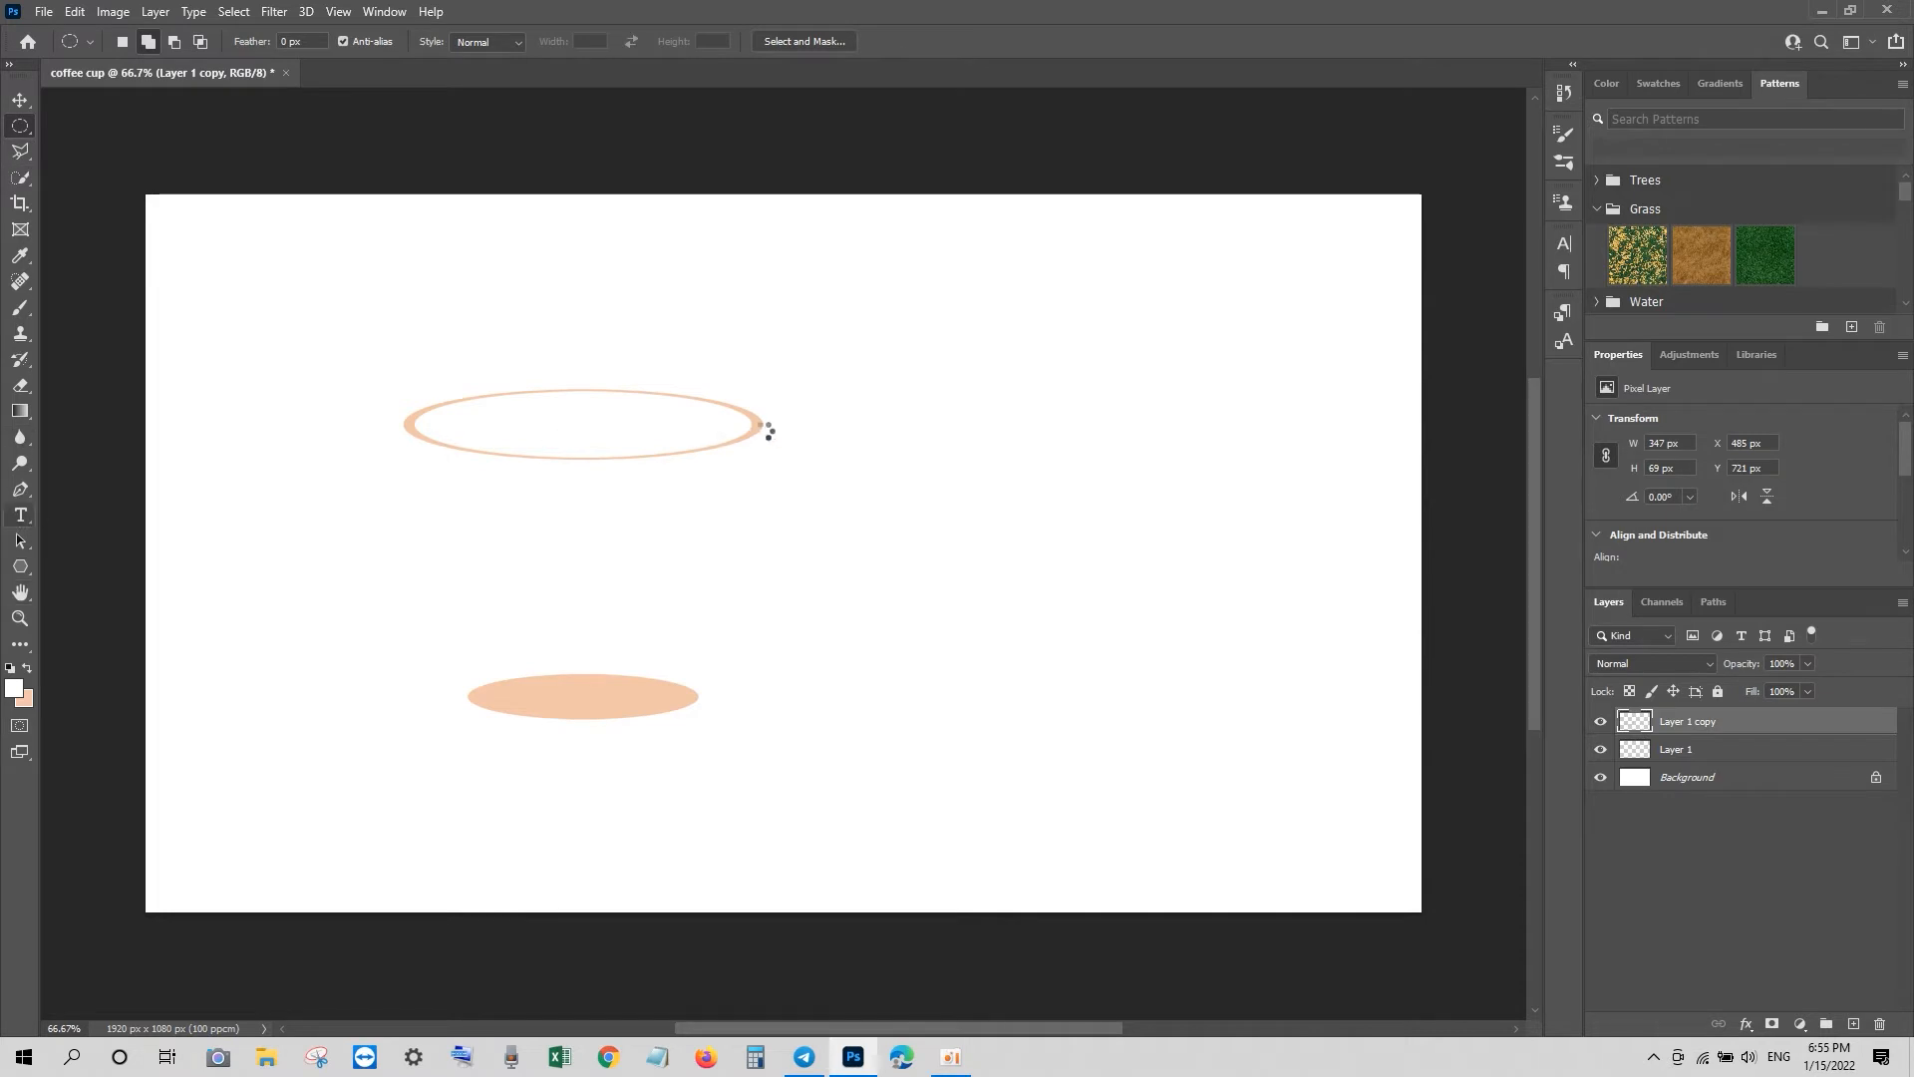
pyautogui.press('p')
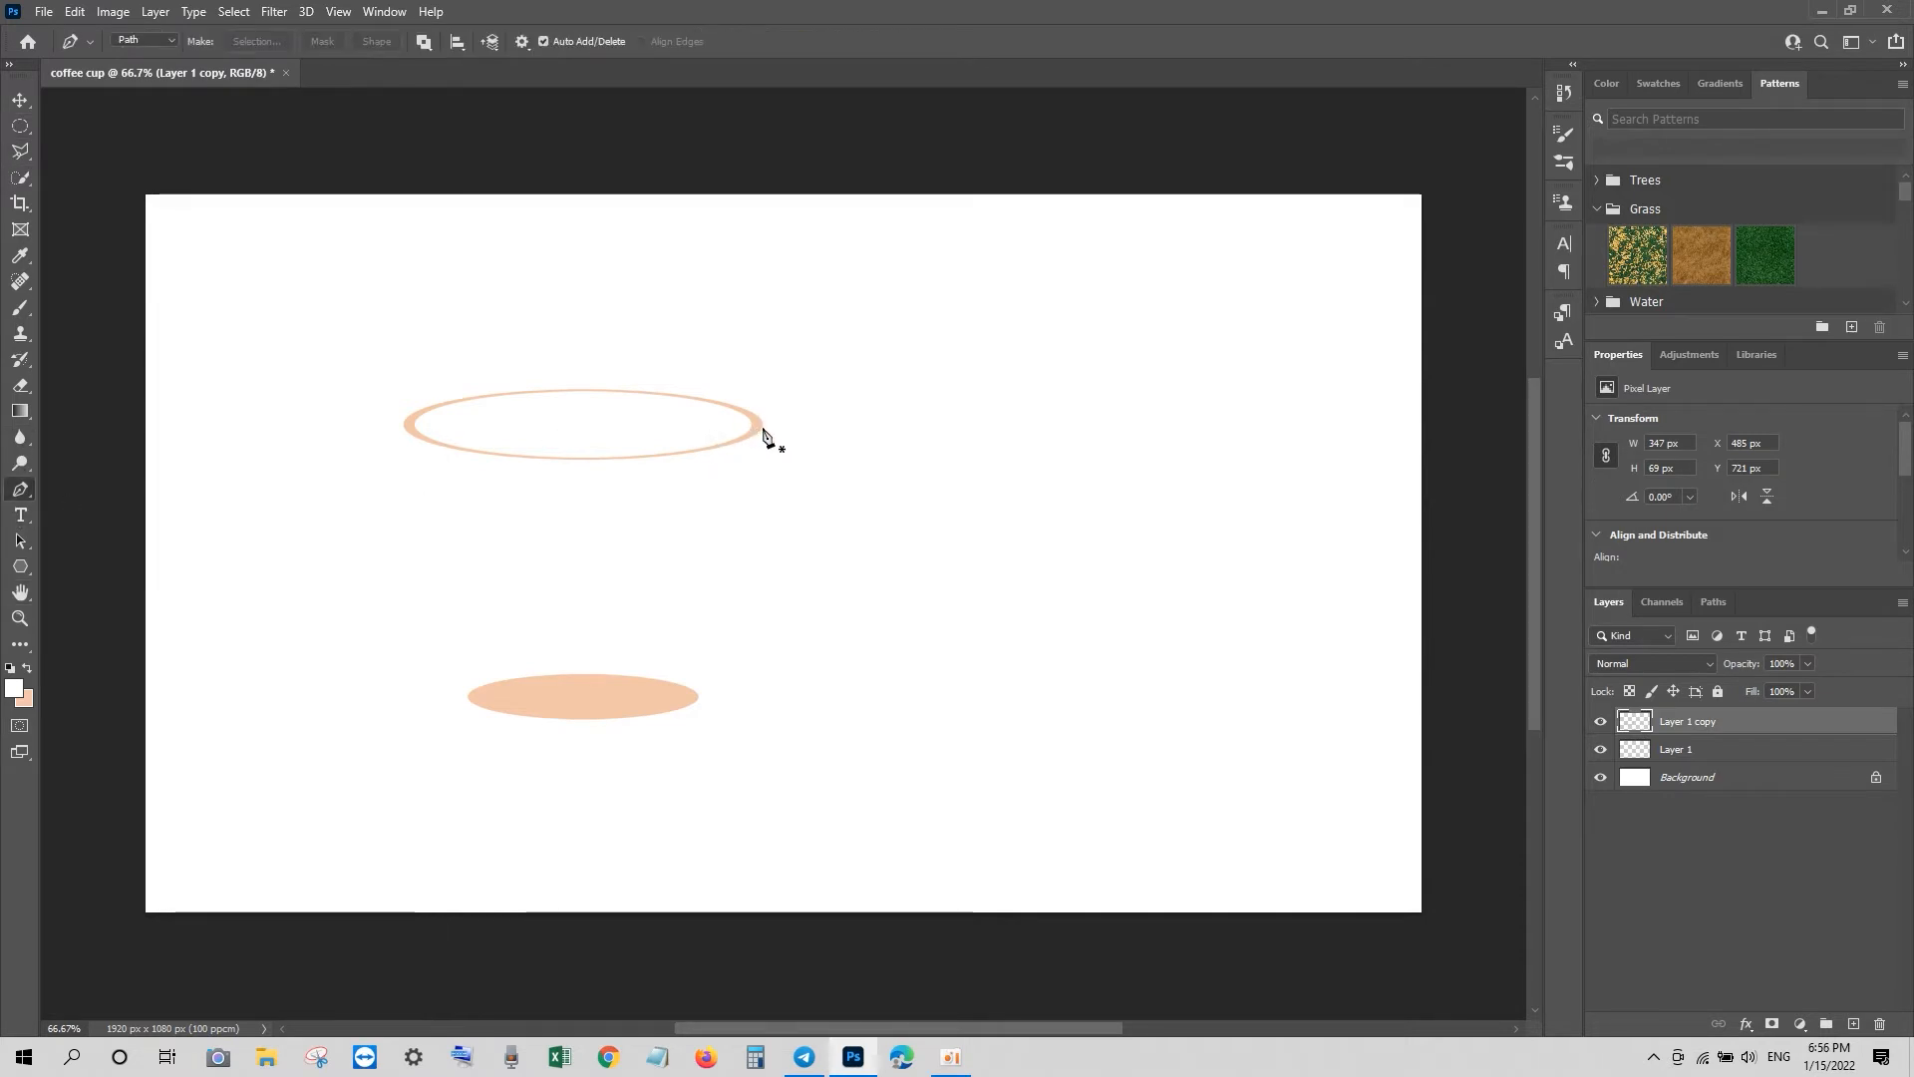
pyautogui.hotkey('ctrl', '1')
pyautogui.hotkey('ctrl', '+')
pyautogui.hotkey('ctrl', '-')
pyautogui.click(752, 363)
pyautogui.click(654, 770)
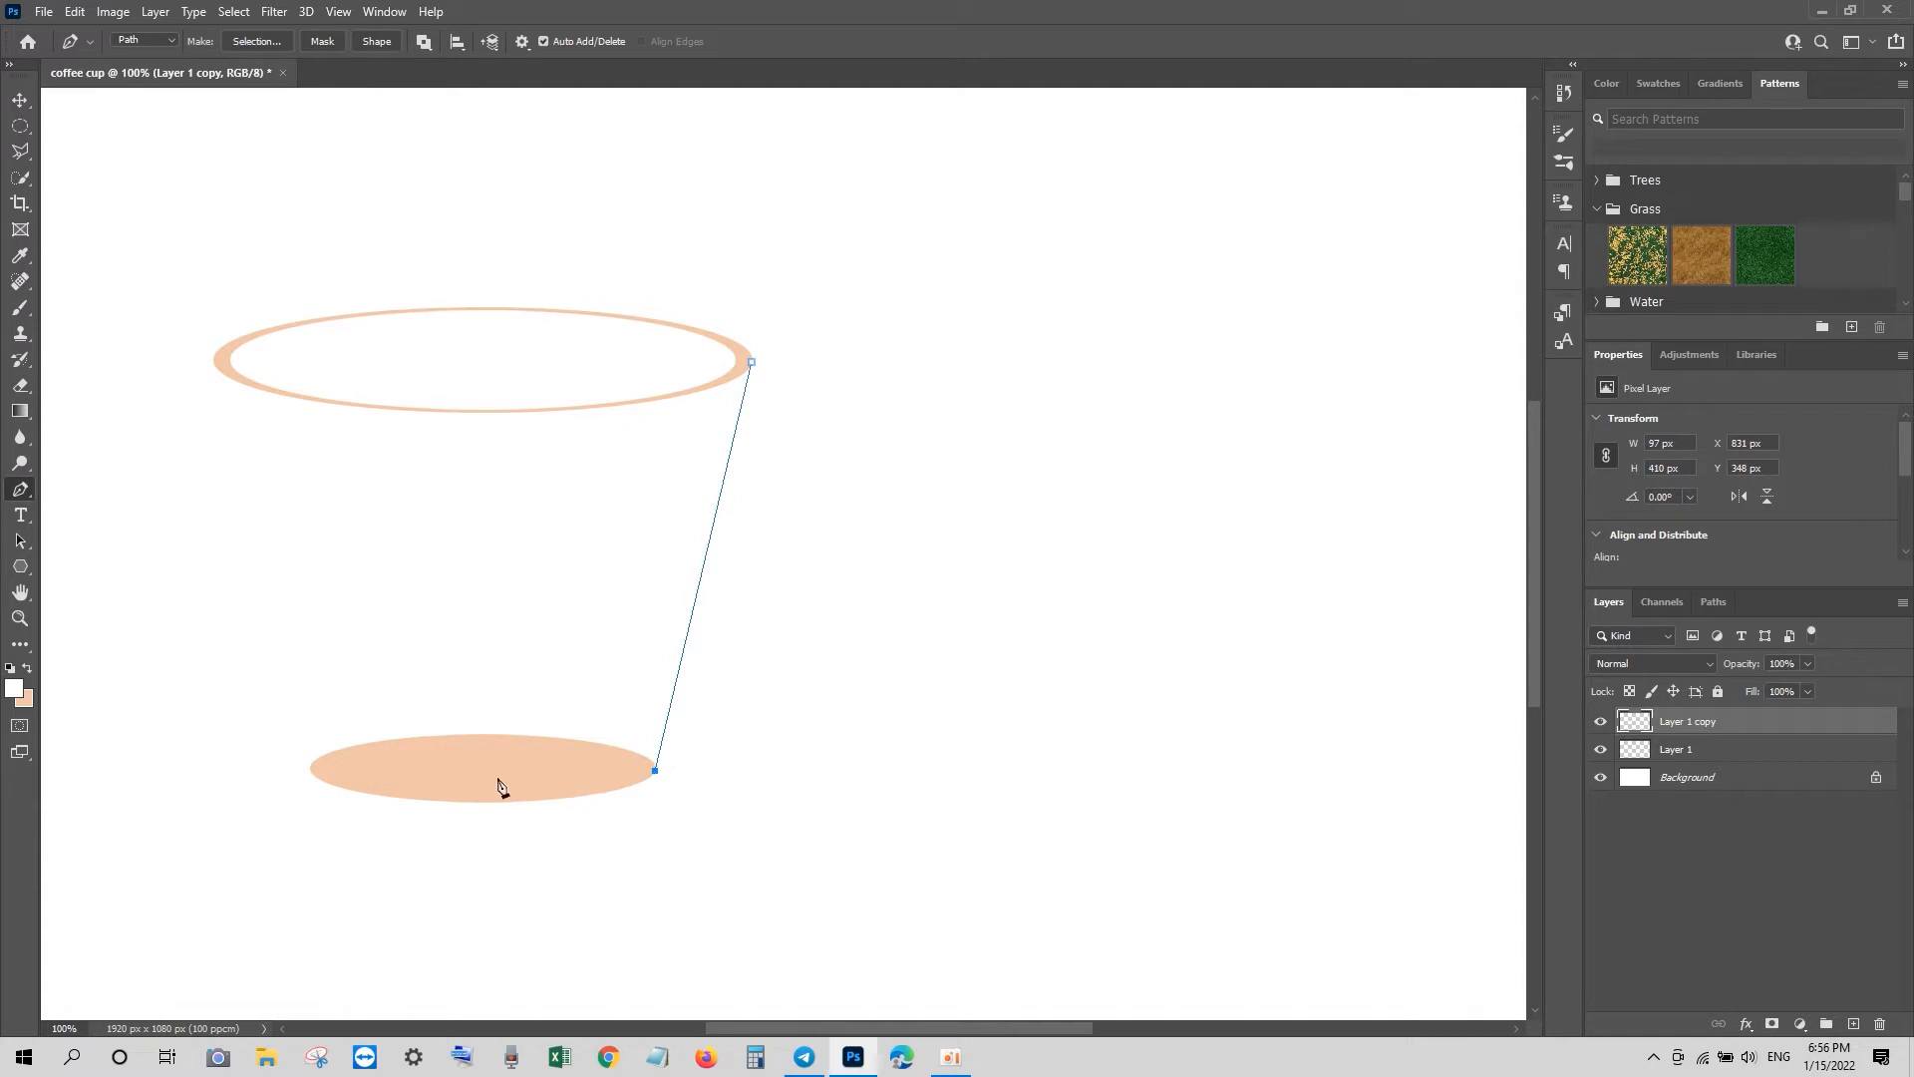
pyautogui.click(311, 772)
pyautogui.click(213, 366)
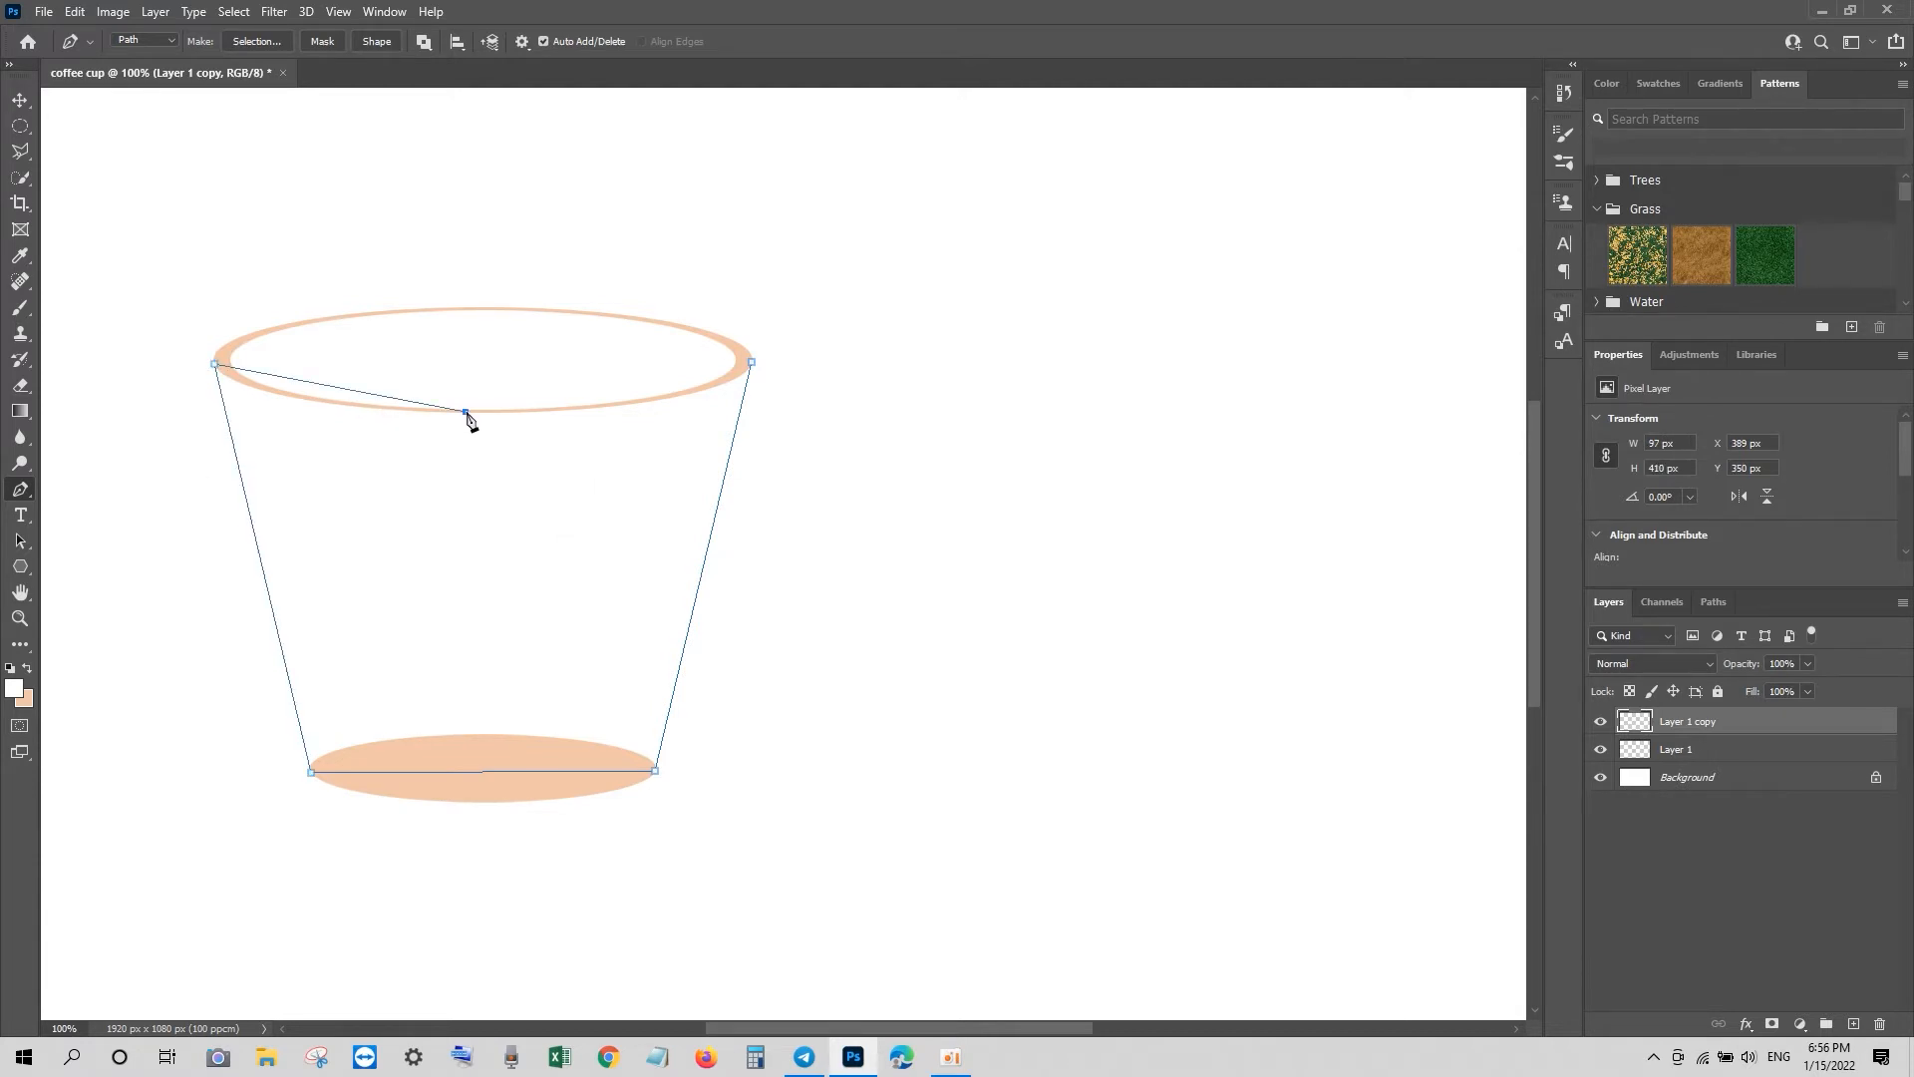
pyautogui.click(751, 364)
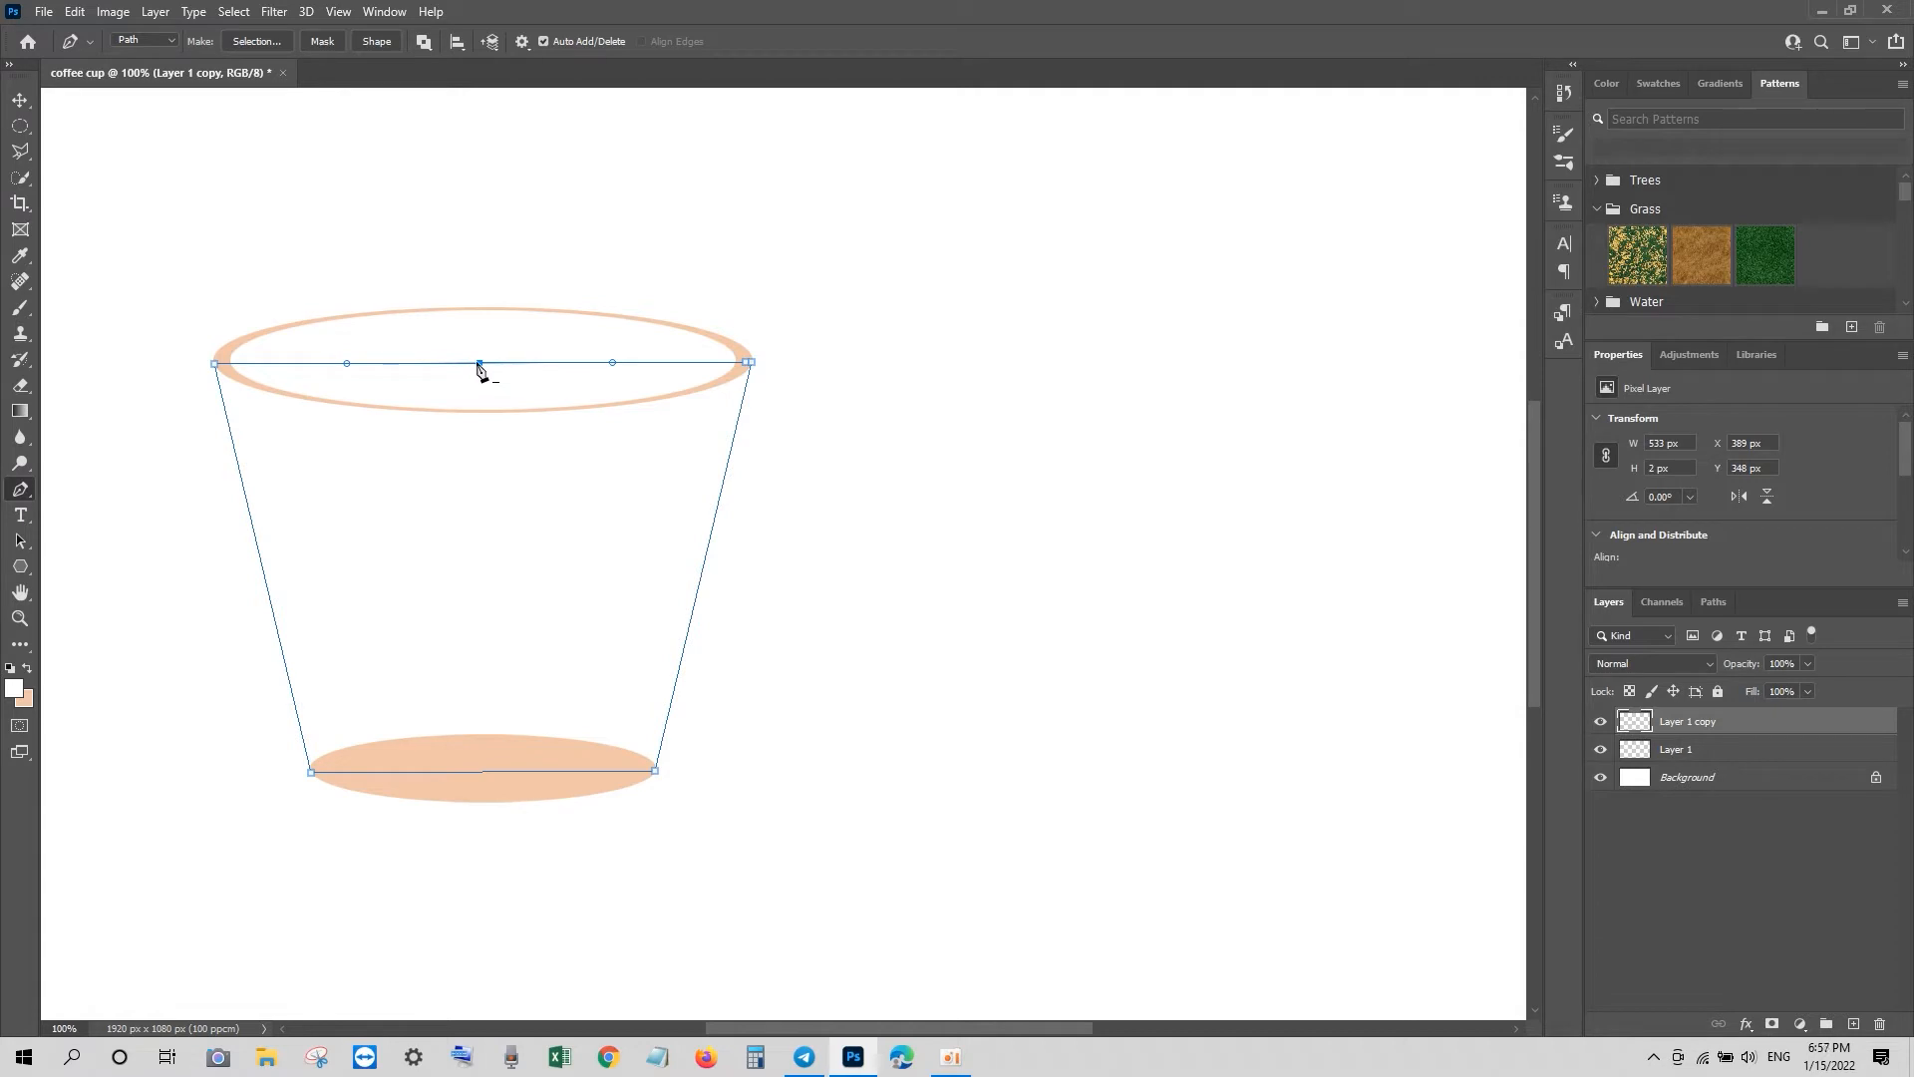
# Step: Bend the path's straight upper edge to follow the rim's front curve by adjusting its anchor points and handles
pyautogui.moveTo(479, 364); pyautogui.dragTo(369, 404)
pyautogui.click(569, 388)
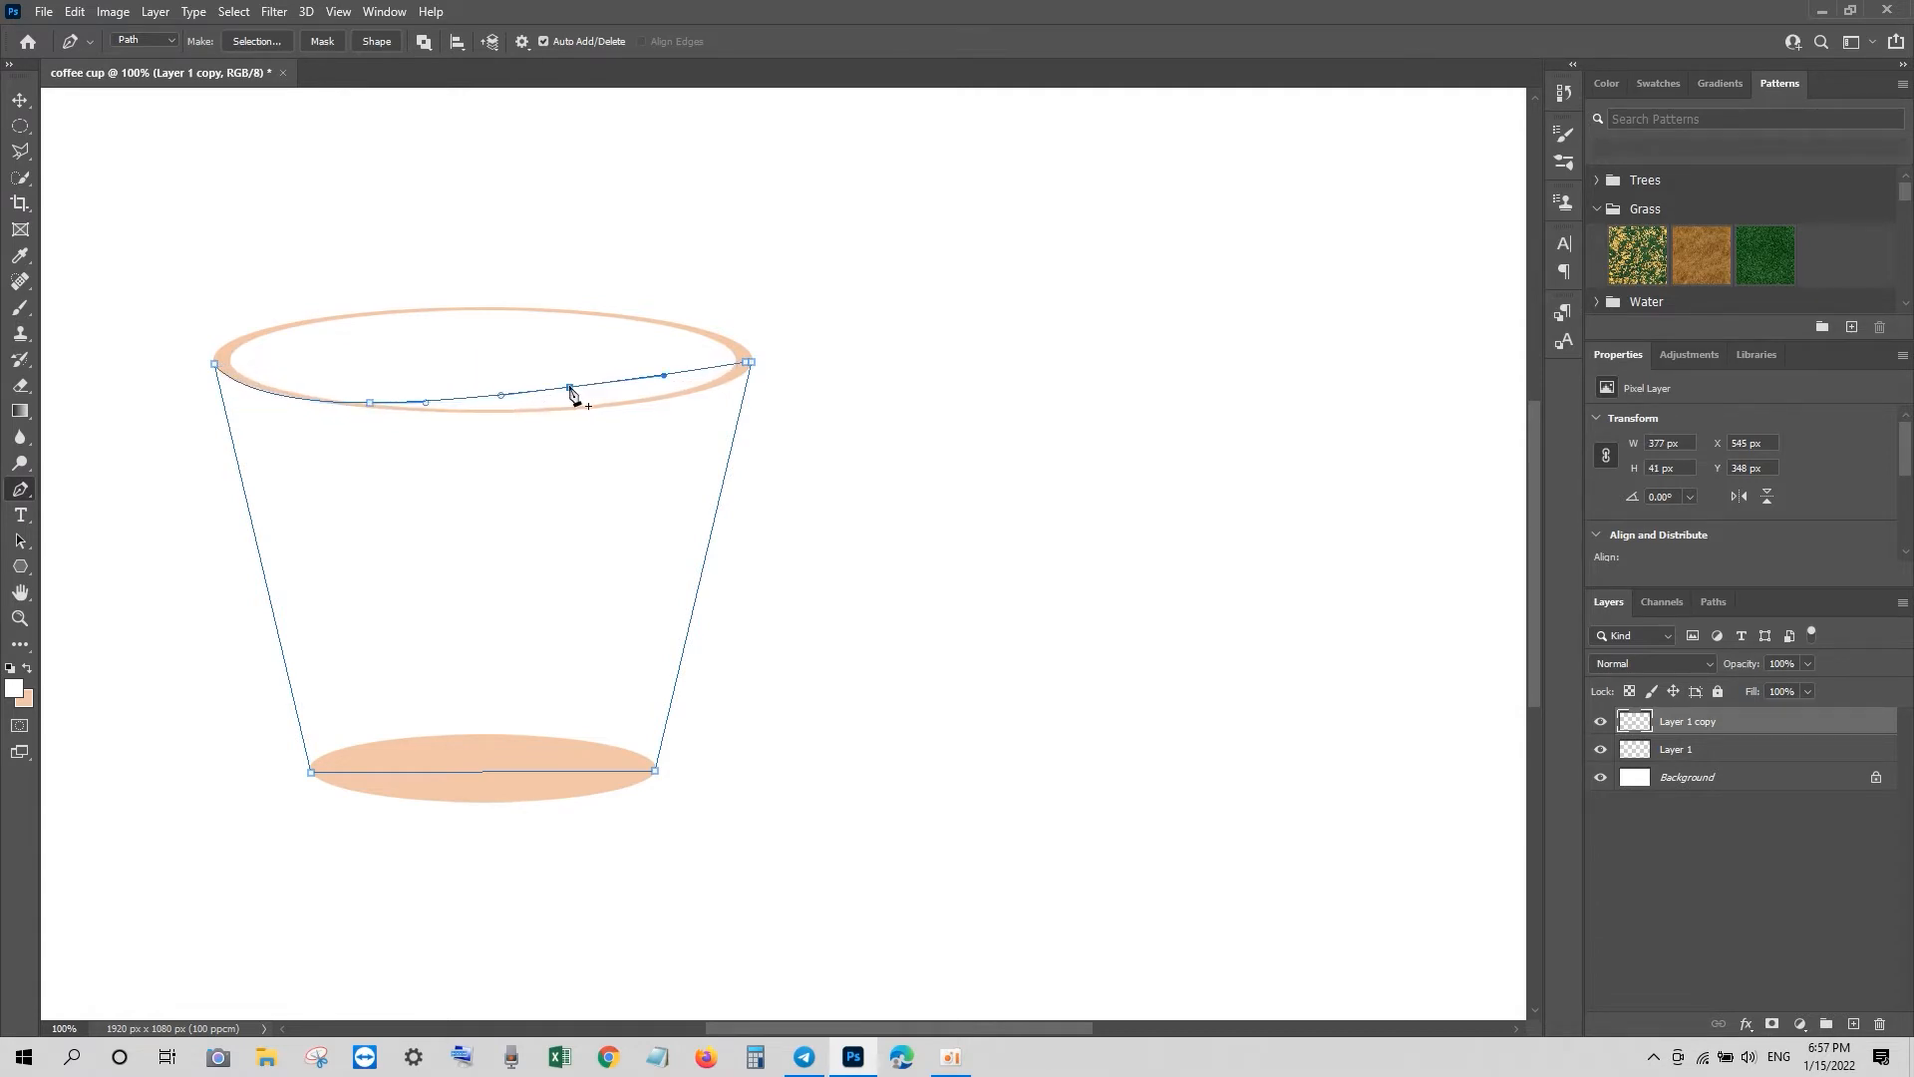
pyautogui.moveTo(569, 391); pyautogui.dragTo(655, 401)
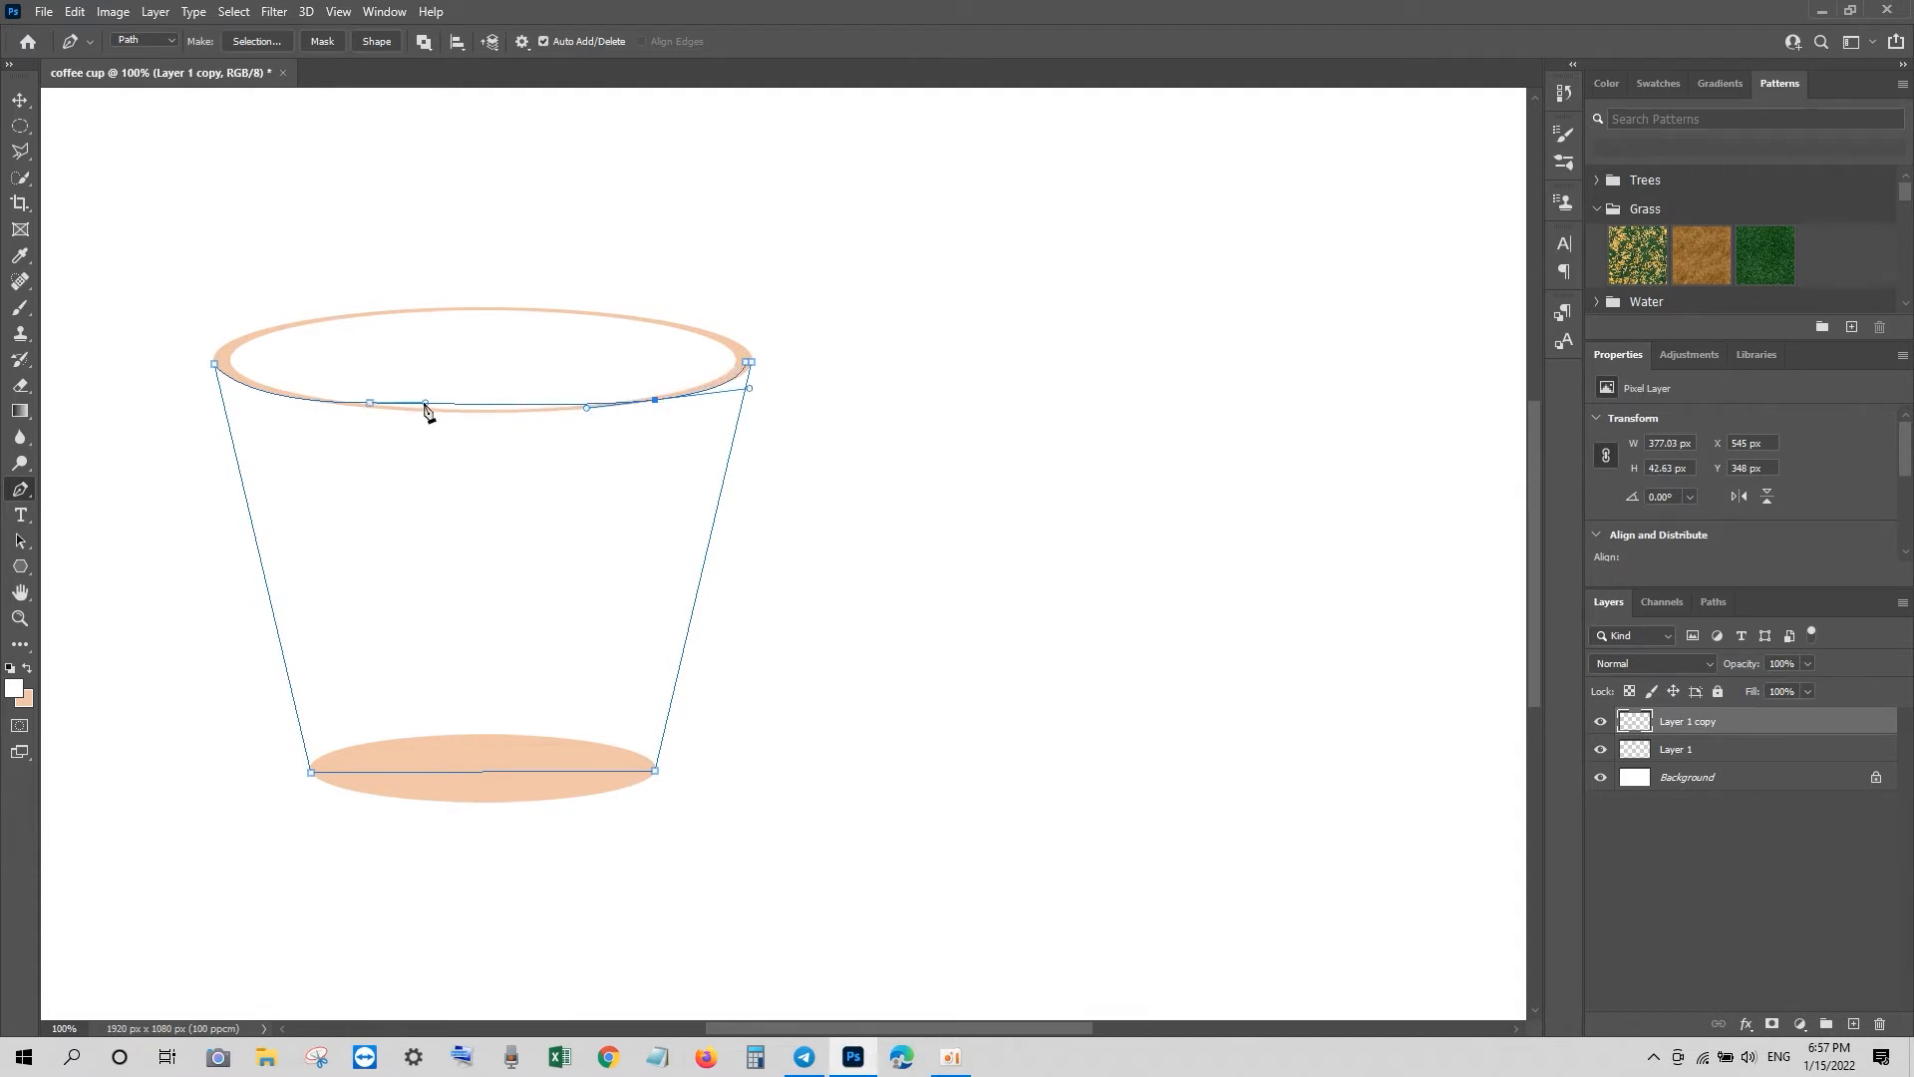
pyautogui.moveTo(424, 404)
pyautogui.mouseDown()
pyautogui.moveTo(362, 409)
pyautogui.moveTo(417, 415)
pyautogui.mouseUp()
pyautogui.moveTo(586, 409); pyautogui.dragTo(586, 417)
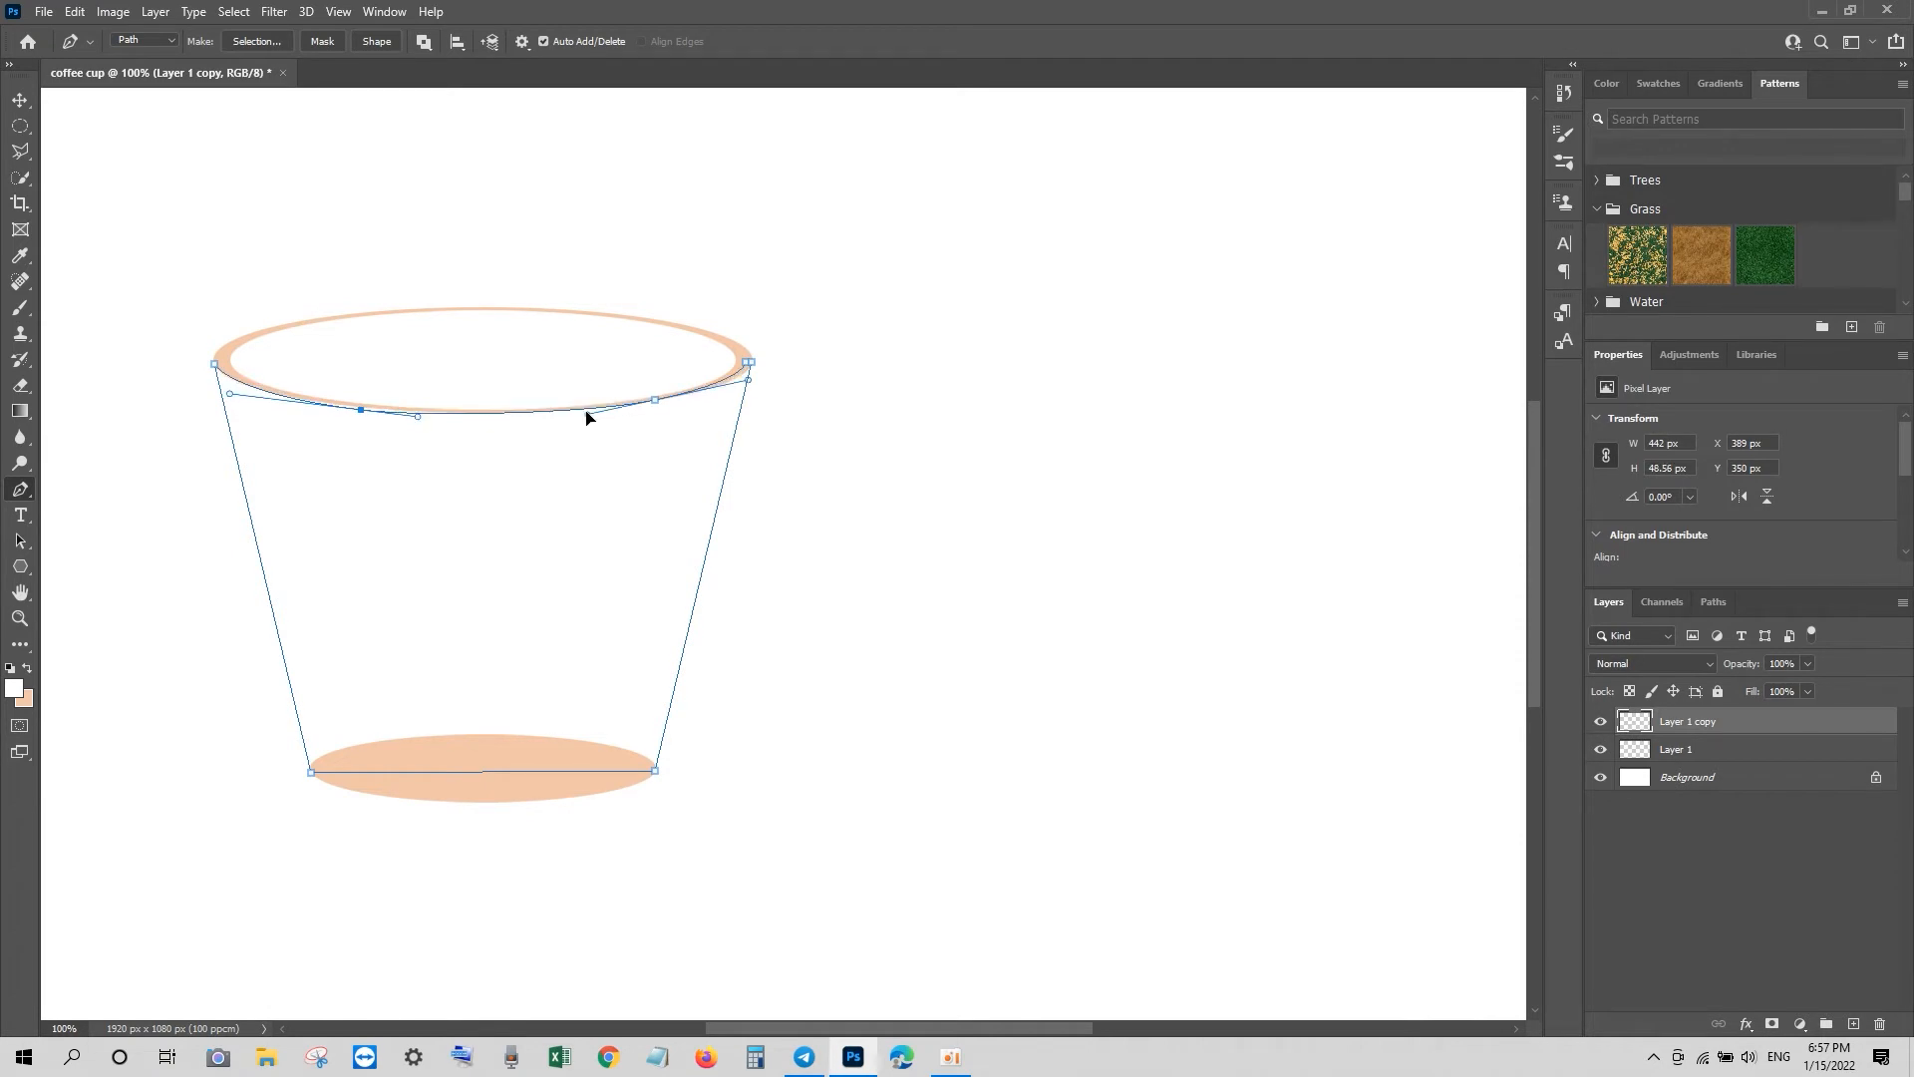
# Step: Convert the cup body path to a selection, fill it with #f1c6a9 on a new layer, and deselect
pyautogui.hotkey('ctrl', 'Return')
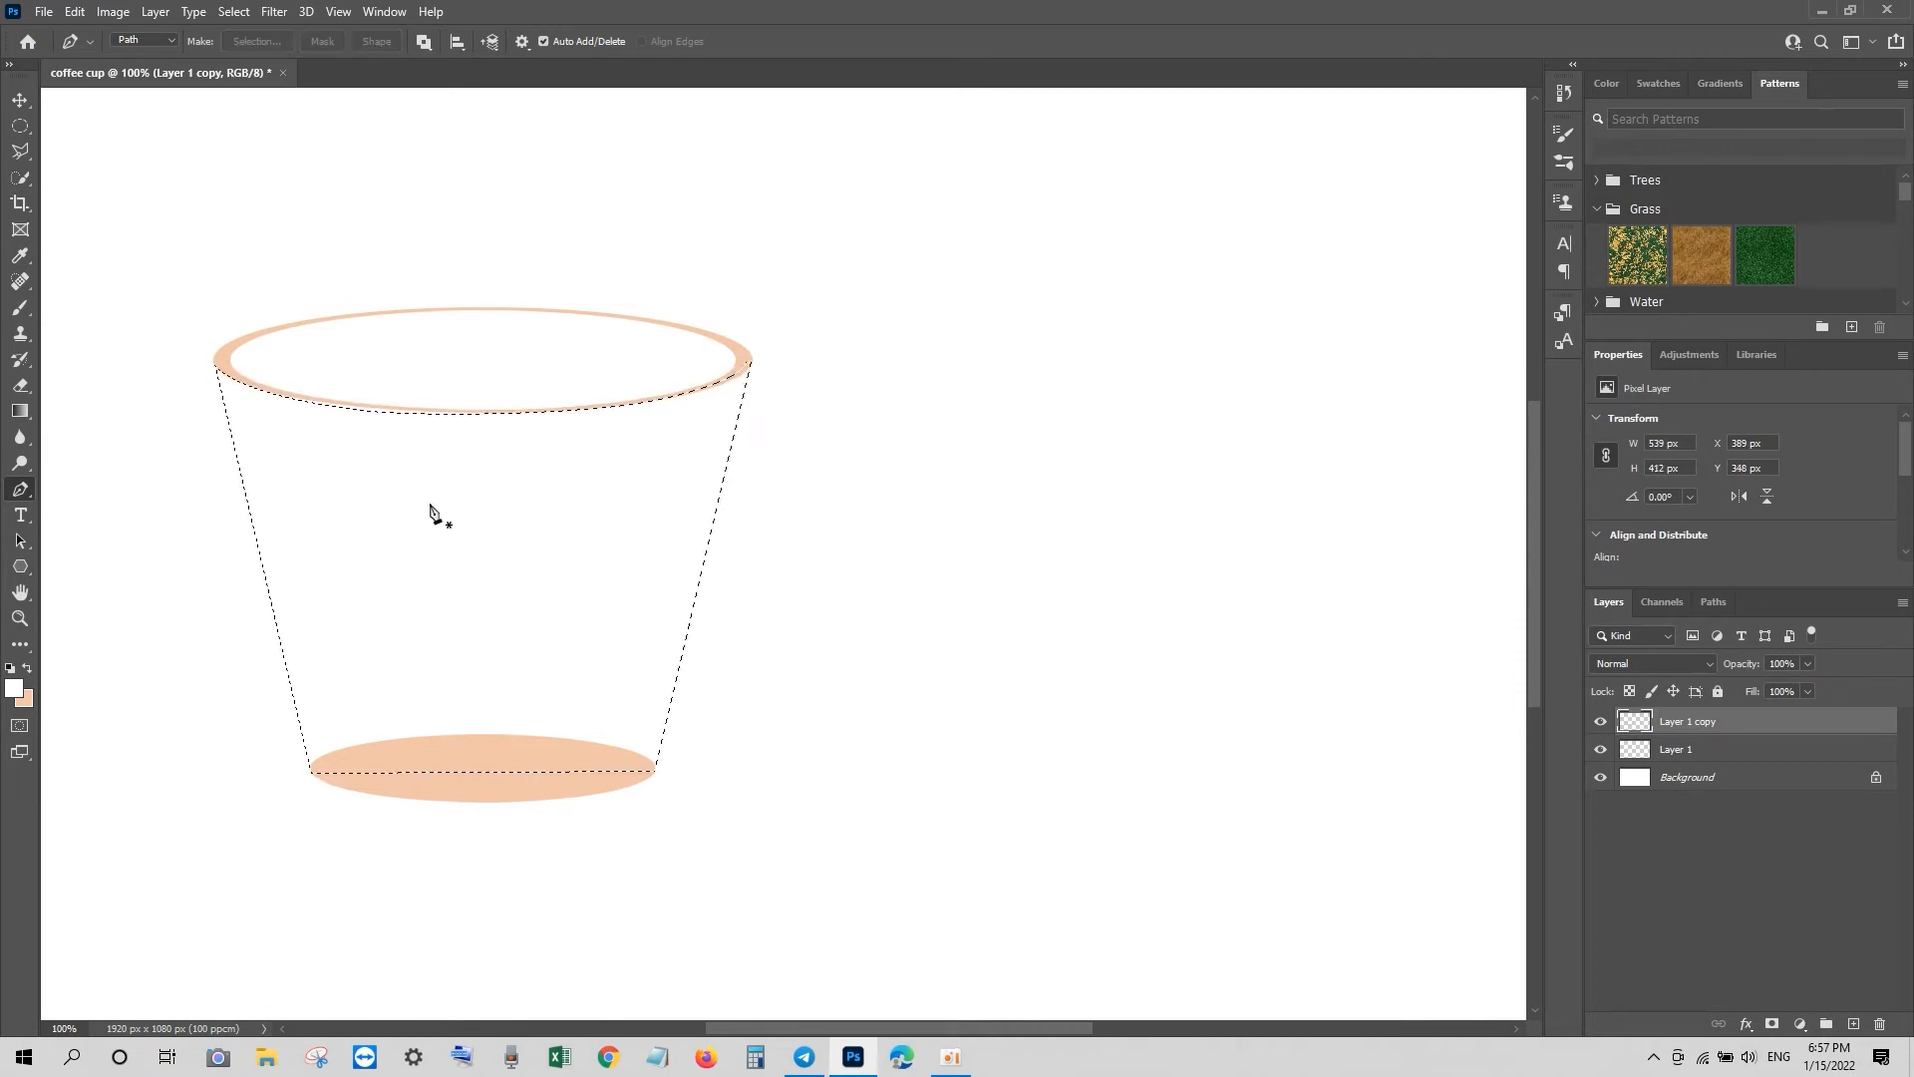
pyautogui.click(24, 698)
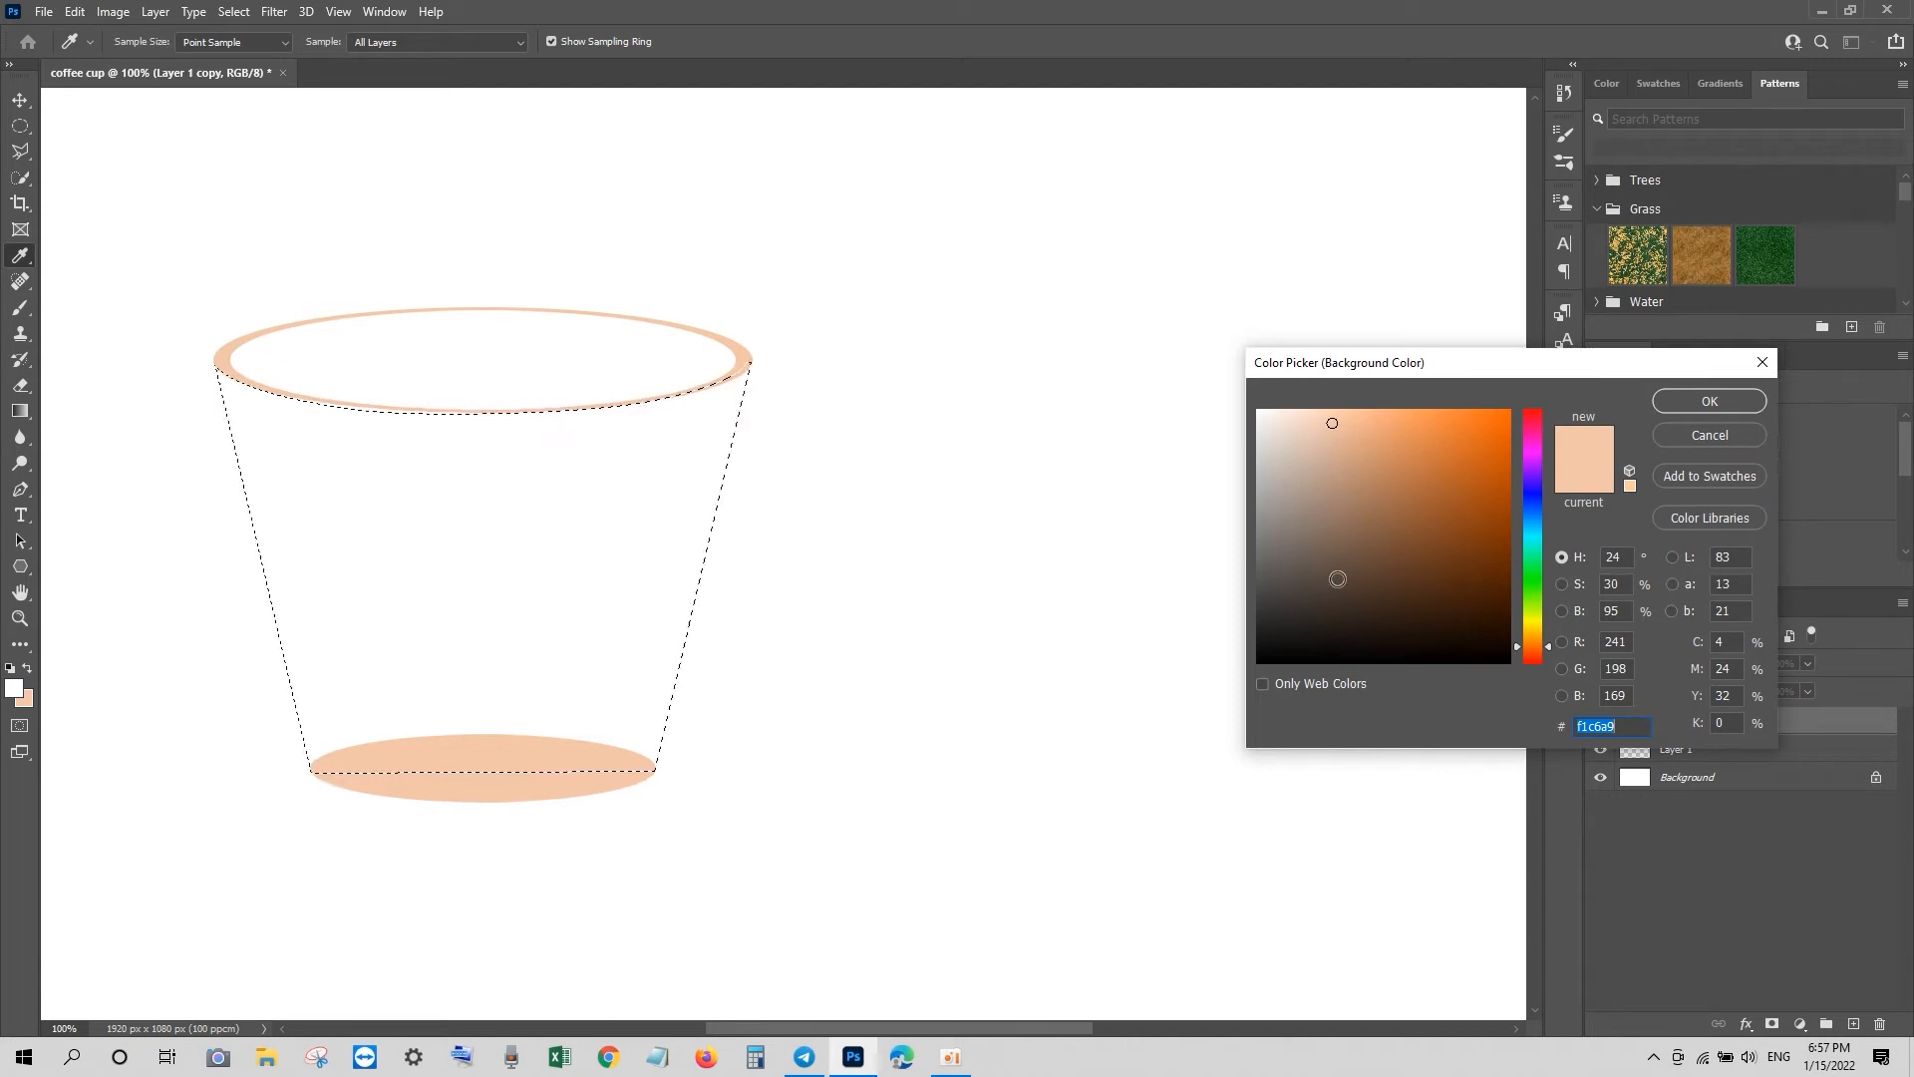
pyautogui.click(1709, 401)
pyautogui.click(1854, 1024)
pyautogui.hotkey('ctrl', 'BackSpace')
pyautogui.hotkey('ctrl', 'd')
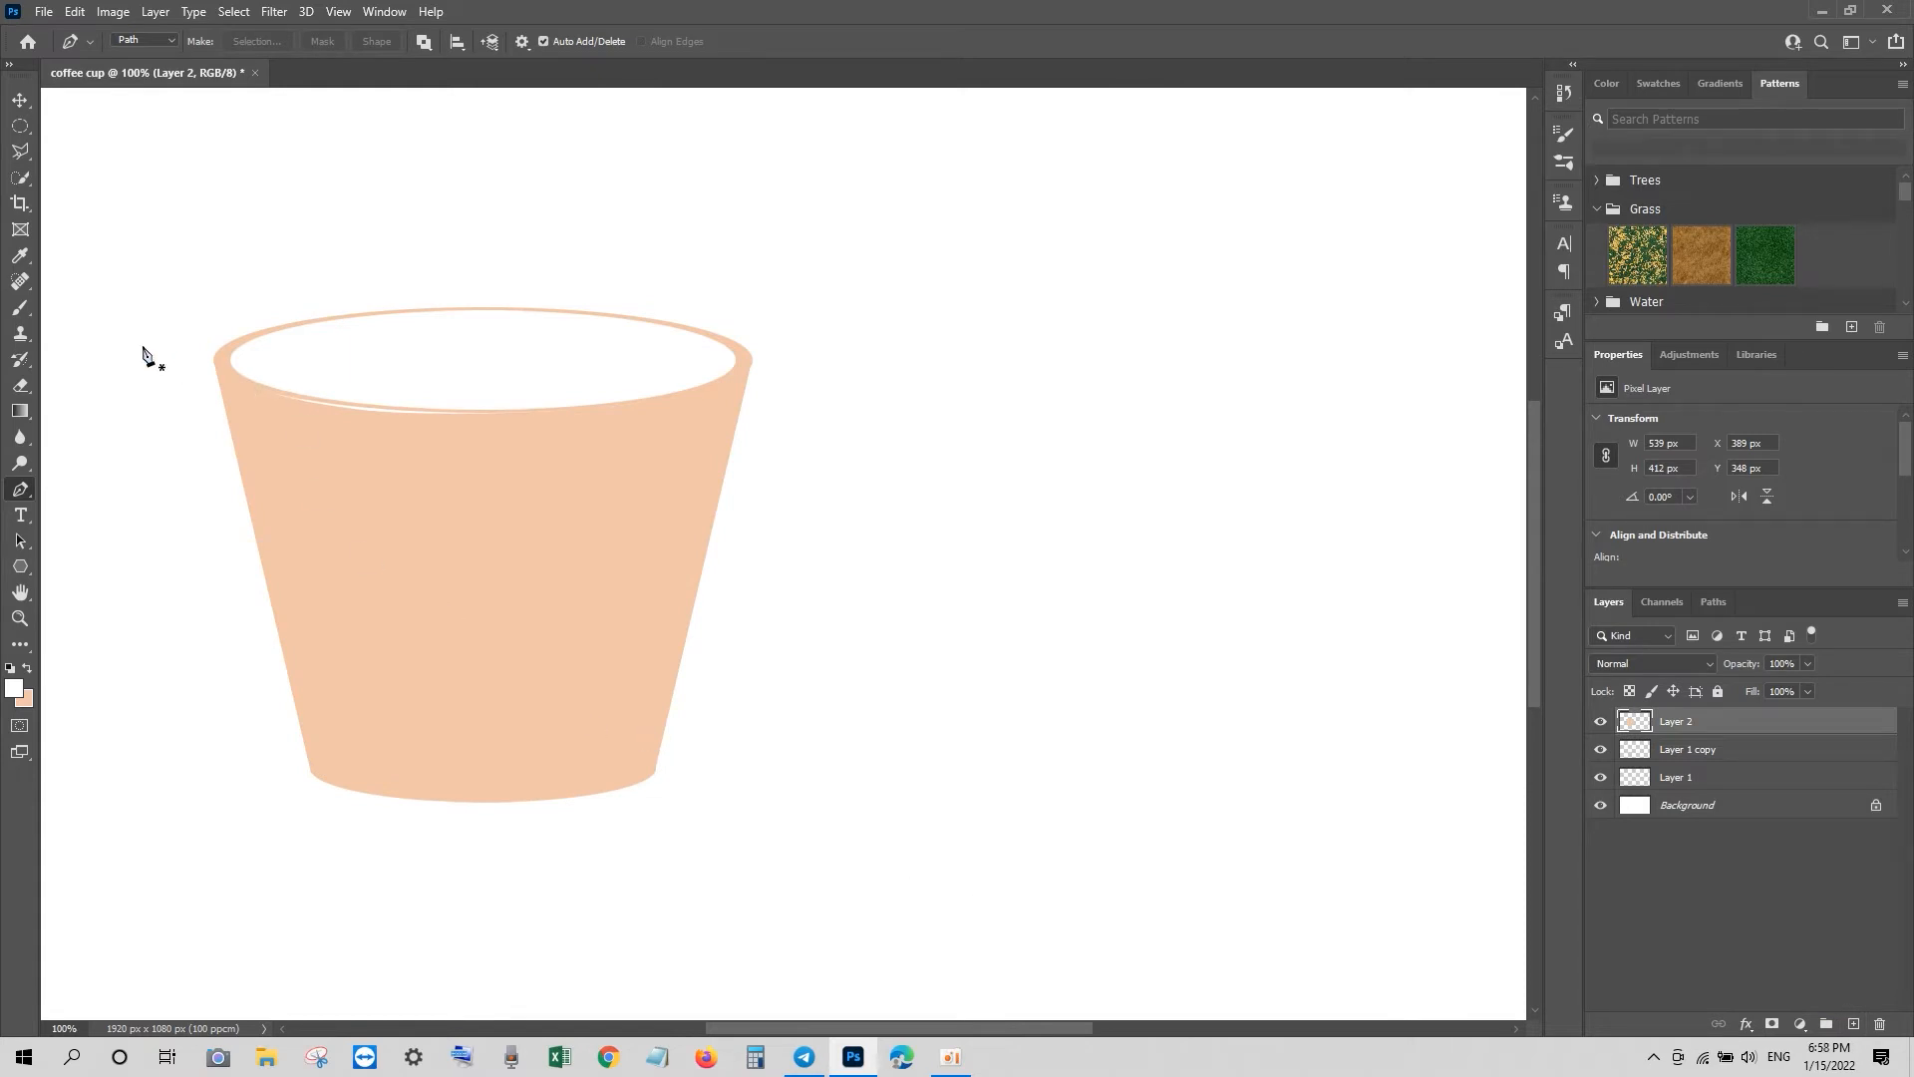
# Step: Draw a closed crescent Pen path along the inner back of the rim and convert it to a selection
pyautogui.click(246, 377)
pyautogui.moveTo(451, 326); pyautogui.dragTo(657, 321)
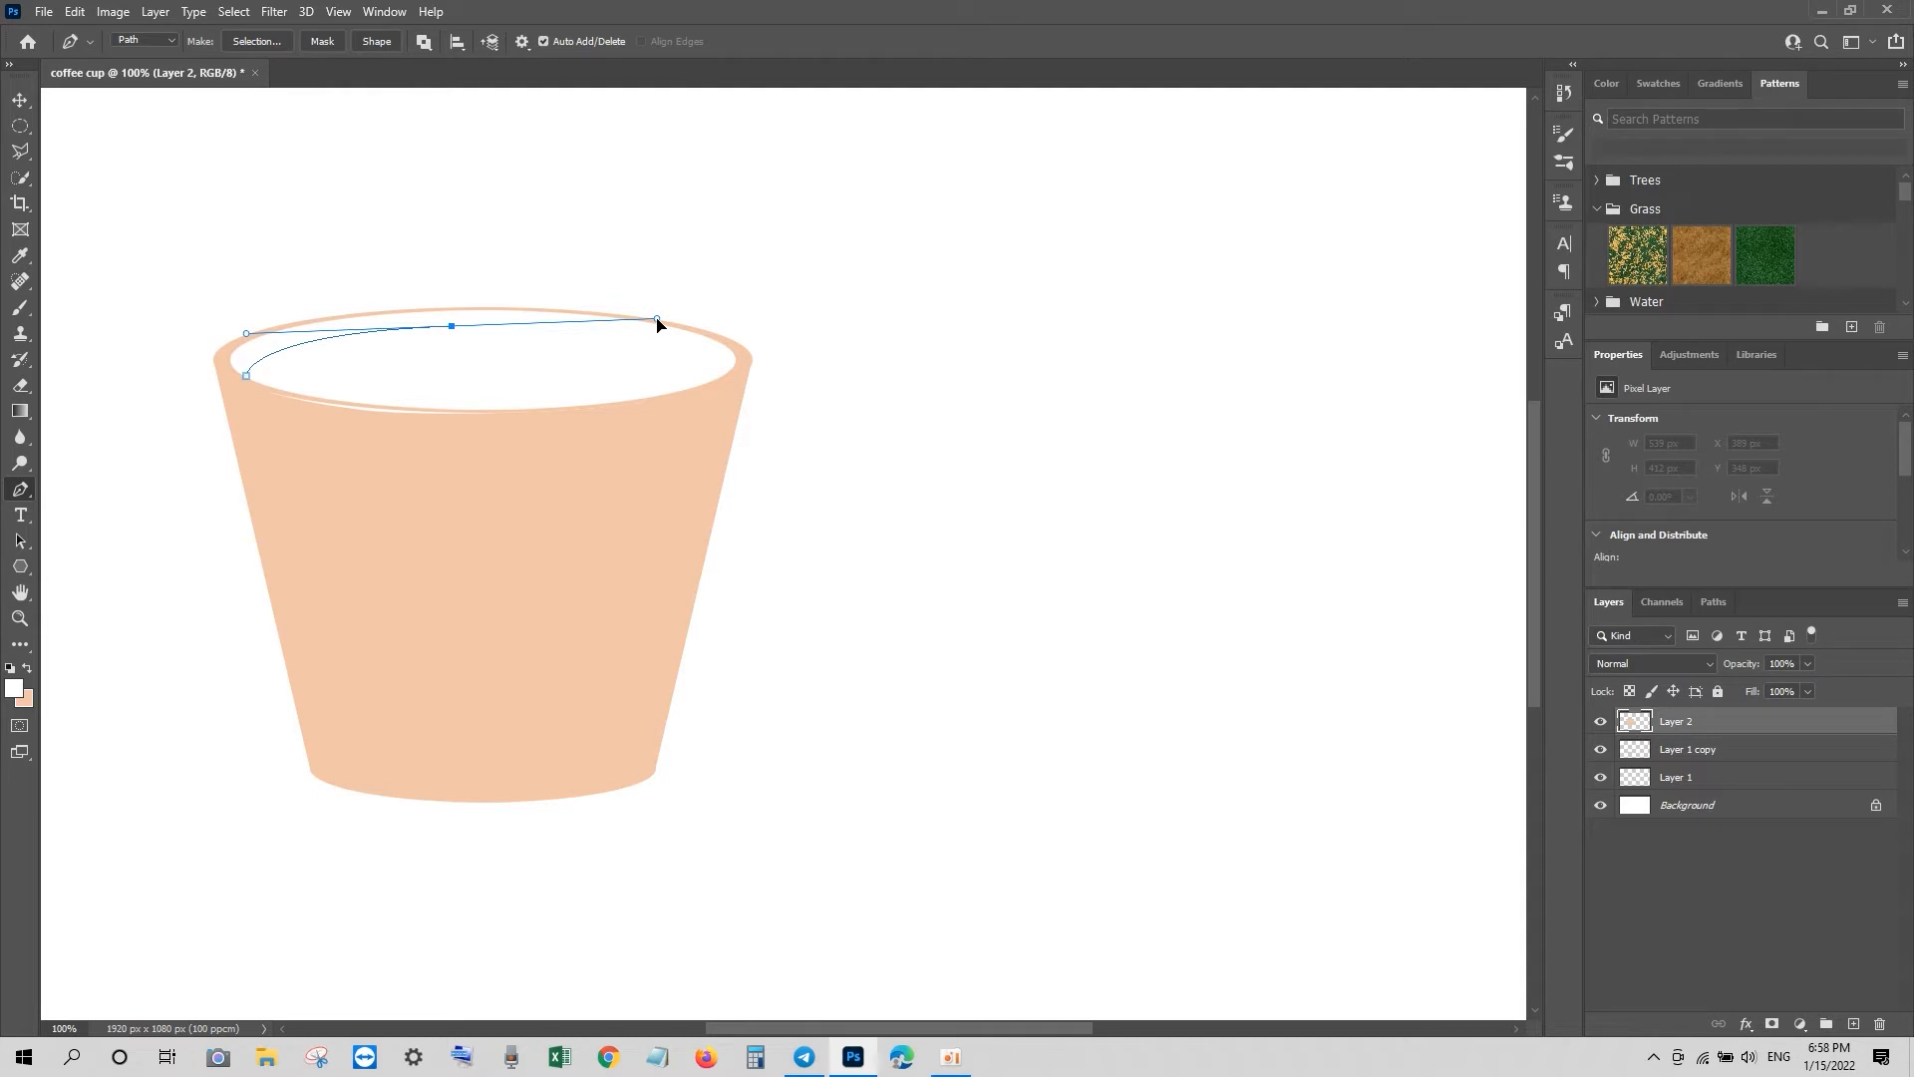
pyautogui.moveTo(704, 372); pyautogui.dragTo(672, 388)
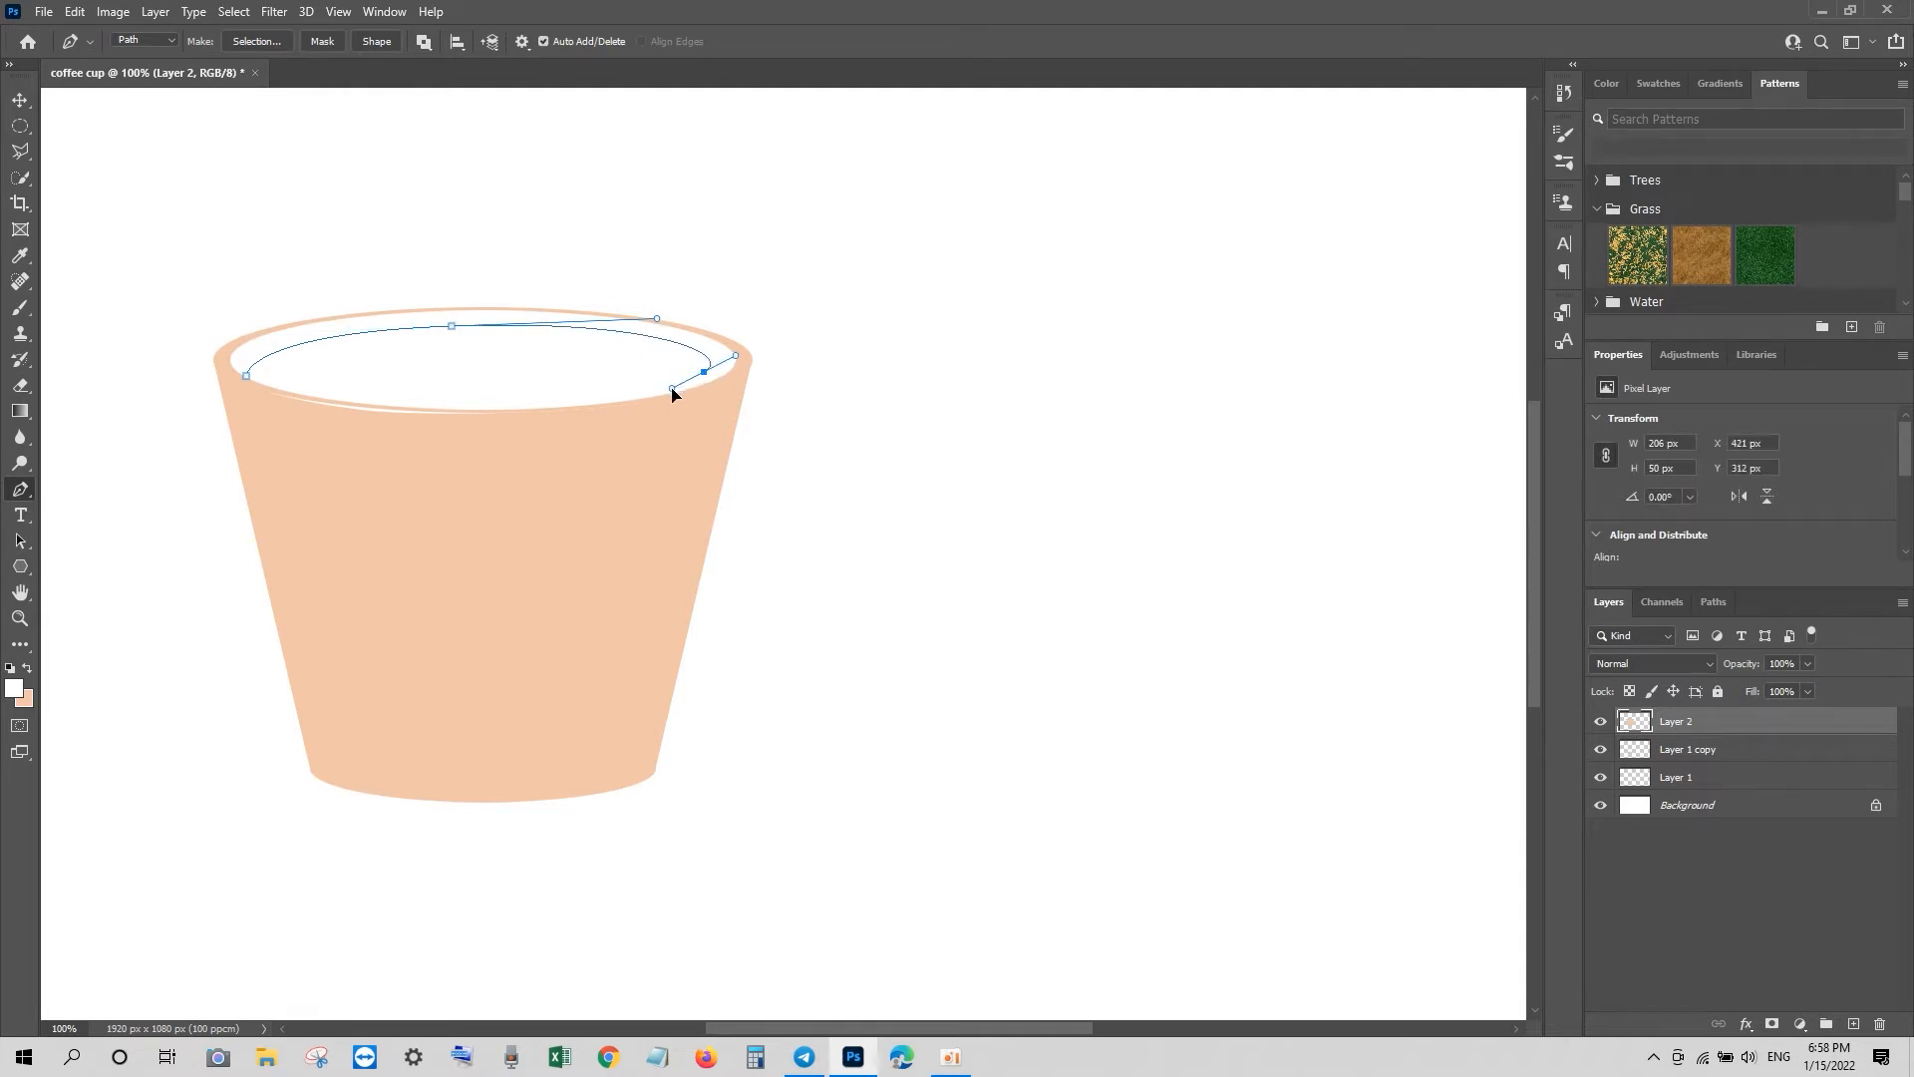
pyautogui.moveTo(705, 377); pyautogui.dragTo(718, 387)
pyautogui.moveTo(526, 320); pyautogui.dragTo(194, 296)
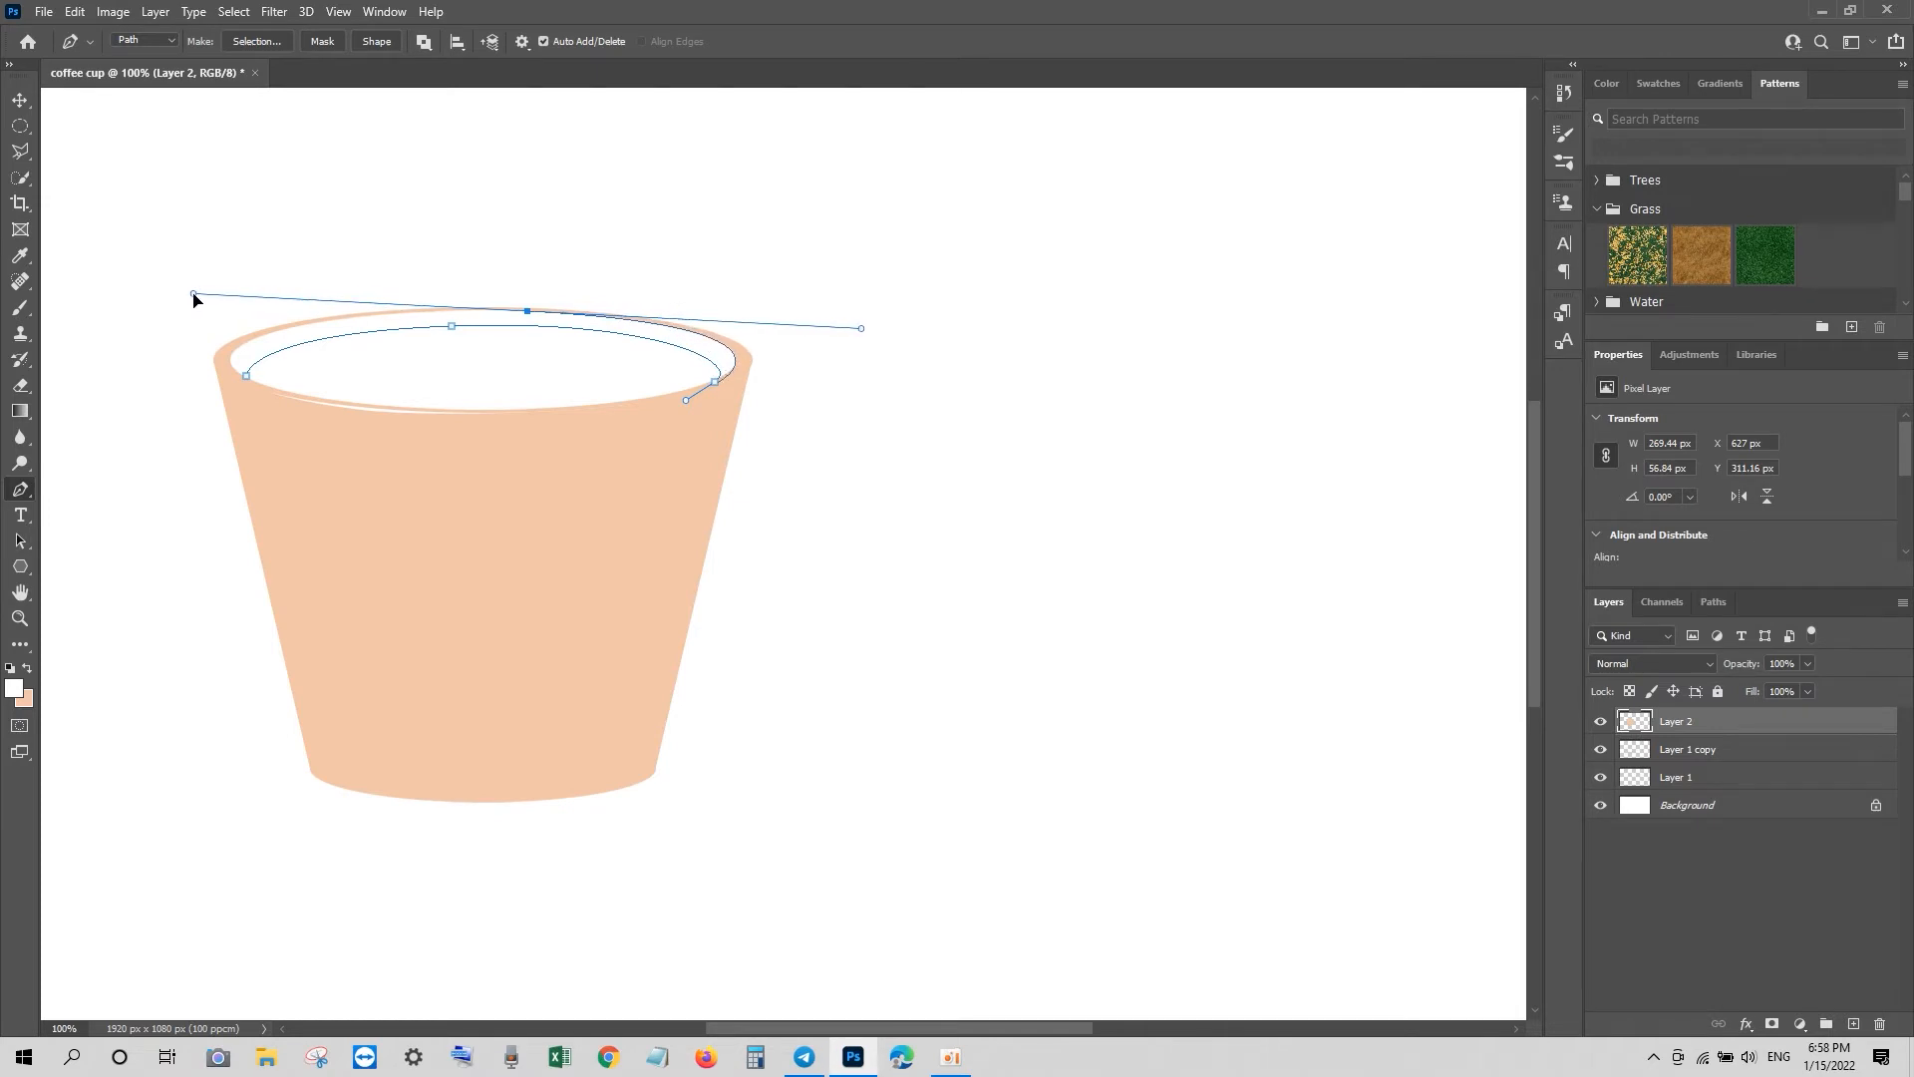
pyautogui.click(529, 315)
pyautogui.moveTo(233, 355); pyautogui.dragTo(186, 403)
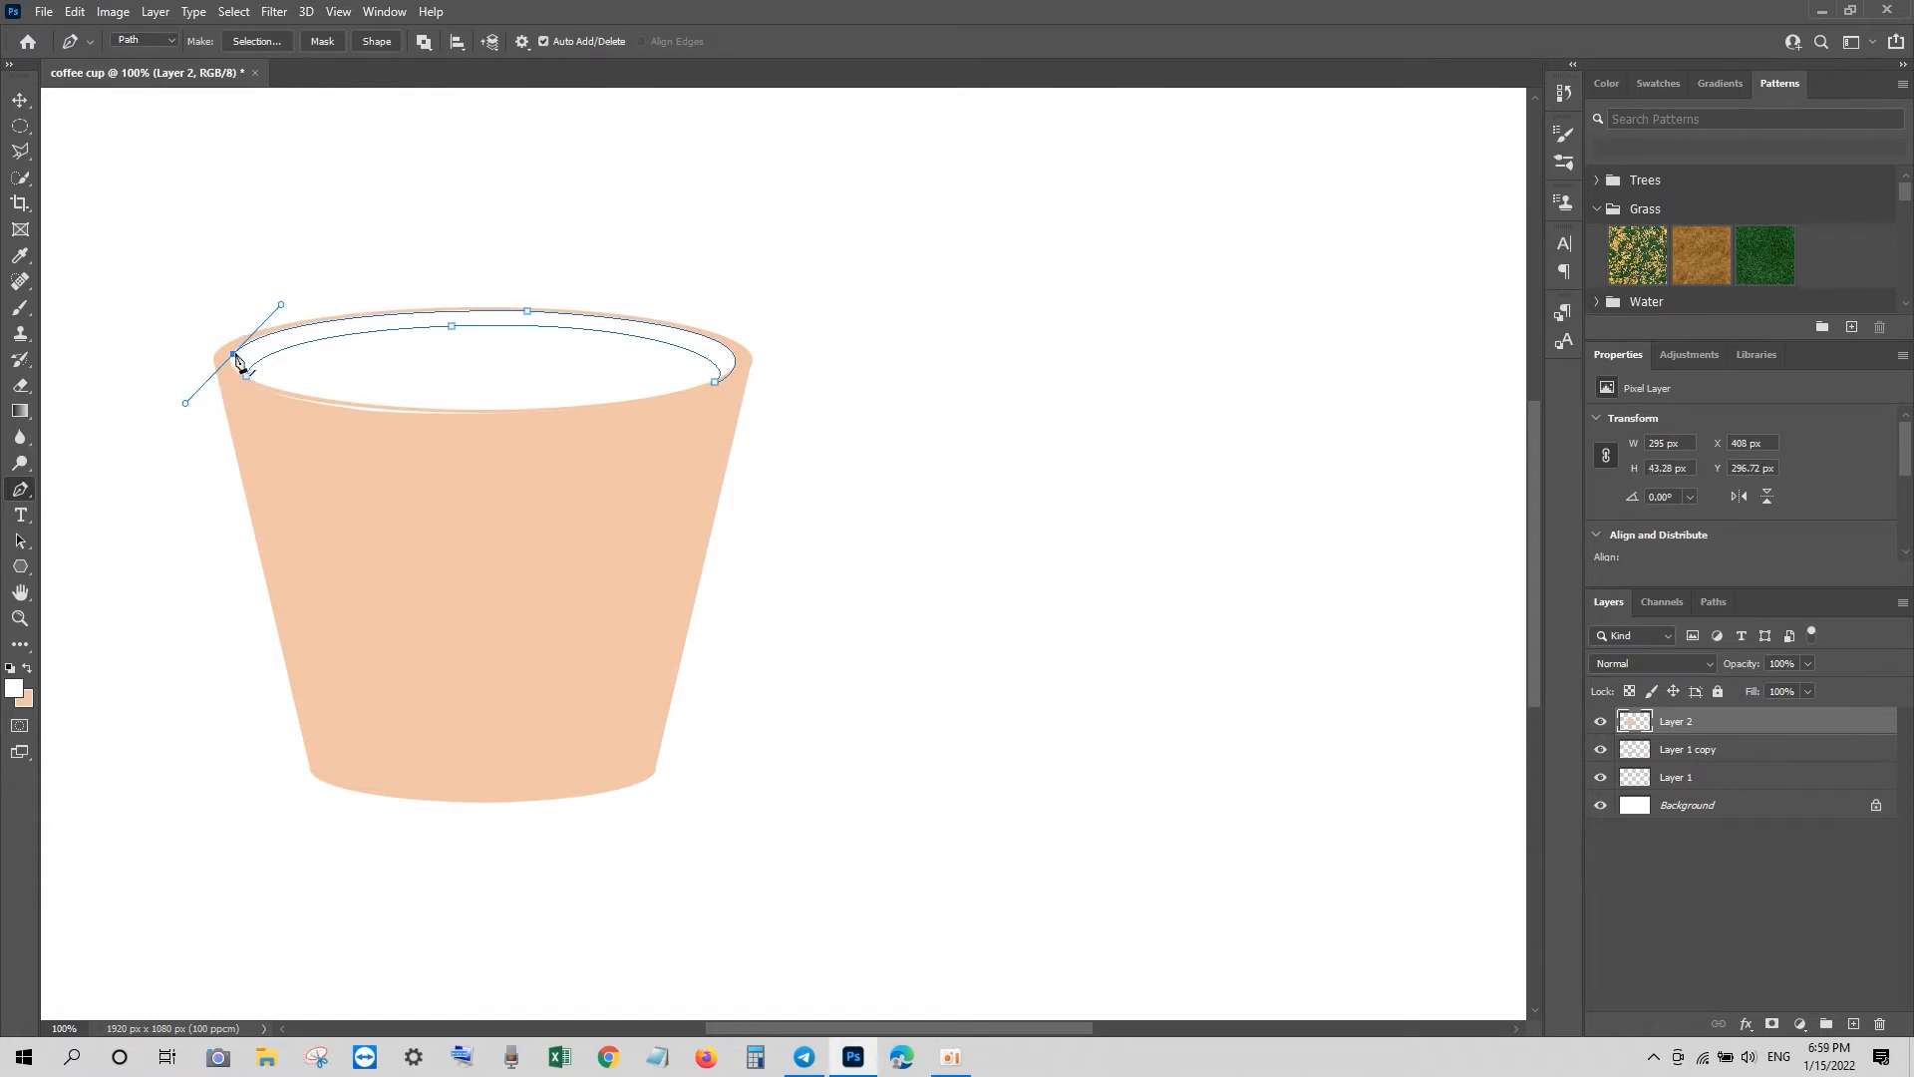
pyautogui.keyDown('alt'); pyautogui.click(234, 356); pyautogui.keyUp('alt')
pyautogui.moveTo(247, 378); pyautogui.dragTo(257, 384)
pyautogui.hotkey('ctrl', 'Return')
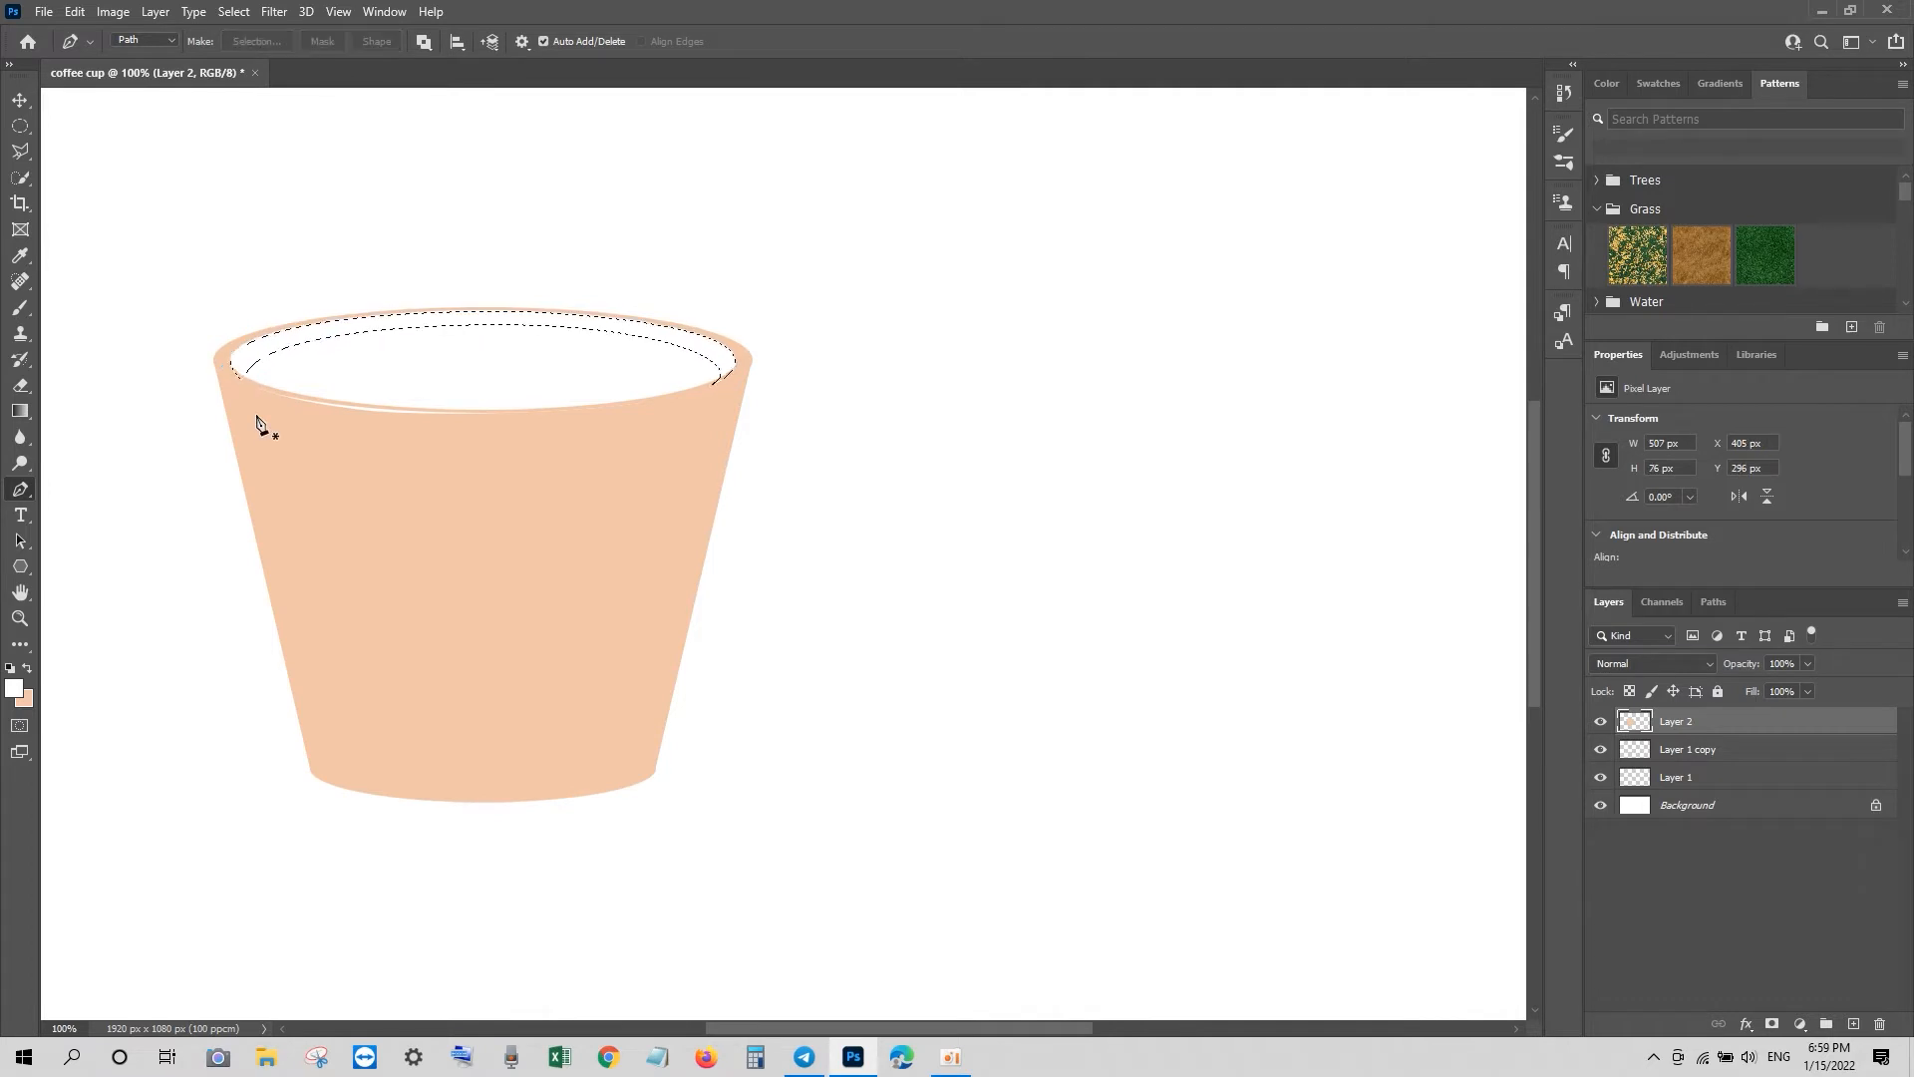
# Step: Fill the crescent selection with a darker tan background colour on a new layer directly above Background, and deselect
pyautogui.click(24, 698)
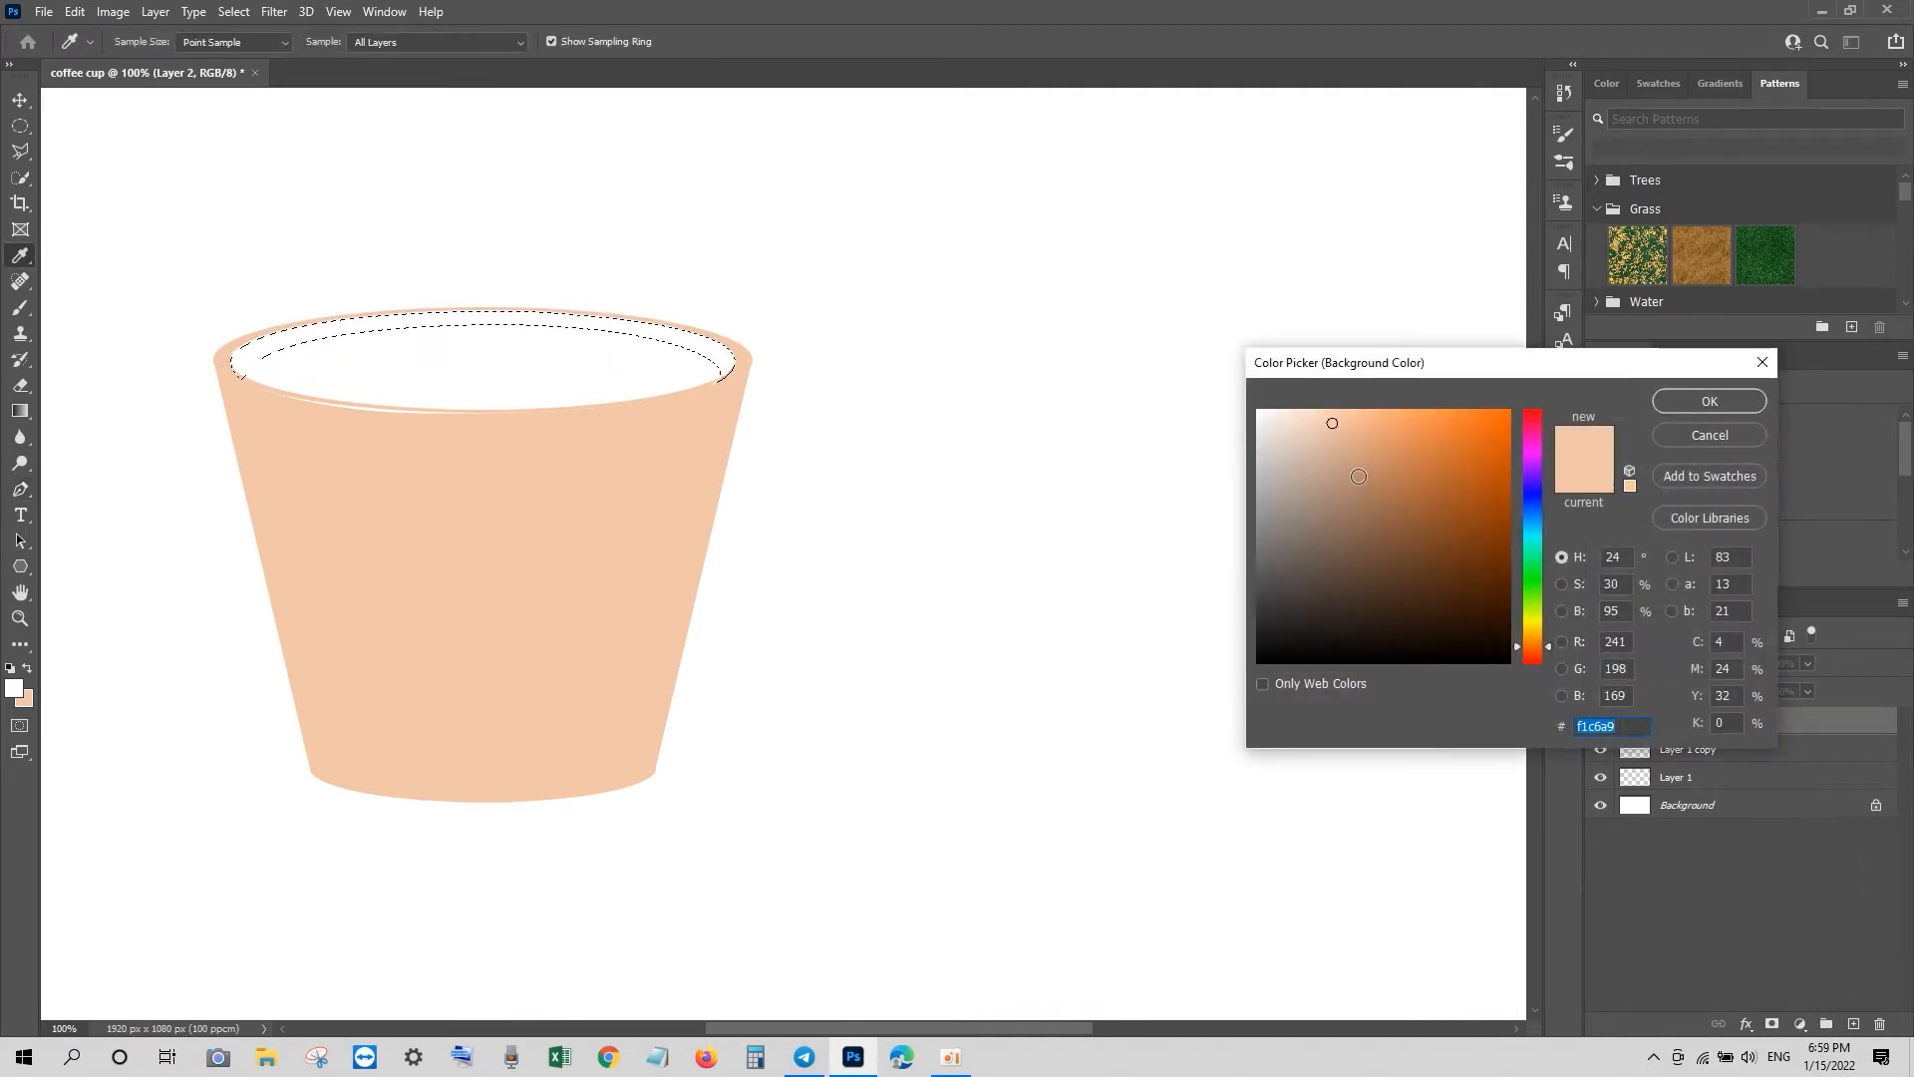
pyautogui.click(1358, 473)
pyautogui.click(1342, 458)
pyautogui.click(1692, 404)
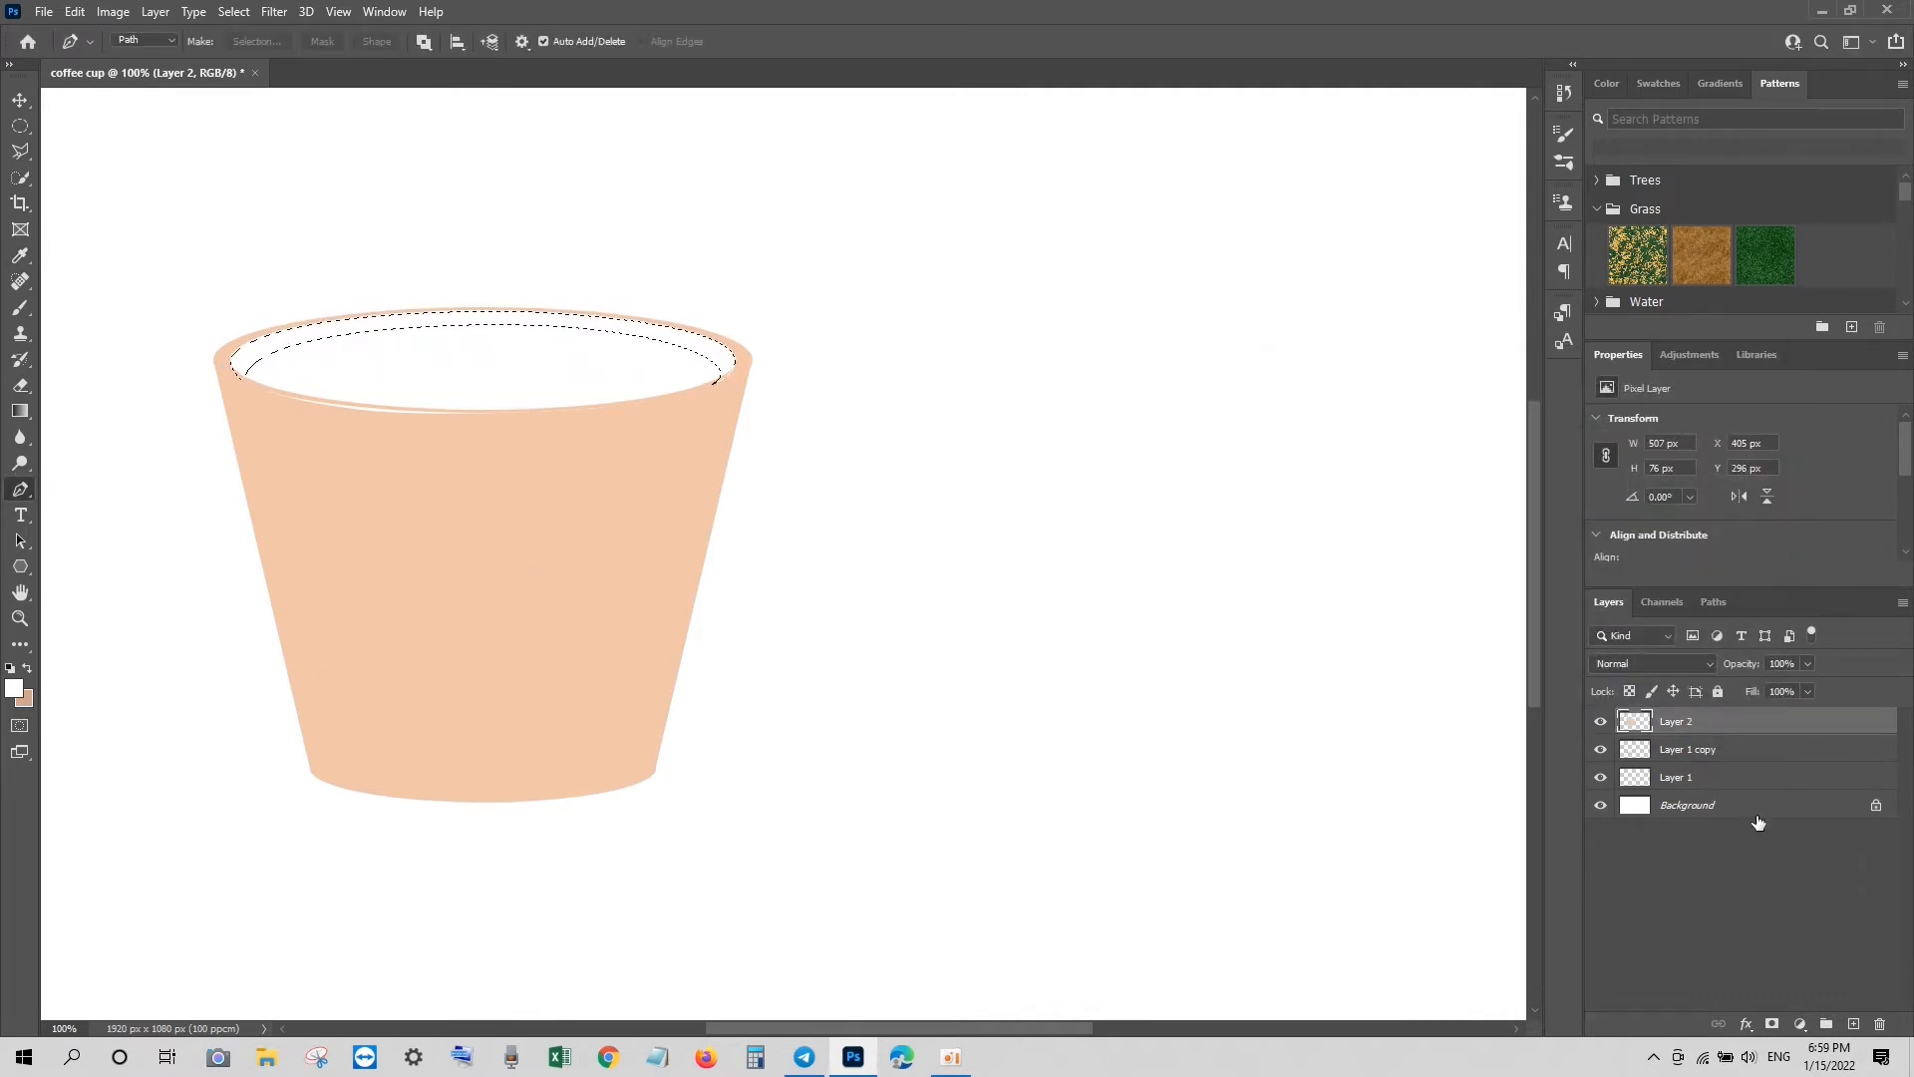
pyautogui.click(1692, 756)
pyautogui.click(1695, 779)
pyautogui.click(1705, 809)
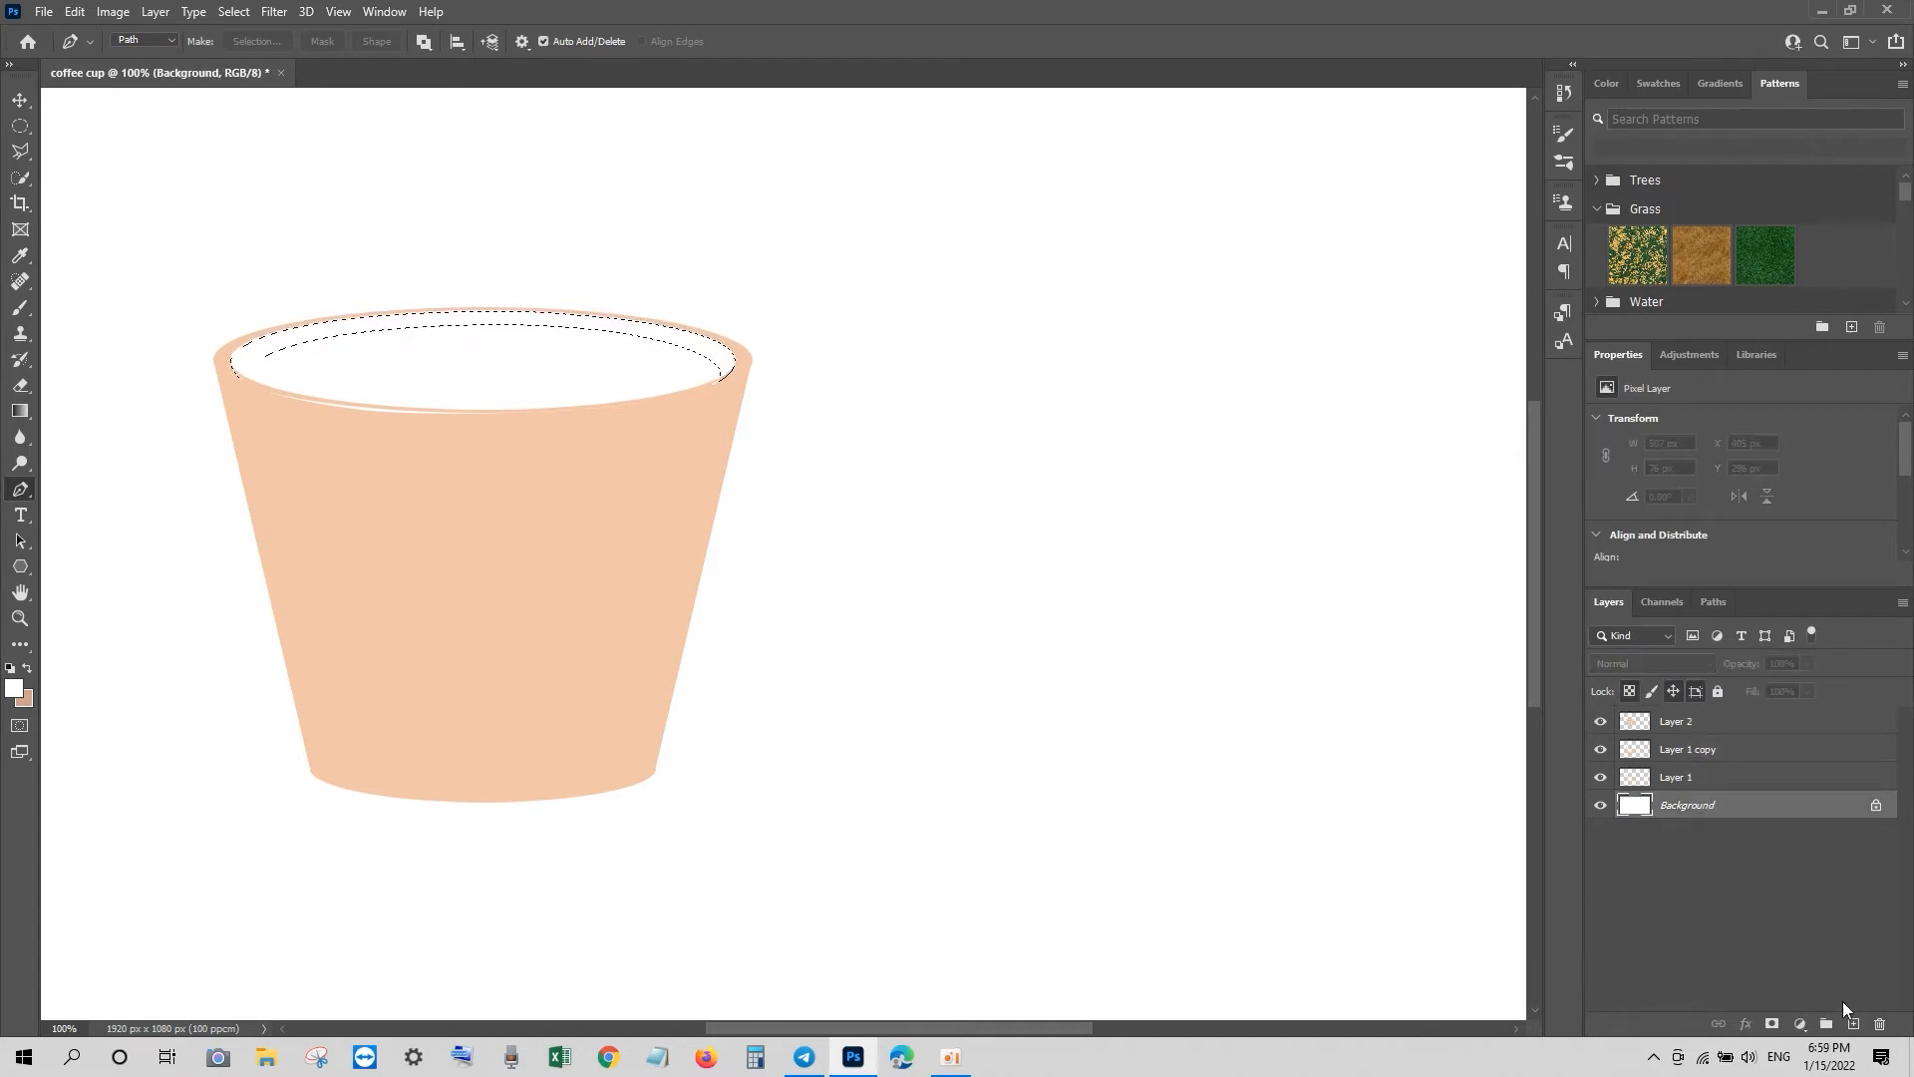
pyautogui.click(1853, 1024)
pyautogui.hotkey('ctrl', 'BackSpace')
pyautogui.hotkey('ctrl', 'd')
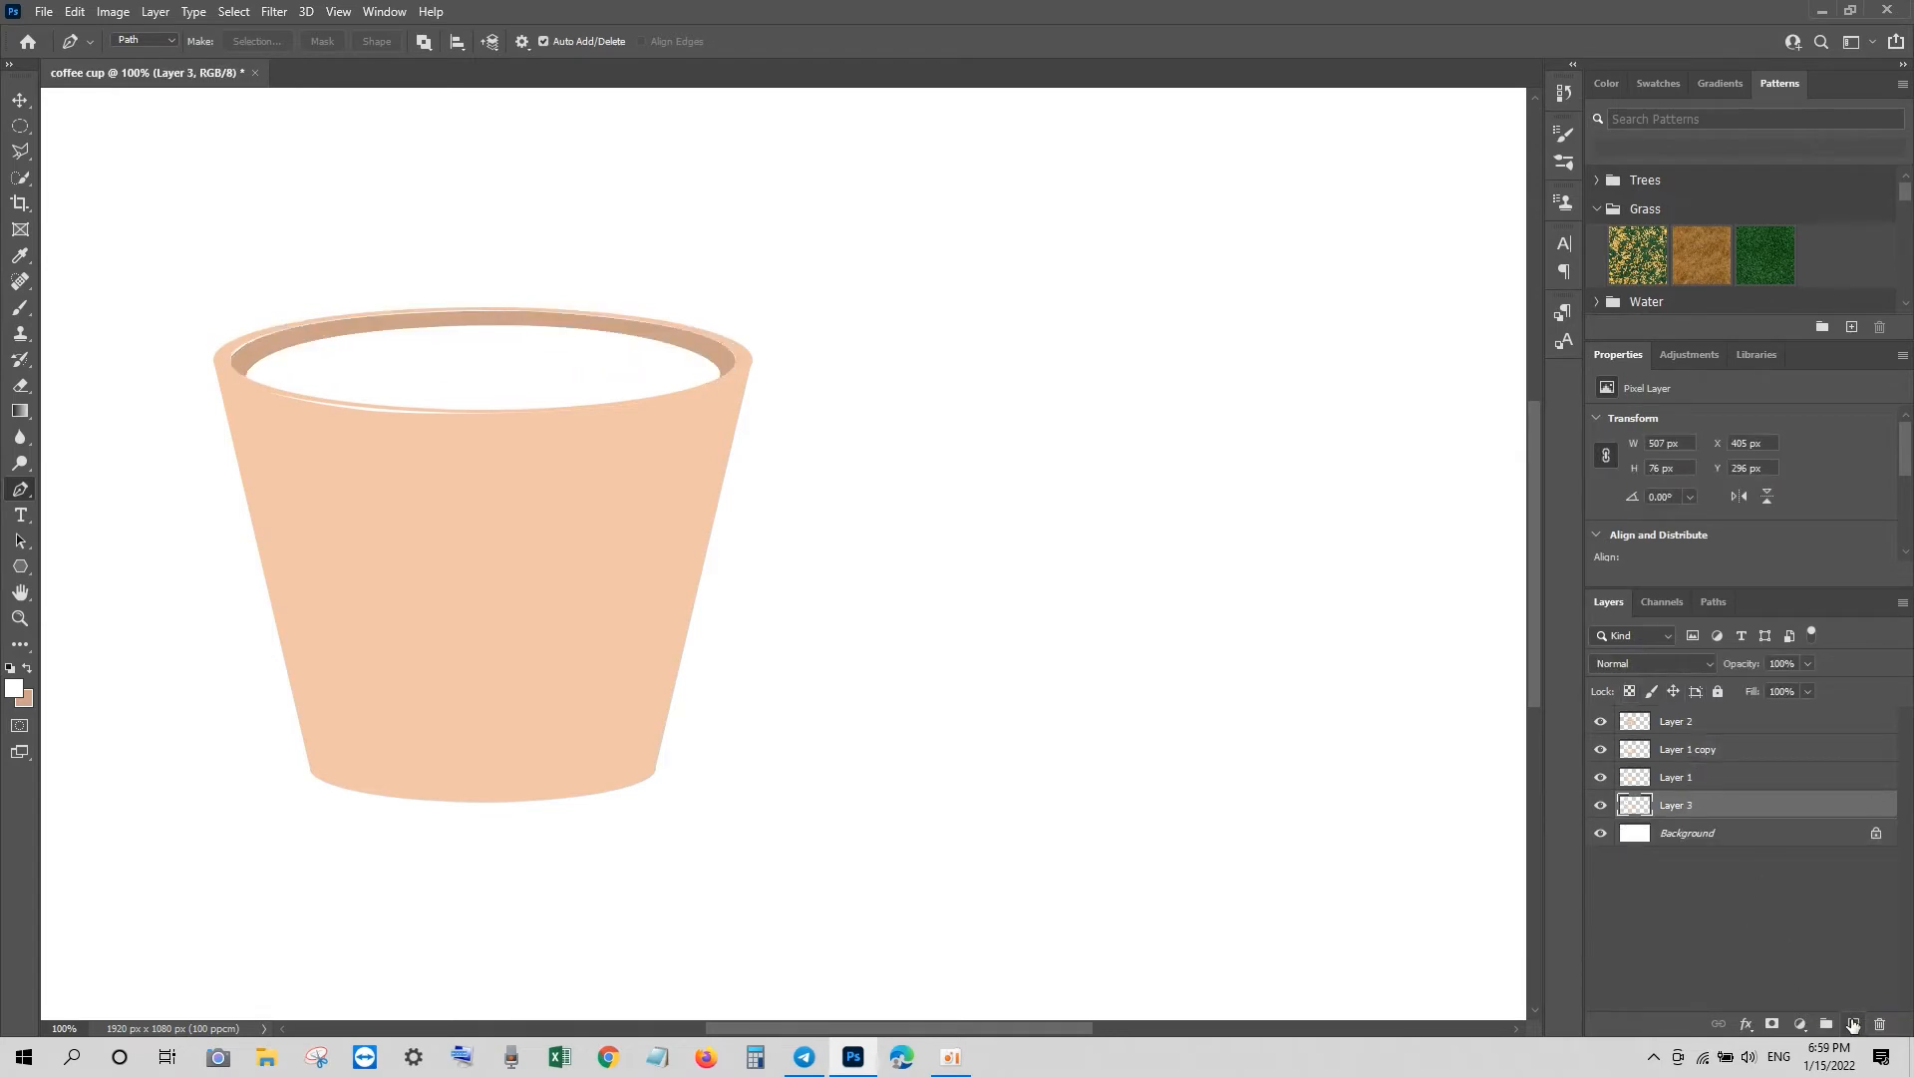
pyautogui.press('v')
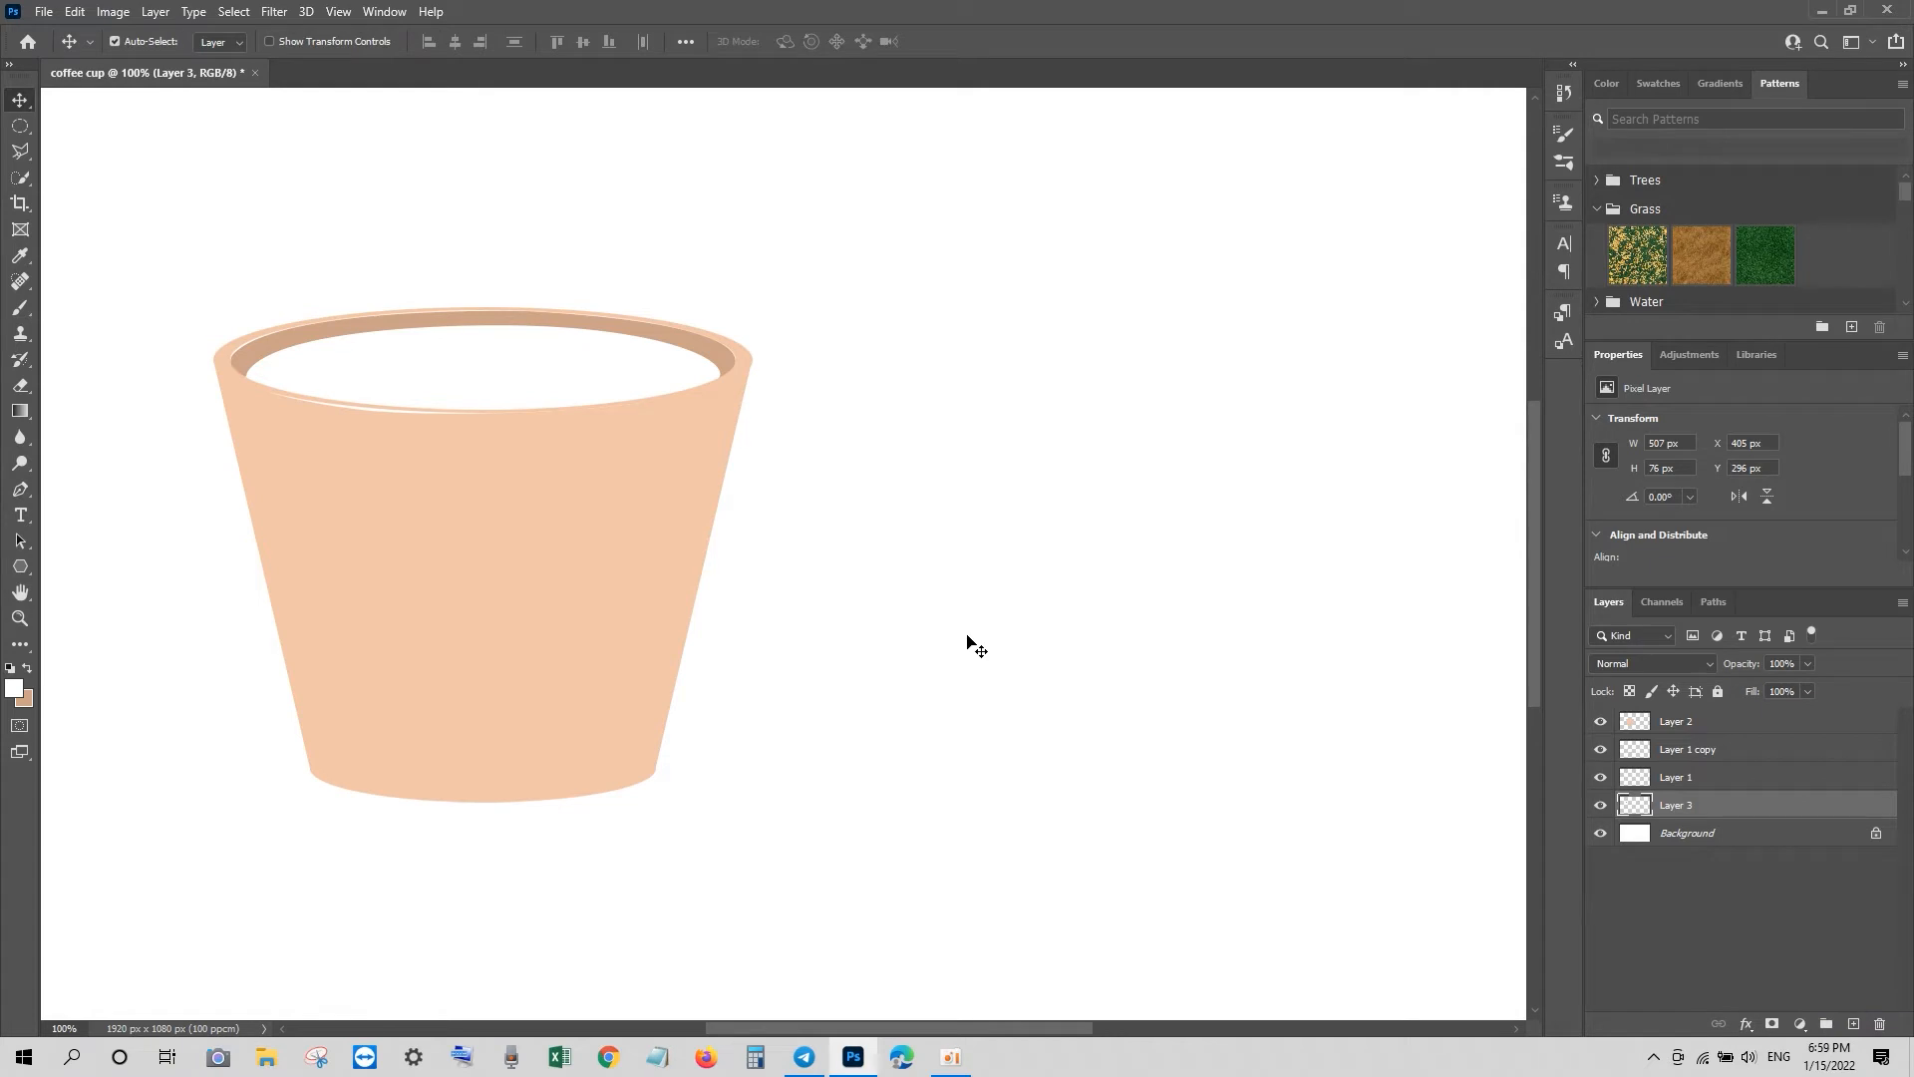
# Step: Warp the darker crescent on Layer 3 so its ends and upper edge fit the inside of the cup rim
pyautogui.hotkey('ctrl', 't')
pyautogui.rightClick(353, 332)
pyautogui.click(413, 442)
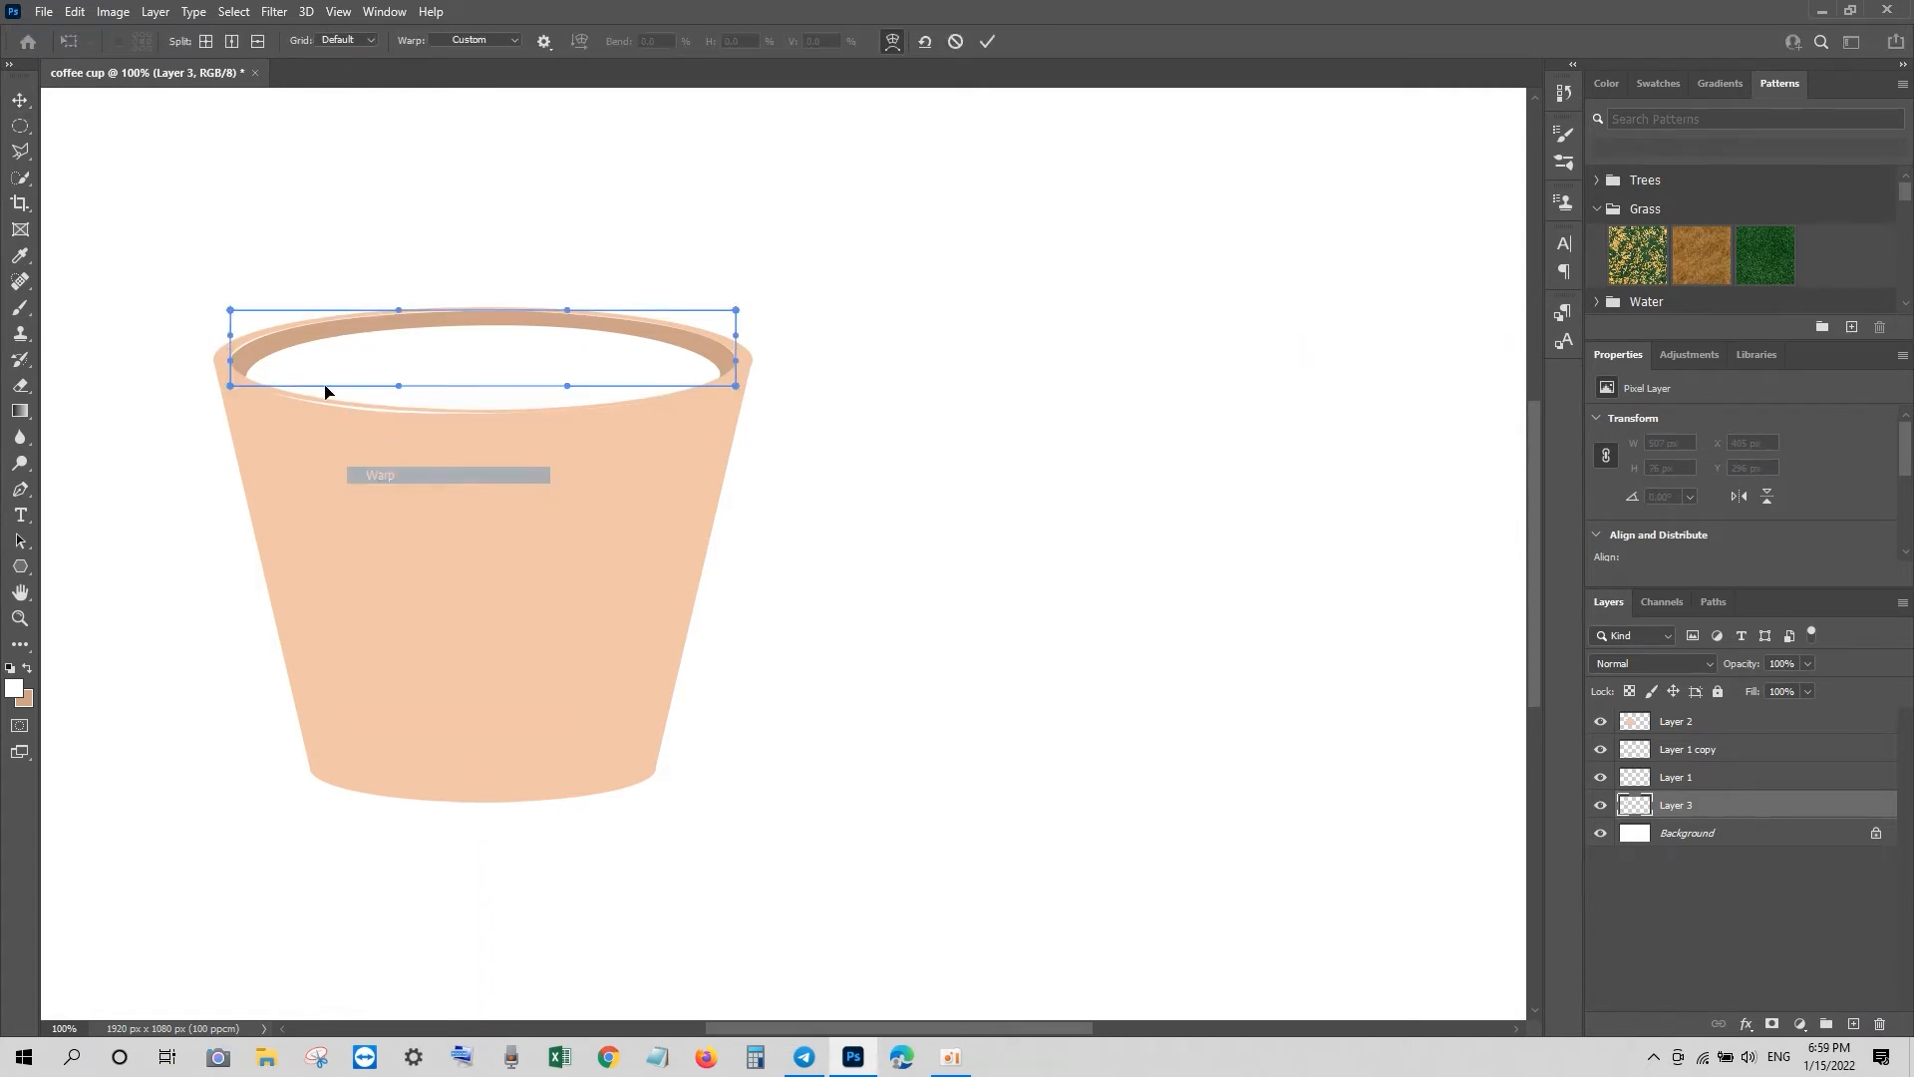
pyautogui.moveTo(234, 322); pyautogui.dragTo(230, 320)
pyautogui.moveTo(726, 349); pyautogui.dragTo(732, 352)
pyautogui.moveTo(566, 312); pyautogui.dragTo(571, 303)
pyautogui.press('Return')
# Step: Warp the lower edge of the rim ellipse on Layer 1 downward to close the gap above the cup body
pyautogui.click(1602, 748)
pyautogui.click(1602, 748)
pyautogui.click(1674, 778)
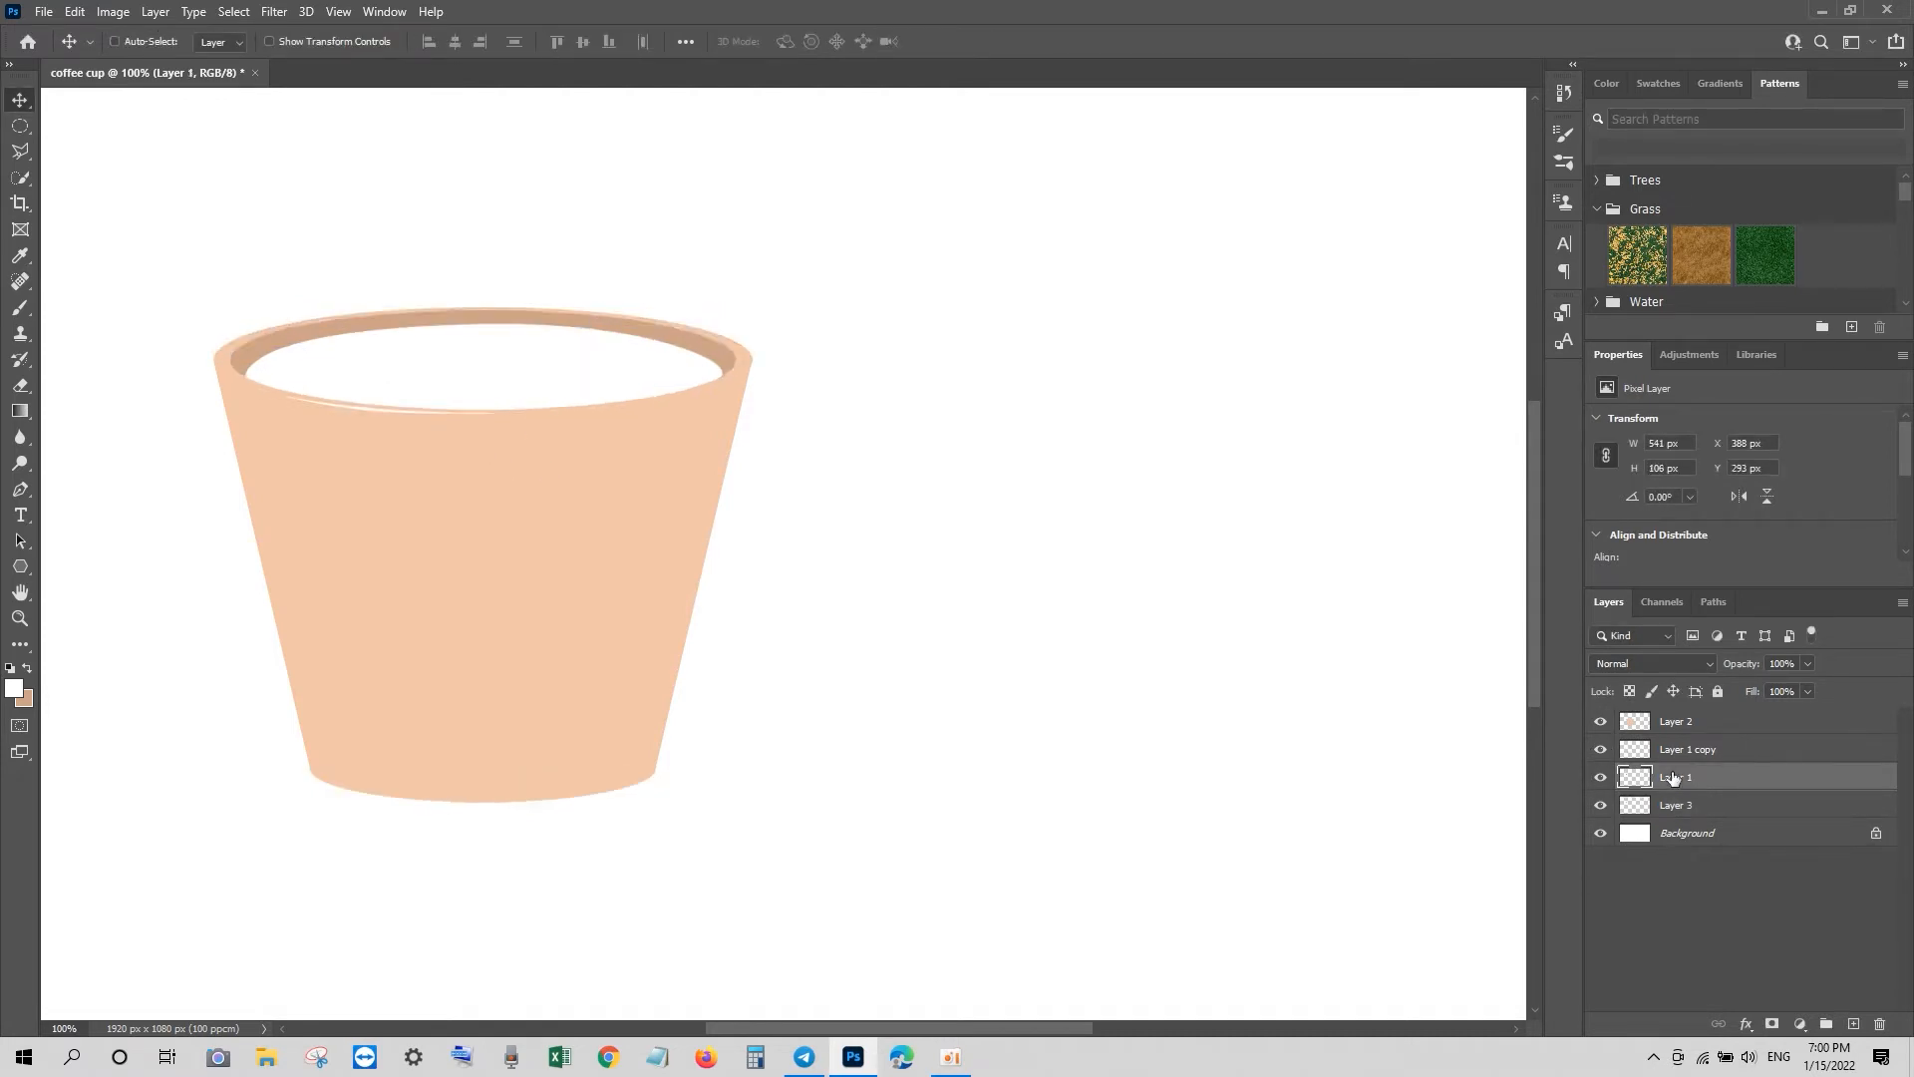
pyautogui.hotkey('ctrl', 't')
pyautogui.rightClick(446, 381)
pyautogui.click(478, 524)
pyautogui.moveTo(394, 419); pyautogui.dragTo(393, 422)
pyautogui.press('Return')
# Step: Draw an ellipse about 433 × 91 px around the cup's base, fill it with the darker tan on a new layer above Layer 3, and deselect
pyautogui.click(20, 125)
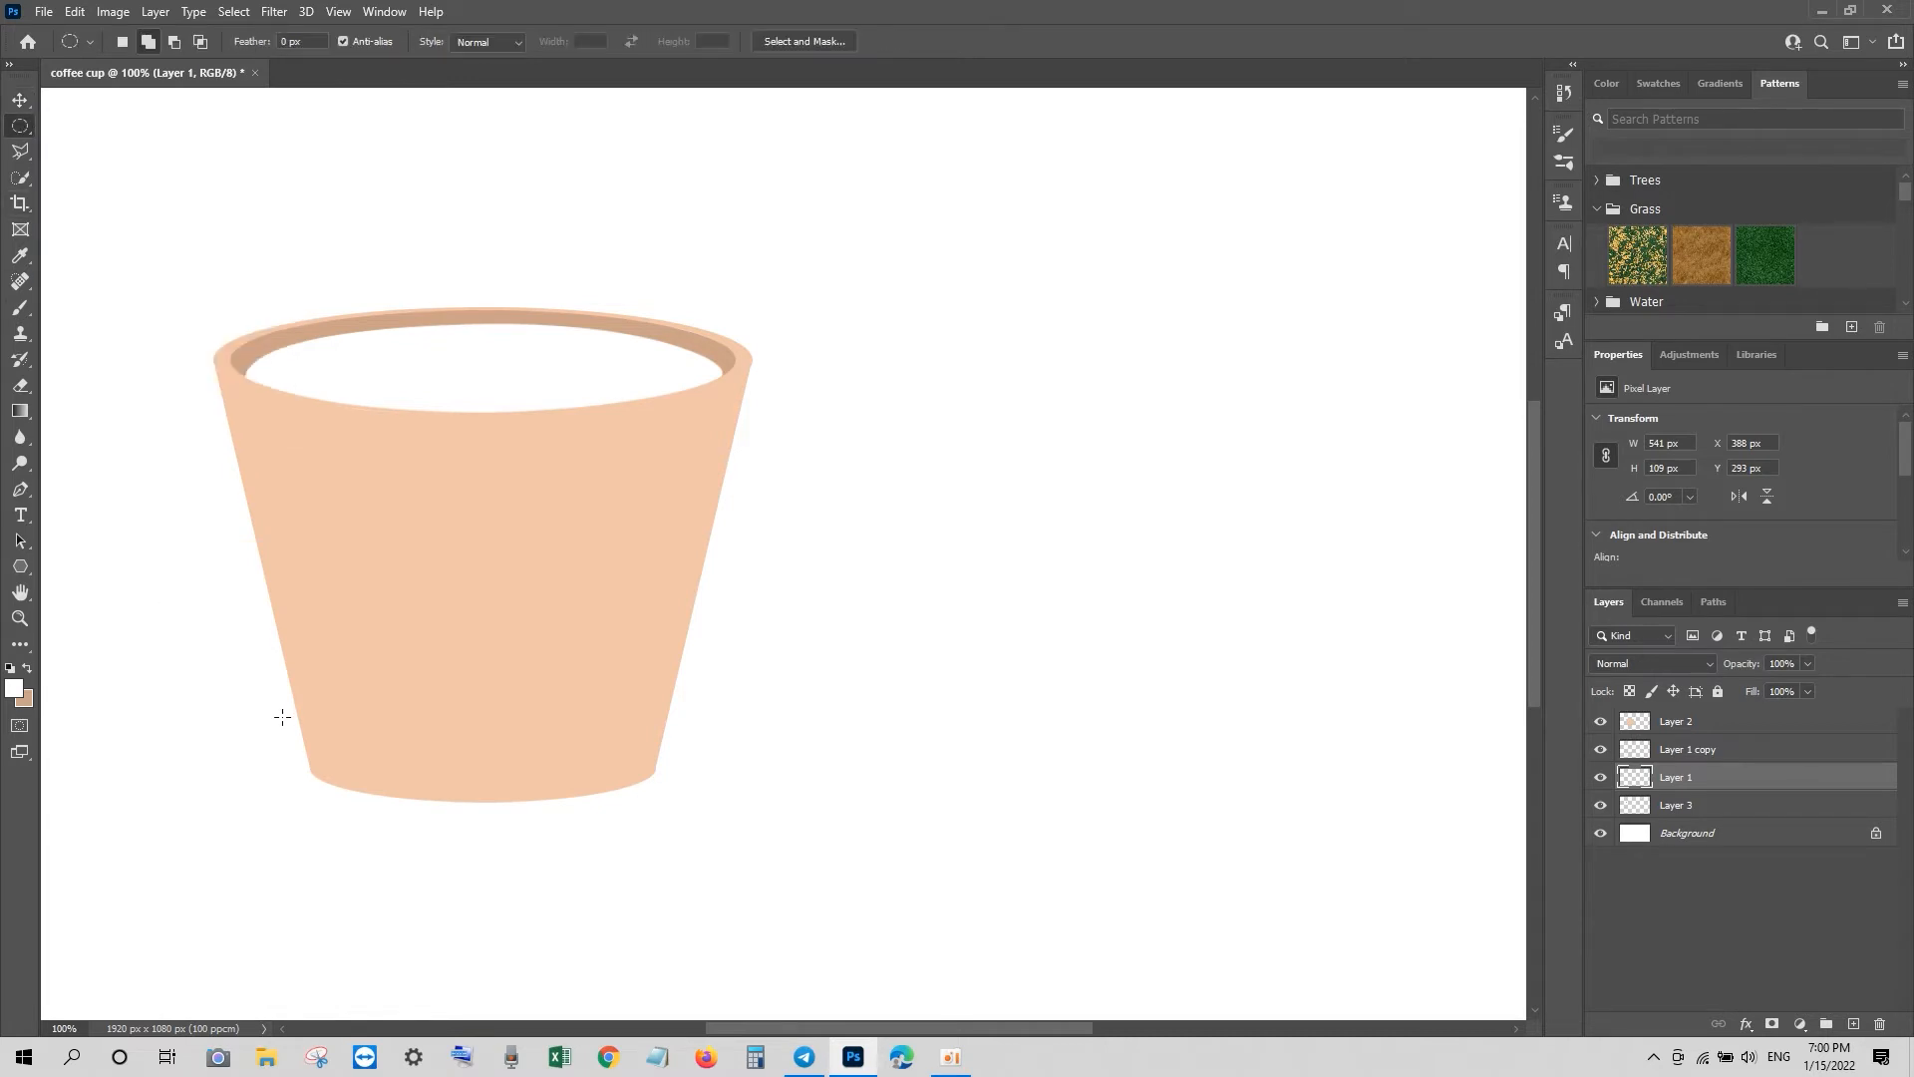
pyautogui.moveTo(268, 733); pyautogui.dragTo(700, 823)
pyautogui.click(1685, 812)
pyautogui.click(1853, 1024)
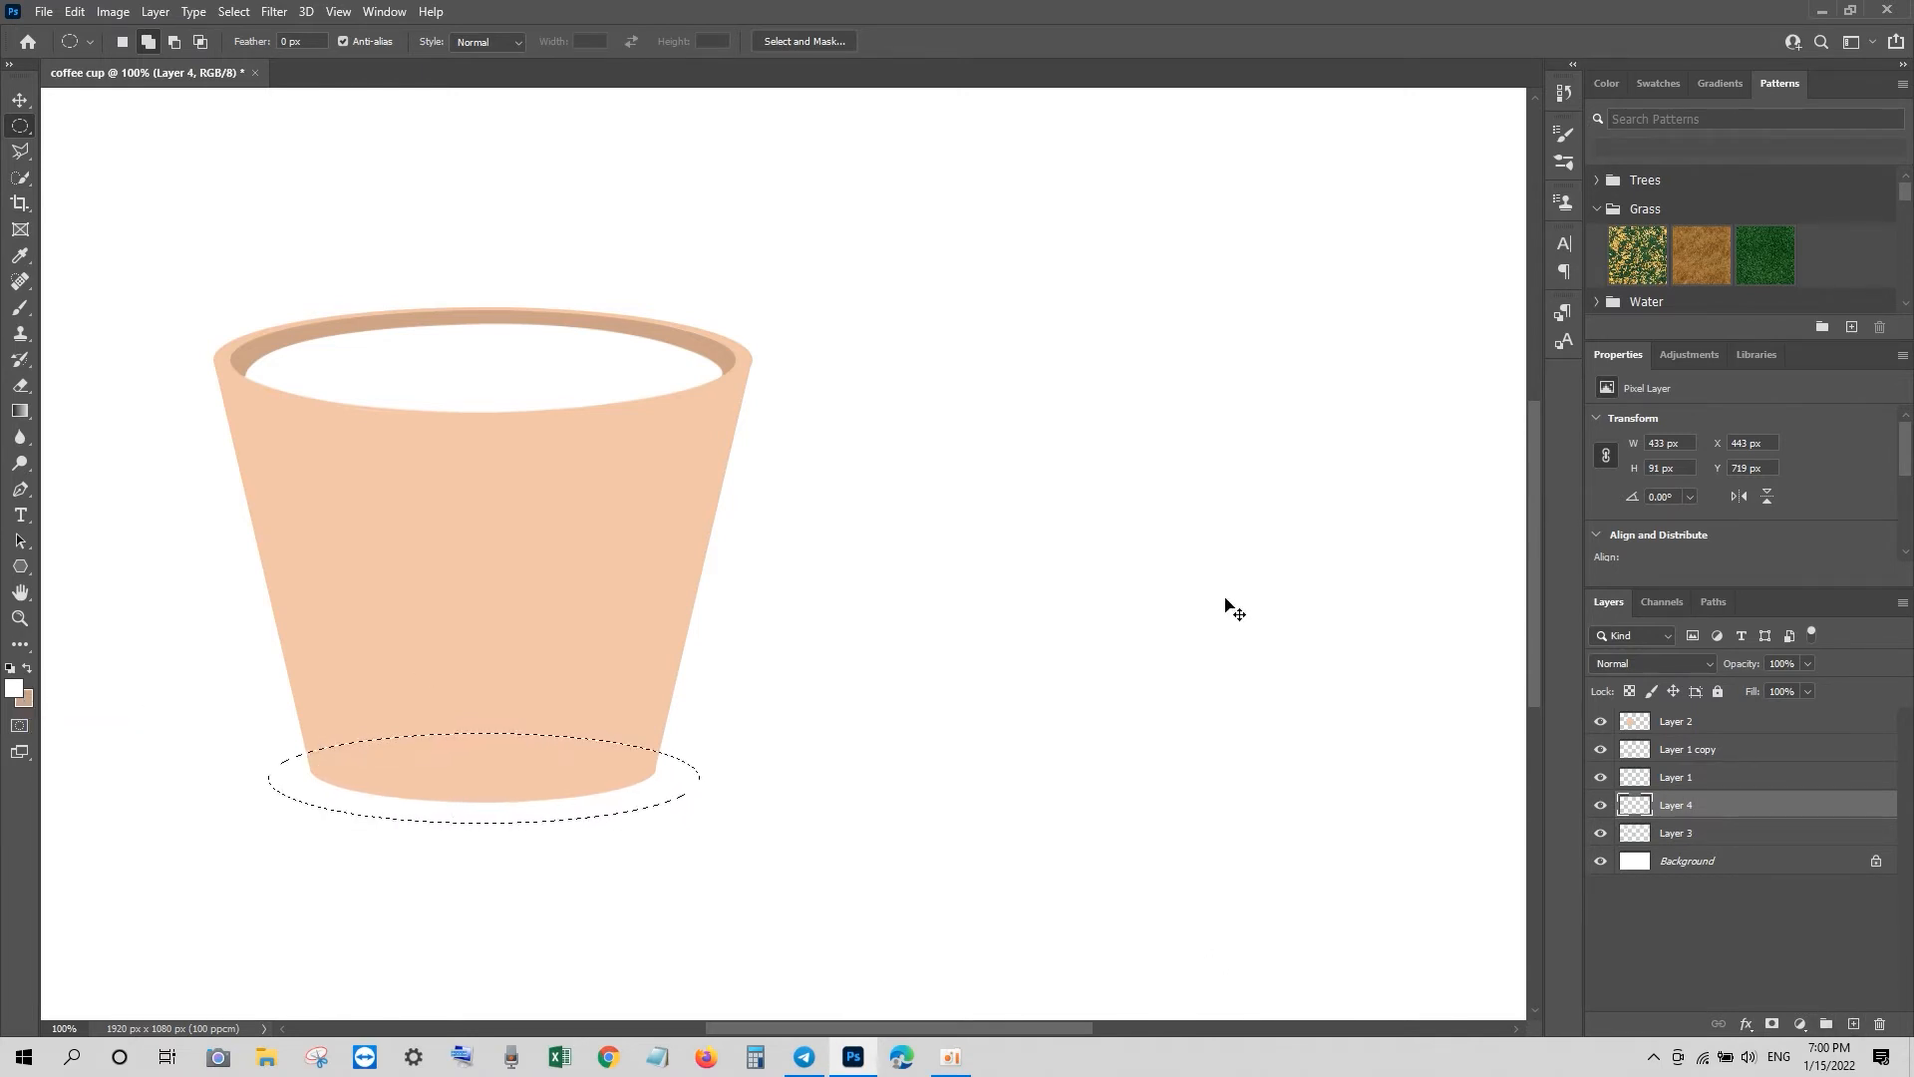
pyautogui.hotkey('ctrl', 'BackSpace')
pyautogui.hotkey('ctrl', 'd')
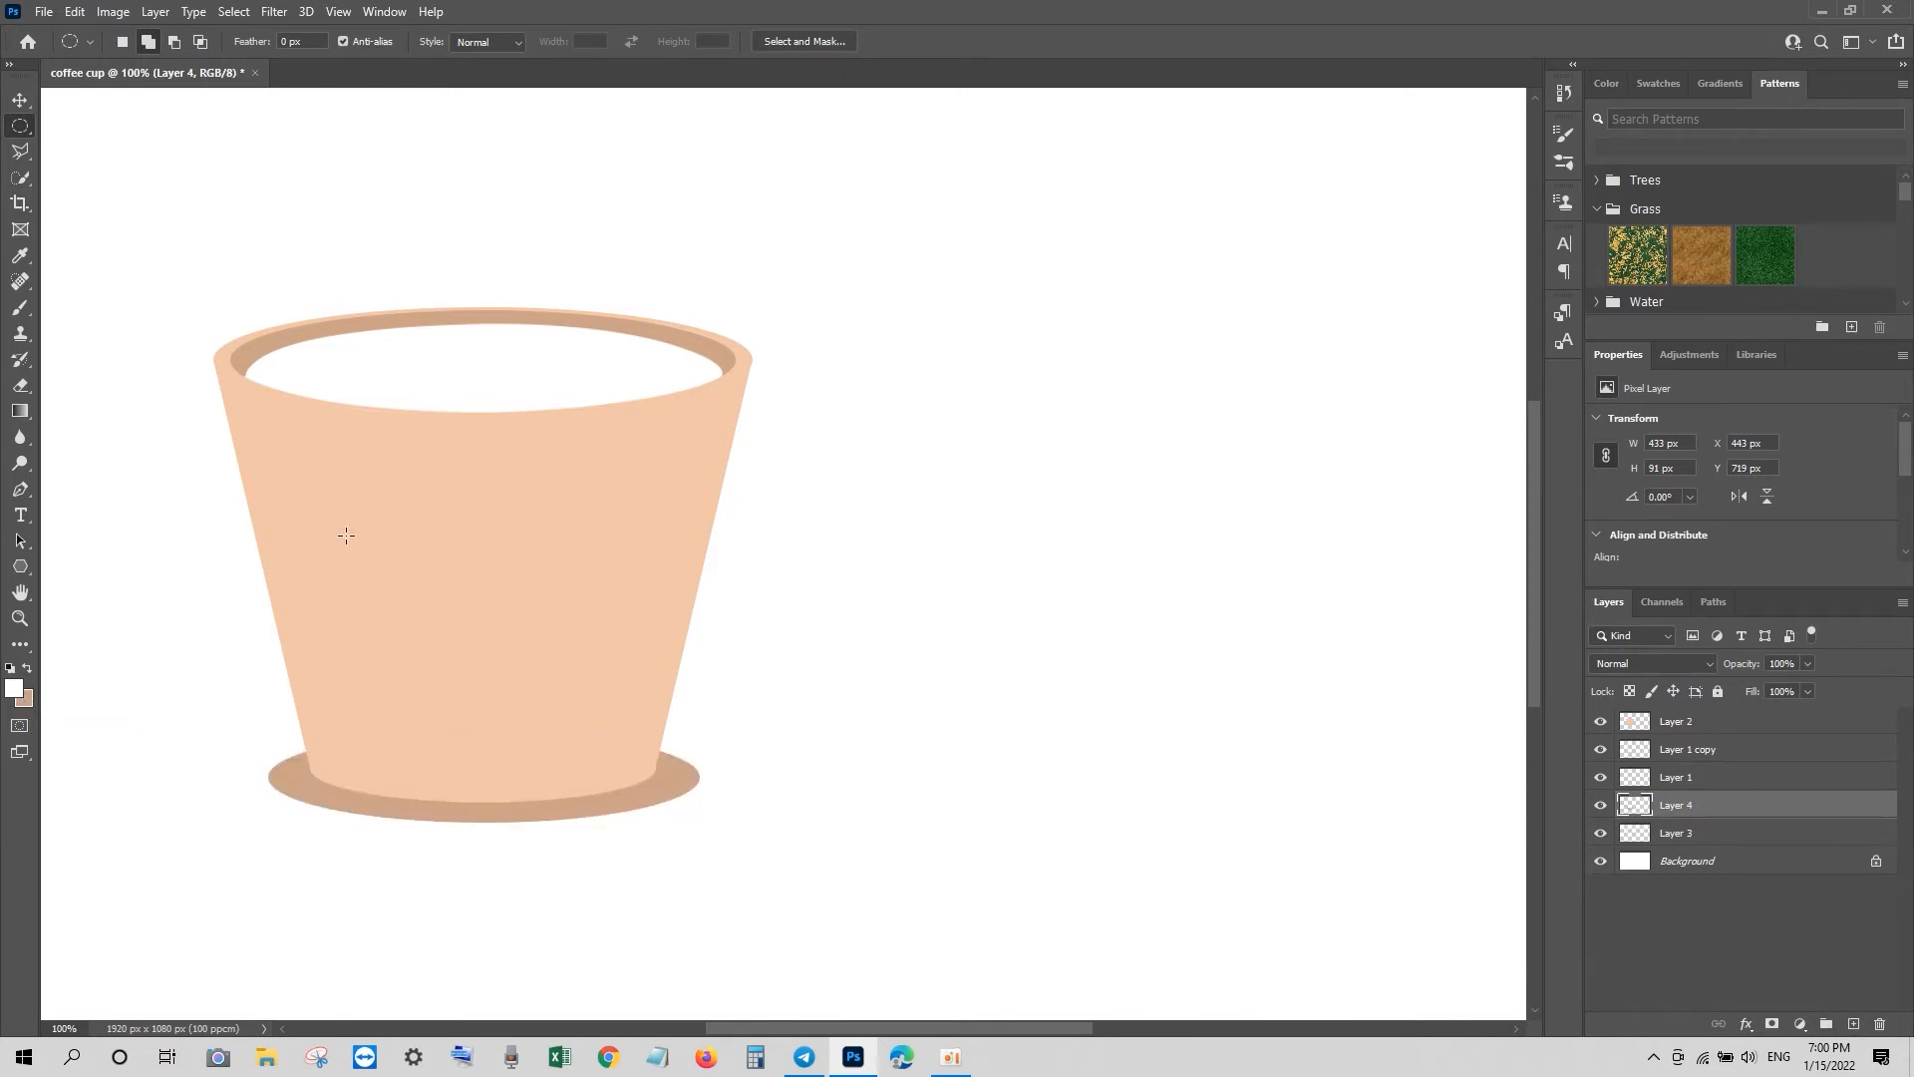
# Step: Draw a saucer ellipse about 864 × 222 px around the cup's base, fill it with #f1c6a9 on a new layer above Background, and deselect
pyautogui.hotkey('ctrl', '-')
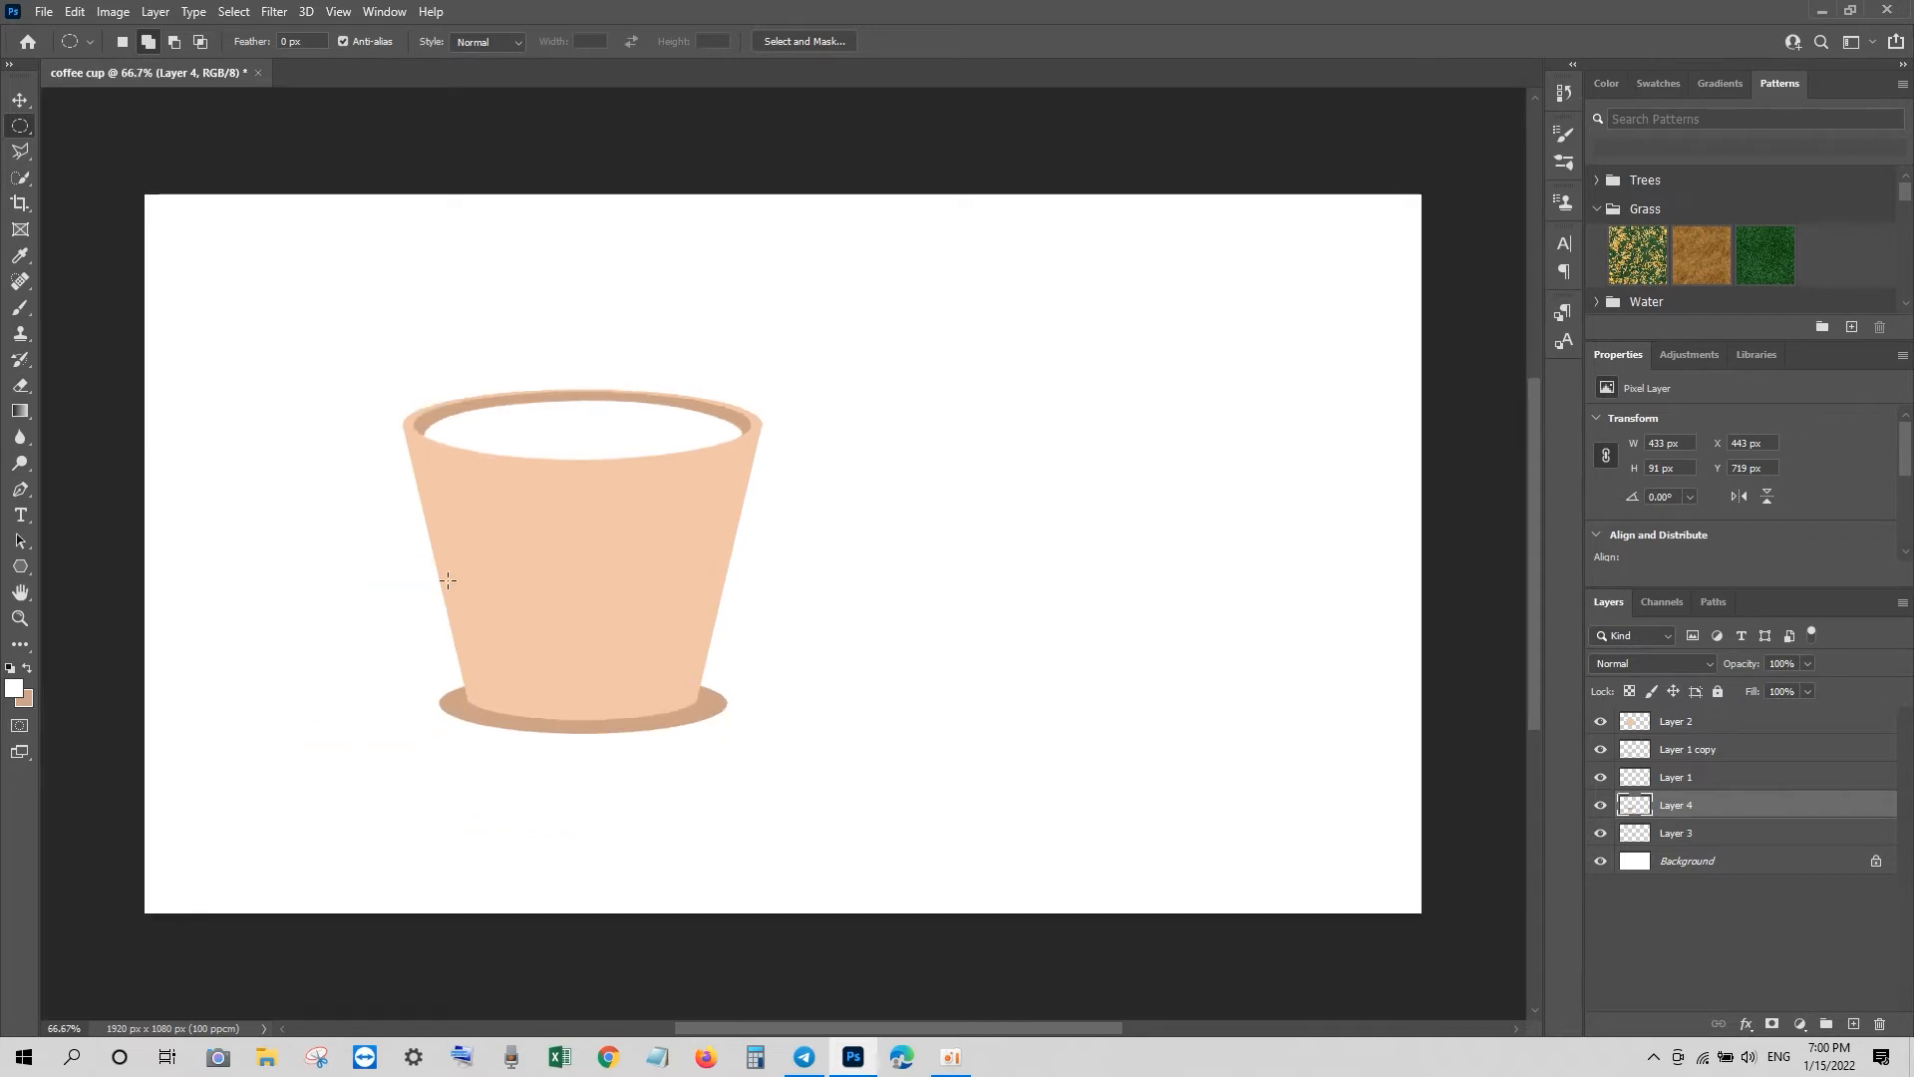
pyautogui.moveTo(311, 634); pyautogui.dragTo(887, 780)
pyautogui.click(24, 698)
pyautogui.click(444, 538)
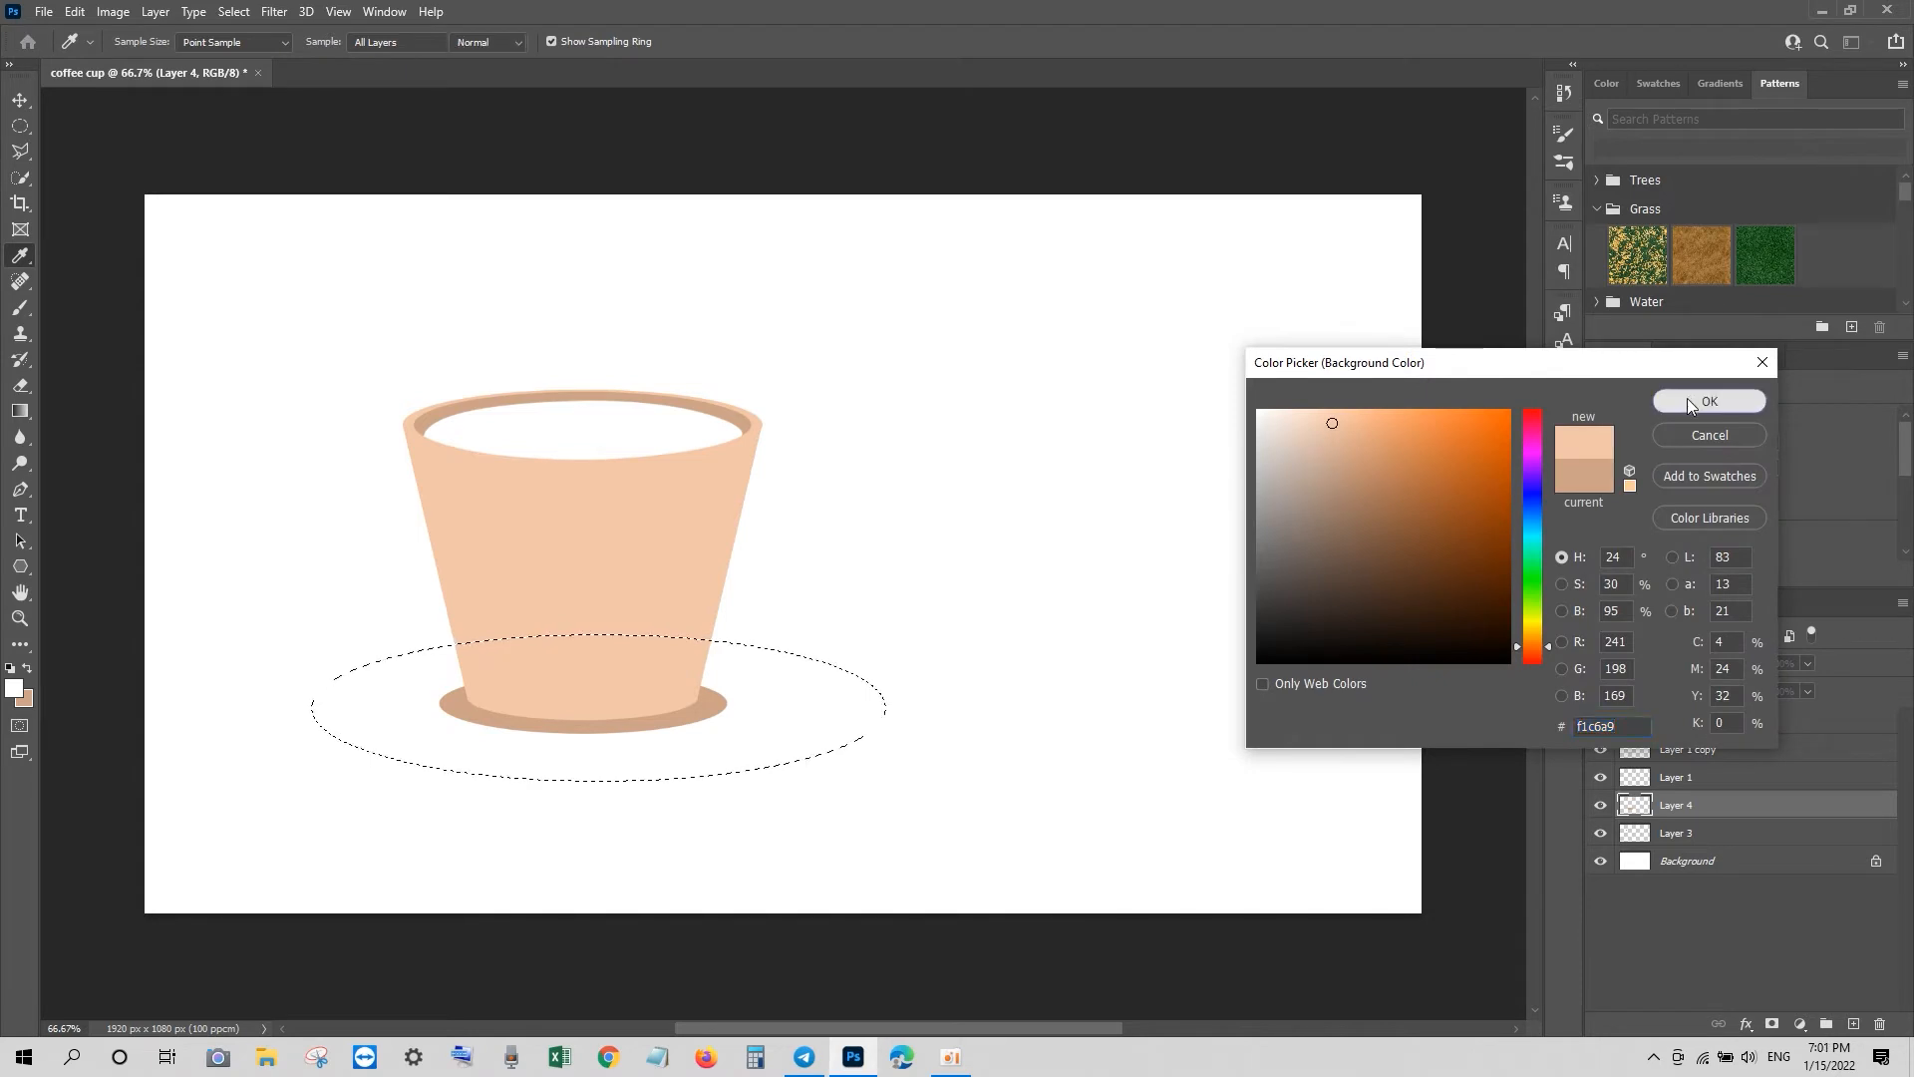
pyautogui.click(1679, 397)
pyautogui.click(1694, 860)
pyautogui.click(1855, 1024)
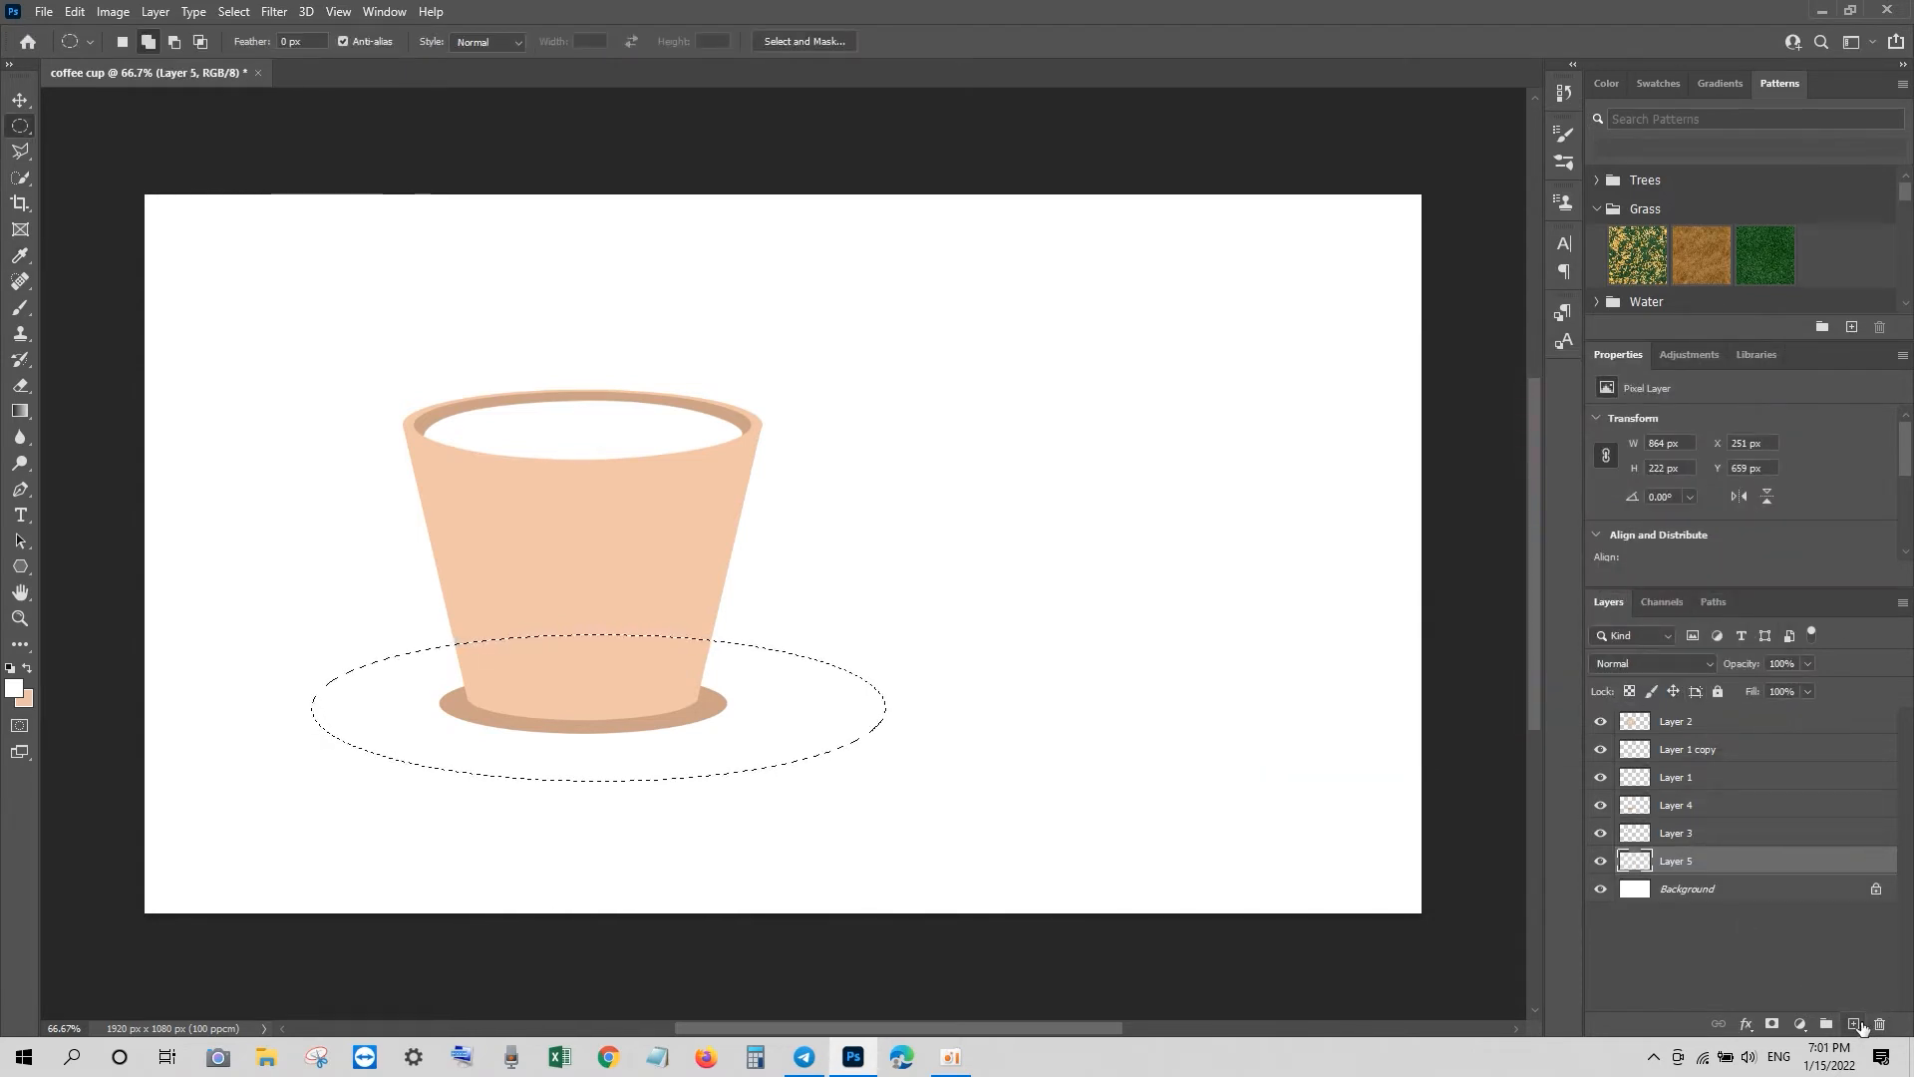
pyautogui.hotkey('ctrl', 'BackSpace')
pyautogui.hotkey('ctrl', 'd')
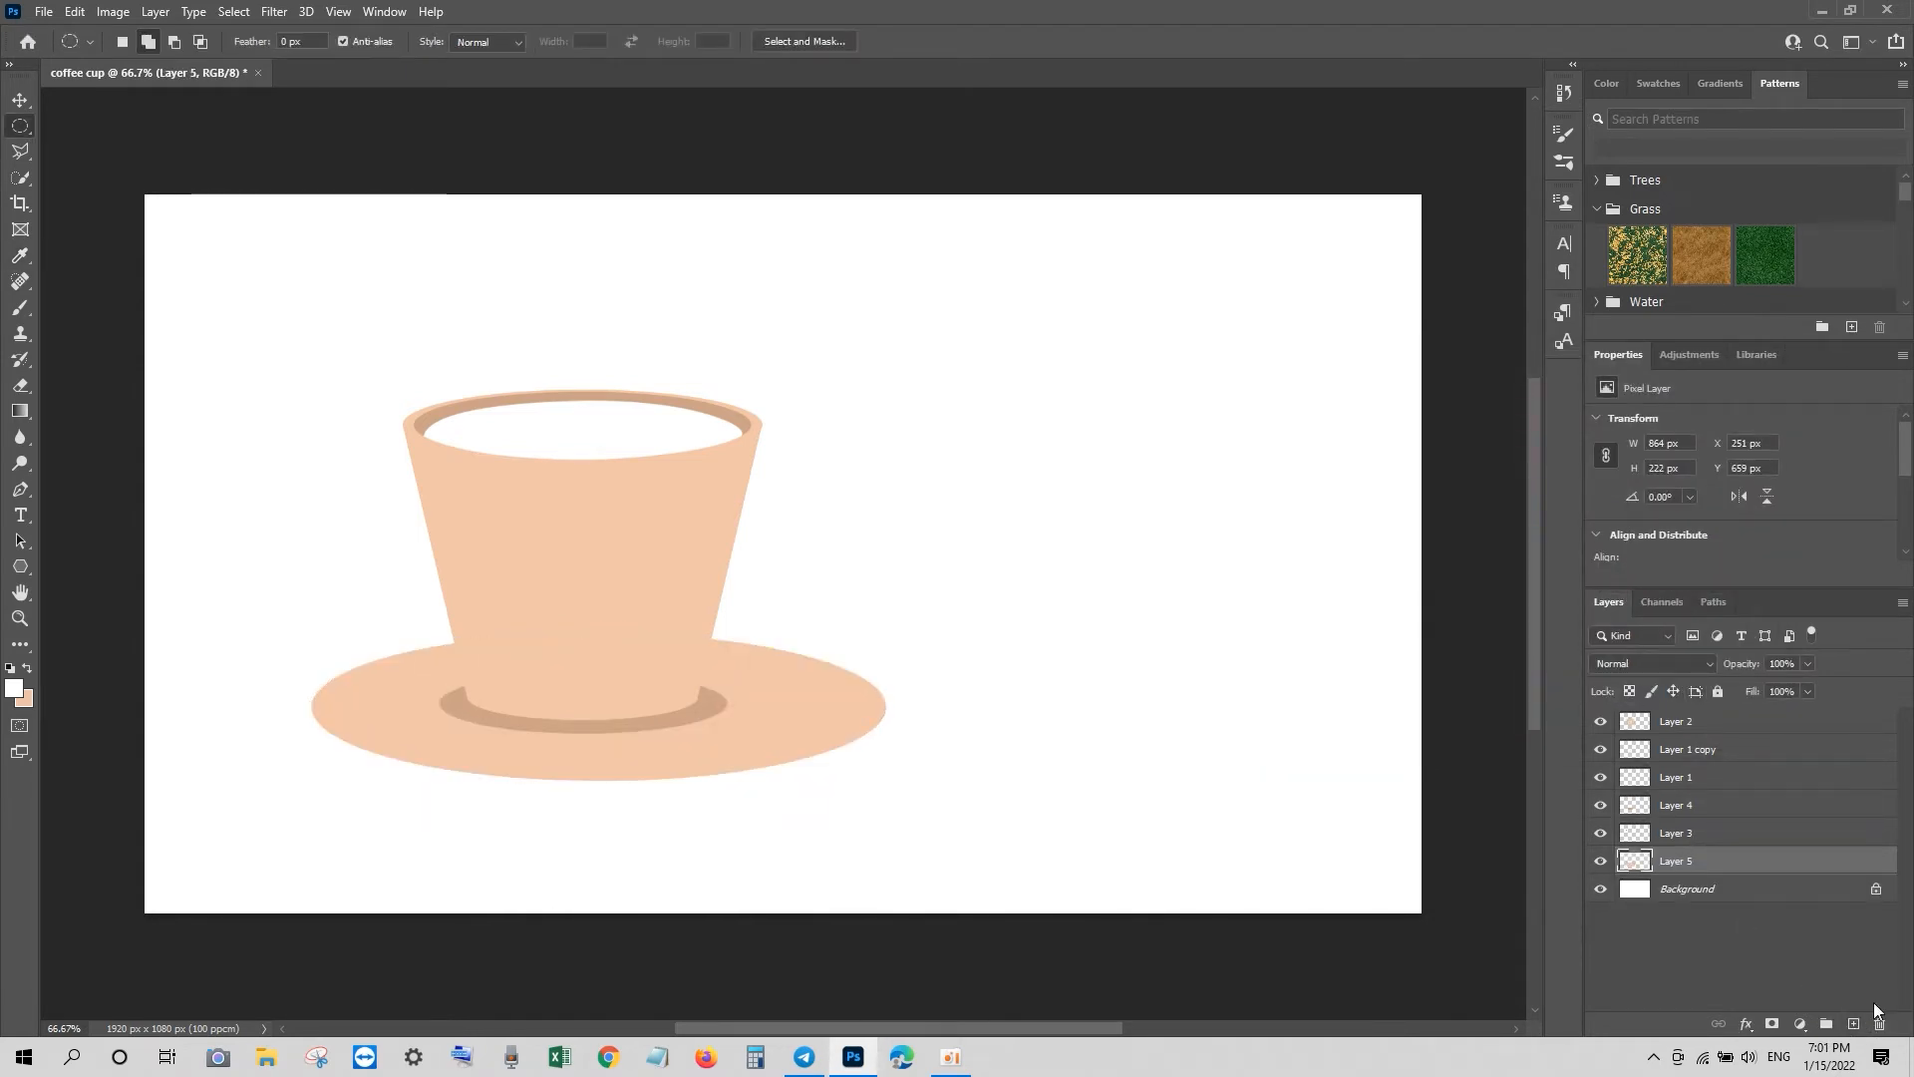
# Step: Reselect the saucer ellipse, refill it with the slightly darker tan #e2b89c, and deselect
pyautogui.hotkey('ctrl', 'shift', 'd')
pyautogui.click(24, 698)
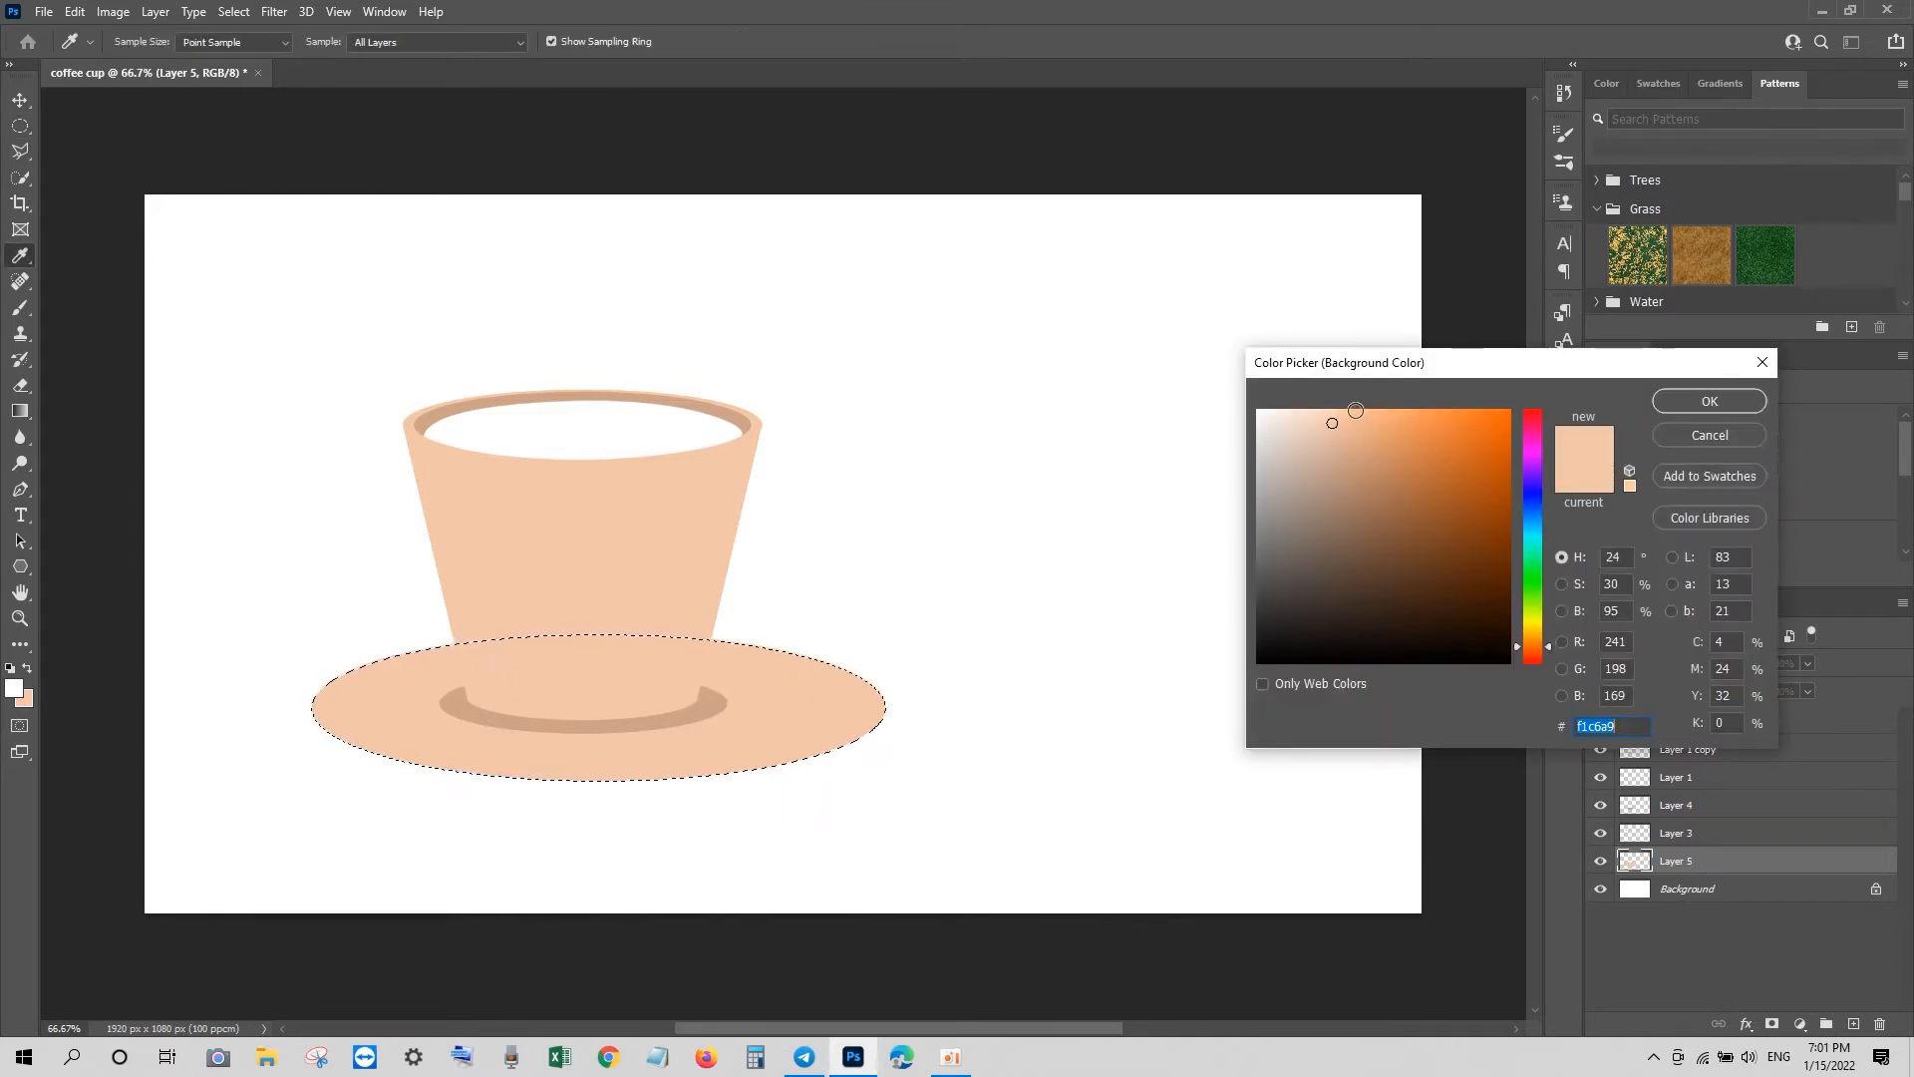
pyautogui.click(1336, 439)
pyautogui.click(1710, 401)
pyautogui.press('m')
pyautogui.hotkey('ctrl', 'BackSpace')
pyautogui.hotkey('ctrl', 'd')
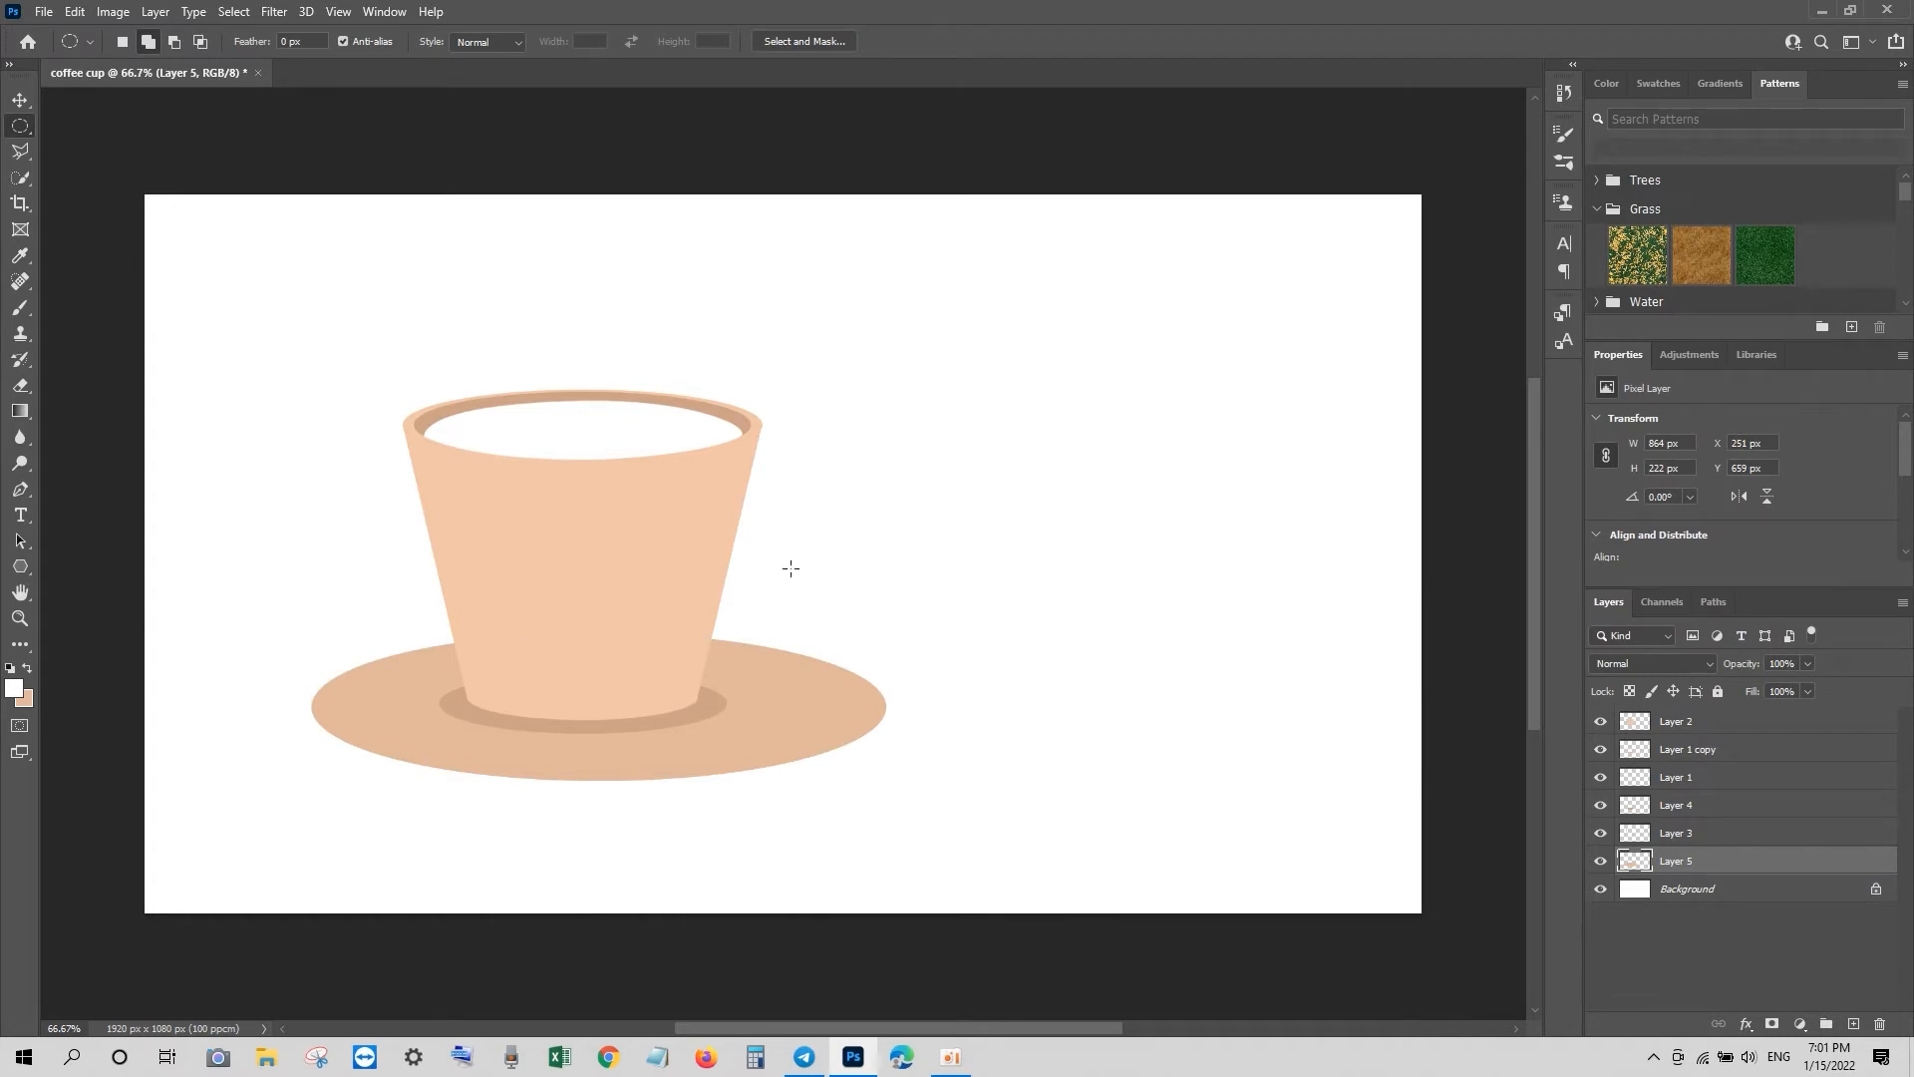
# Step: Duplicate the saucer layer, enlarge the copy to about 886 × 228 px, and place it beneath the original
pyautogui.press('v')
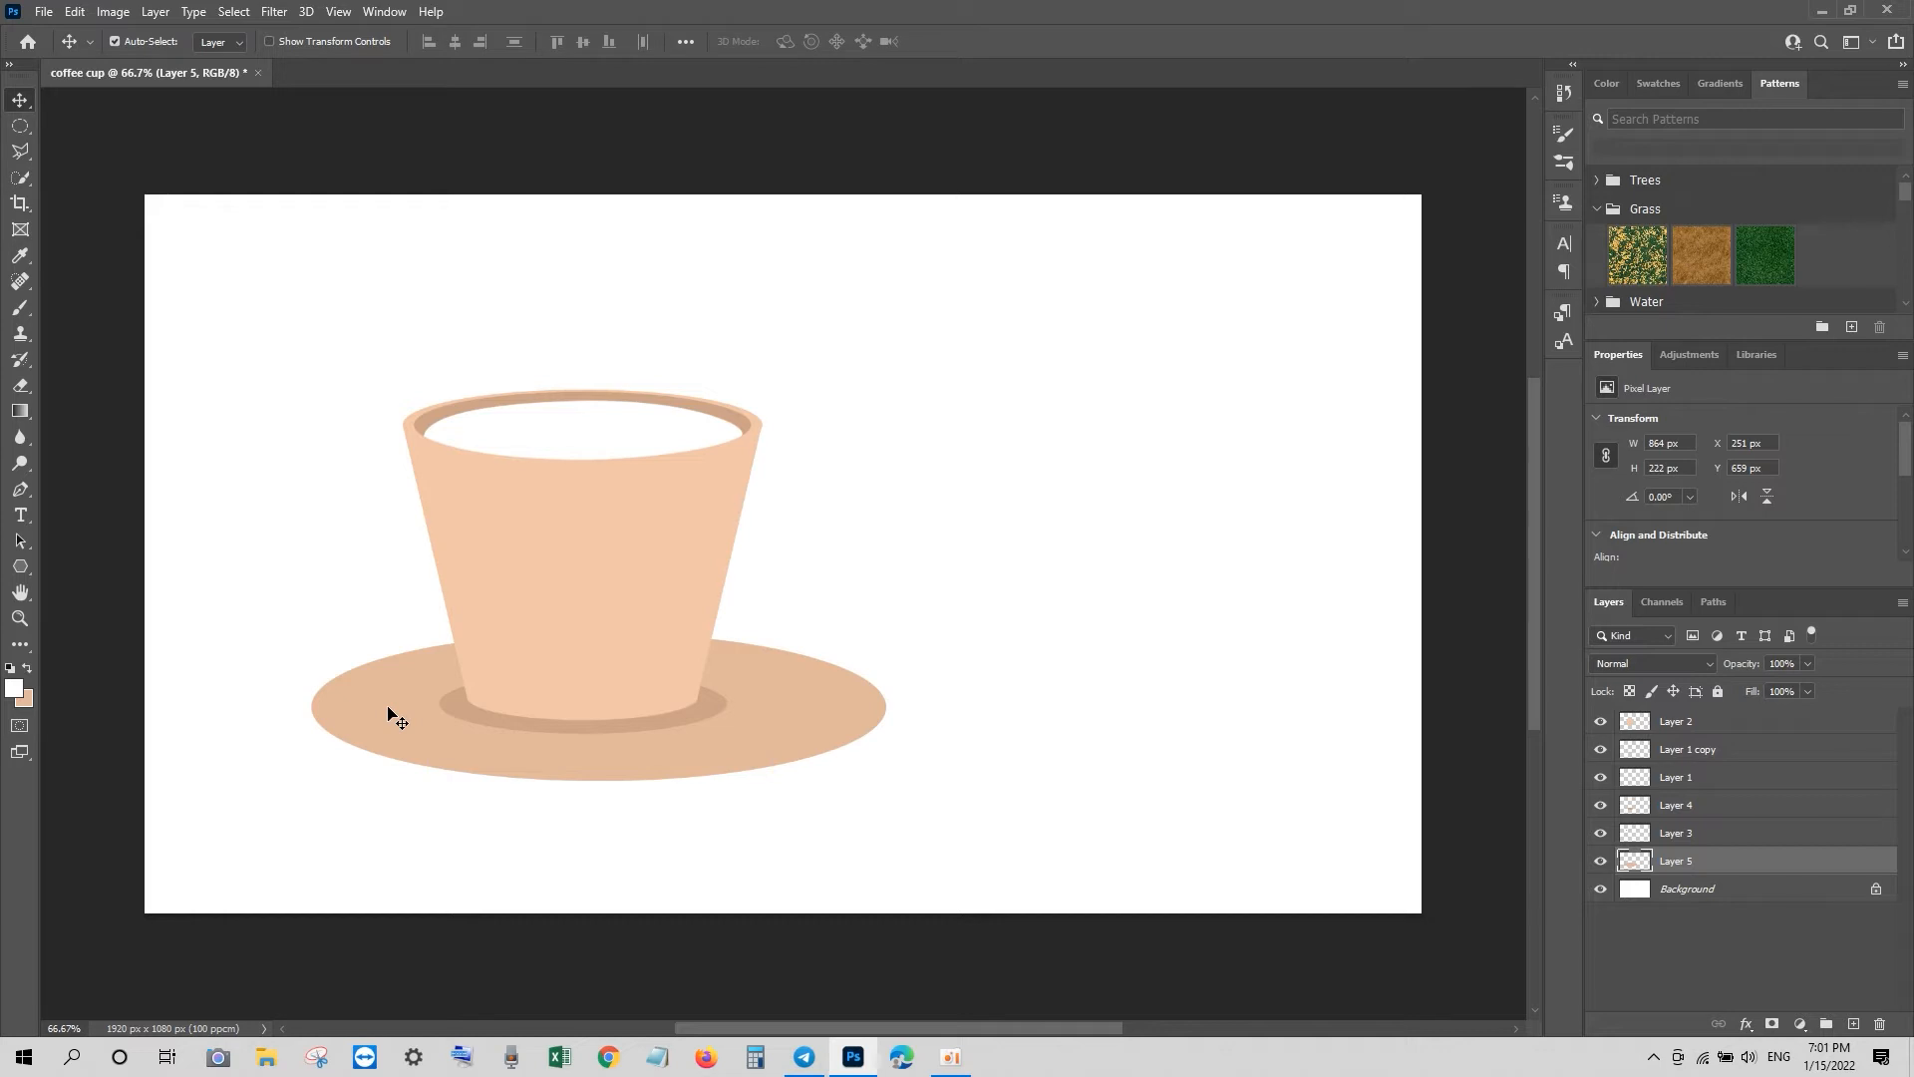
pyautogui.hotkey('ctrl', 'j')
pyautogui.hotkey('ctrl', 't')
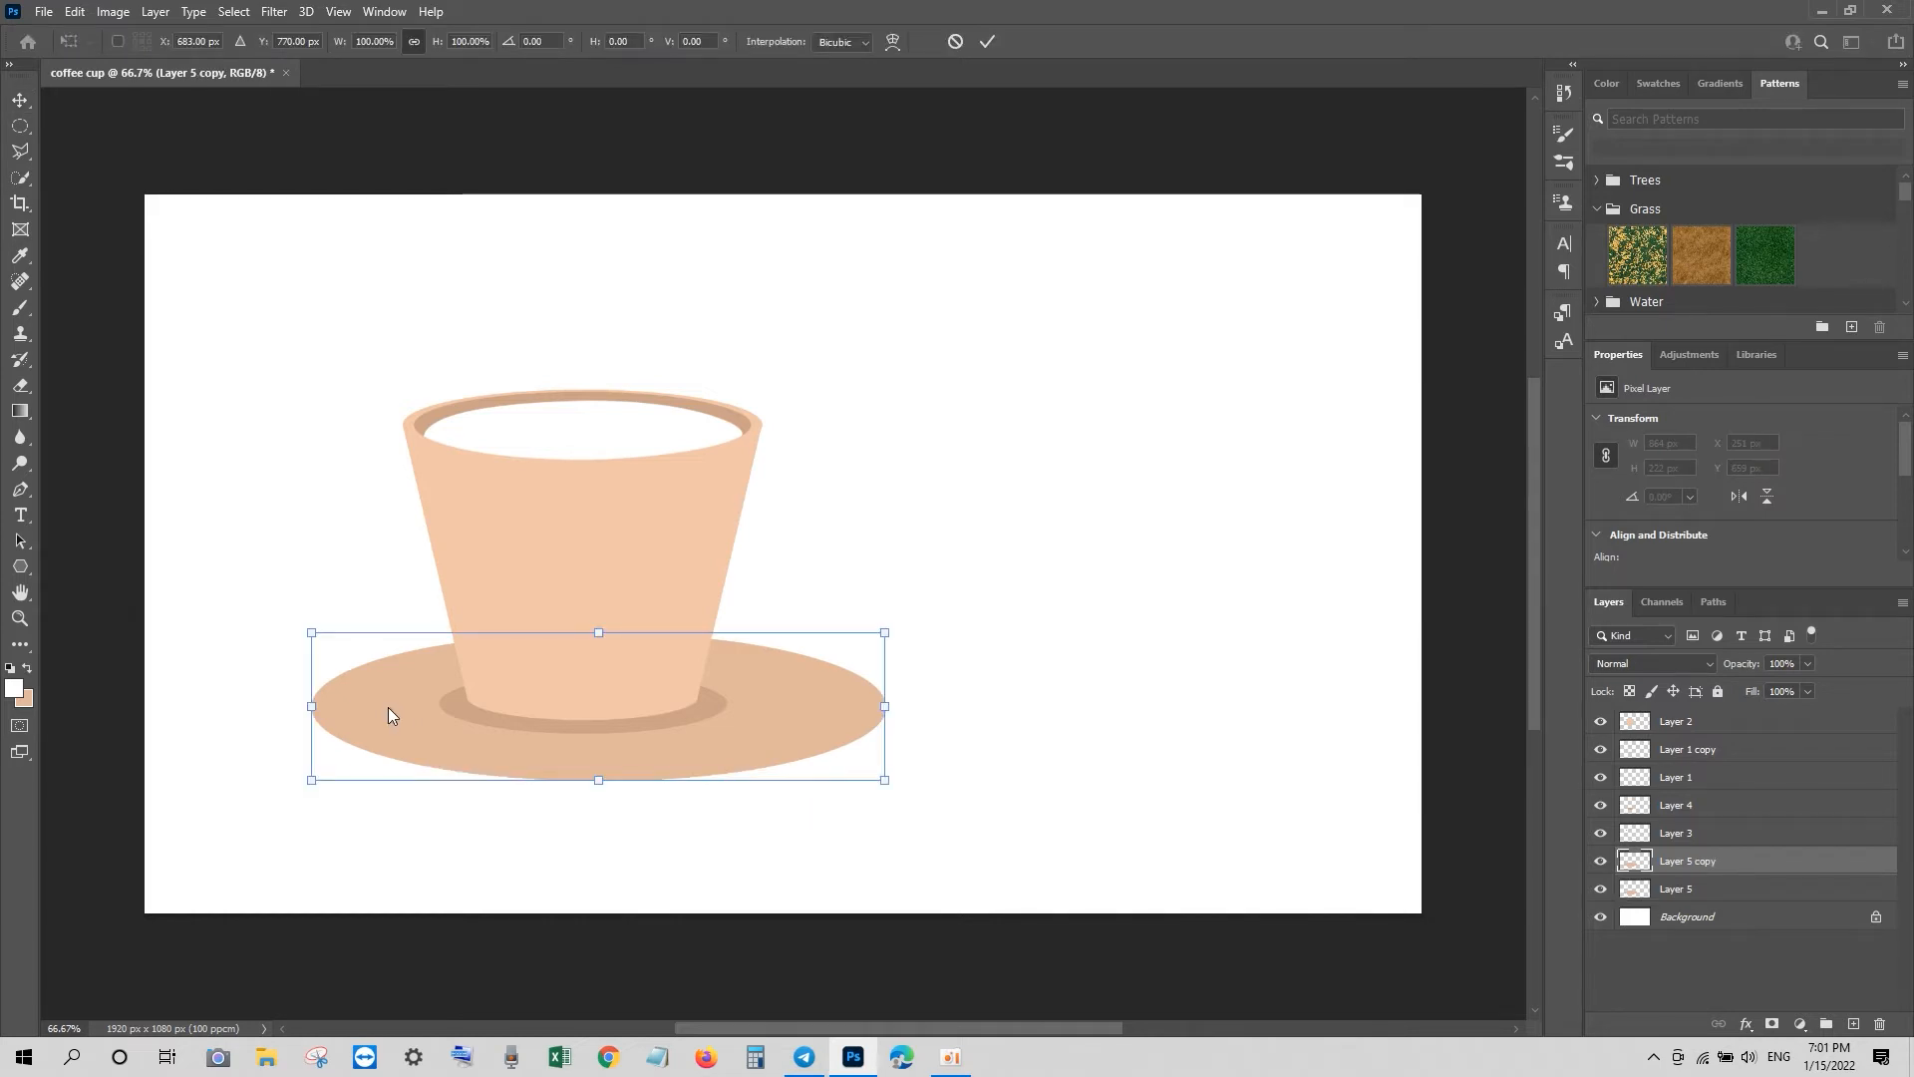
pyautogui.moveTo(887, 628); pyautogui.dragTo(894, 628)
pyautogui.press('Return')
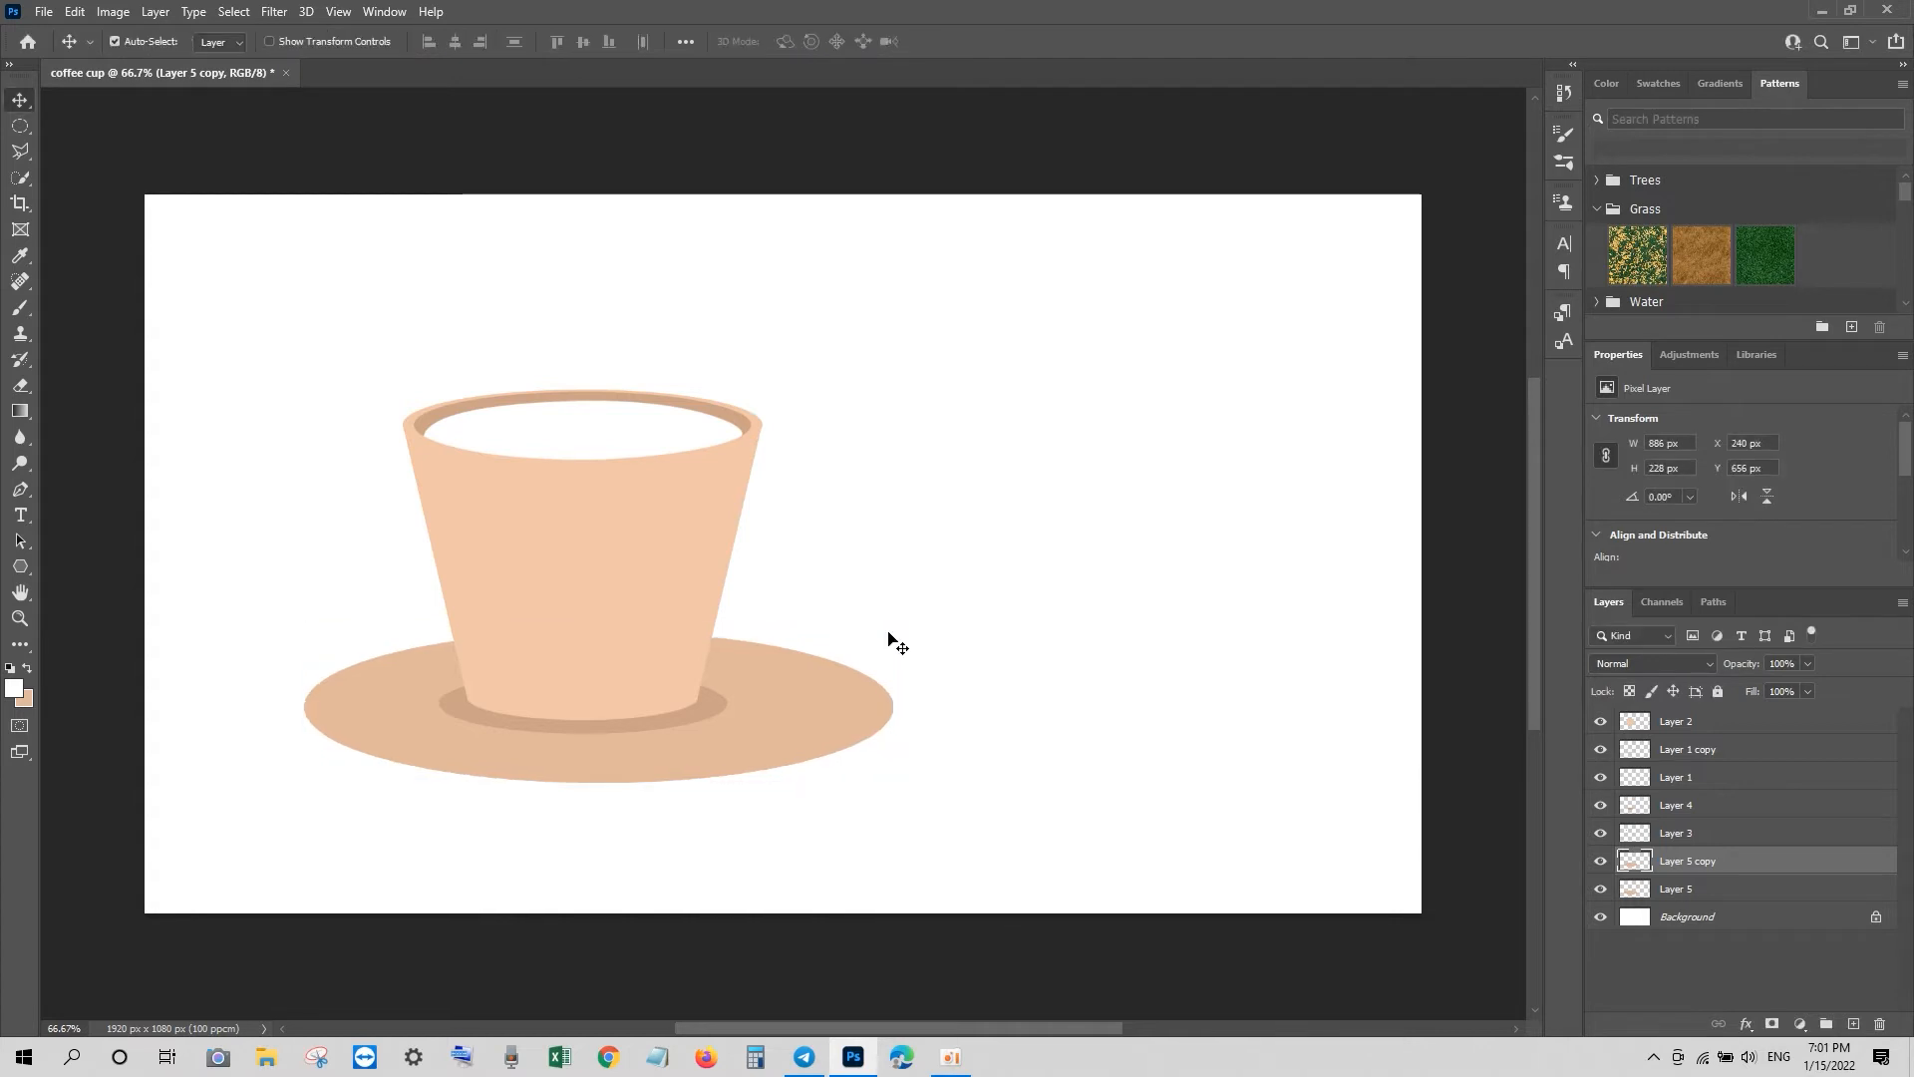
pyautogui.hotkey('ctrl', '[')
# Step: Fill the saucer copy with the cup body's lighter peach and enlarge it to about 904 × 232 px as a rim
pyautogui.keyDown('ctrl'); pyautogui.click(1635, 889); pyautogui.keyUp('ctrl')
pyautogui.click(23, 698)
pyautogui.click(1750, 356)
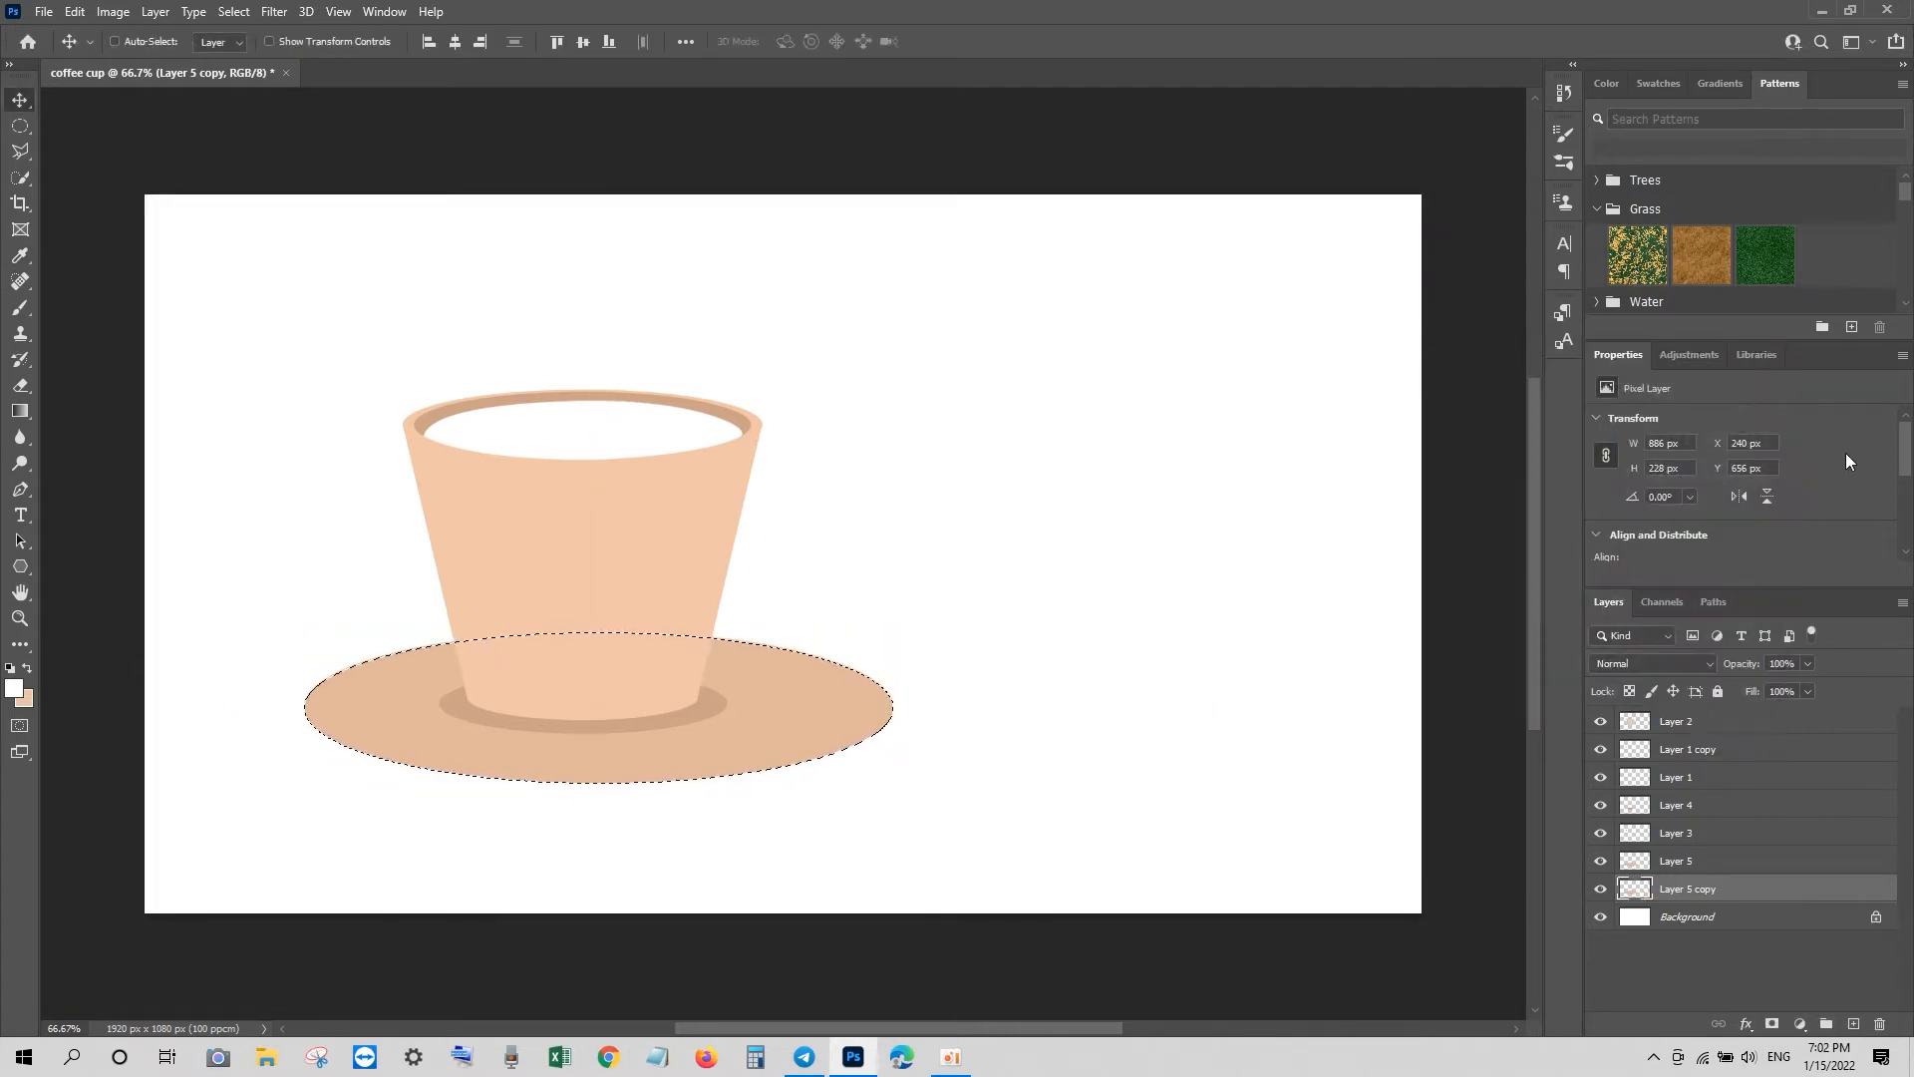
pyautogui.hotkey('ctrl', 'BackSpace')
pyautogui.hotkey('ctrl', 'd')
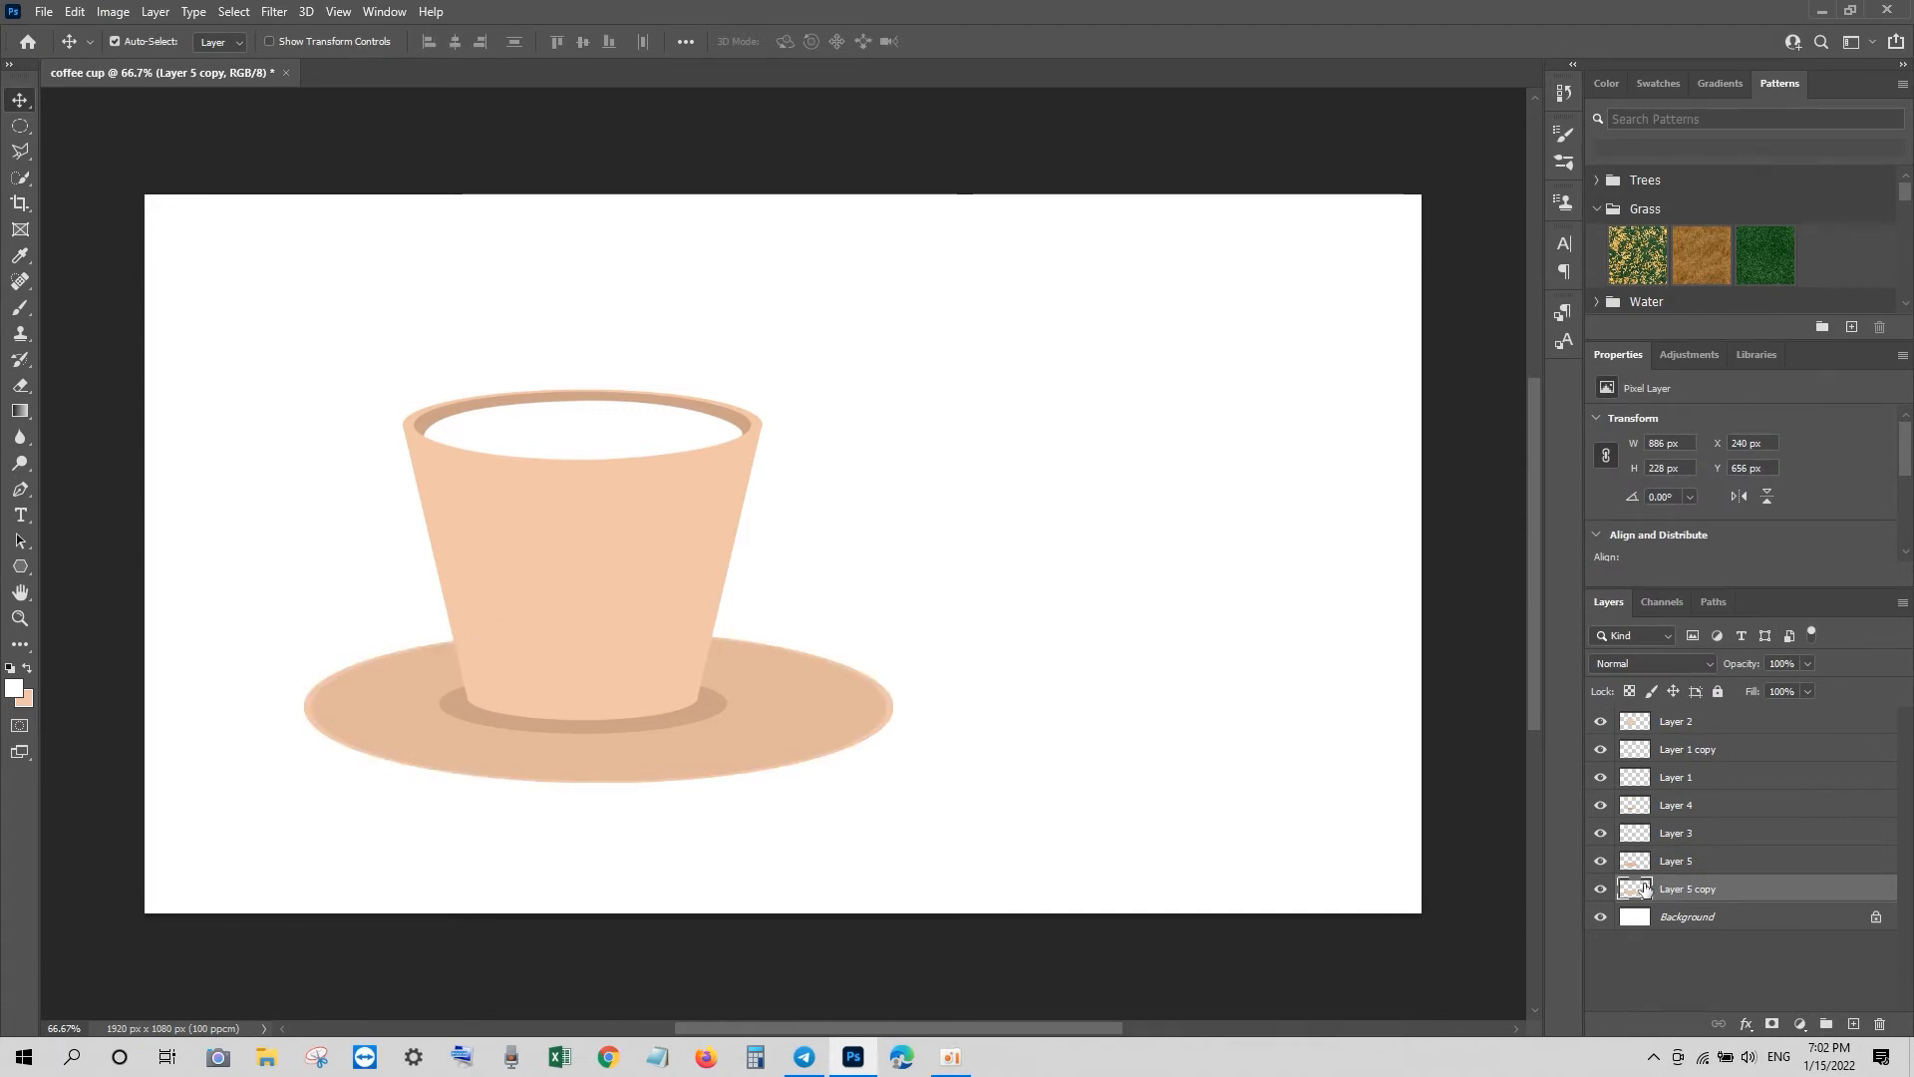
pyautogui.hotkey('ctrl', 't')
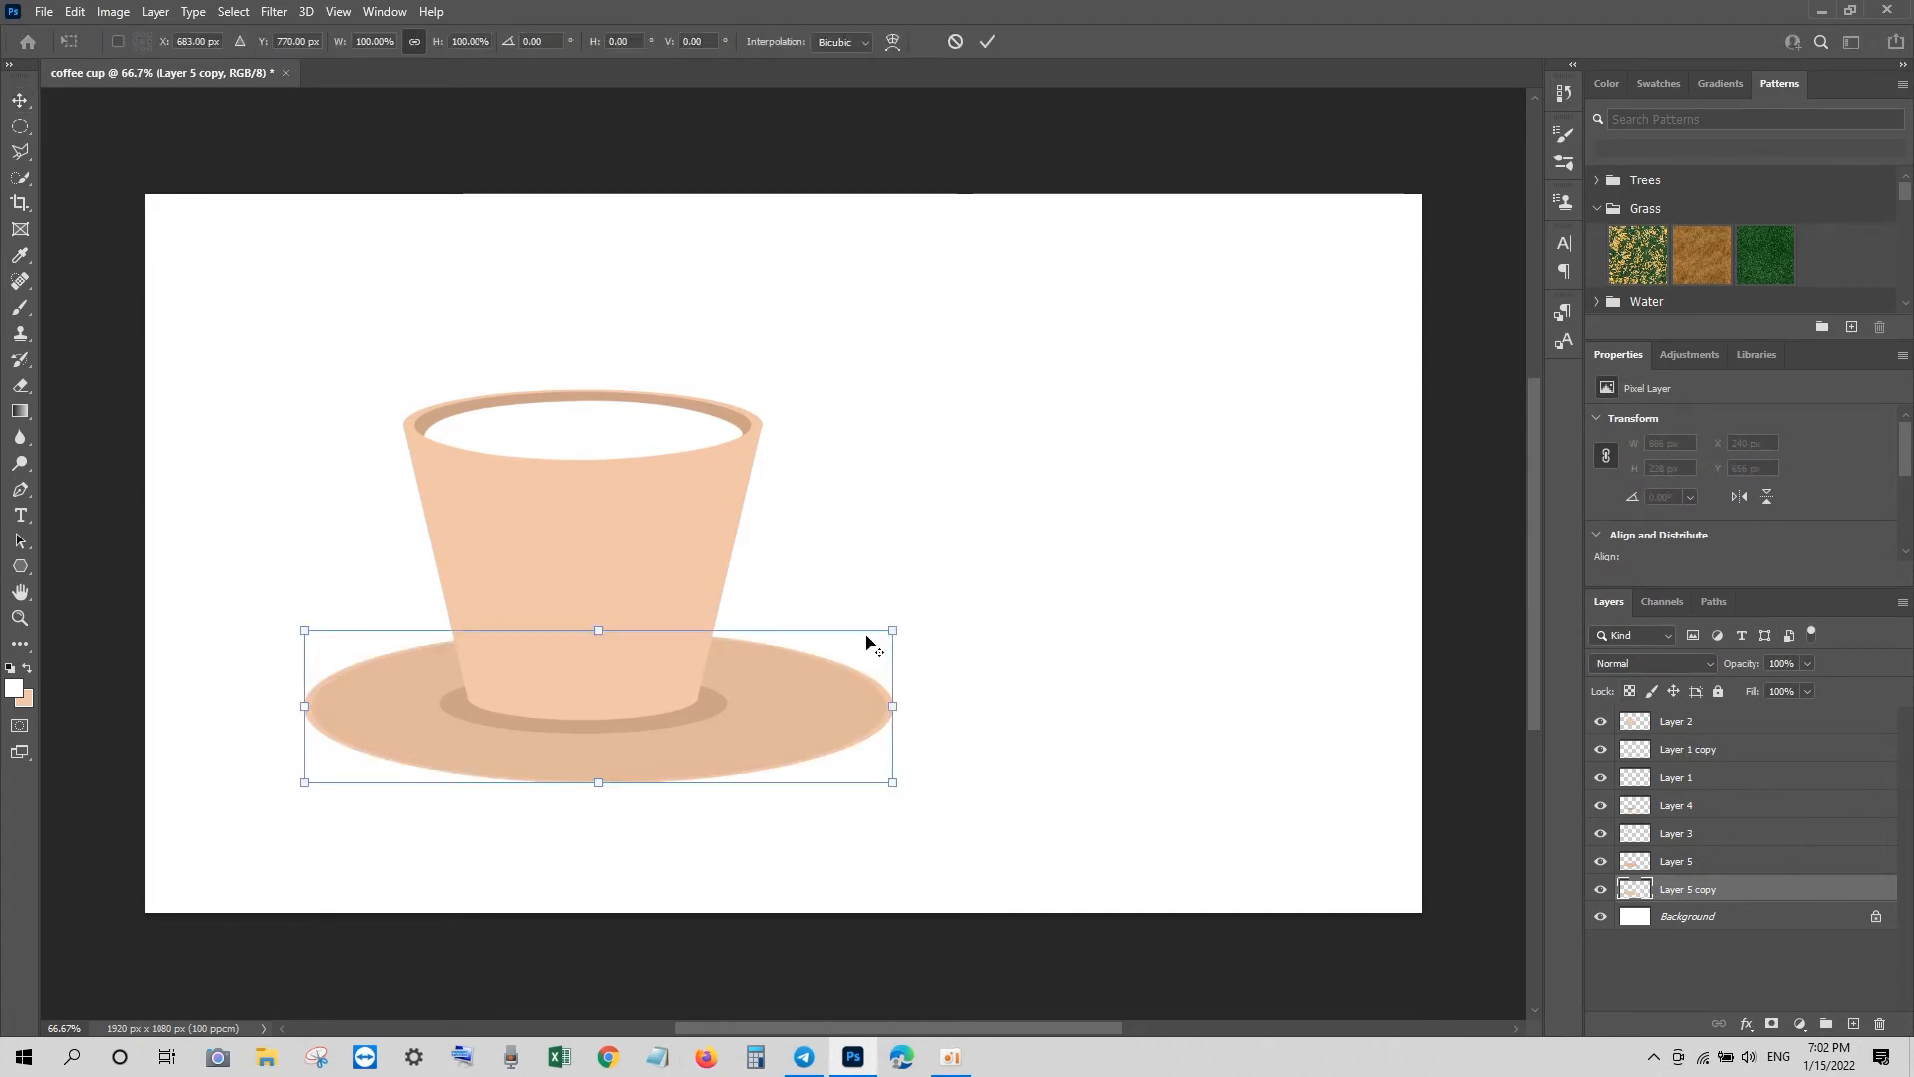
pyautogui.moveTo(893, 628); pyautogui.dragTo(900, 625)
pyautogui.press('Return')
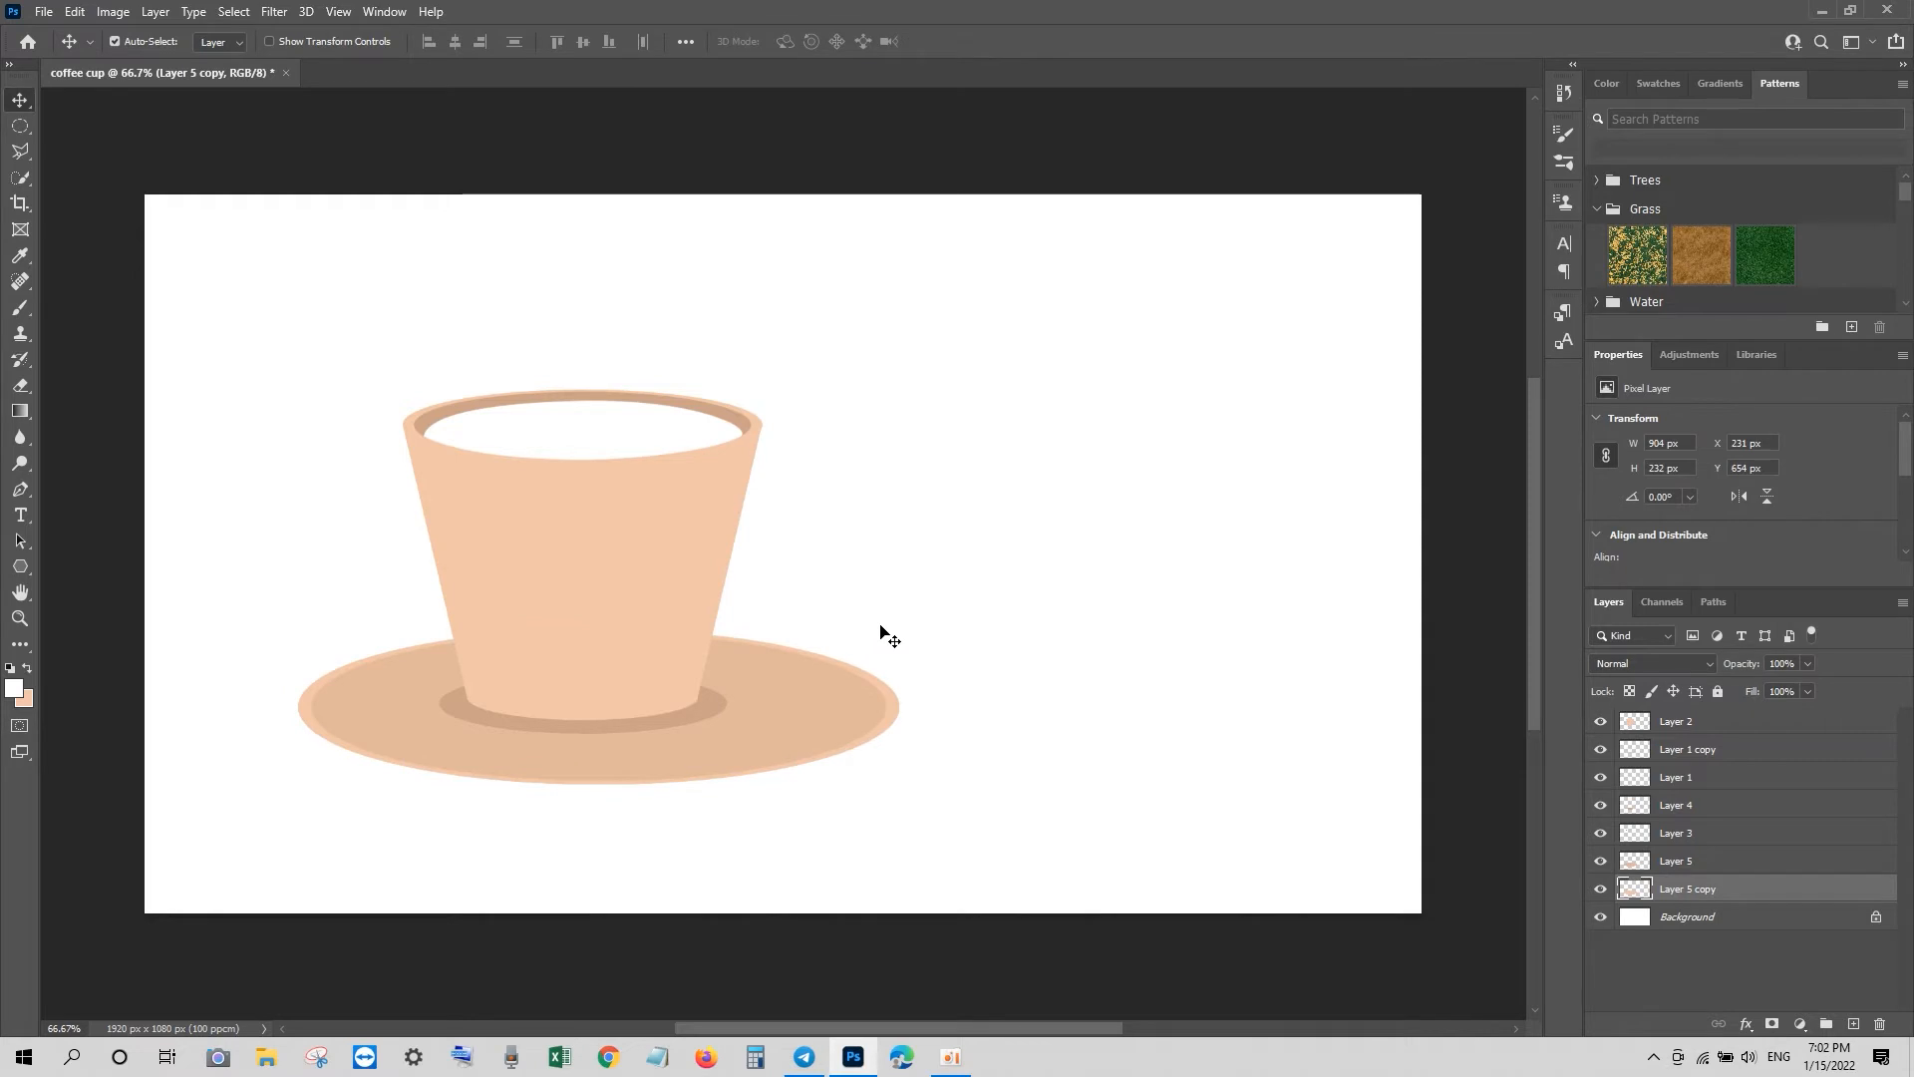
# Step: Draw a closed Pen path just below the saucer's front edge, overlapping the saucer, and convert it to a selection
pyautogui.click(20, 489)
pyautogui.click(339, 748)
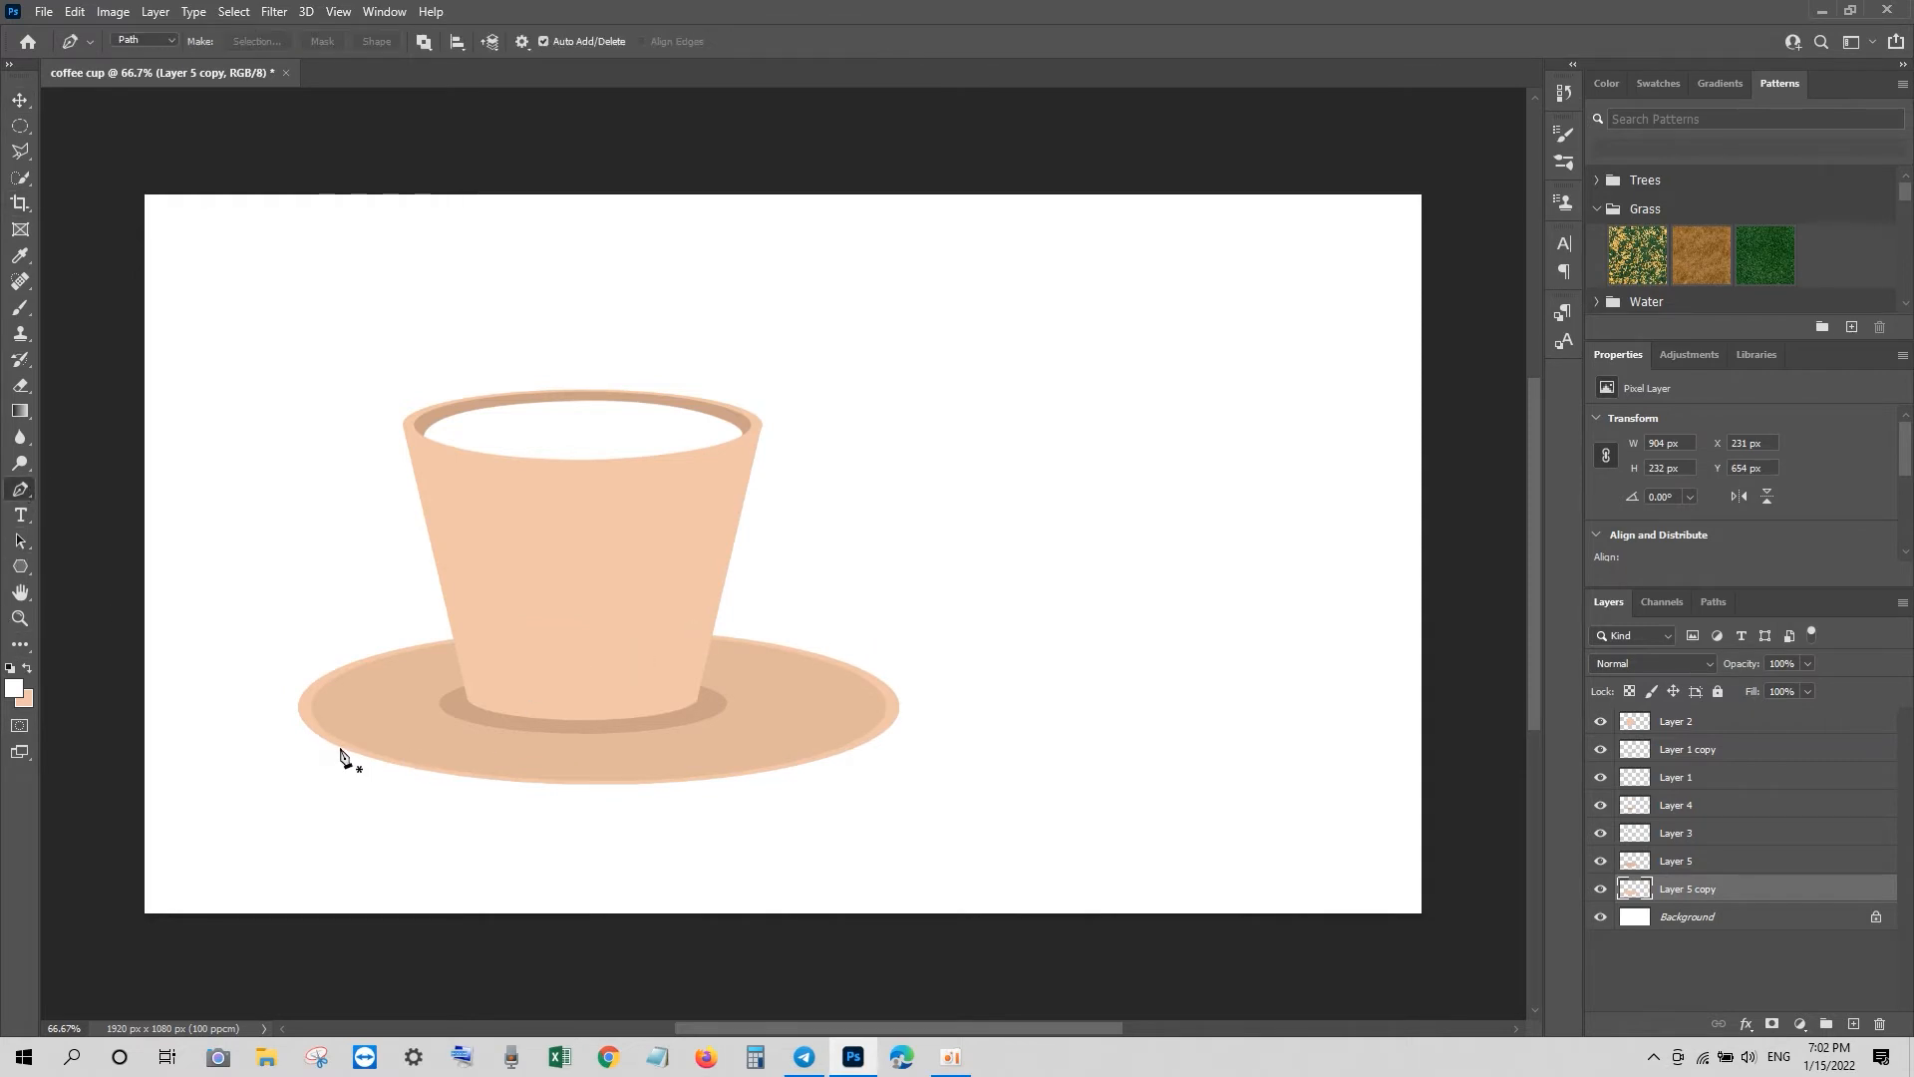
pyautogui.moveTo(613, 798); pyautogui.dragTo(787, 794)
pyautogui.moveTo(876, 739); pyautogui.dragTo(901, 719)
pyautogui.moveTo(402, 745); pyautogui.dragTo(287, 701)
pyautogui.click(338, 747)
pyautogui.hotkey('ctrl', 'Return')
# Step: Fill the saucer underside selection with #e2b89c on a new layer directly above Background, and deselect
pyautogui.click(1711, 917)
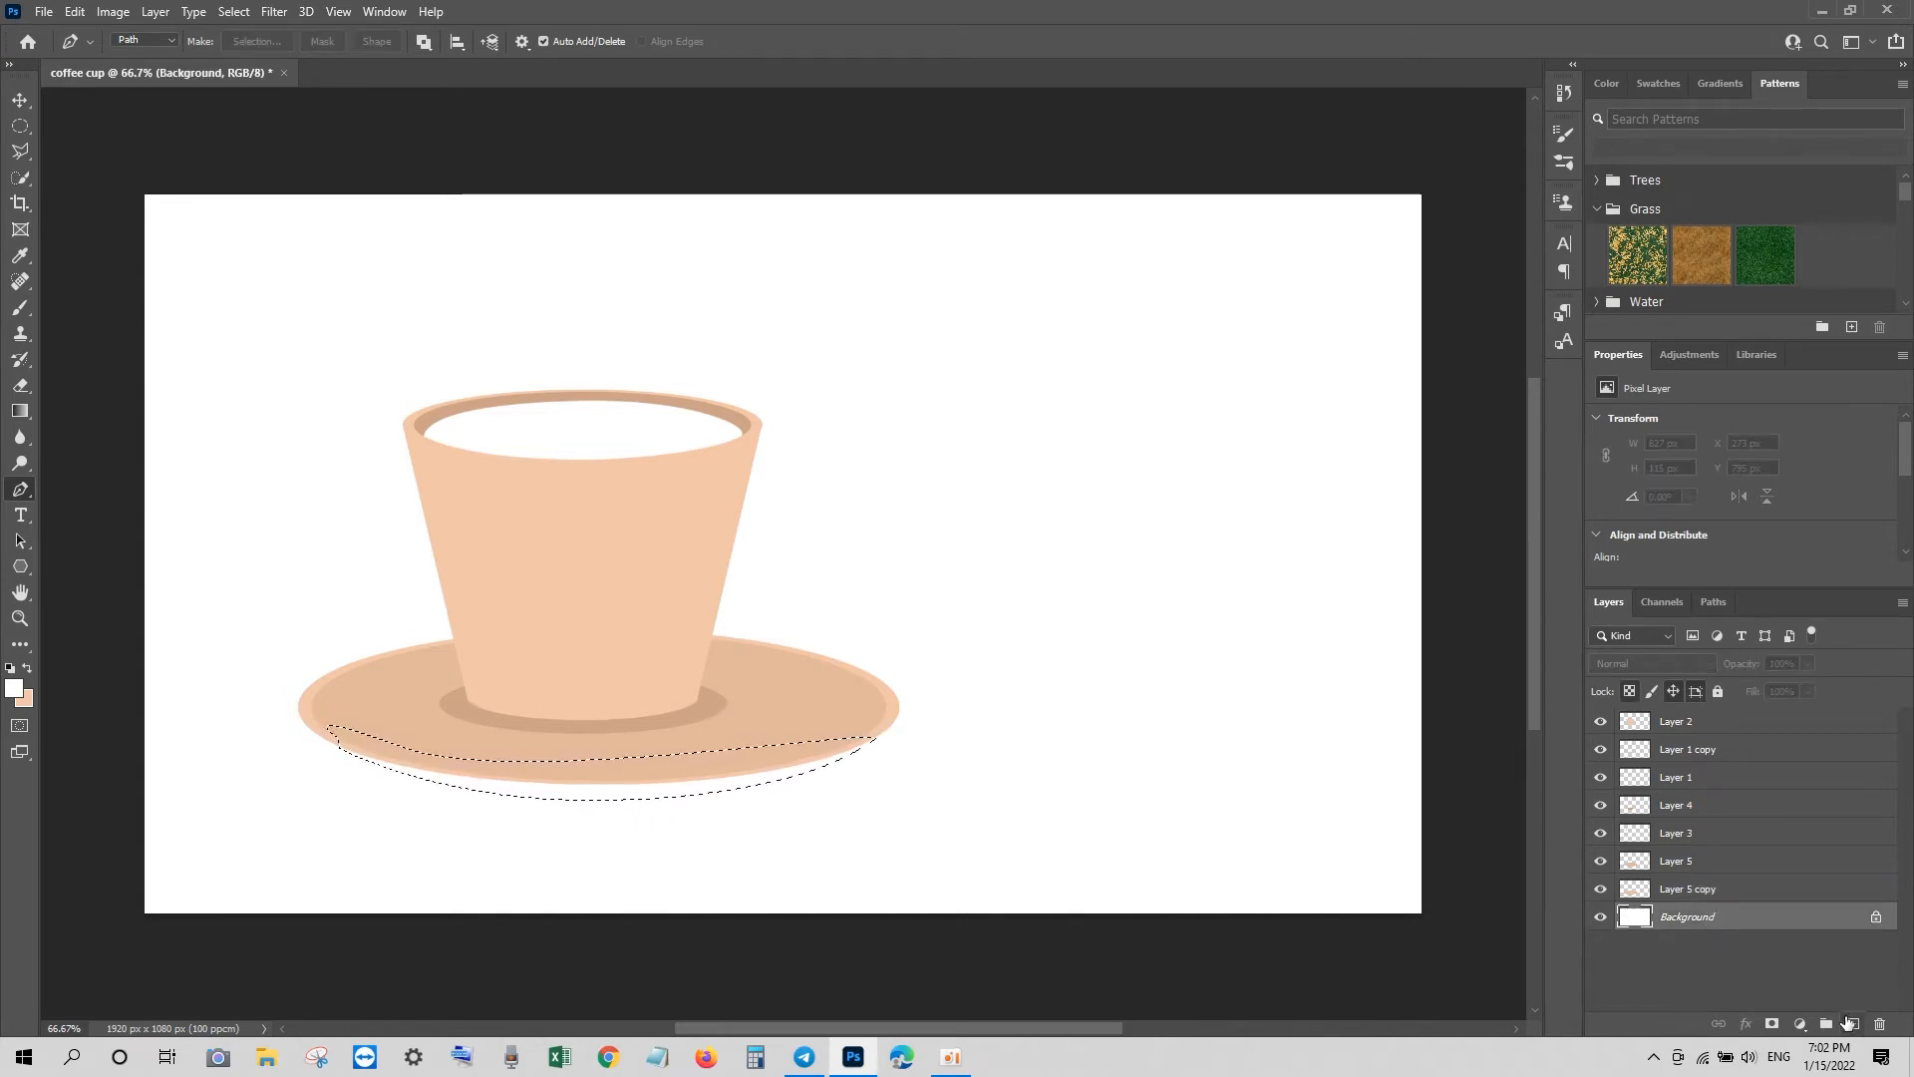
pyautogui.click(1854, 1023)
pyautogui.click(26, 702)
pyautogui.click(797, 696)
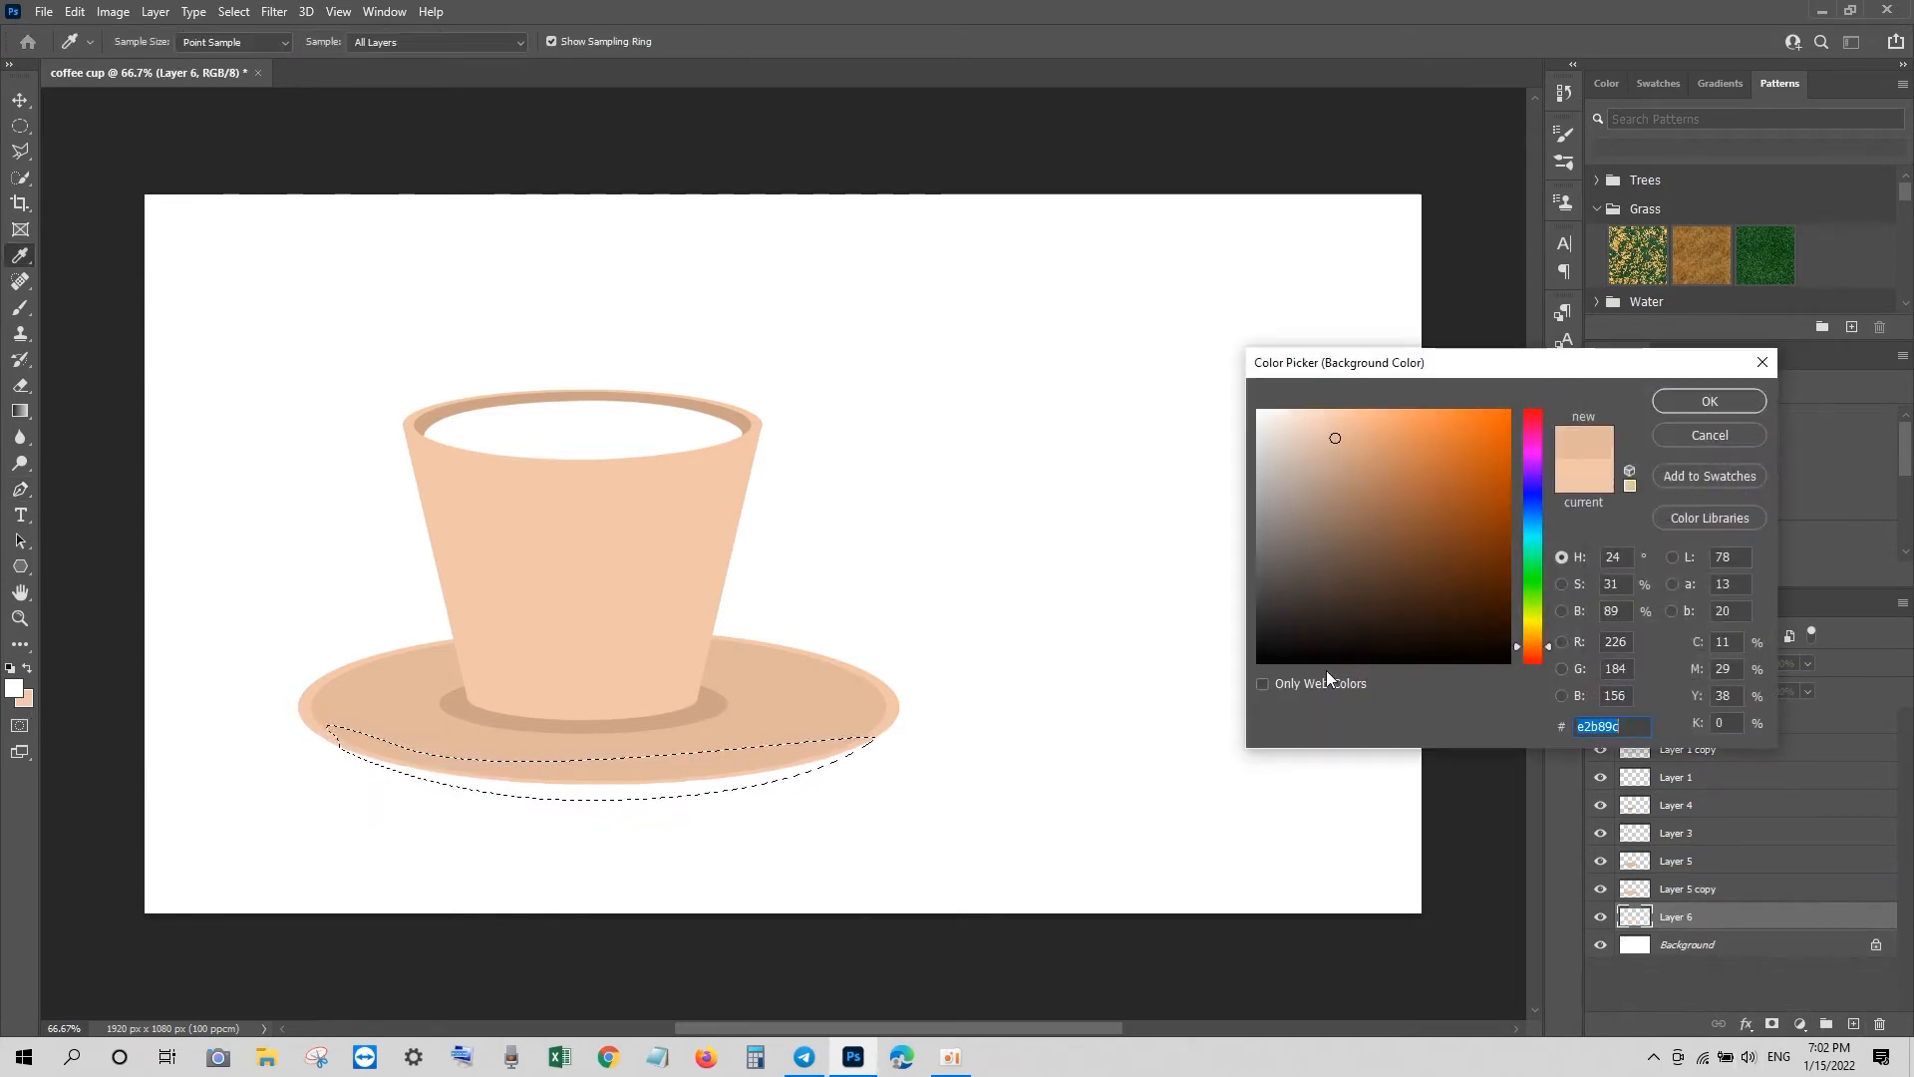
pyautogui.click(1709, 402)
pyautogui.hotkey('ctrl', 'BackSpace')
pyautogui.hotkey('ctrl', 'd')
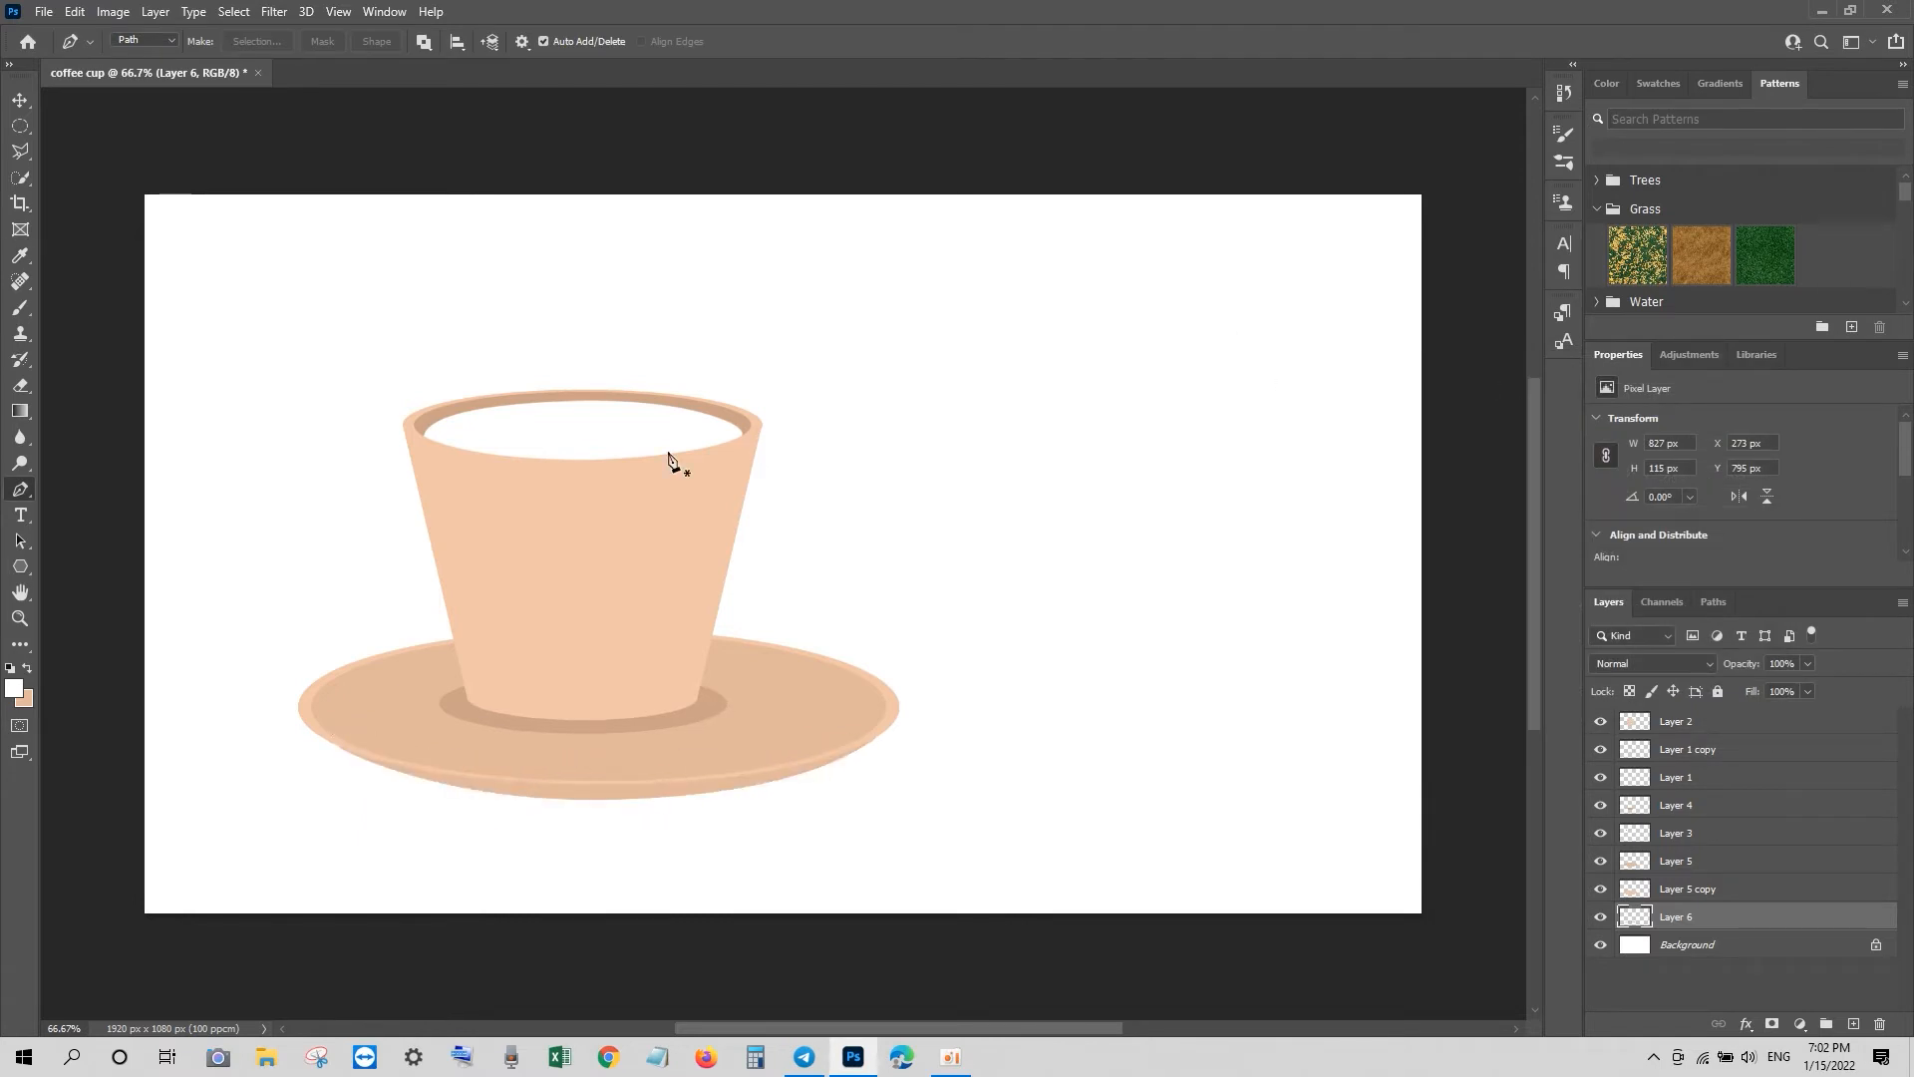
# Step: Draw a closed, curved handle path with a curled lower end along the cup's right side and convert it to a selection
pyautogui.click(756, 449)
pyautogui.moveTo(840, 463); pyautogui.dragTo(731, 587)
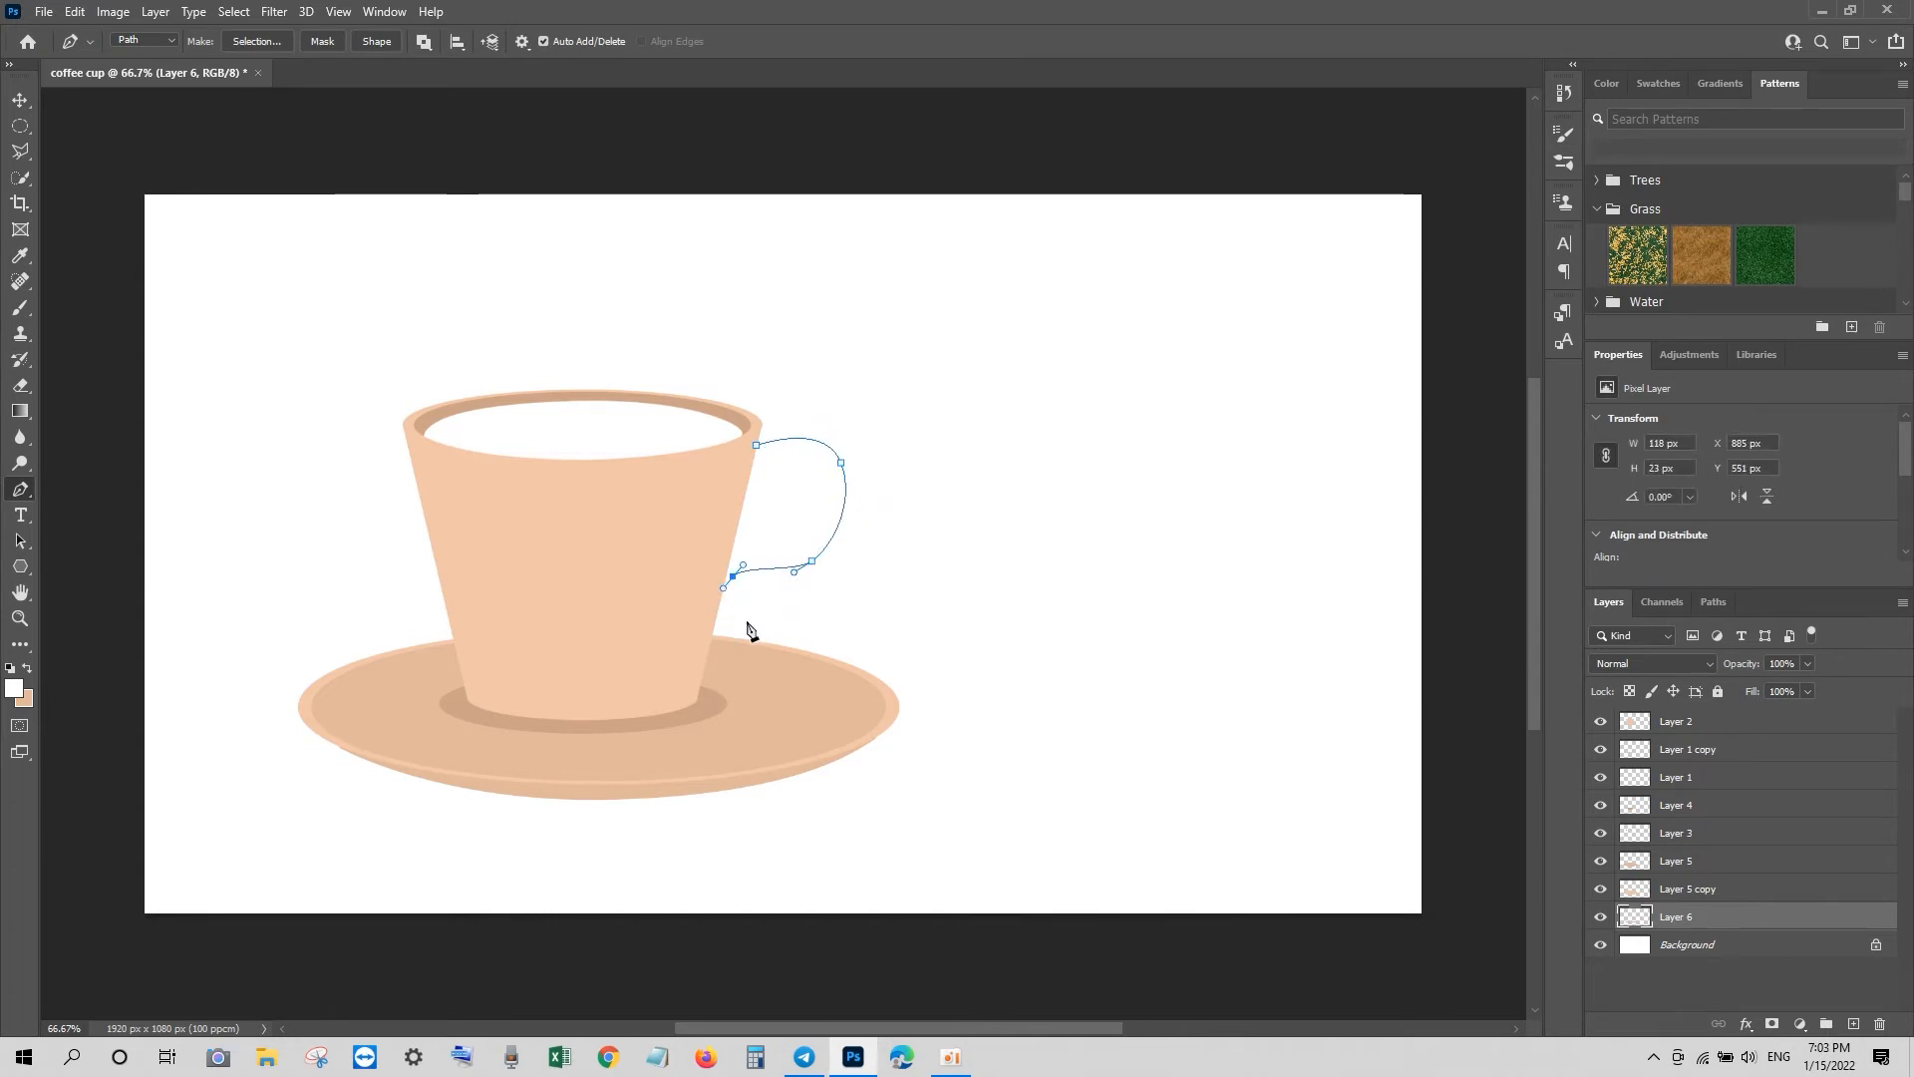
pyautogui.moveTo(753, 618)
pyautogui.mouseDown()
pyautogui.moveTo(789, 627)
pyautogui.moveTo(725, 633)
pyautogui.mouseUp()
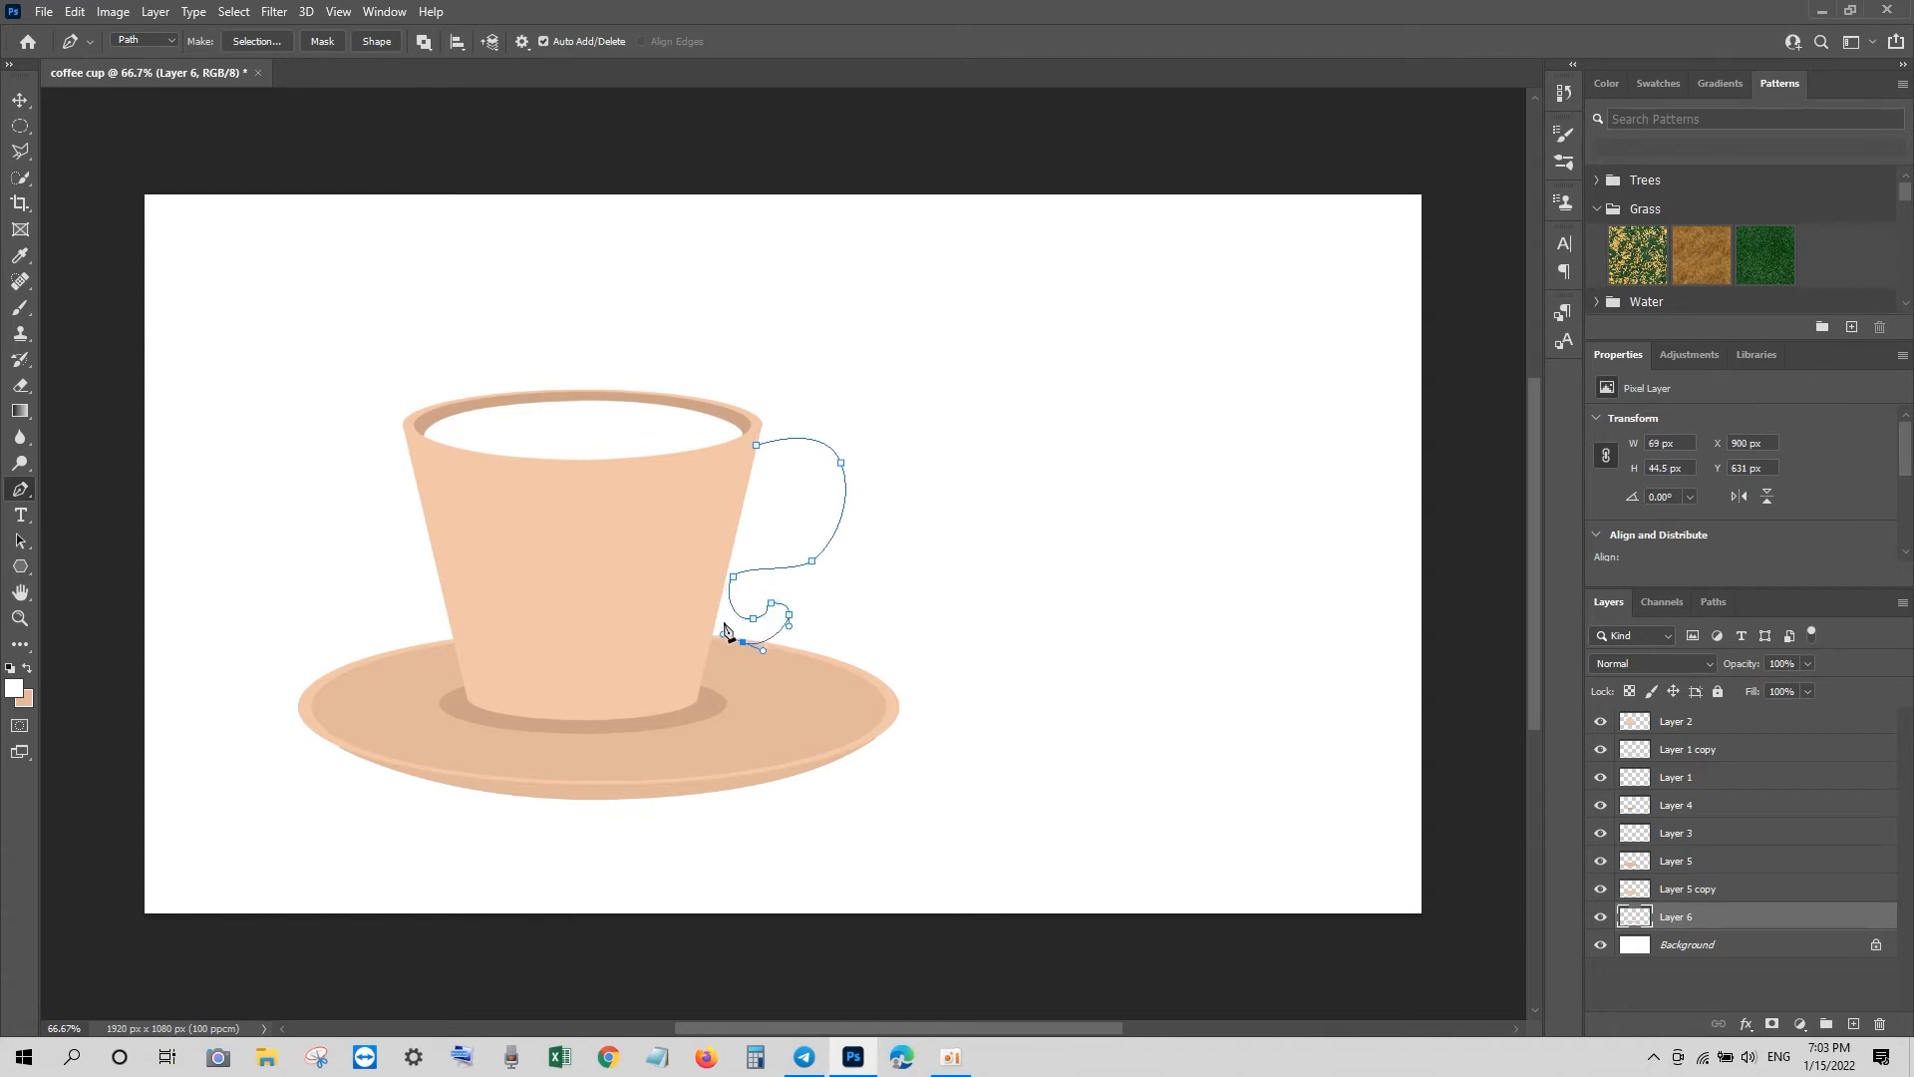
pyautogui.moveTo(738, 551); pyautogui.dragTo(774, 489)
pyautogui.keyDown('alt'); pyautogui.click(737, 551); pyautogui.keyUp('alt')
pyautogui.moveTo(790, 535); pyautogui.dragTo(834, 538)
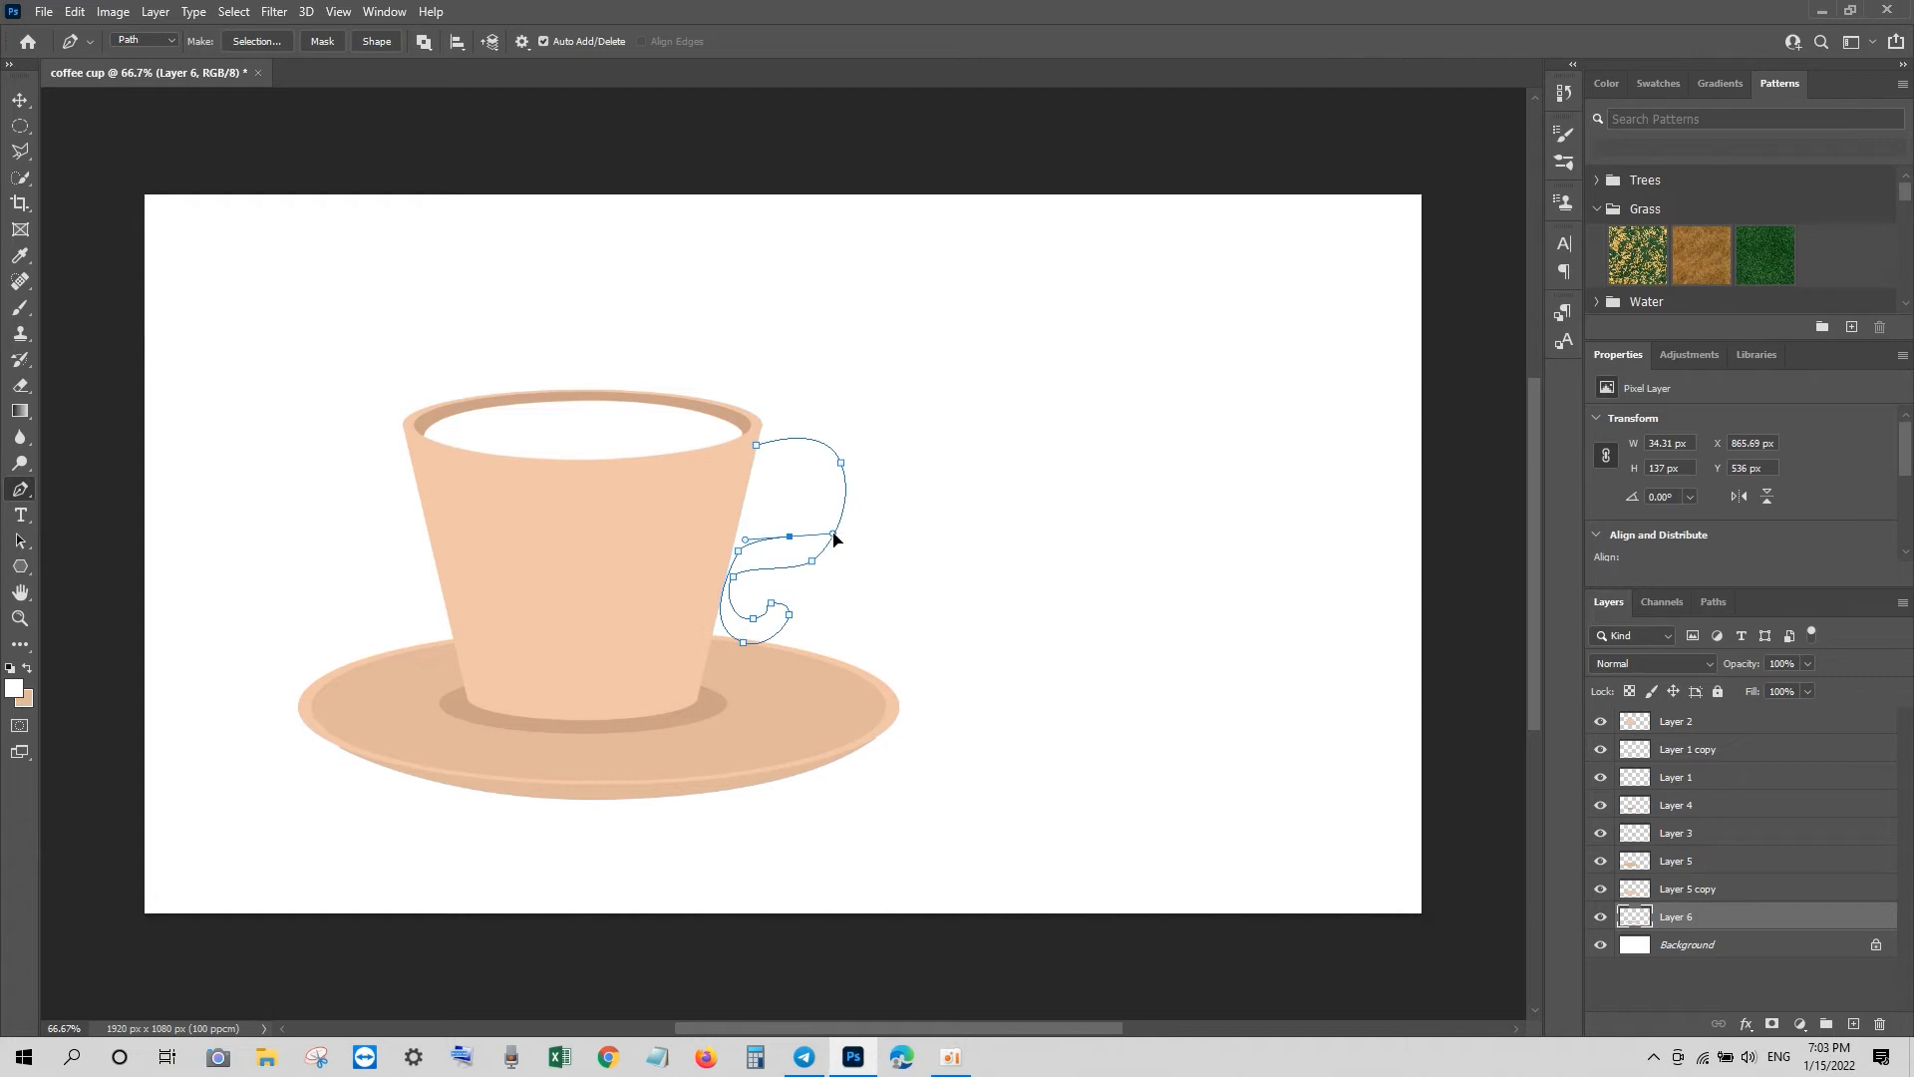
pyautogui.moveTo(806, 471); pyautogui.dragTo(785, 484)
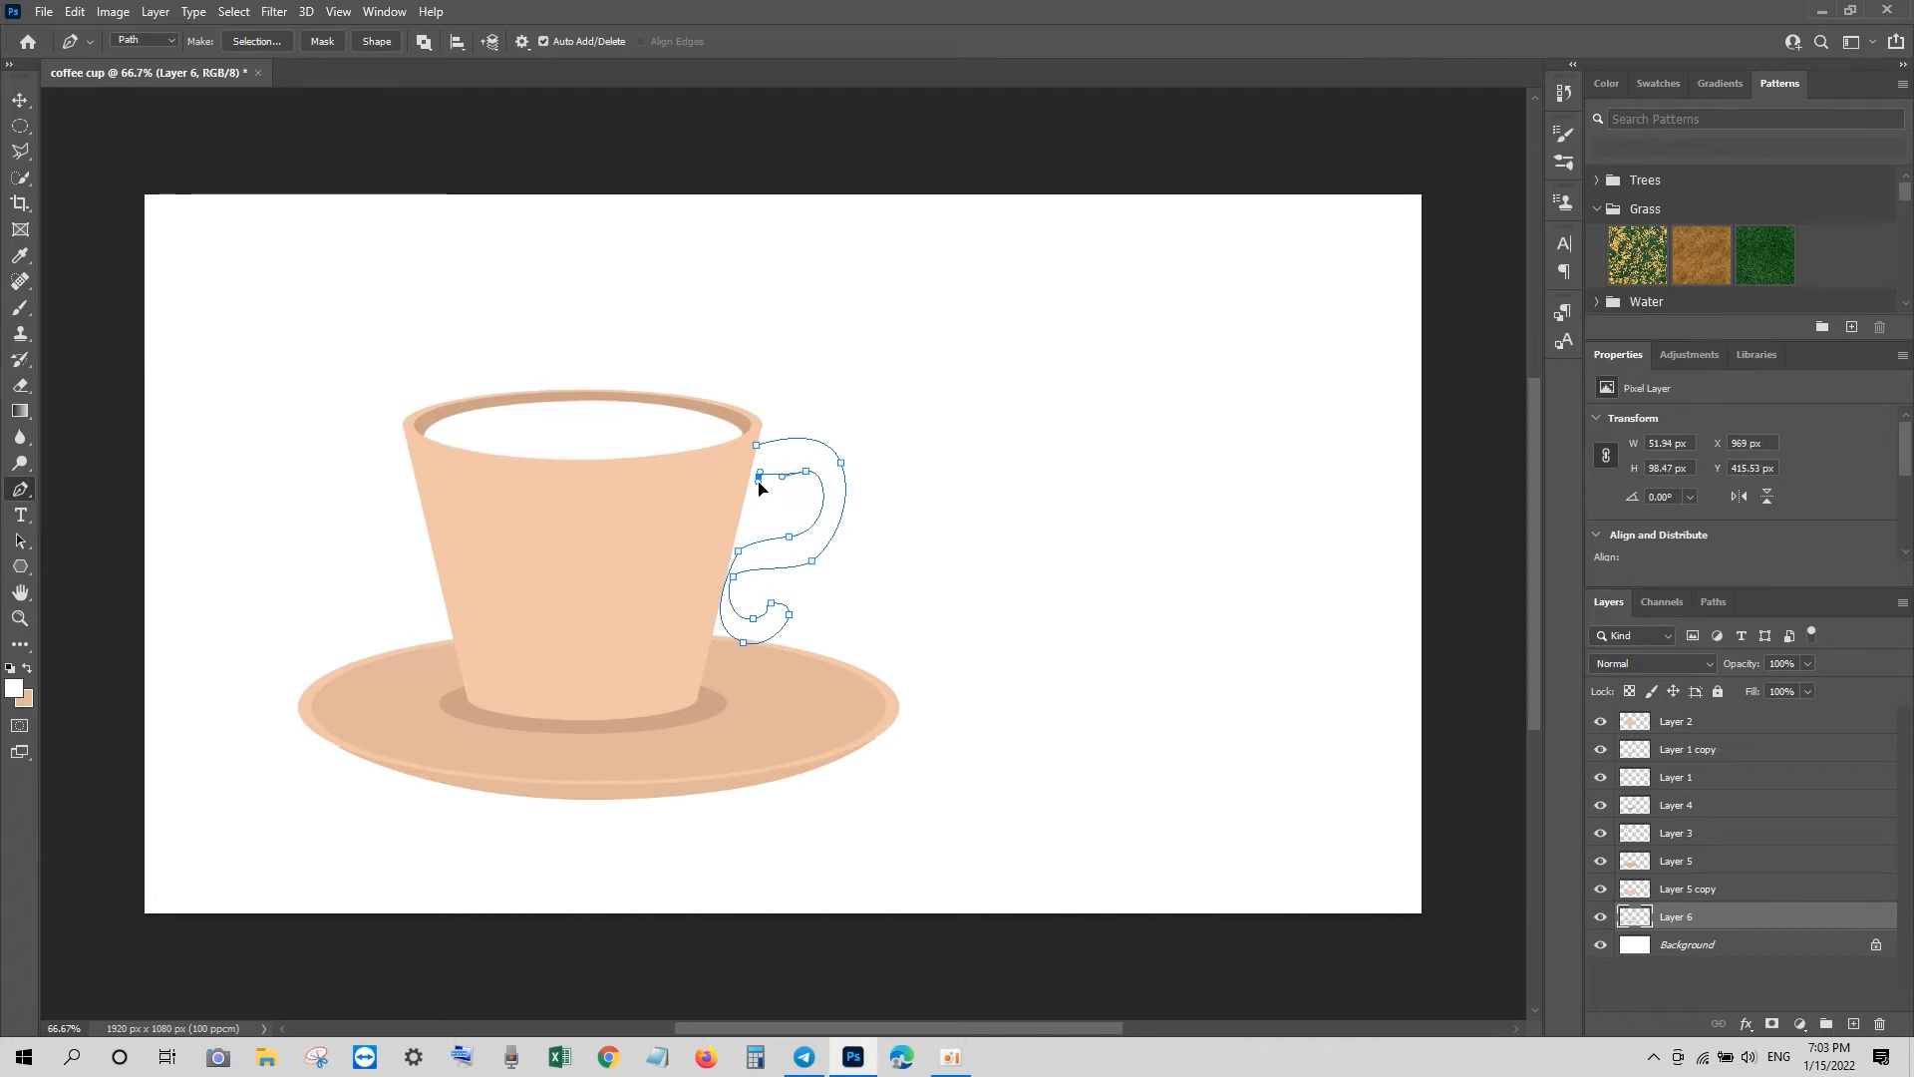
pyautogui.hotkey('ctrl', 'Return')
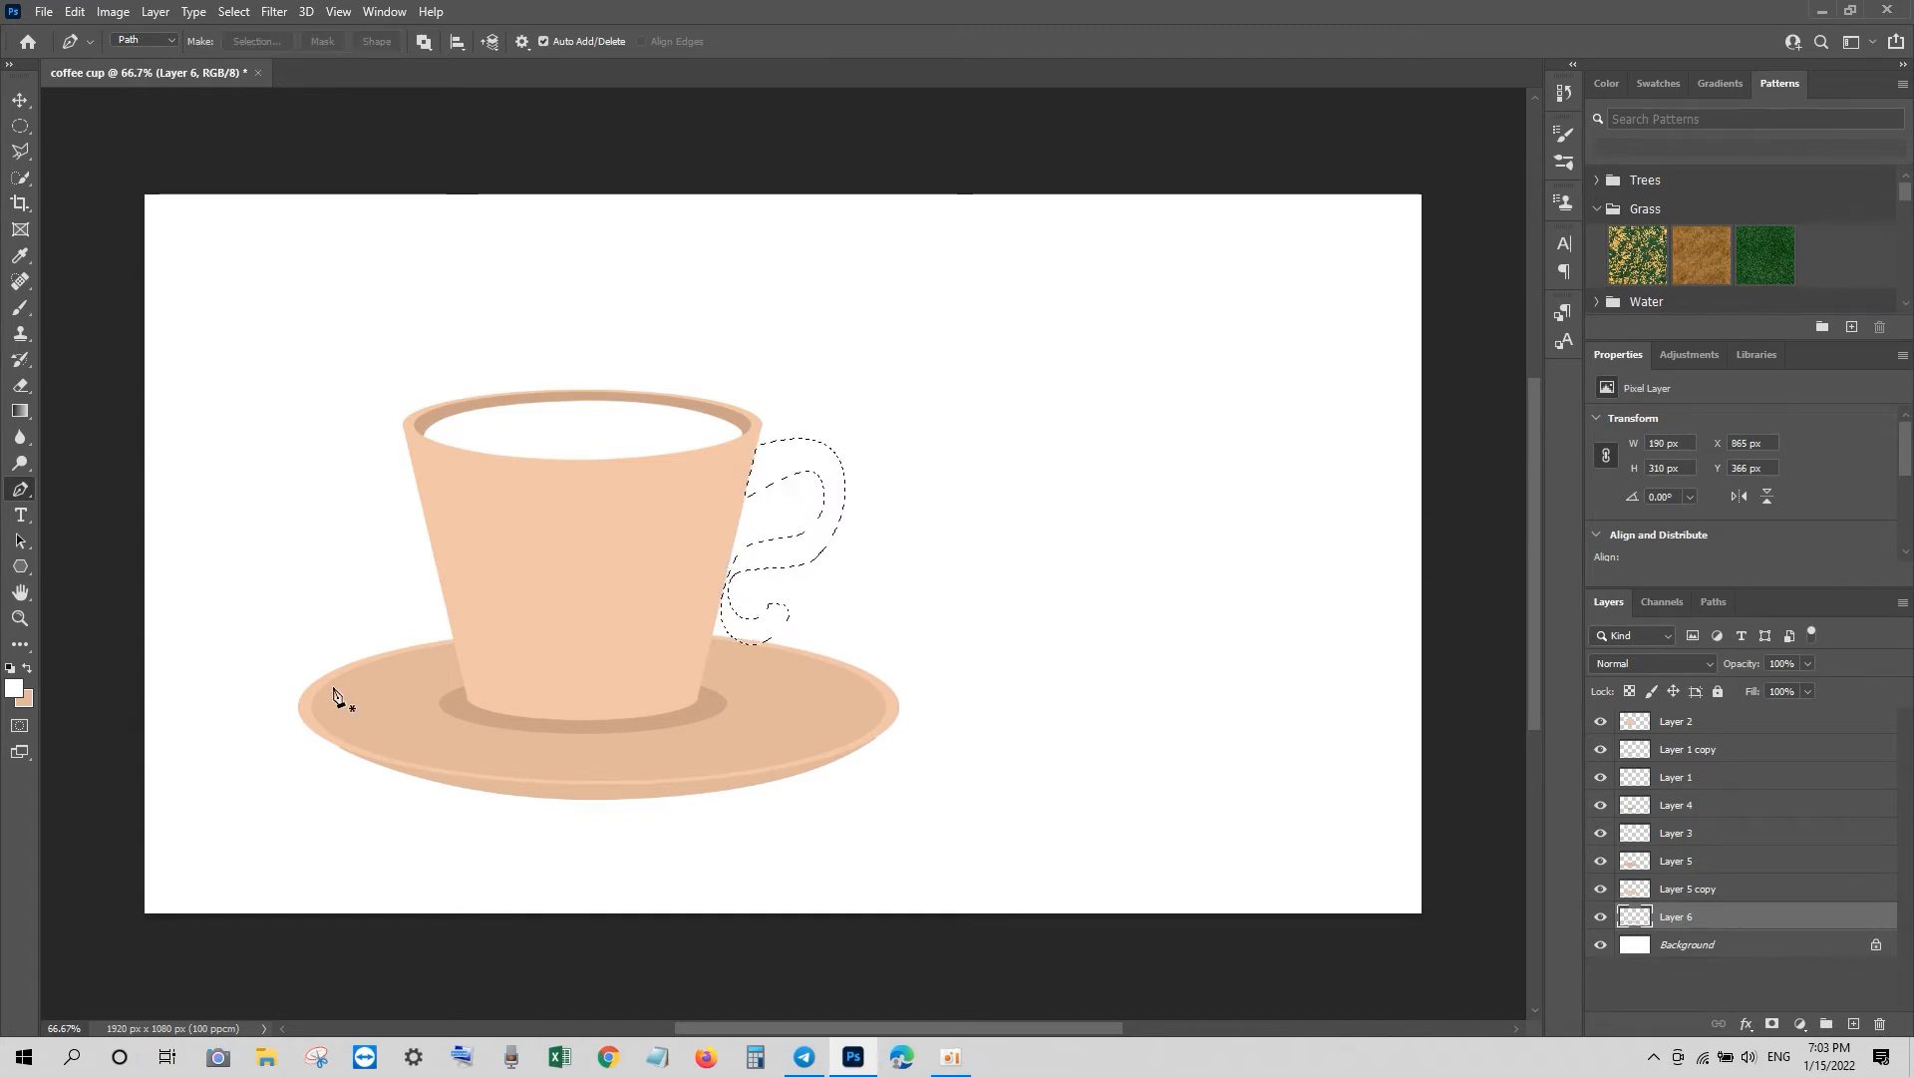
# Step: Fill the handle selection with the current tan background colour on a new layer above Layer 6, and deselect
pyautogui.click(1854, 1024)
pyautogui.hotkey('ctrl', 'BackSpace')
pyautogui.hotkey('ctrl', 'd')
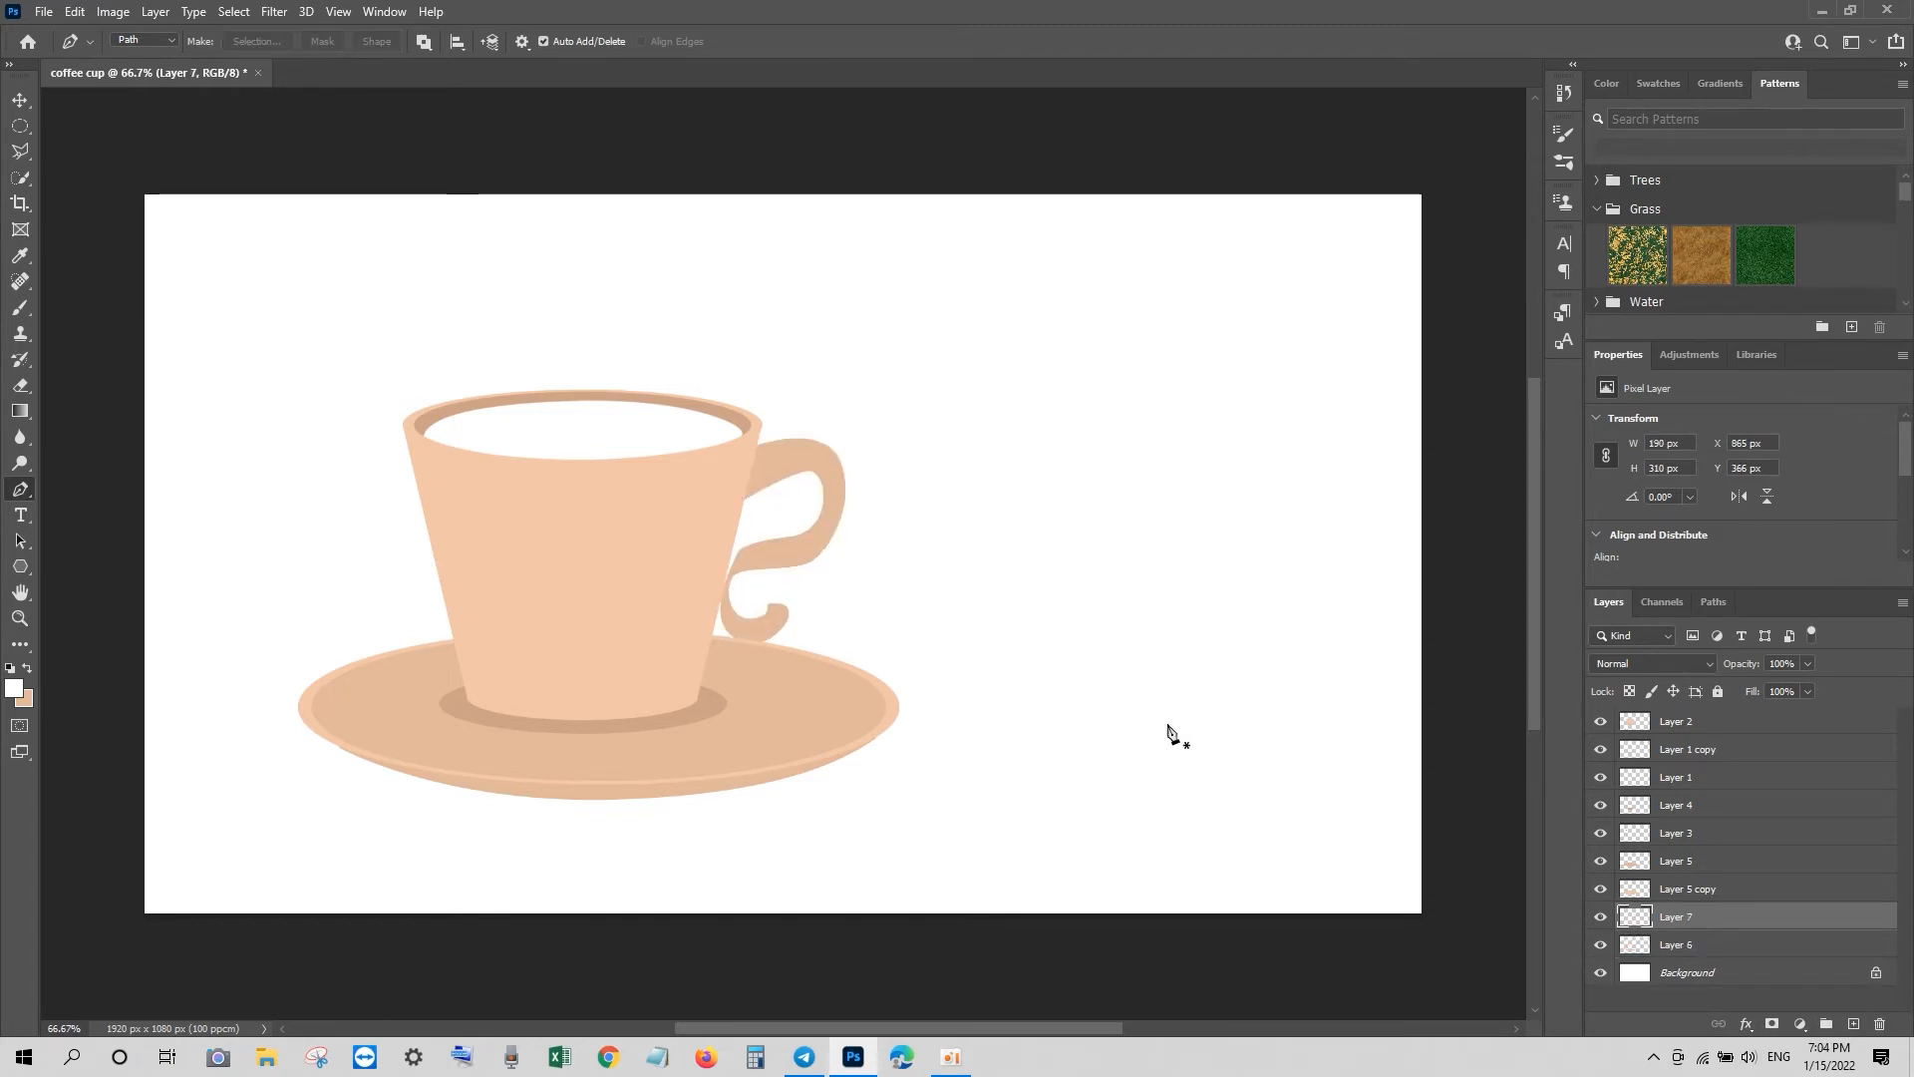
# Step: Draw a narrow closed Pen path along the inner edge of the handle's loop and convert it to a selection
pyautogui.click(747, 481)
pyautogui.moveTo(813, 468); pyautogui.dragTo(742, 569)
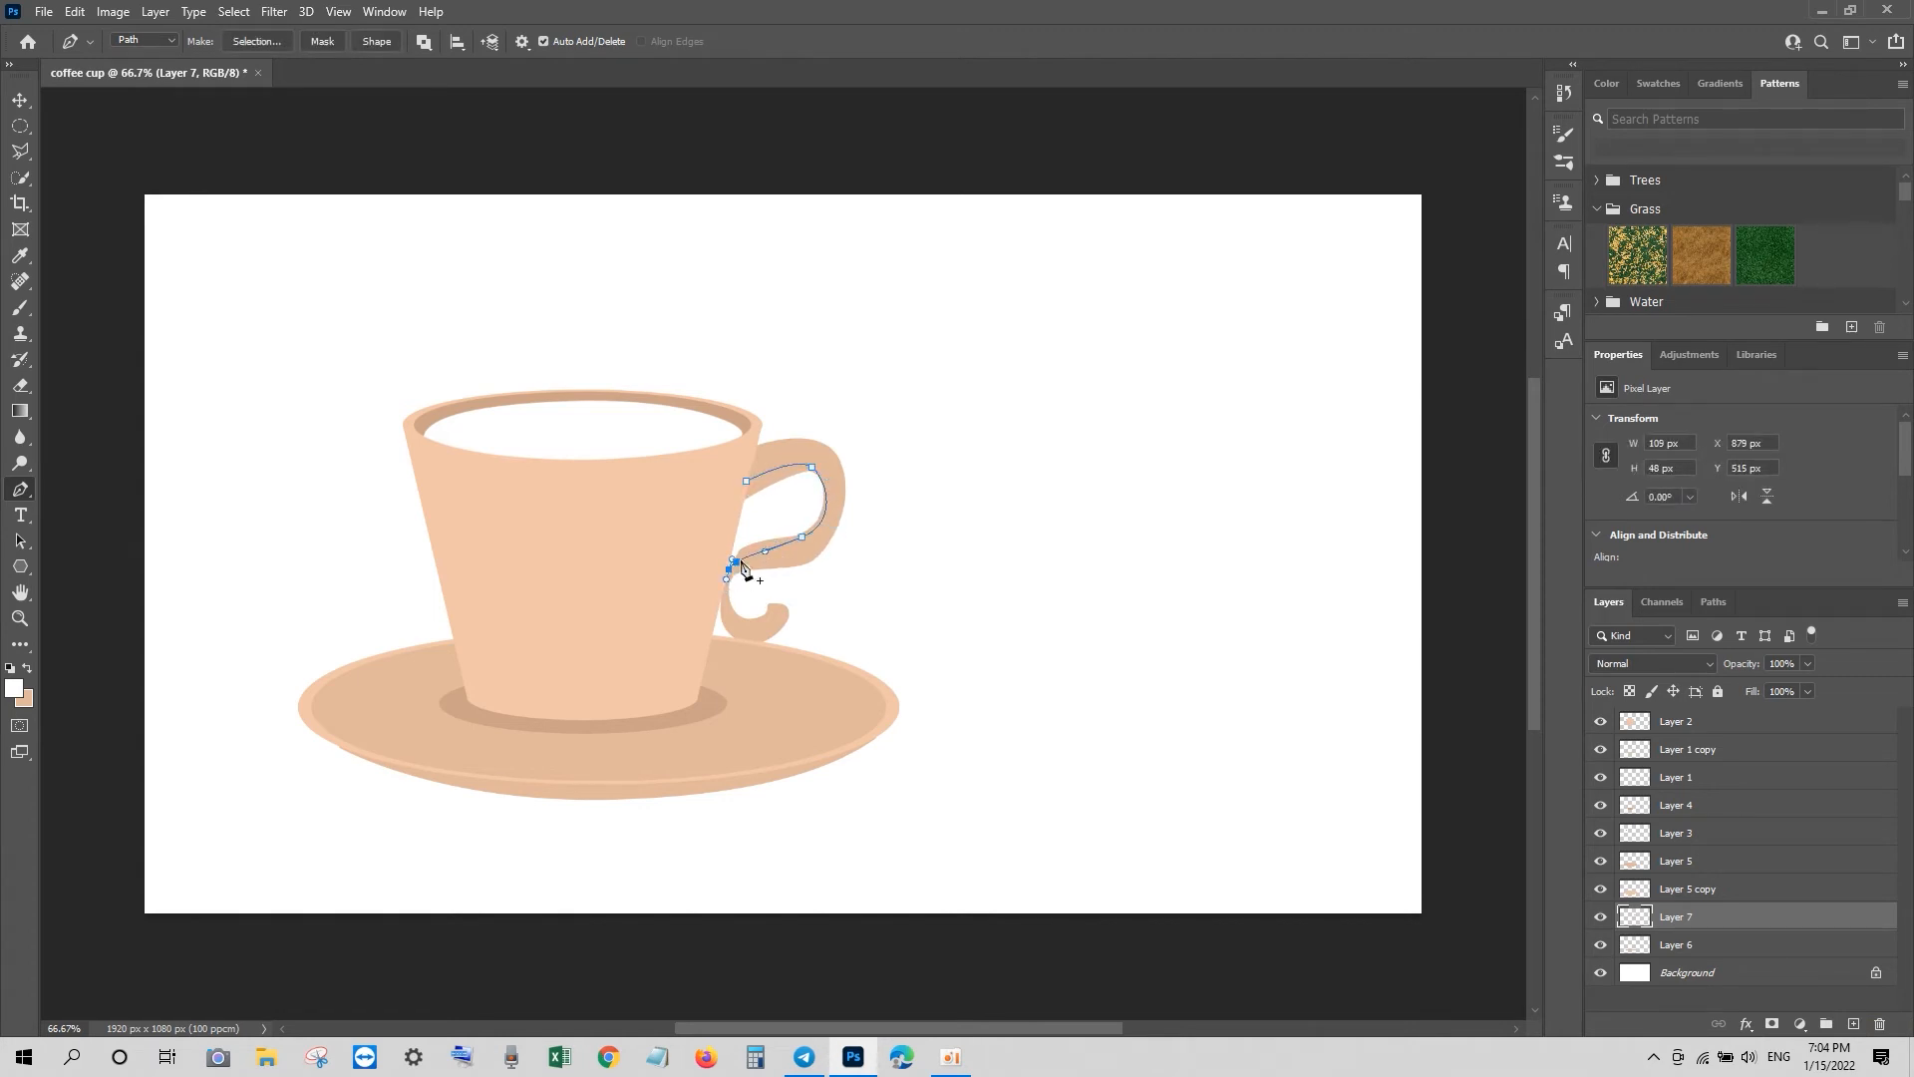
pyautogui.click(752, 539)
pyautogui.click(804, 522)
pyautogui.click(809, 477)
pyautogui.moveTo(811, 483); pyautogui.dragTo(746, 490)
pyautogui.hotkey('ctrl', 'Return')
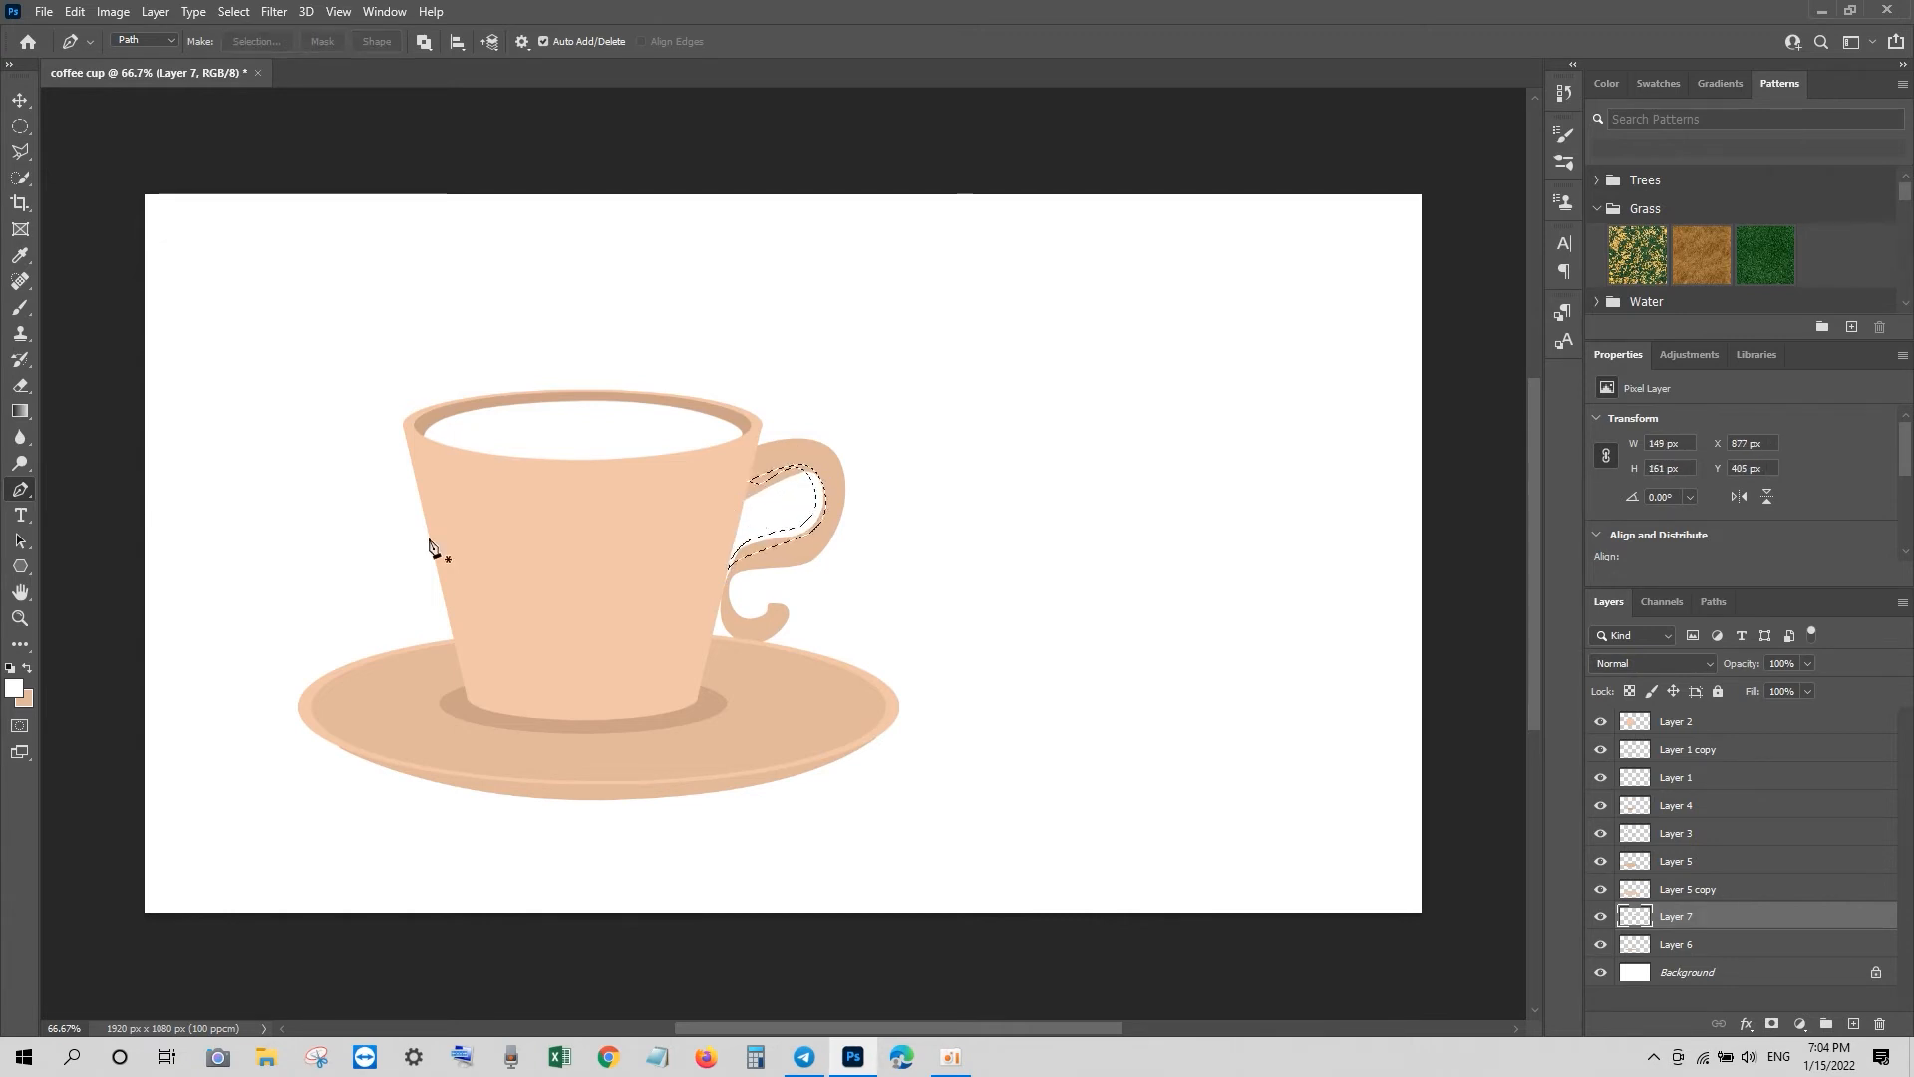
# Step: Fill the handle's inner edge selection with light peach #fbdac4 on the handle layer, and deselect
pyautogui.click(26, 701)
pyautogui.click(528, 527)
pyautogui.click(1320, 411)
pyautogui.click(1705, 401)
pyautogui.hotkey('ctrl', 'BackSpace')
pyautogui.hotkey('ctrl', 'd')
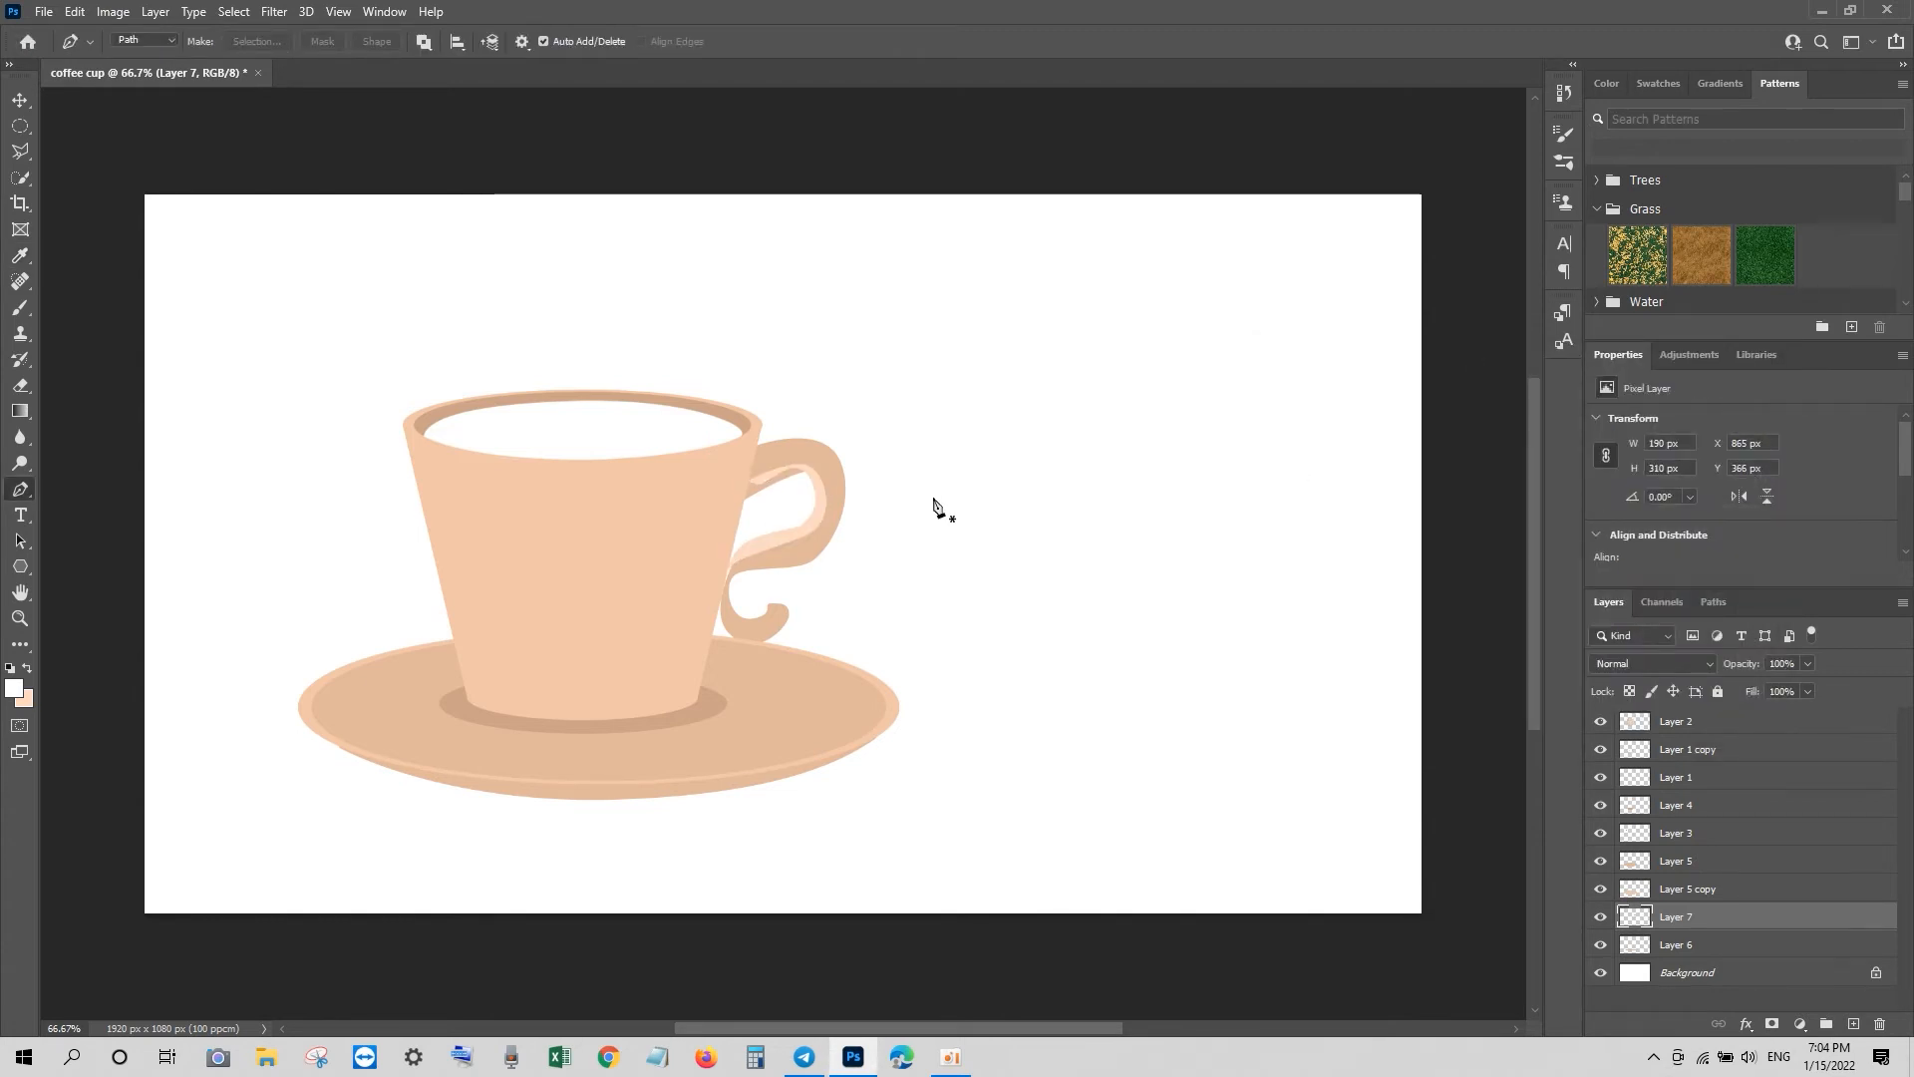
# Step: Draw an elliptical selection about 514 × 145 px over the cup's opening and add a new layer above Layer 2
pyautogui.press('v')
pyautogui.click(573, 440)
pyautogui.click(19, 127)
pyautogui.moveTo(409, 414); pyautogui.dragTo(745, 511)
pyautogui.click(1702, 724)
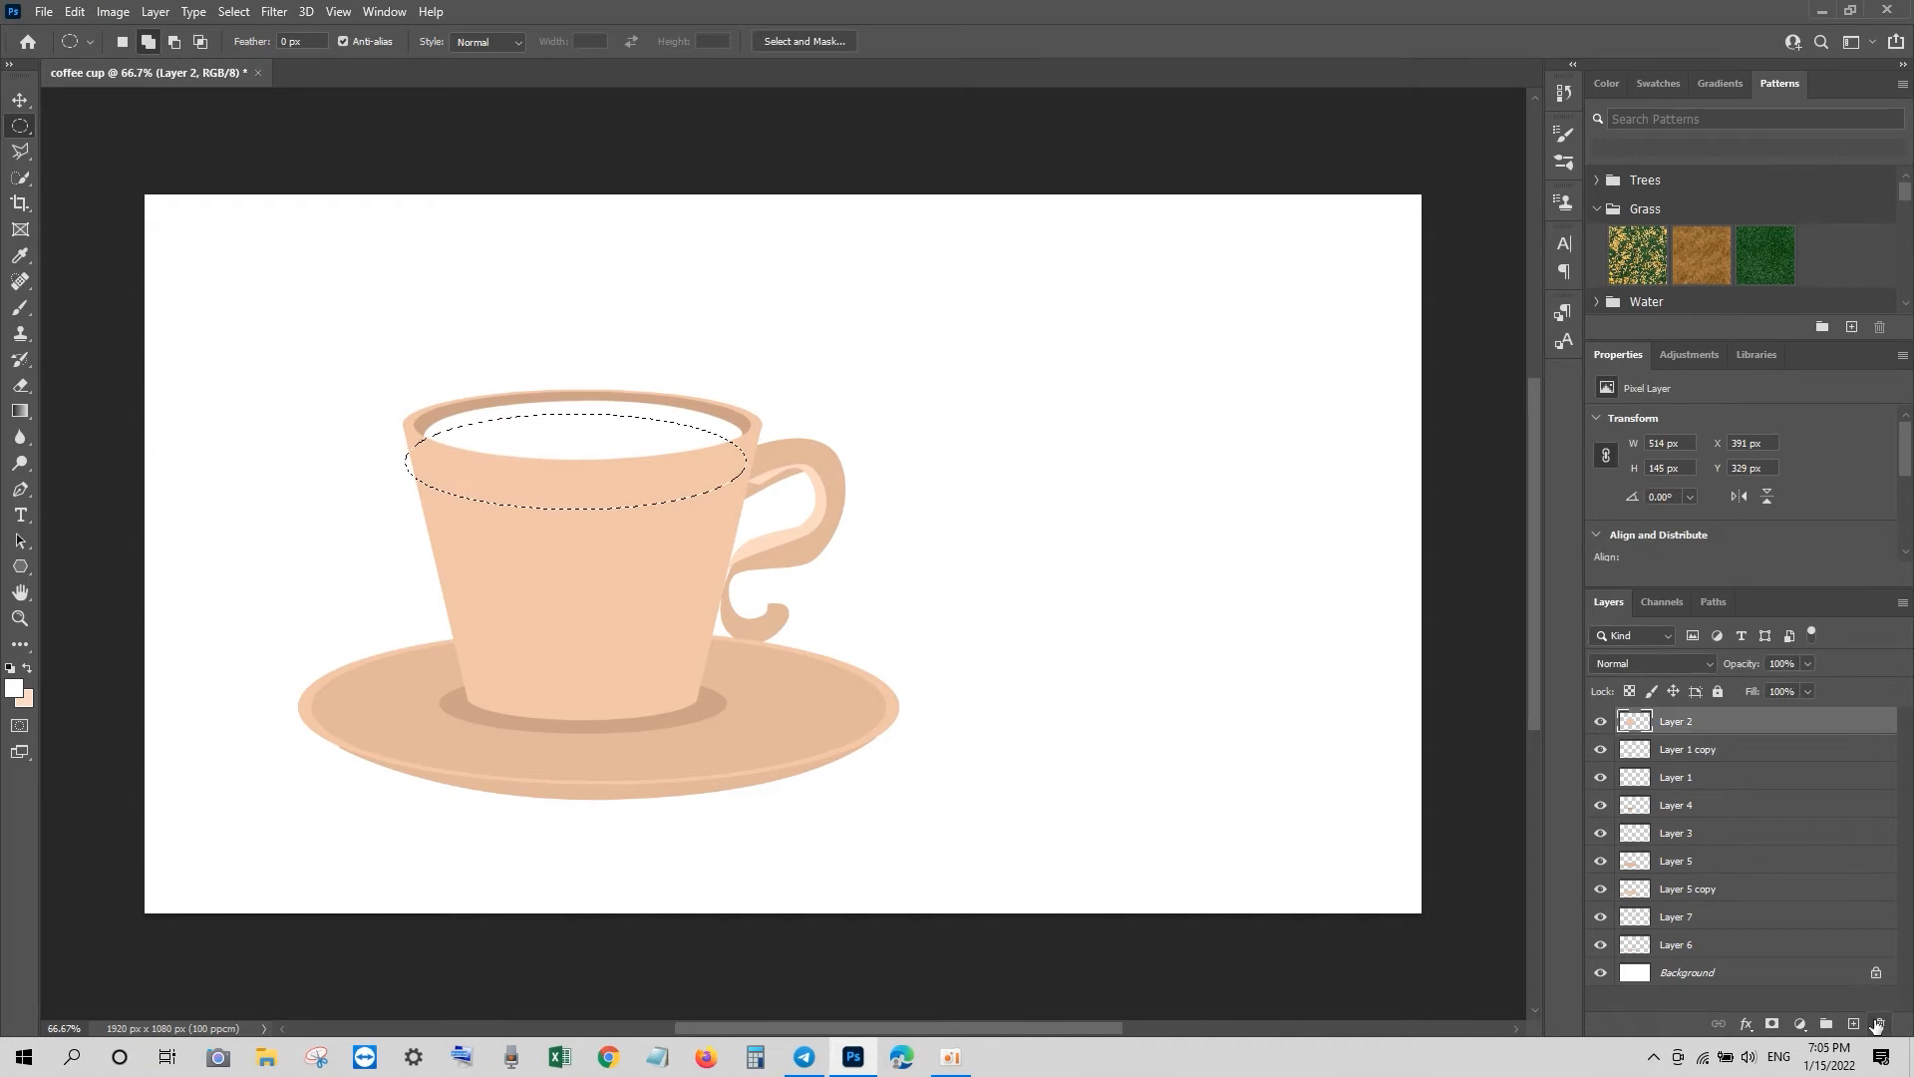
pyautogui.click(1853, 1024)
# Step: Fill the coffee ellipse with dark brown #482812 and deselect
pyautogui.click(30, 708)
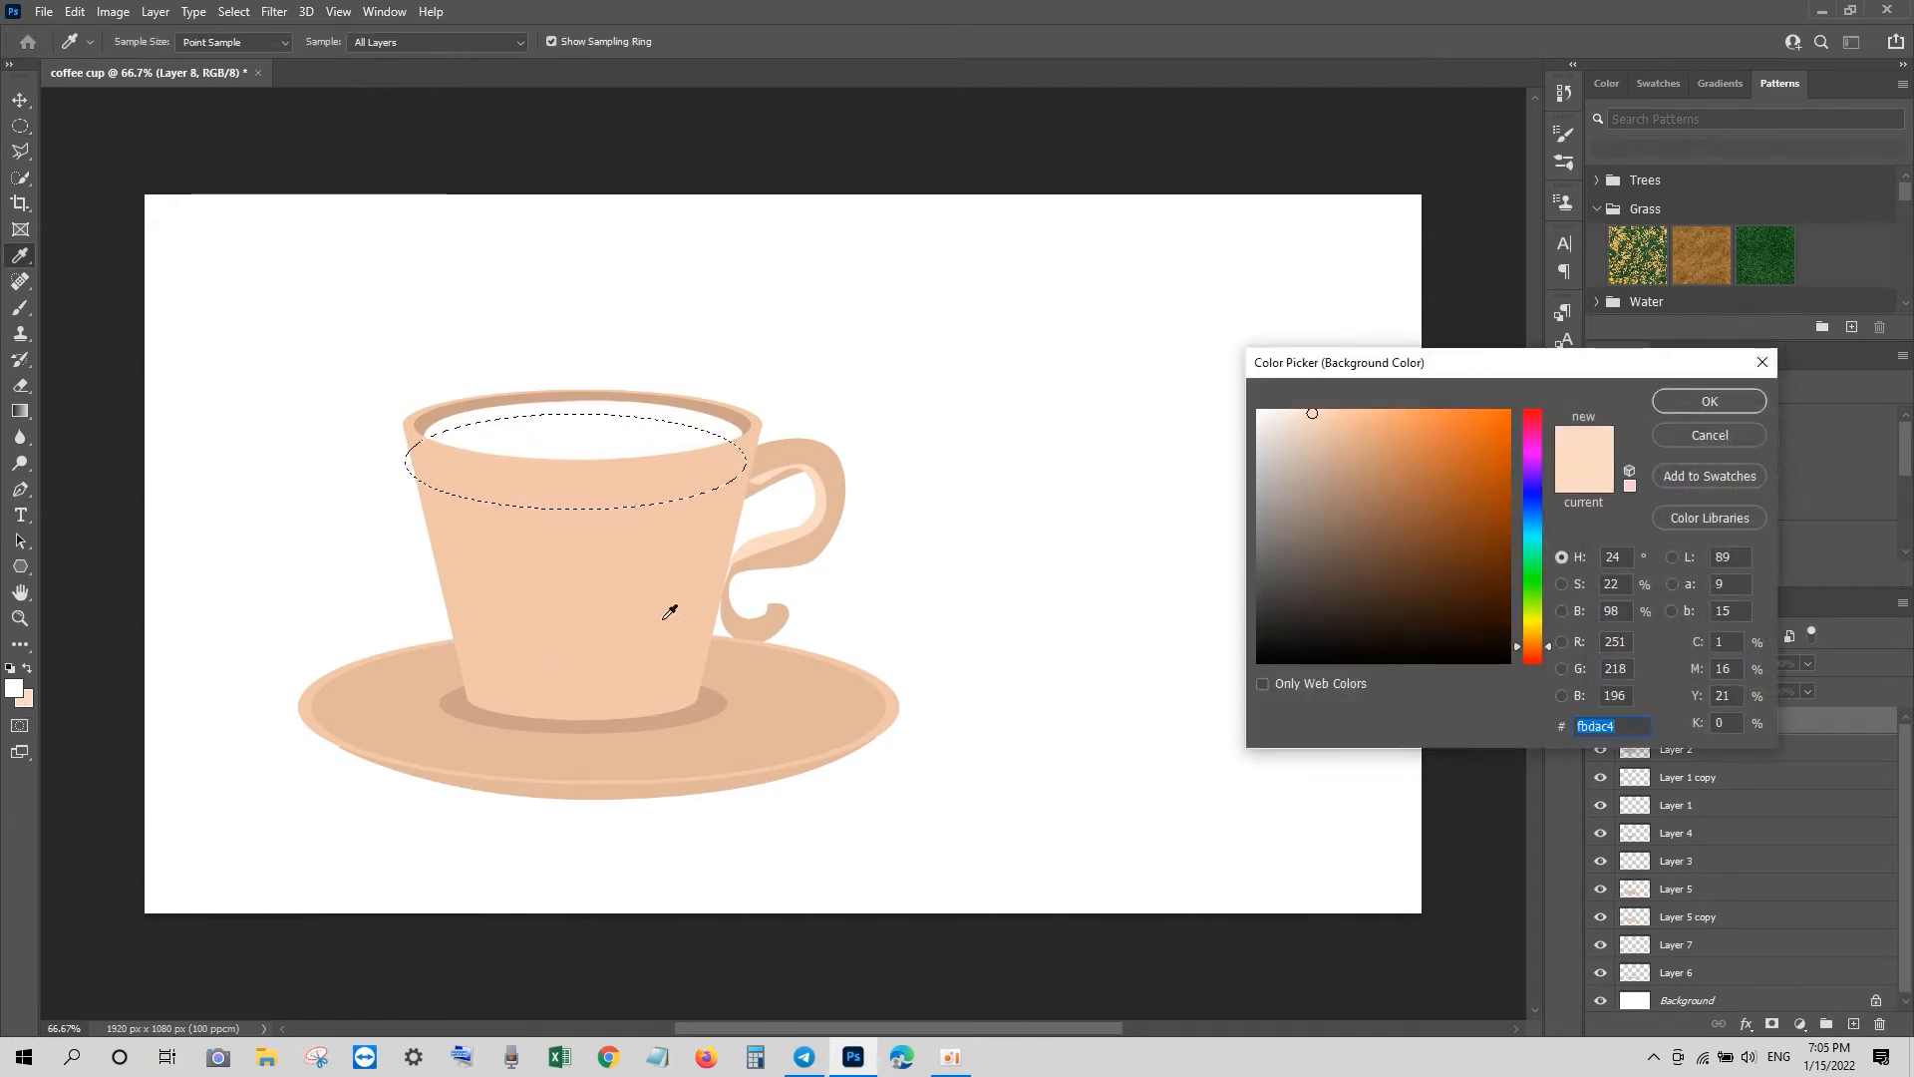
pyautogui.click(1447, 592)
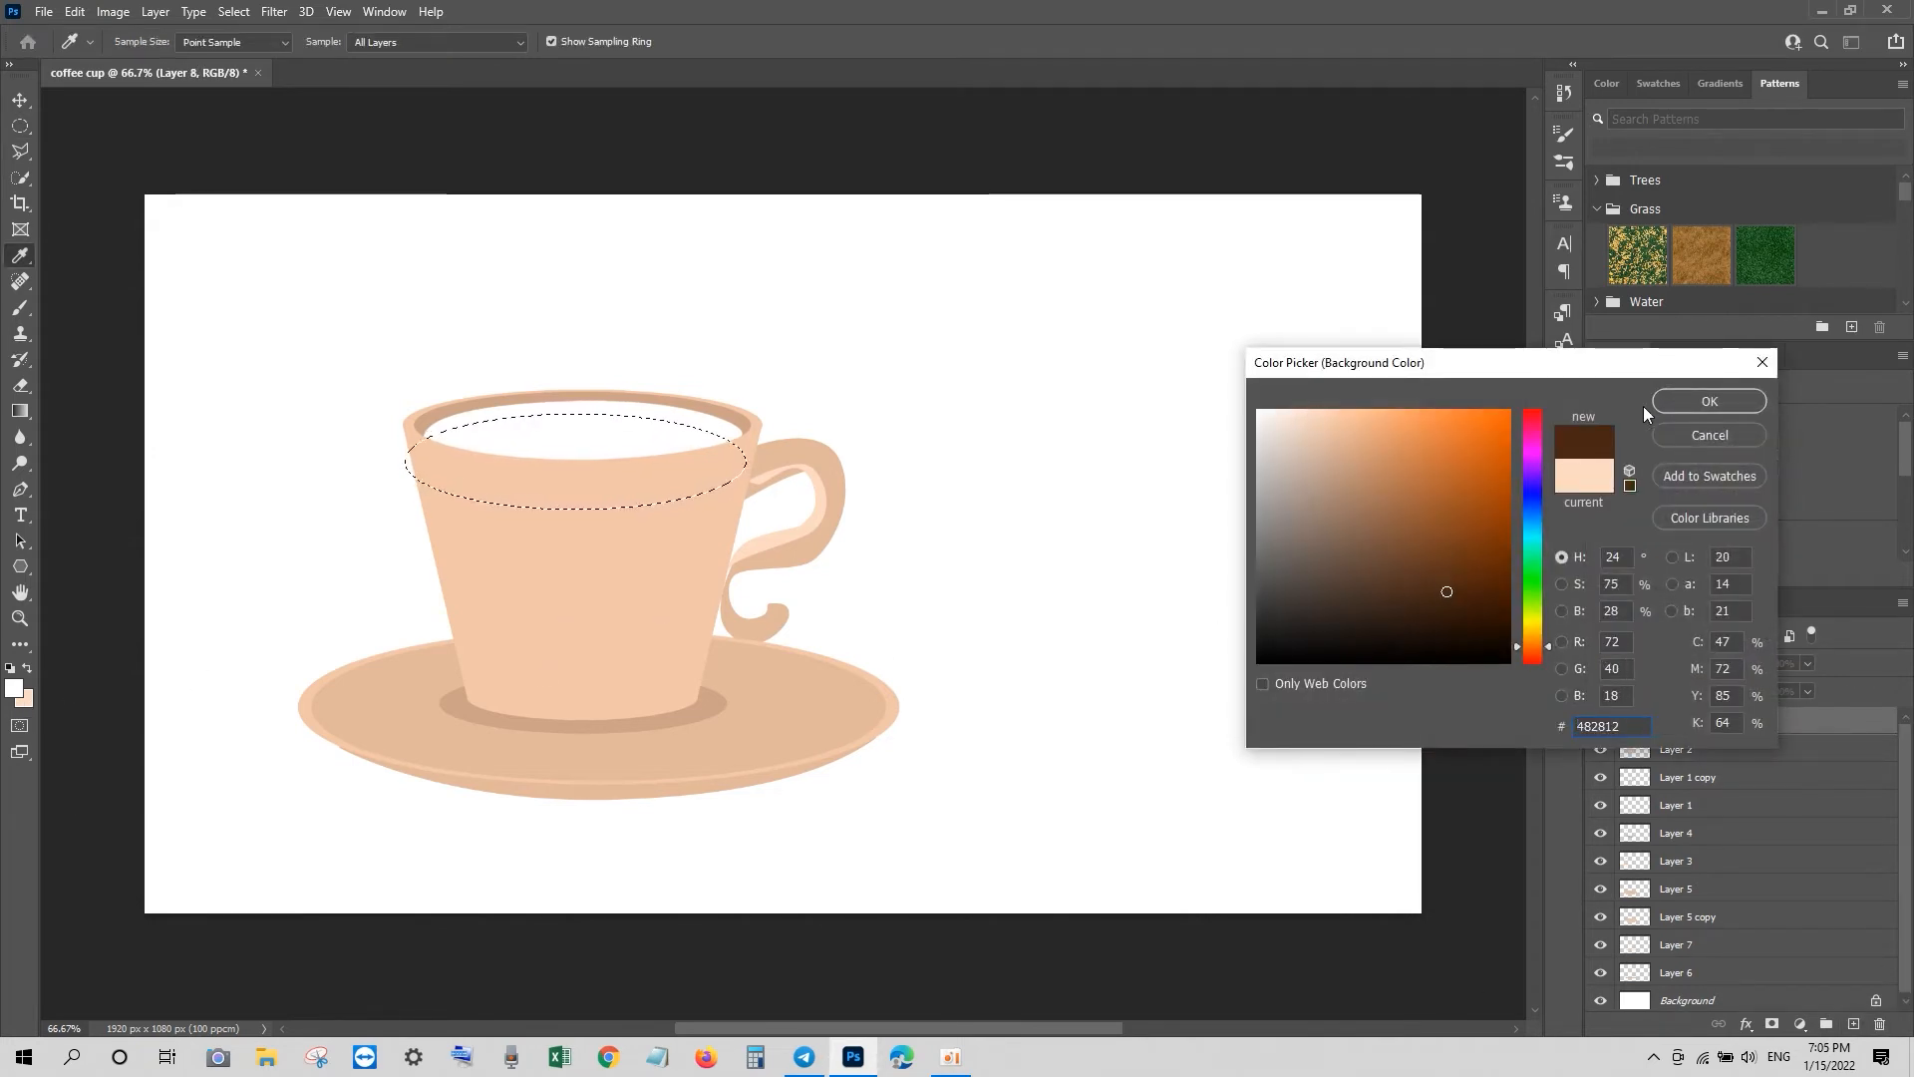
pyautogui.press('Return')
pyautogui.hotkey('ctrl', 'BackSpace')
pyautogui.hotkey('ctrl', 'd')
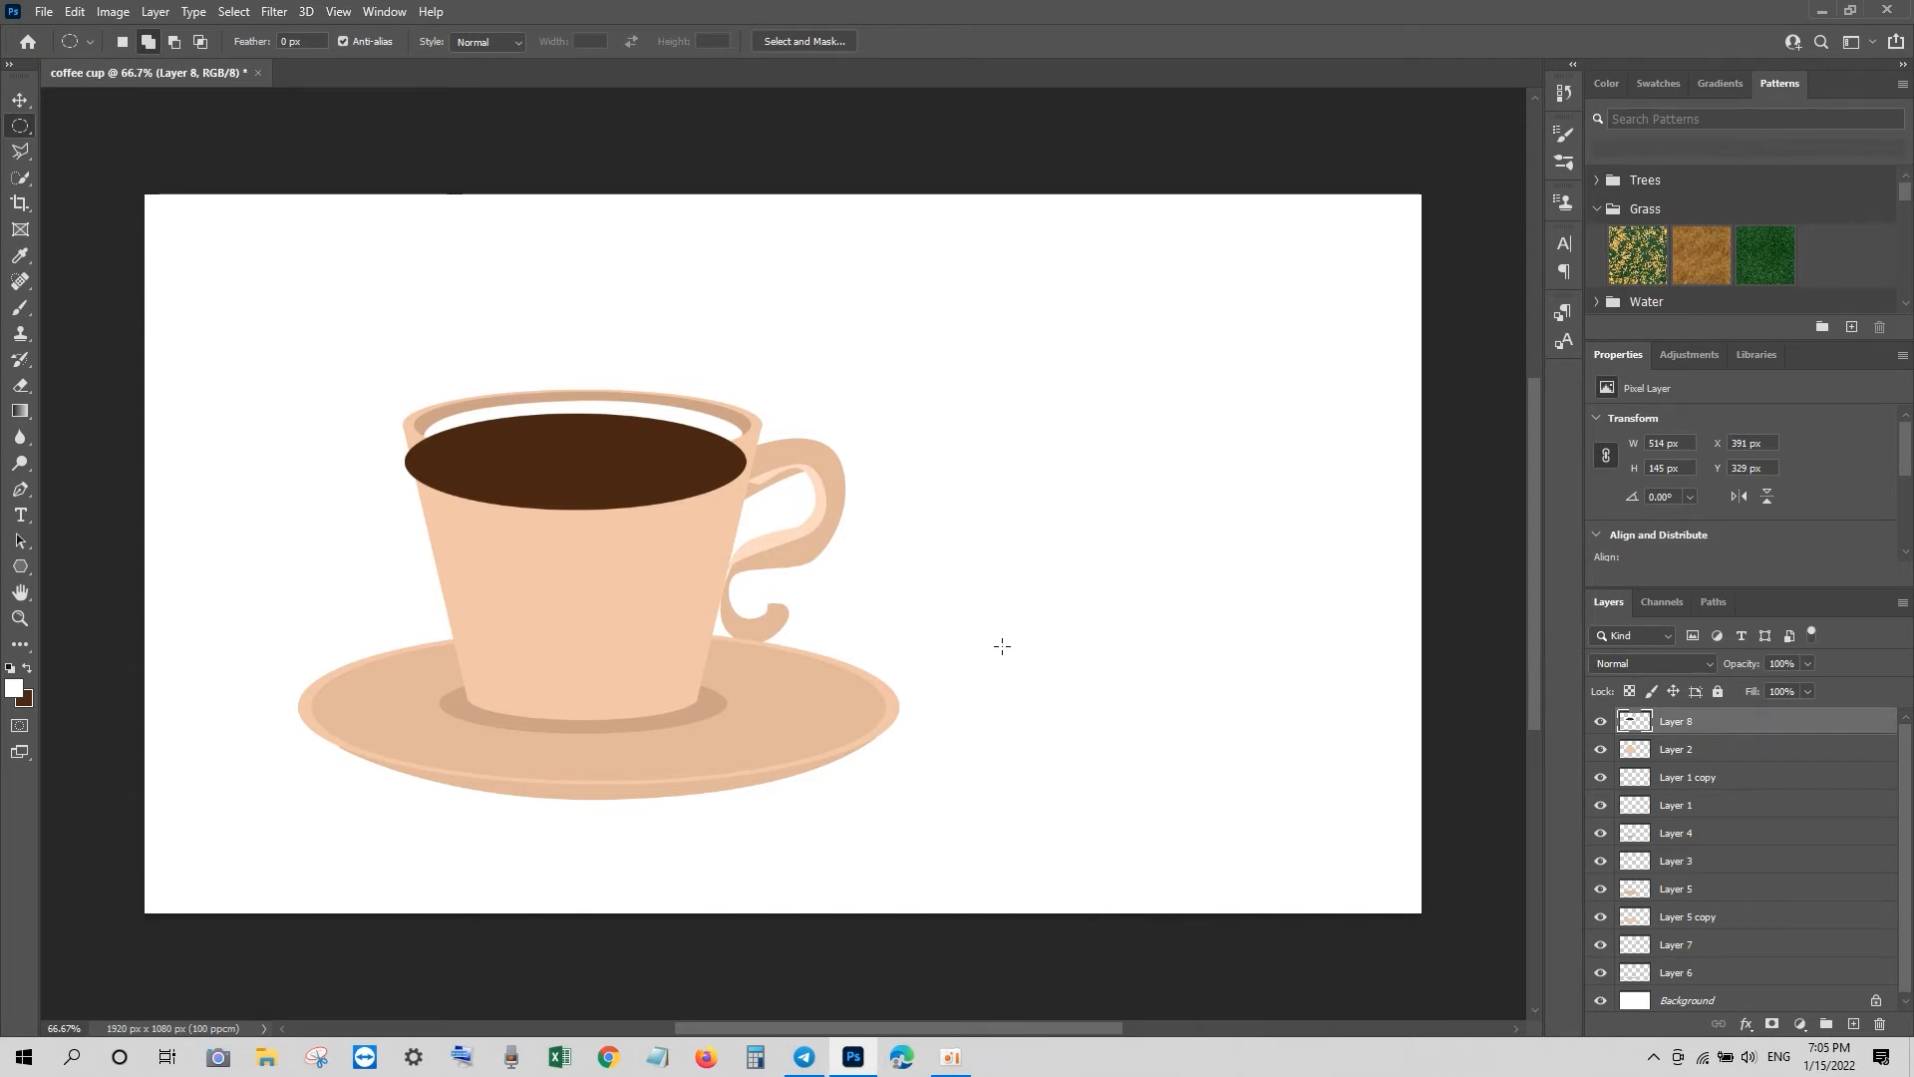
# Step: Duplicate the dark coffee ellipse's layer, select the copy's pixels and fill them with orange-brown #c76829
pyautogui.hotkey('ctrl', 'j')
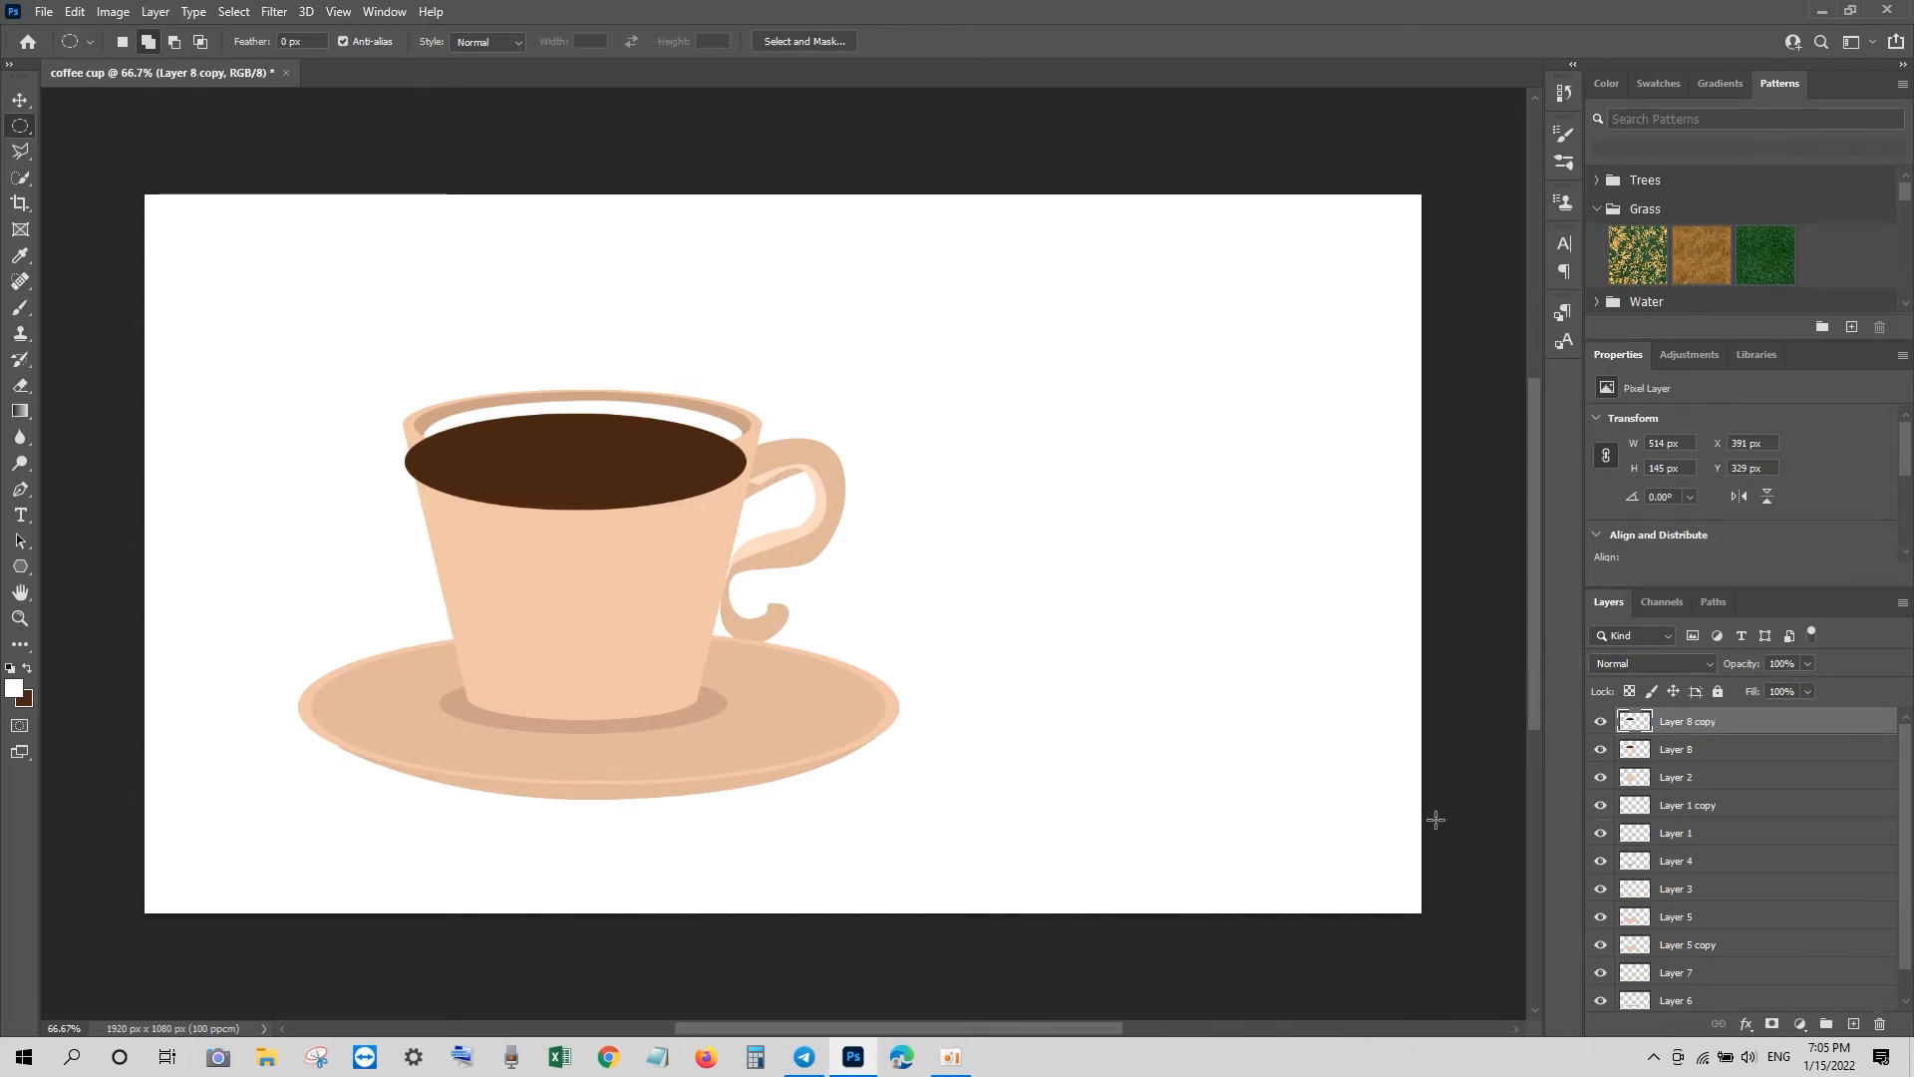
pyautogui.click(24, 702)
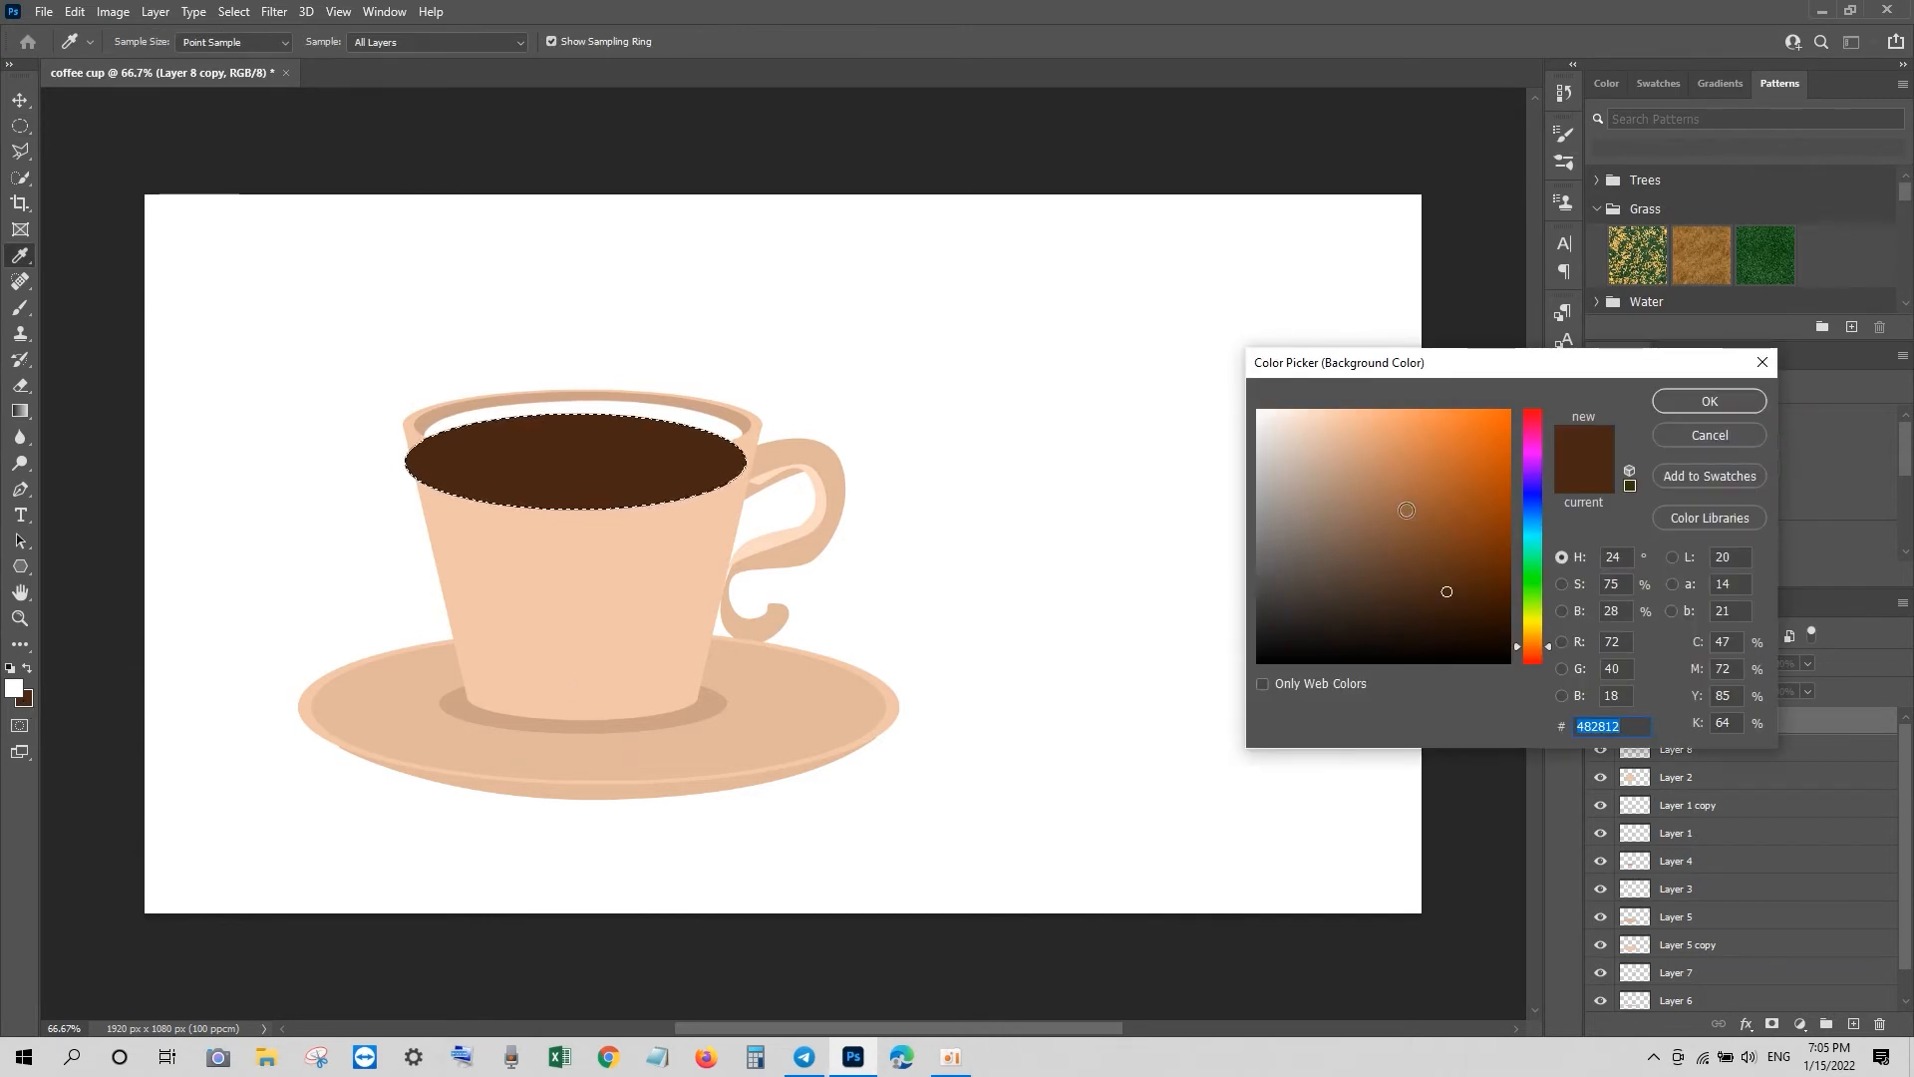
pyautogui.click(1398, 495)
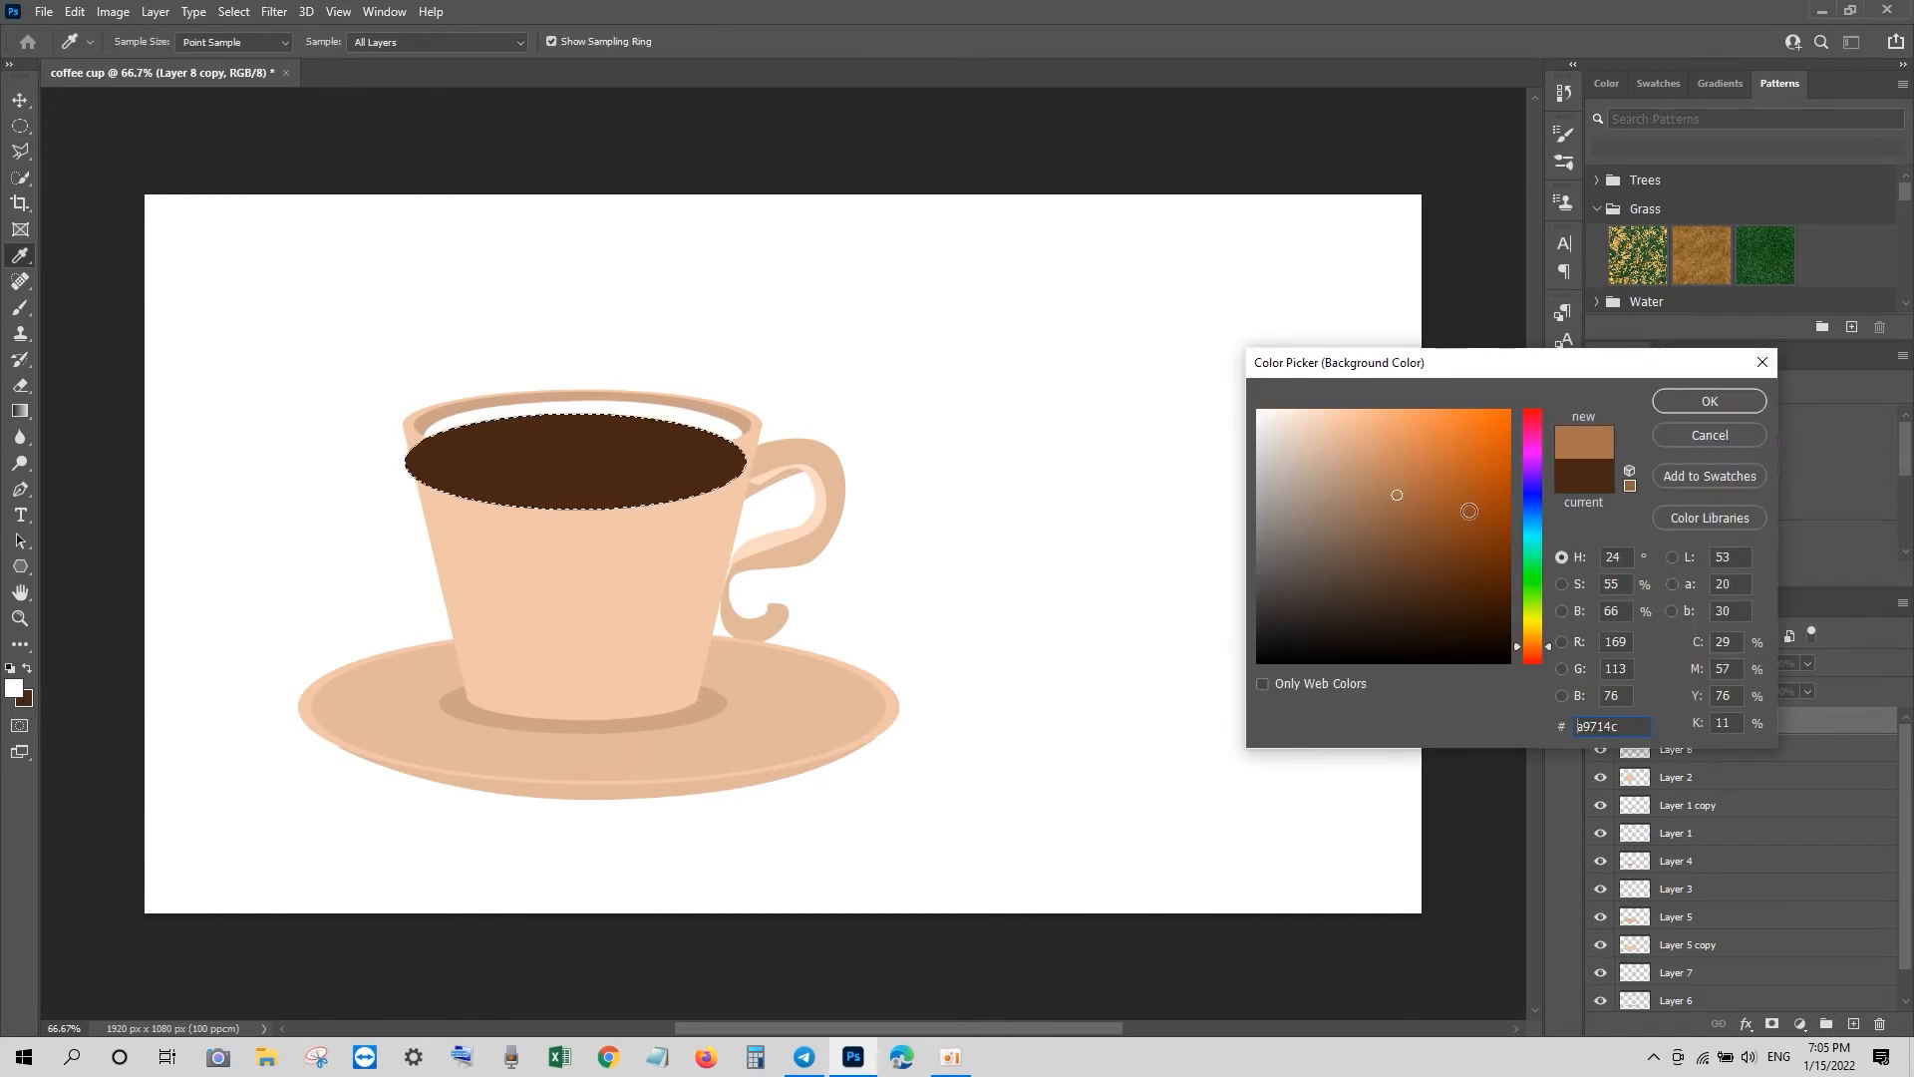
pyautogui.click(1480, 509)
pyautogui.click(1709, 401)
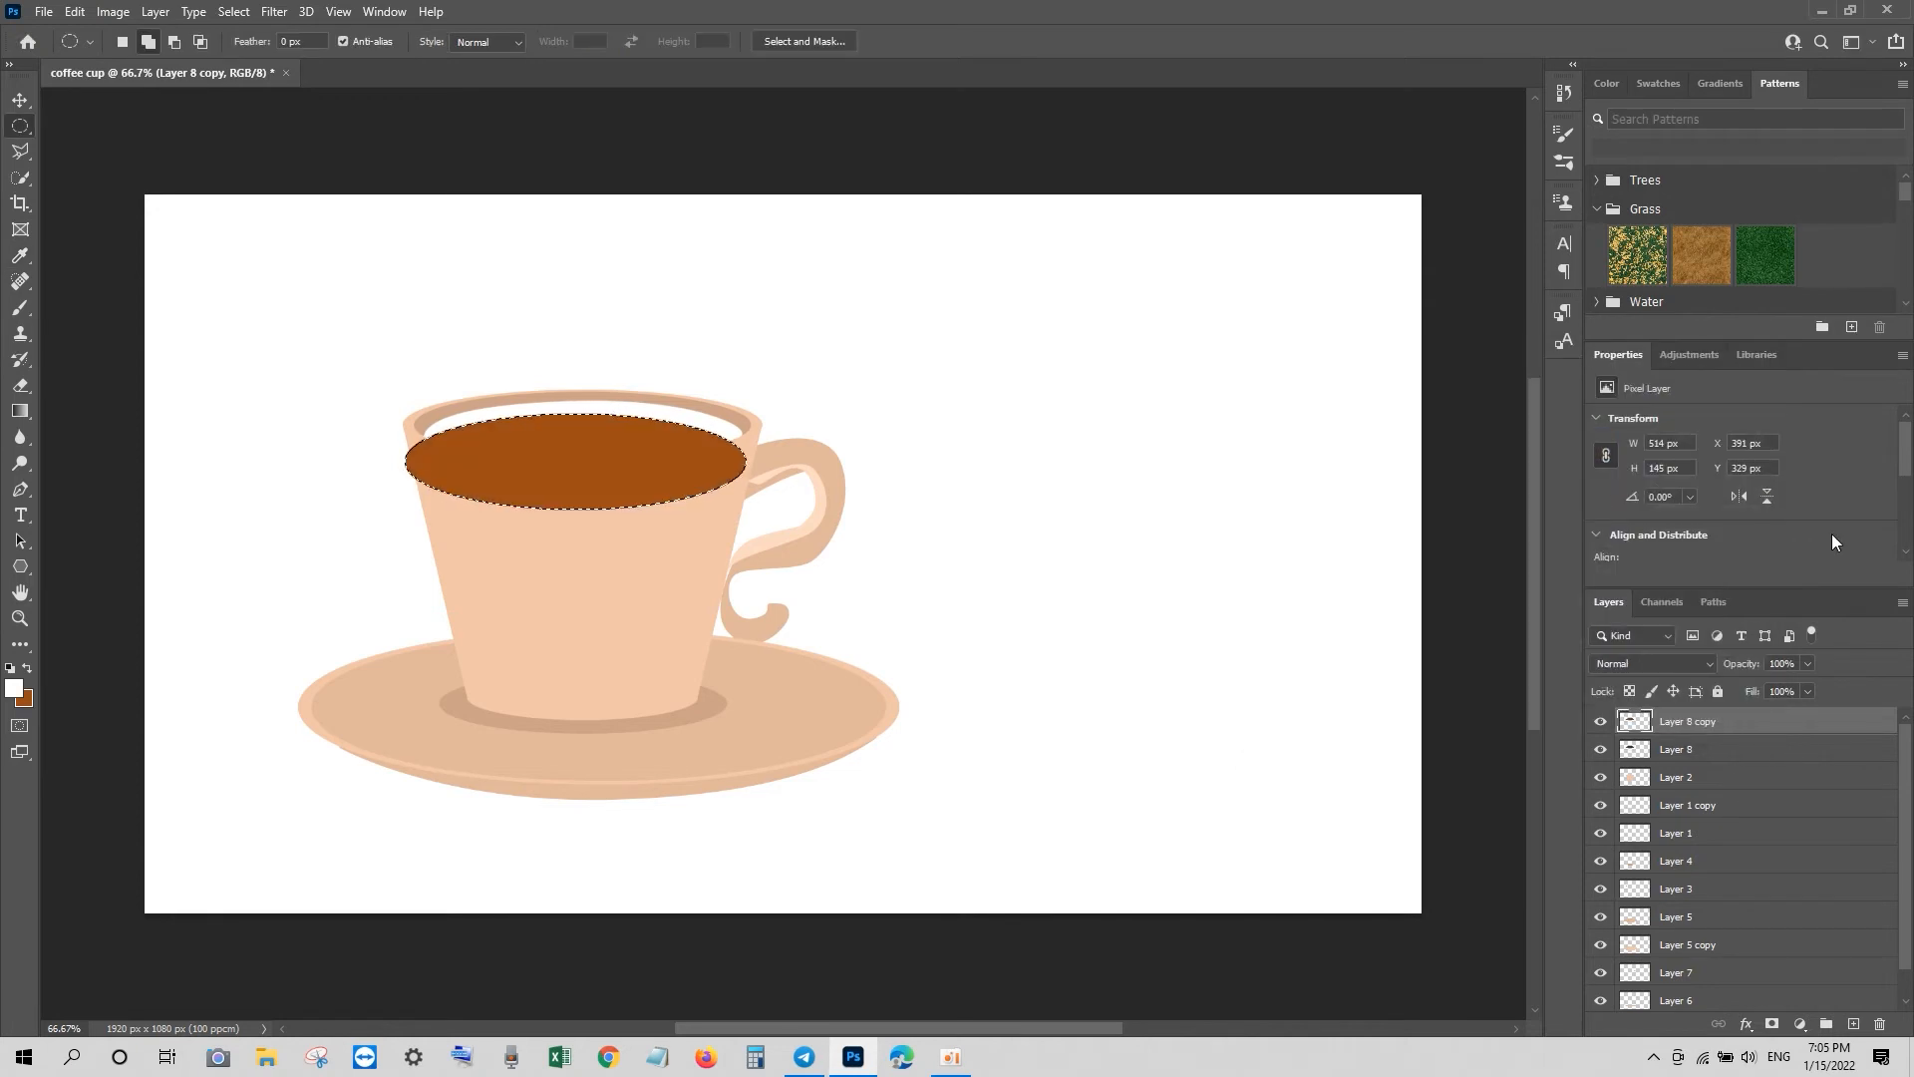
pyautogui.click(25, 703)
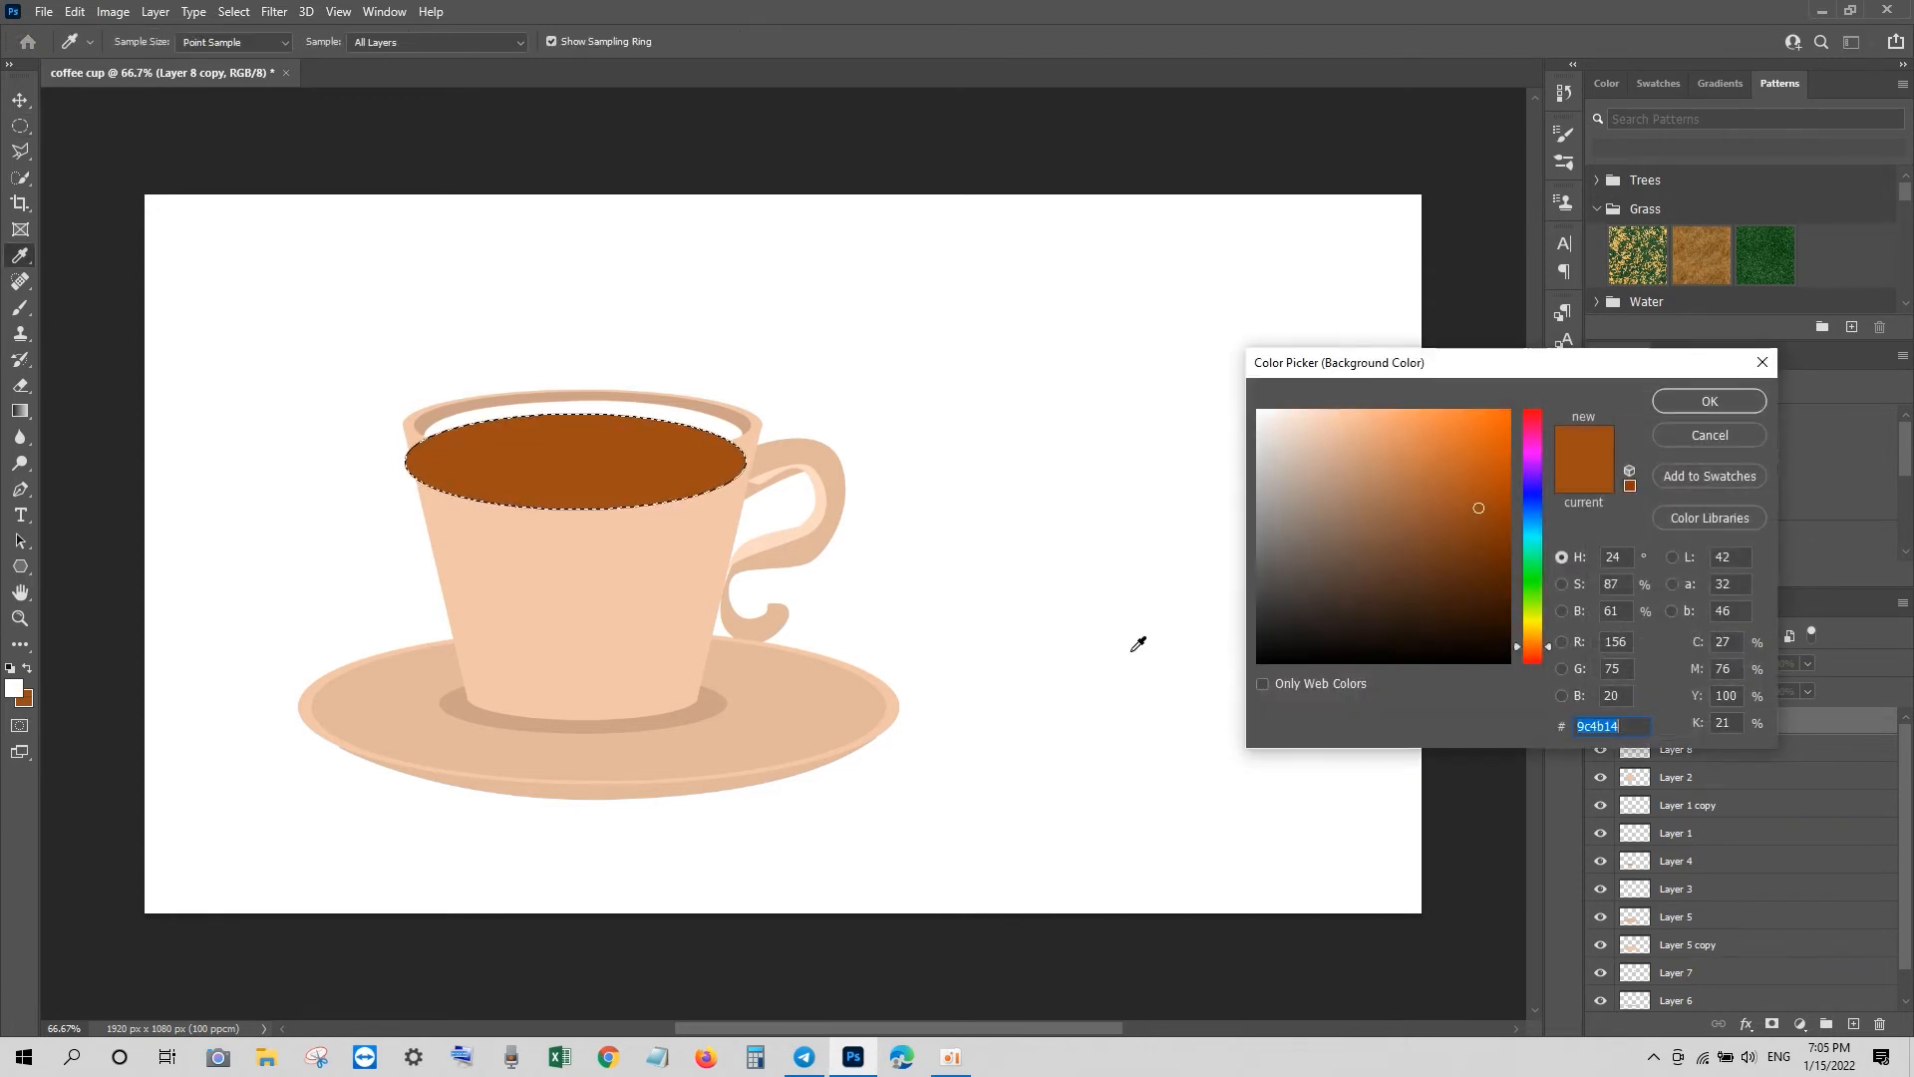
pyautogui.click(1707, 438)
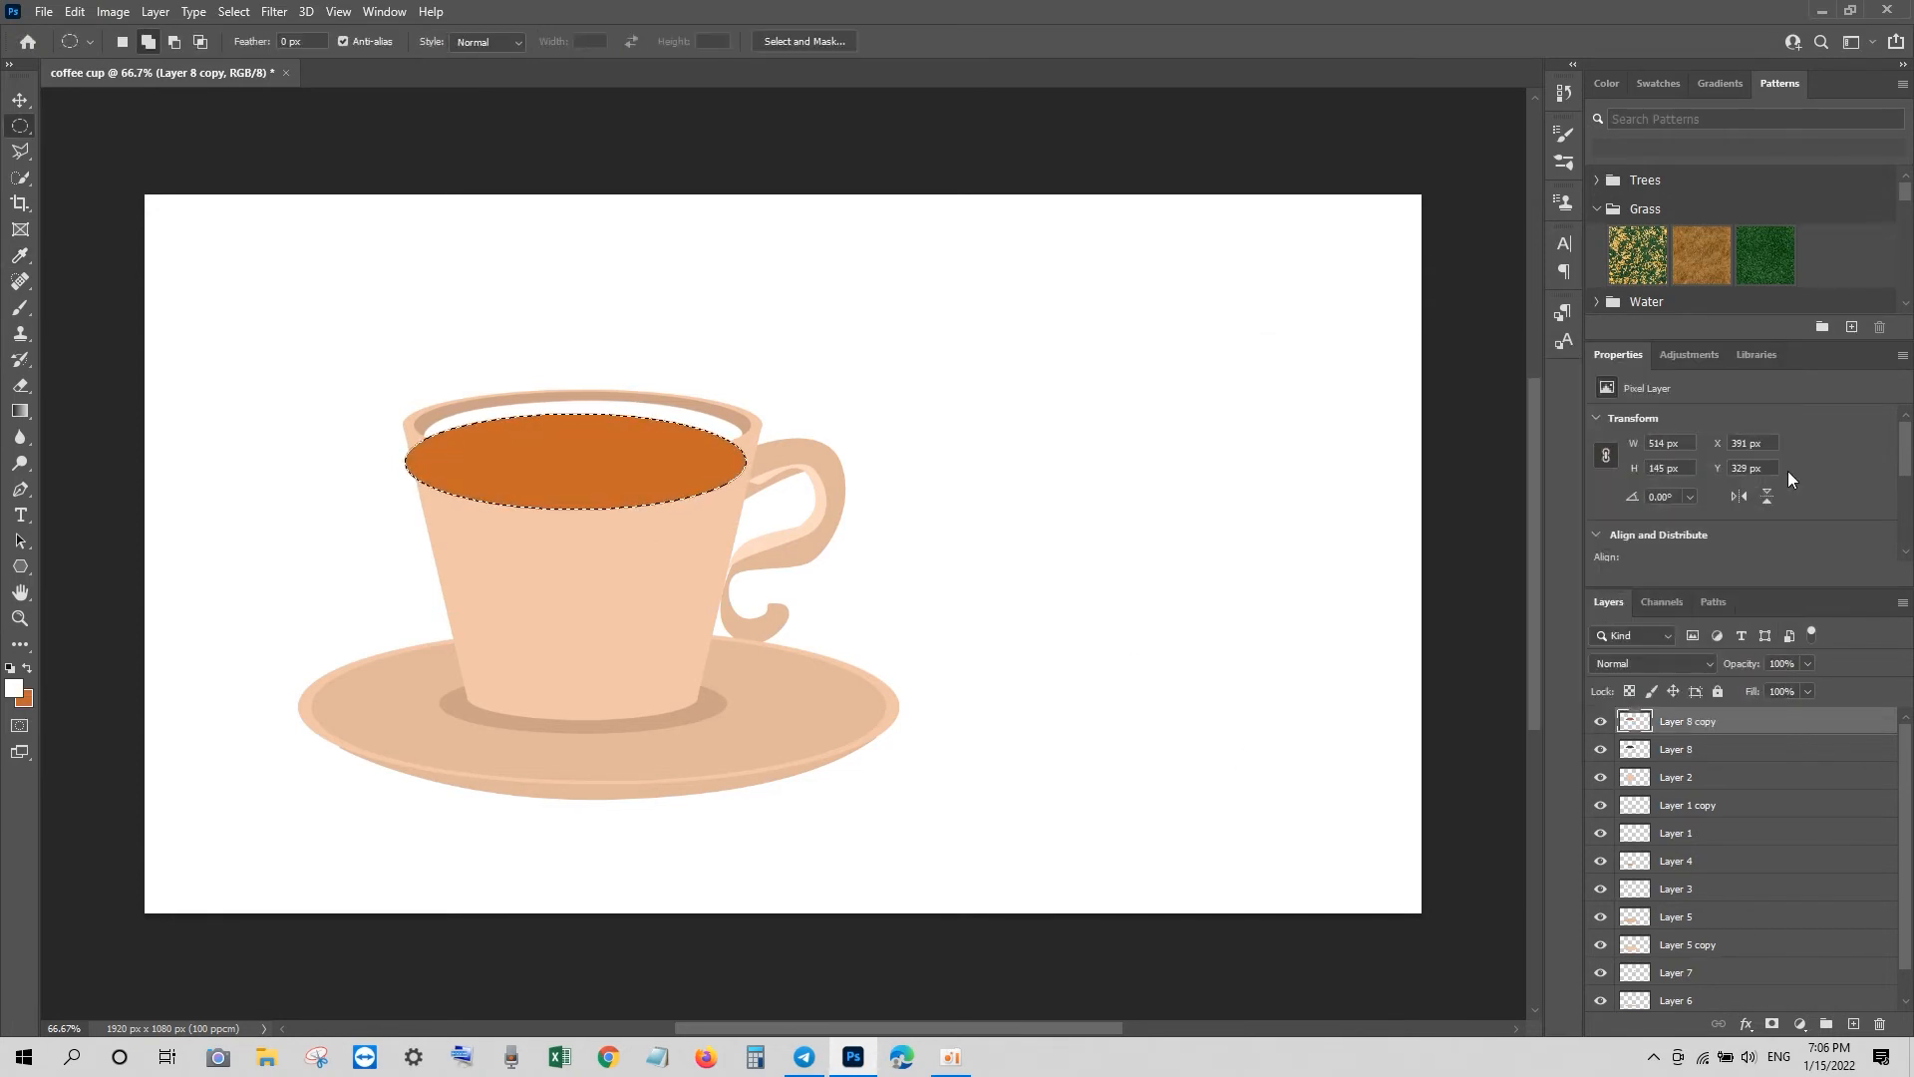
# Step: Refill the selected coffee ellipse copy with a vivid, highly saturated orange
pyautogui.click(24, 703)
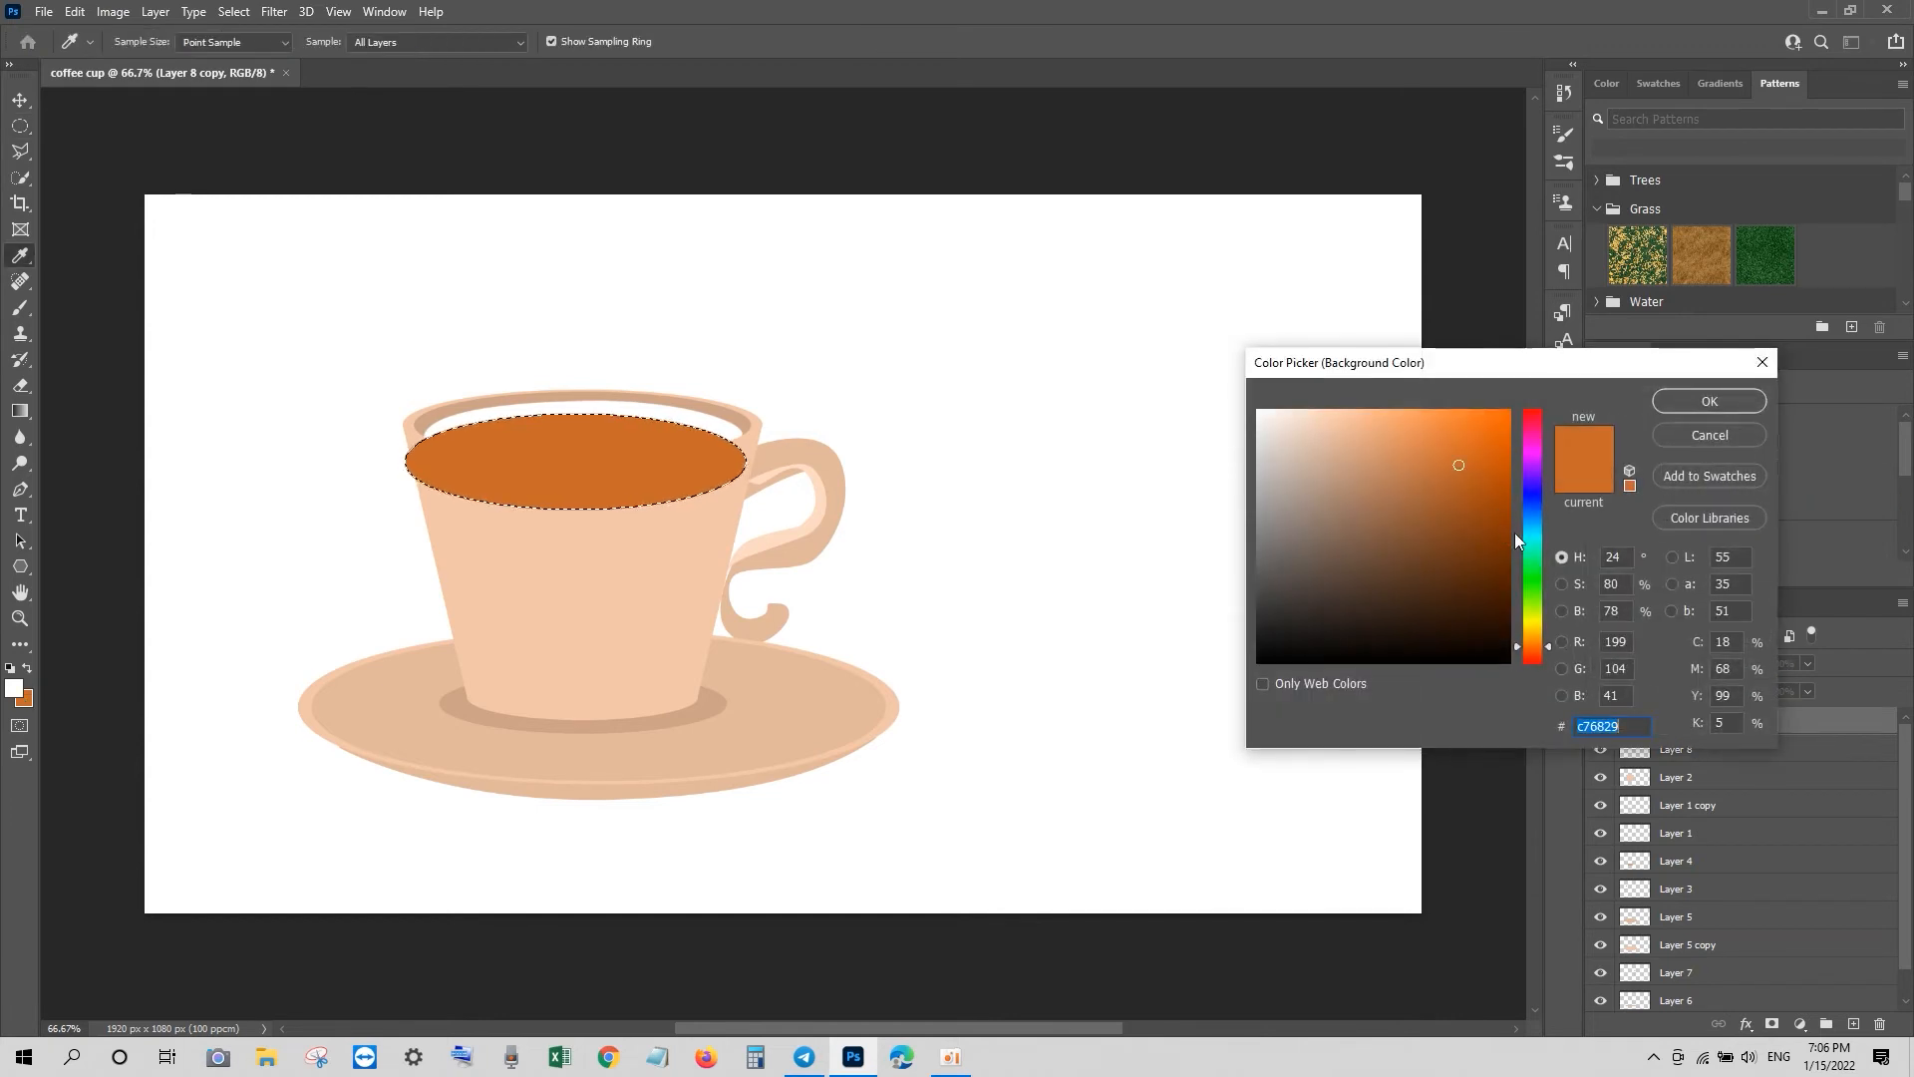
pyautogui.moveTo(1535, 658)
pyautogui.mouseDown()
pyautogui.moveTo(1532, 421)
pyautogui.moveTo(1531, 658)
pyautogui.mouseUp()
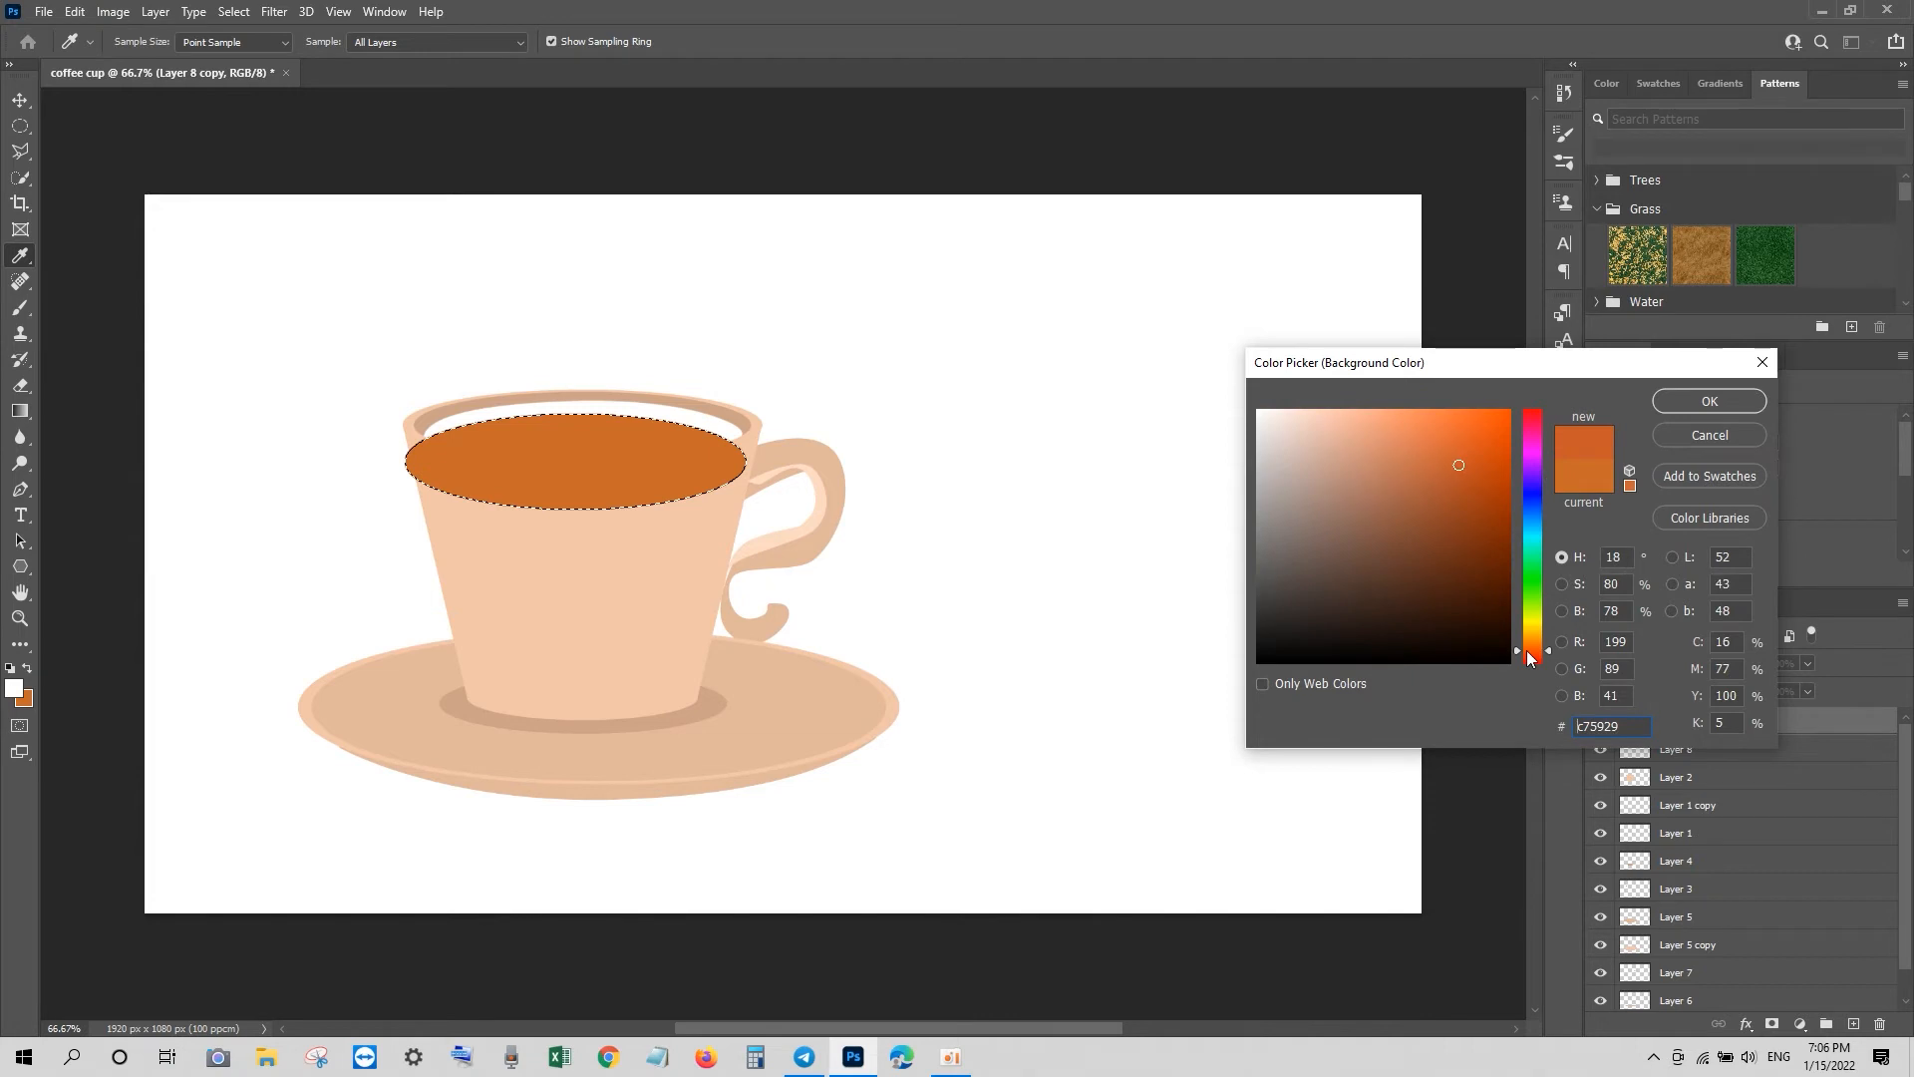
pyautogui.moveTo(1536, 646); pyautogui.dragTo(1536, 654)
pyautogui.click(1425, 421)
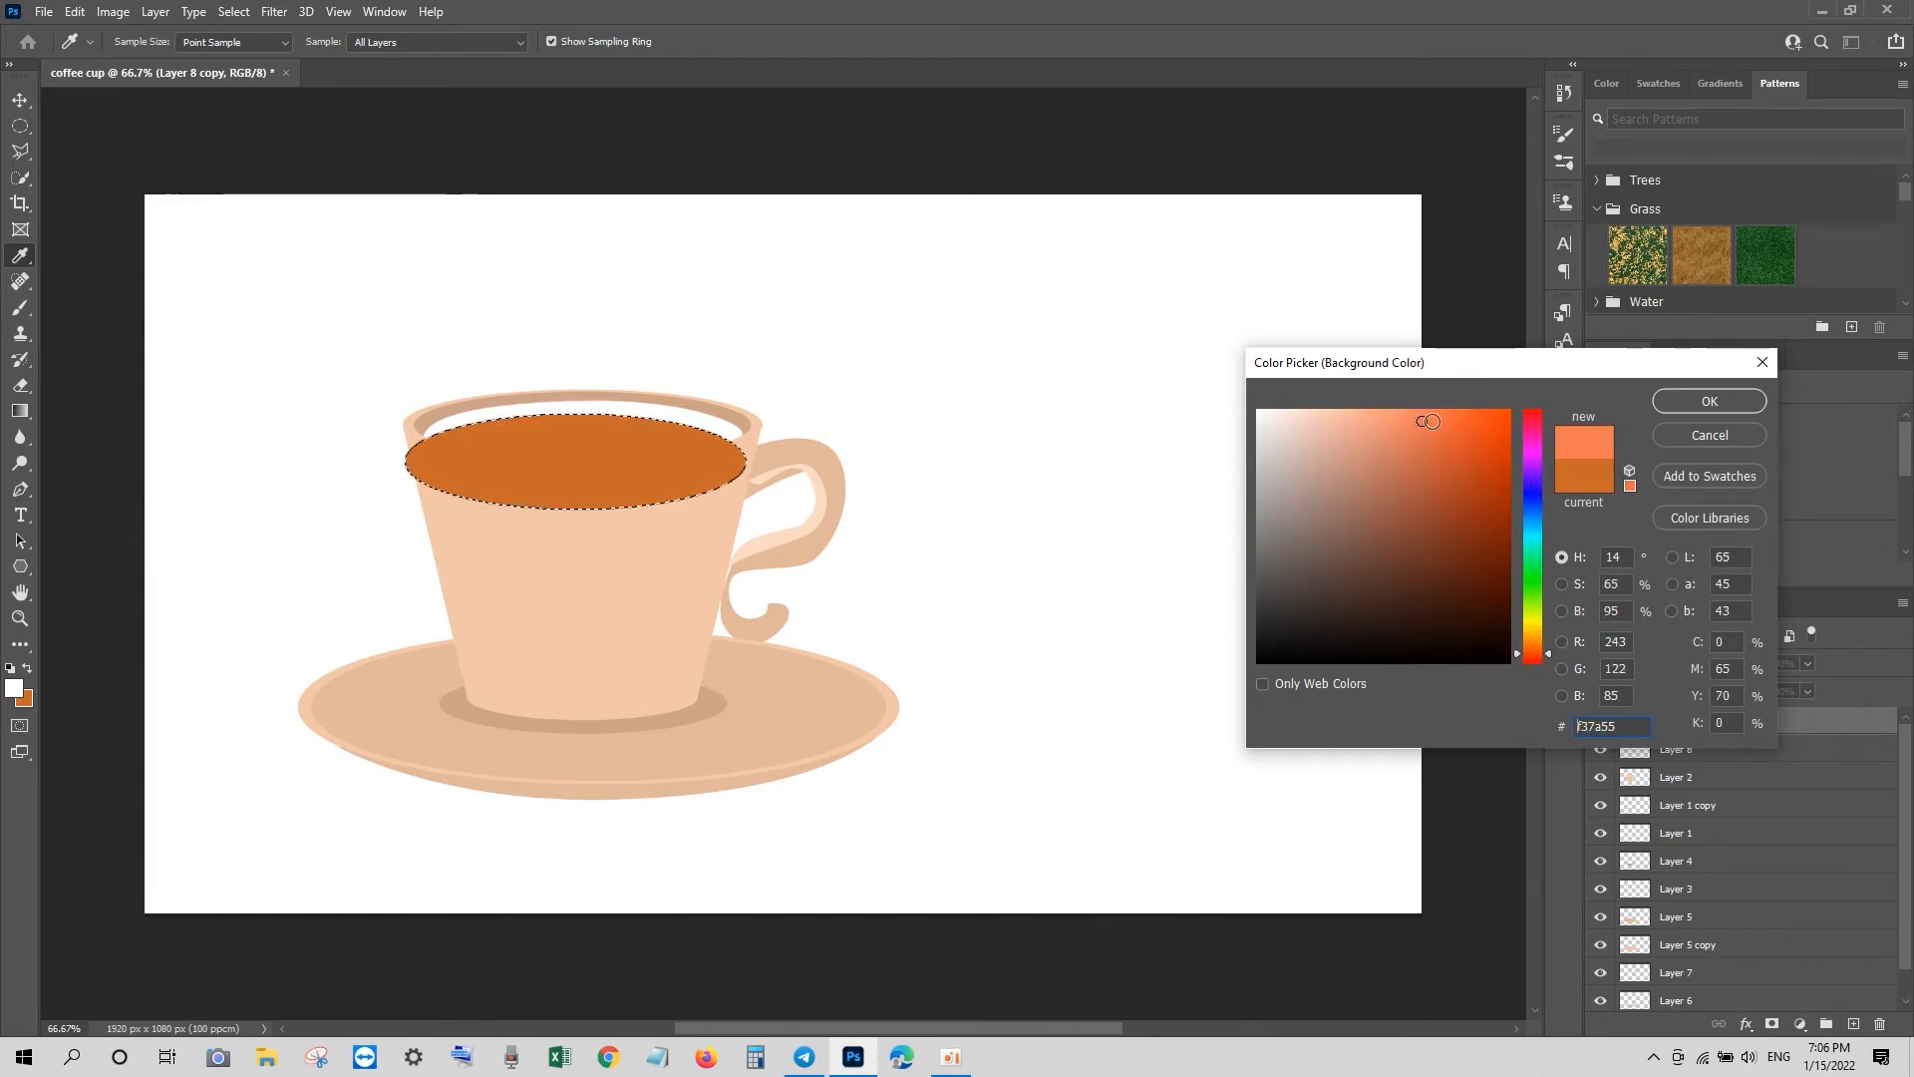
pyautogui.moveTo(1535, 658); pyautogui.dragTo(1541, 656)
pyautogui.click(795, 610)
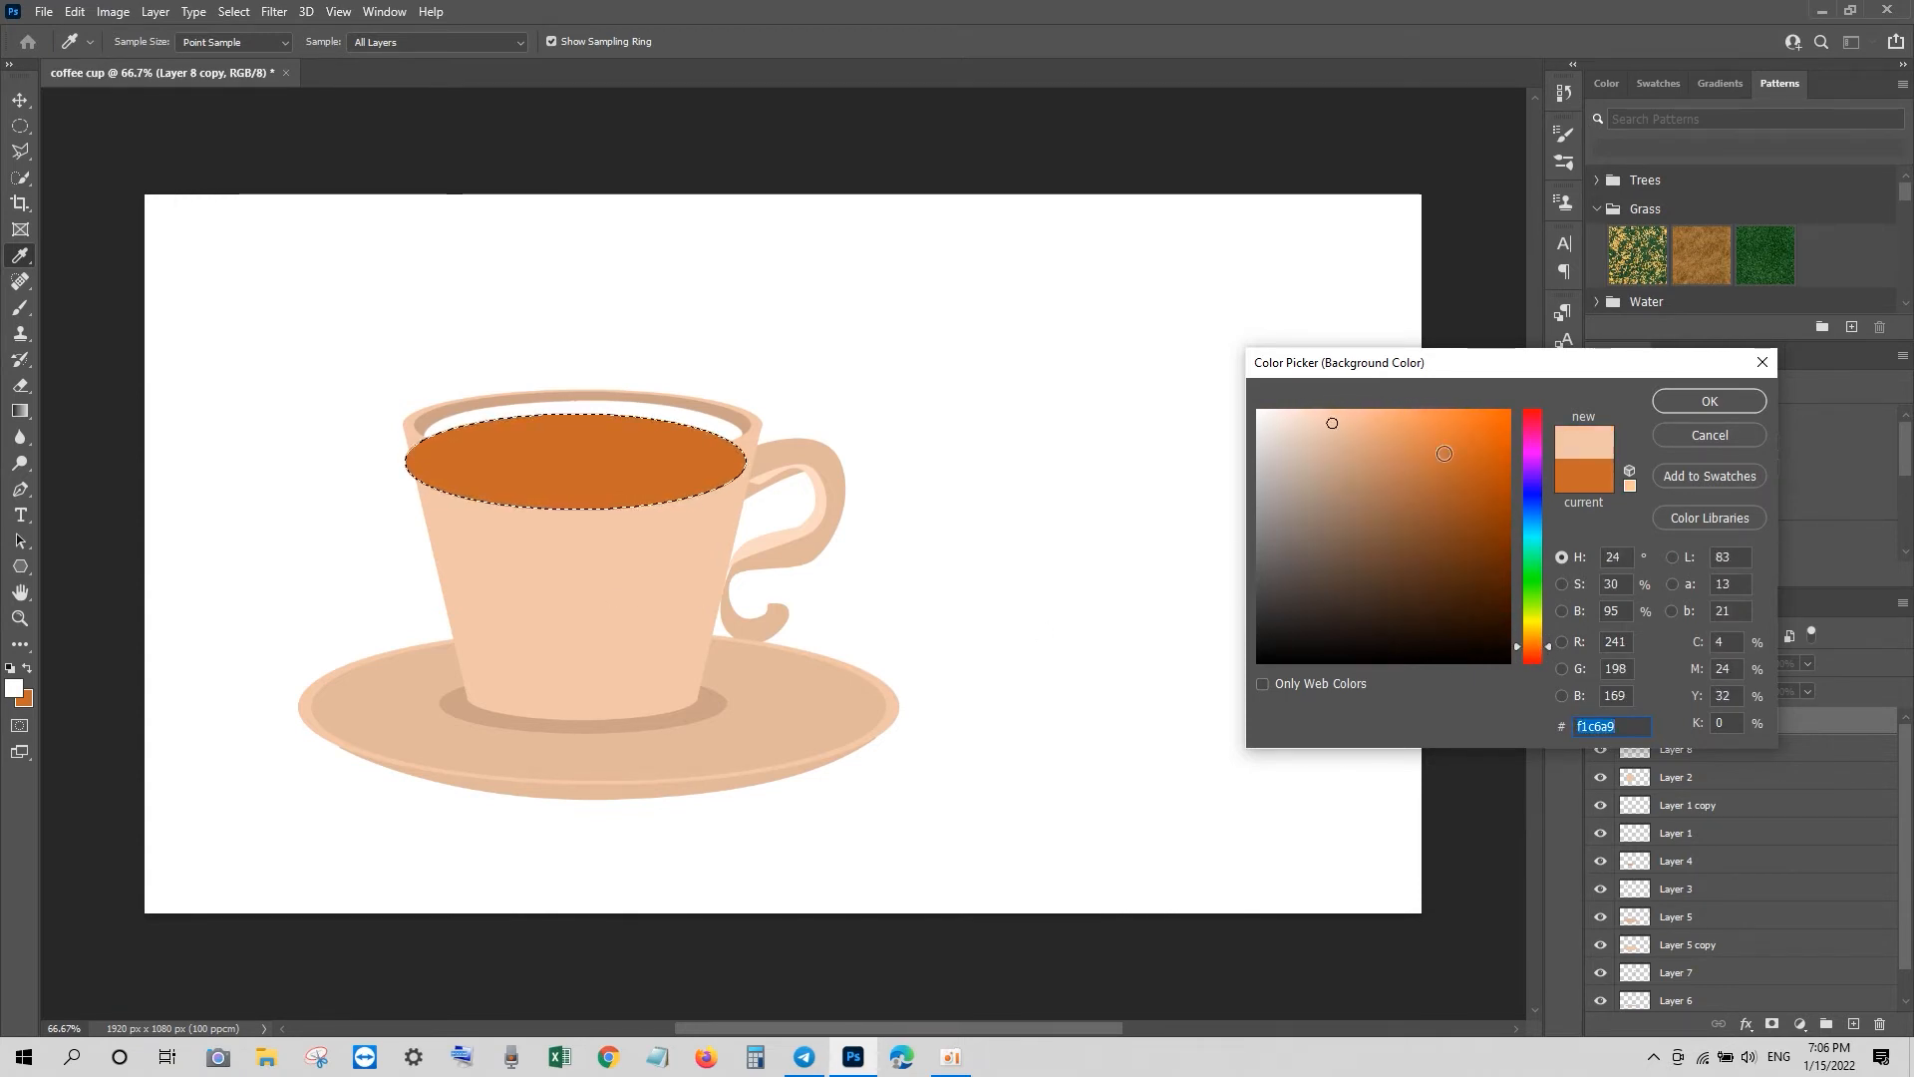
pyautogui.moveTo(1394, 480); pyautogui.dragTo(1446, 463)
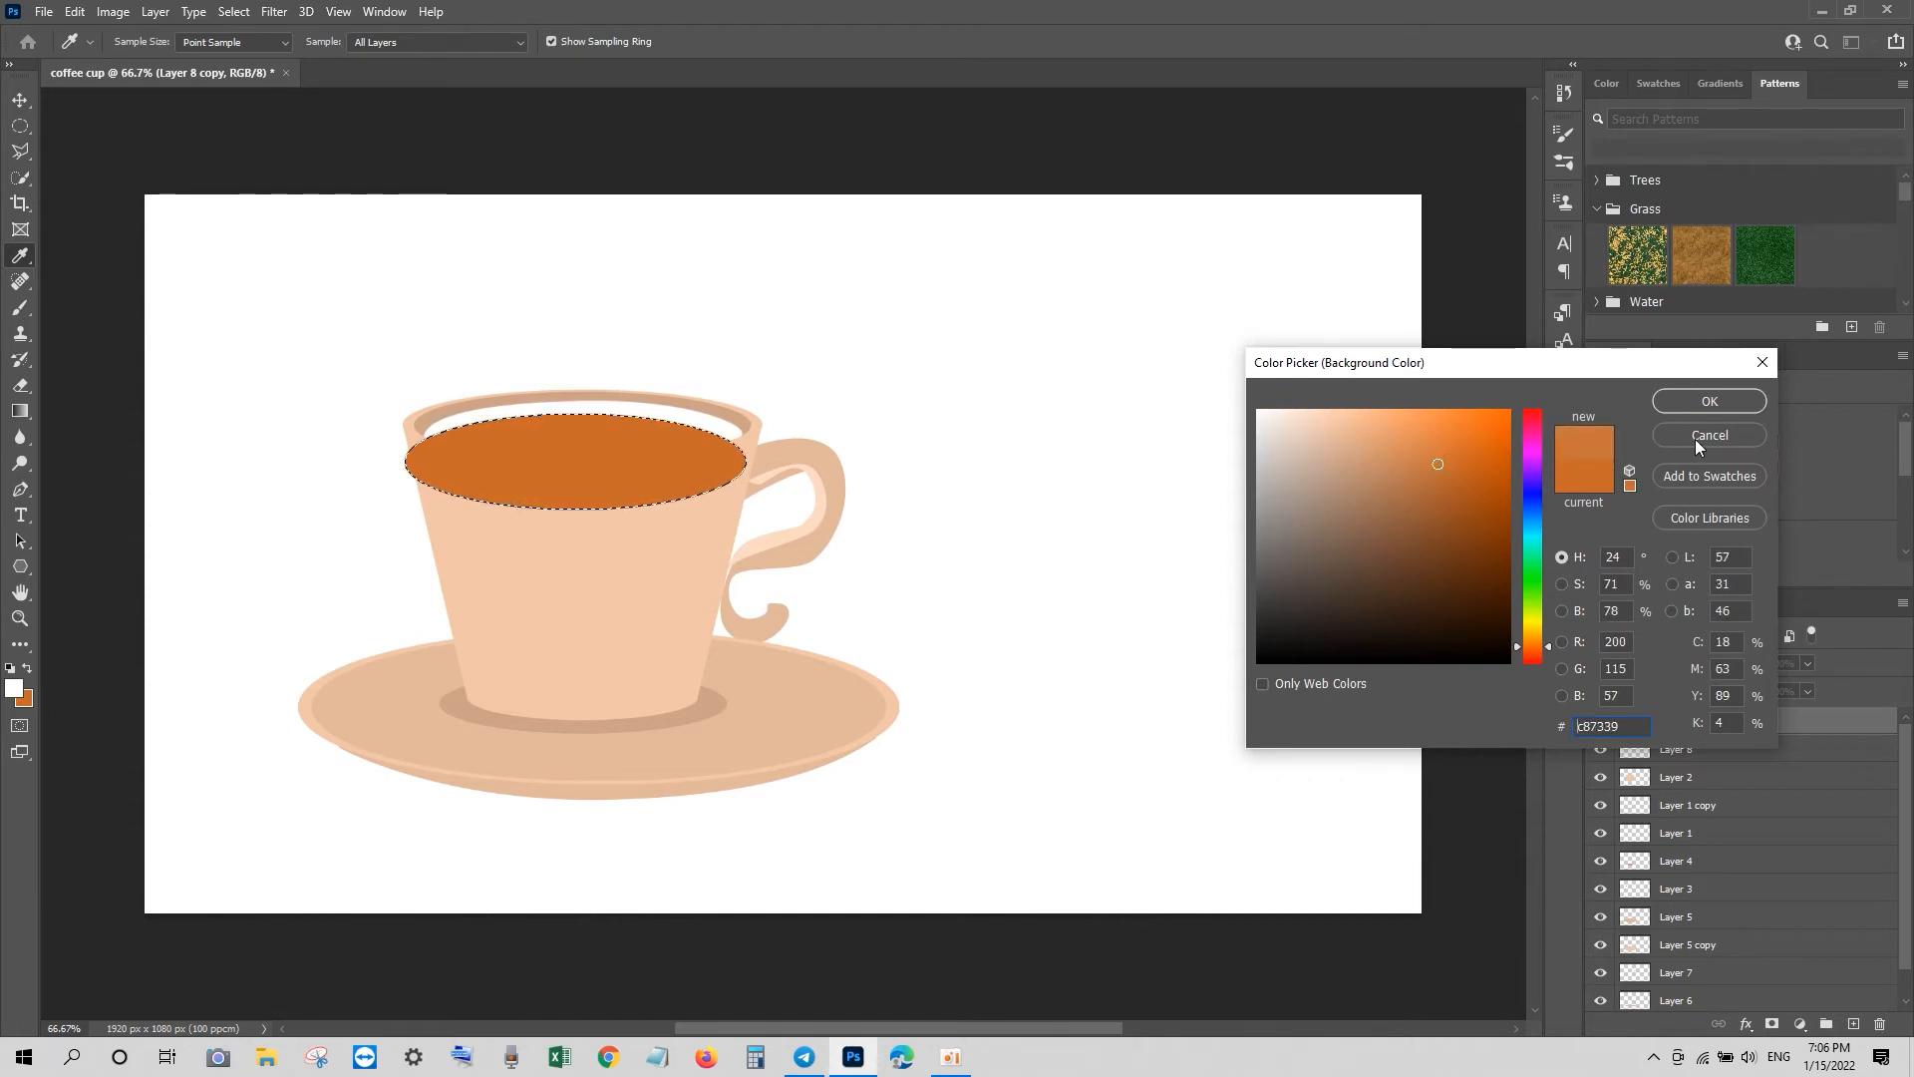
pyautogui.moveTo(1538, 646)
pyautogui.mouseDown()
pyautogui.moveTo(1530, 668)
pyautogui.moveTo(1538, 650)
pyautogui.mouseUp()
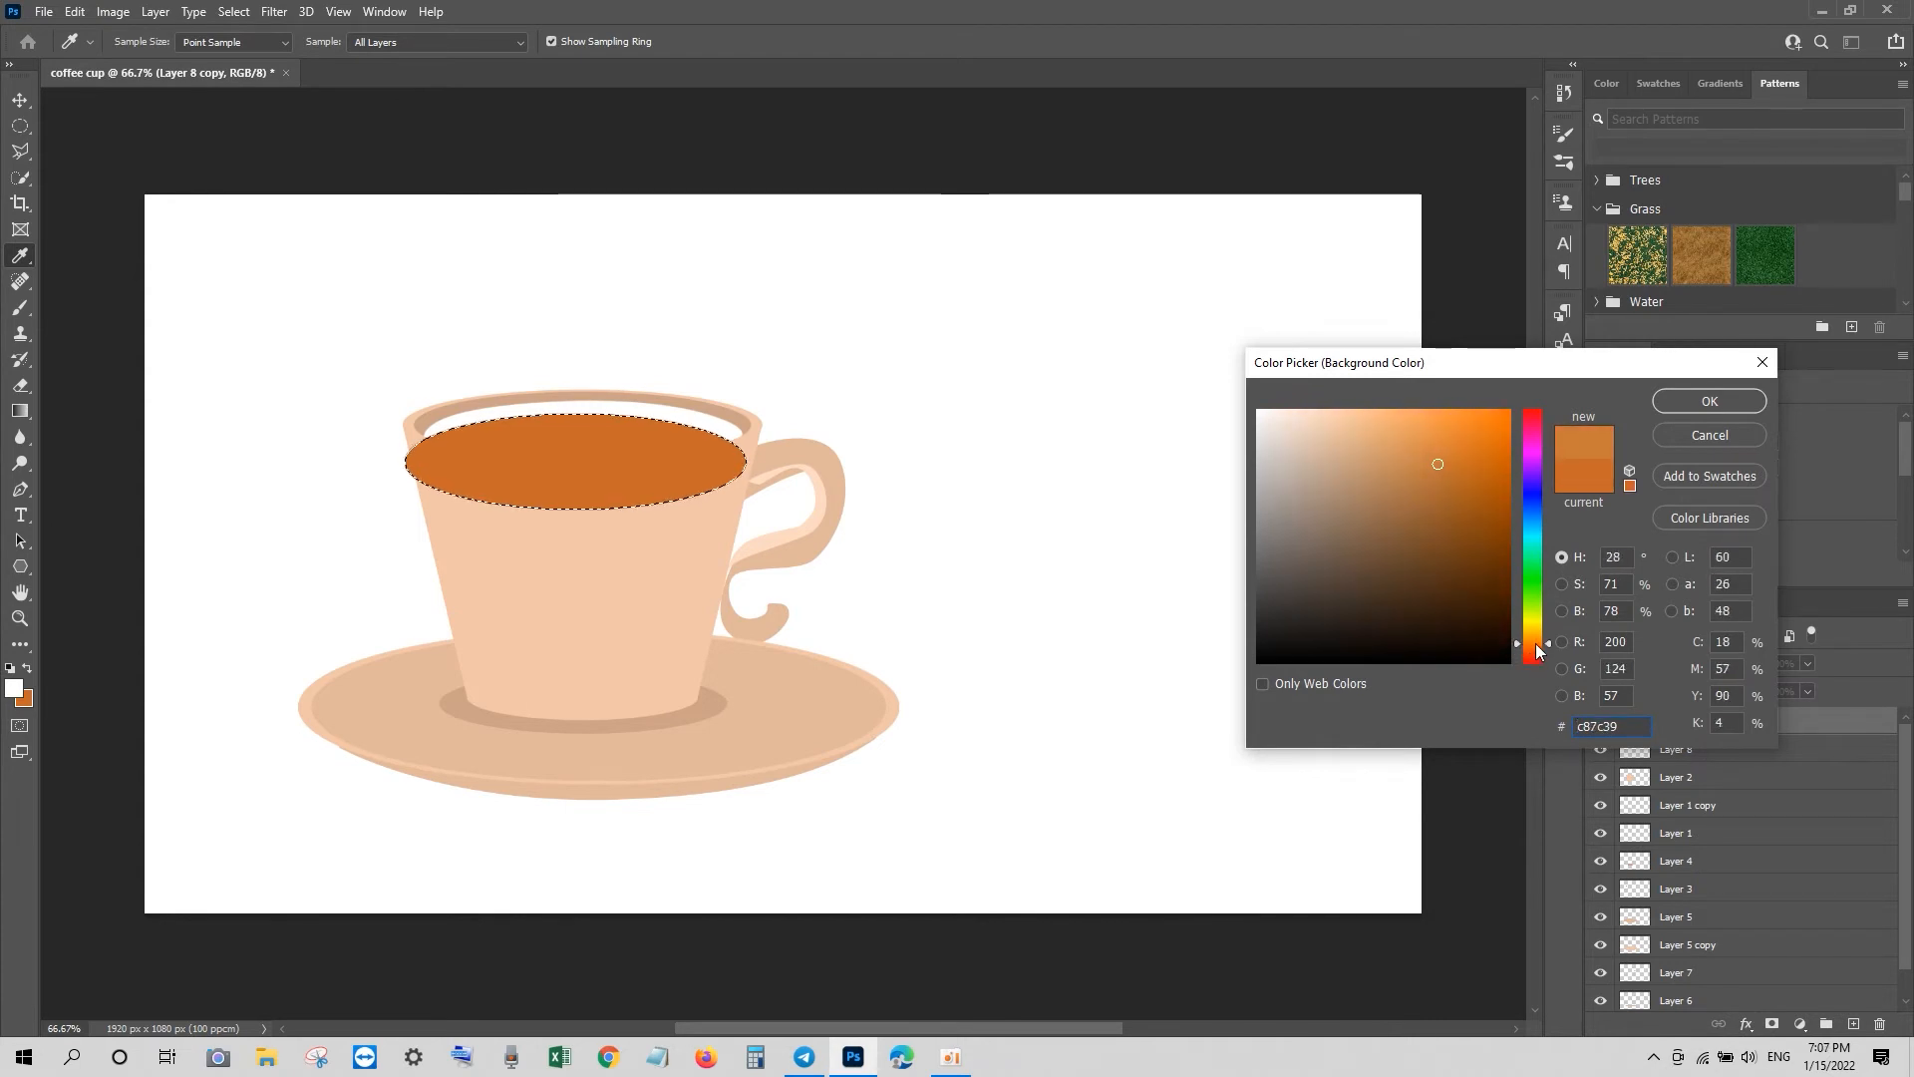
pyautogui.click(1501, 558)
pyautogui.click(1505, 504)
pyautogui.click(1505, 430)
pyautogui.click(1709, 401)
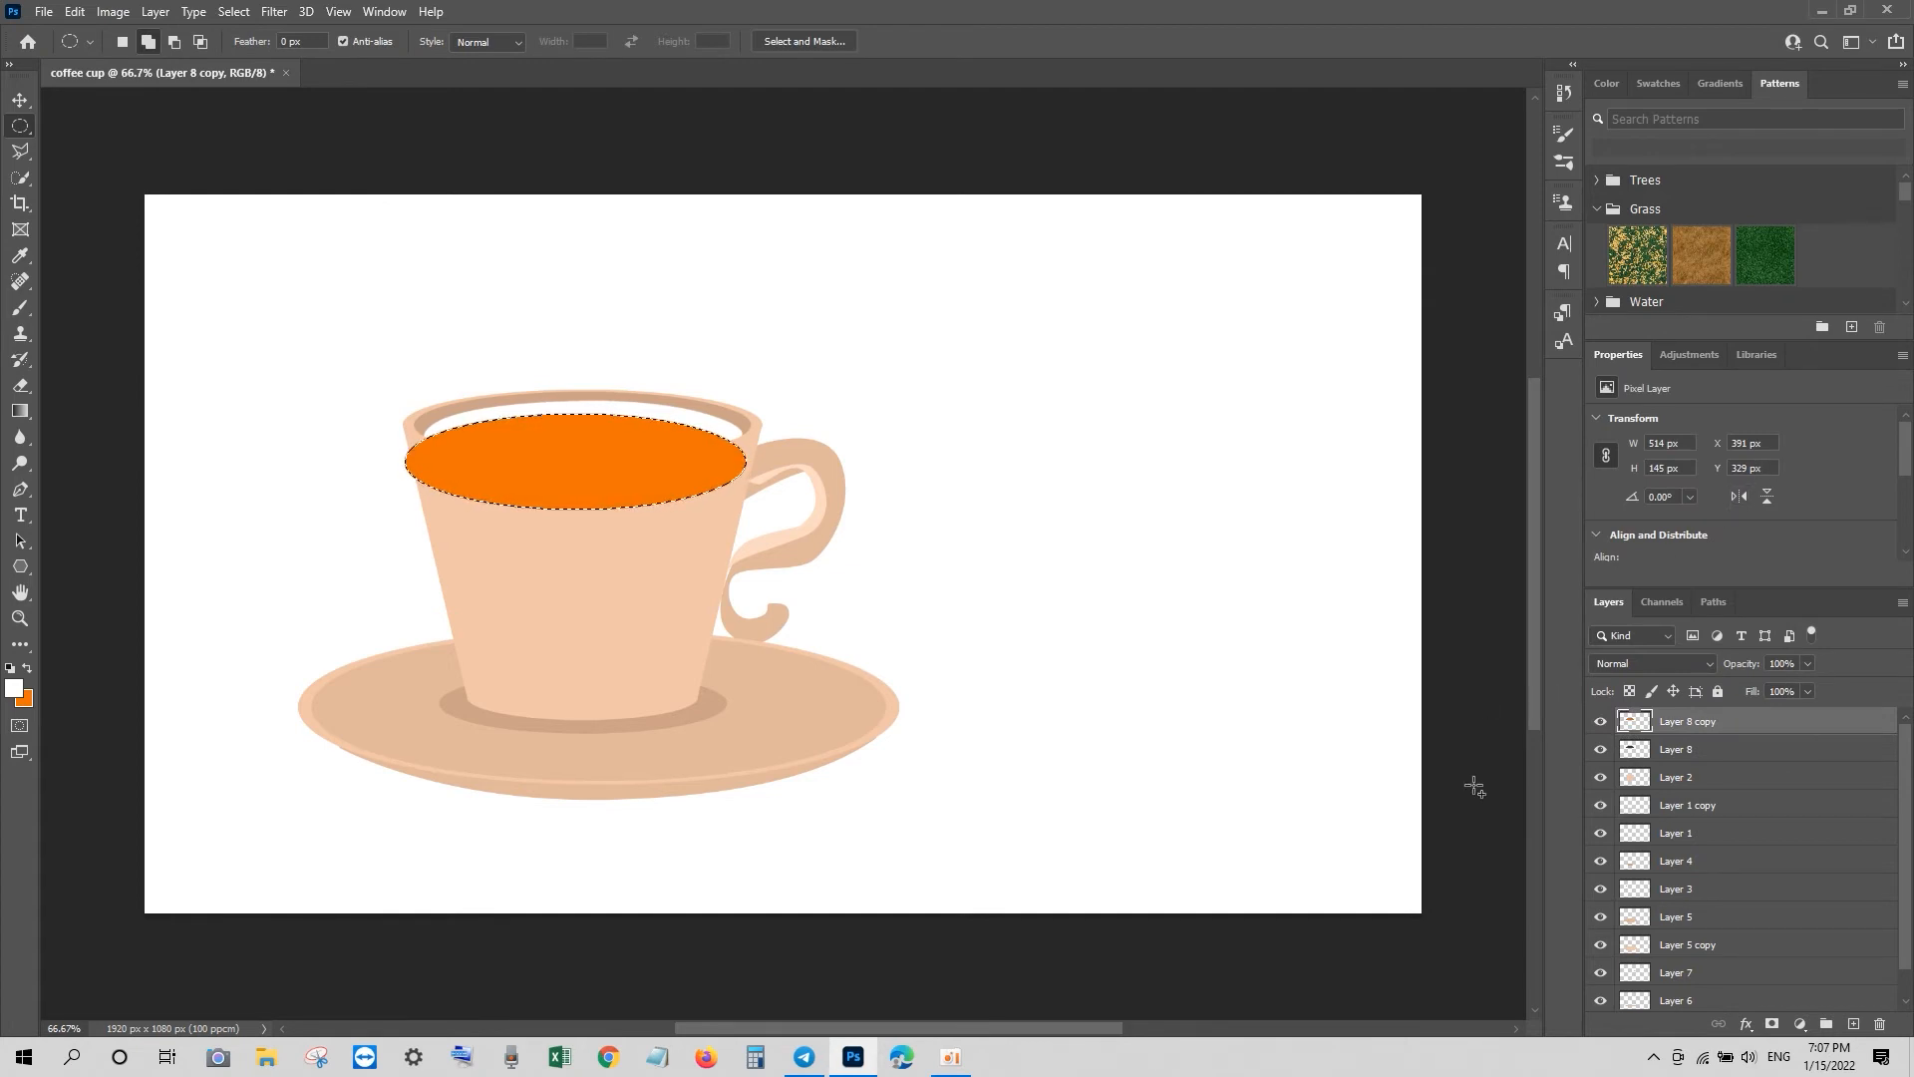
# Step: Fill the coffee ellipse copy with orange #f27e17 and deselect
pyautogui.click(24, 700)
pyautogui.click(791, 711)
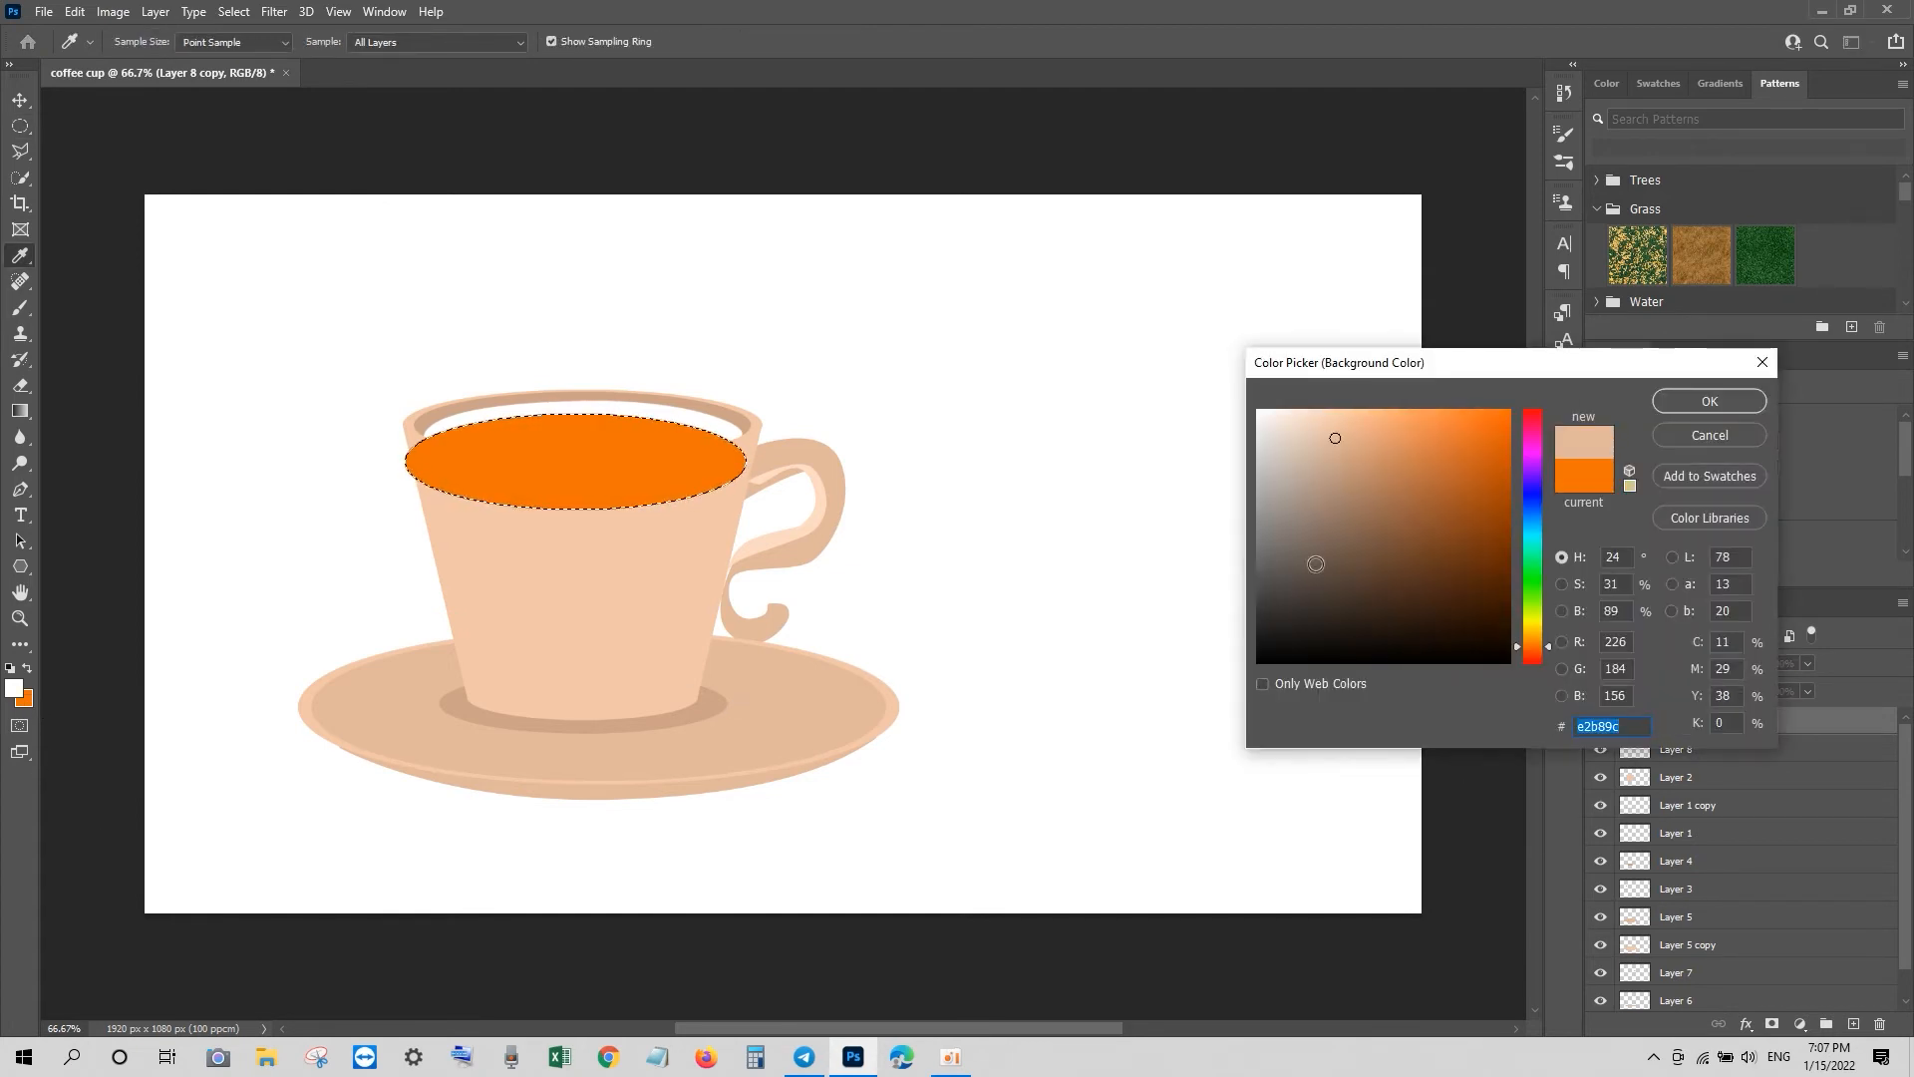
pyautogui.click(1388, 415)
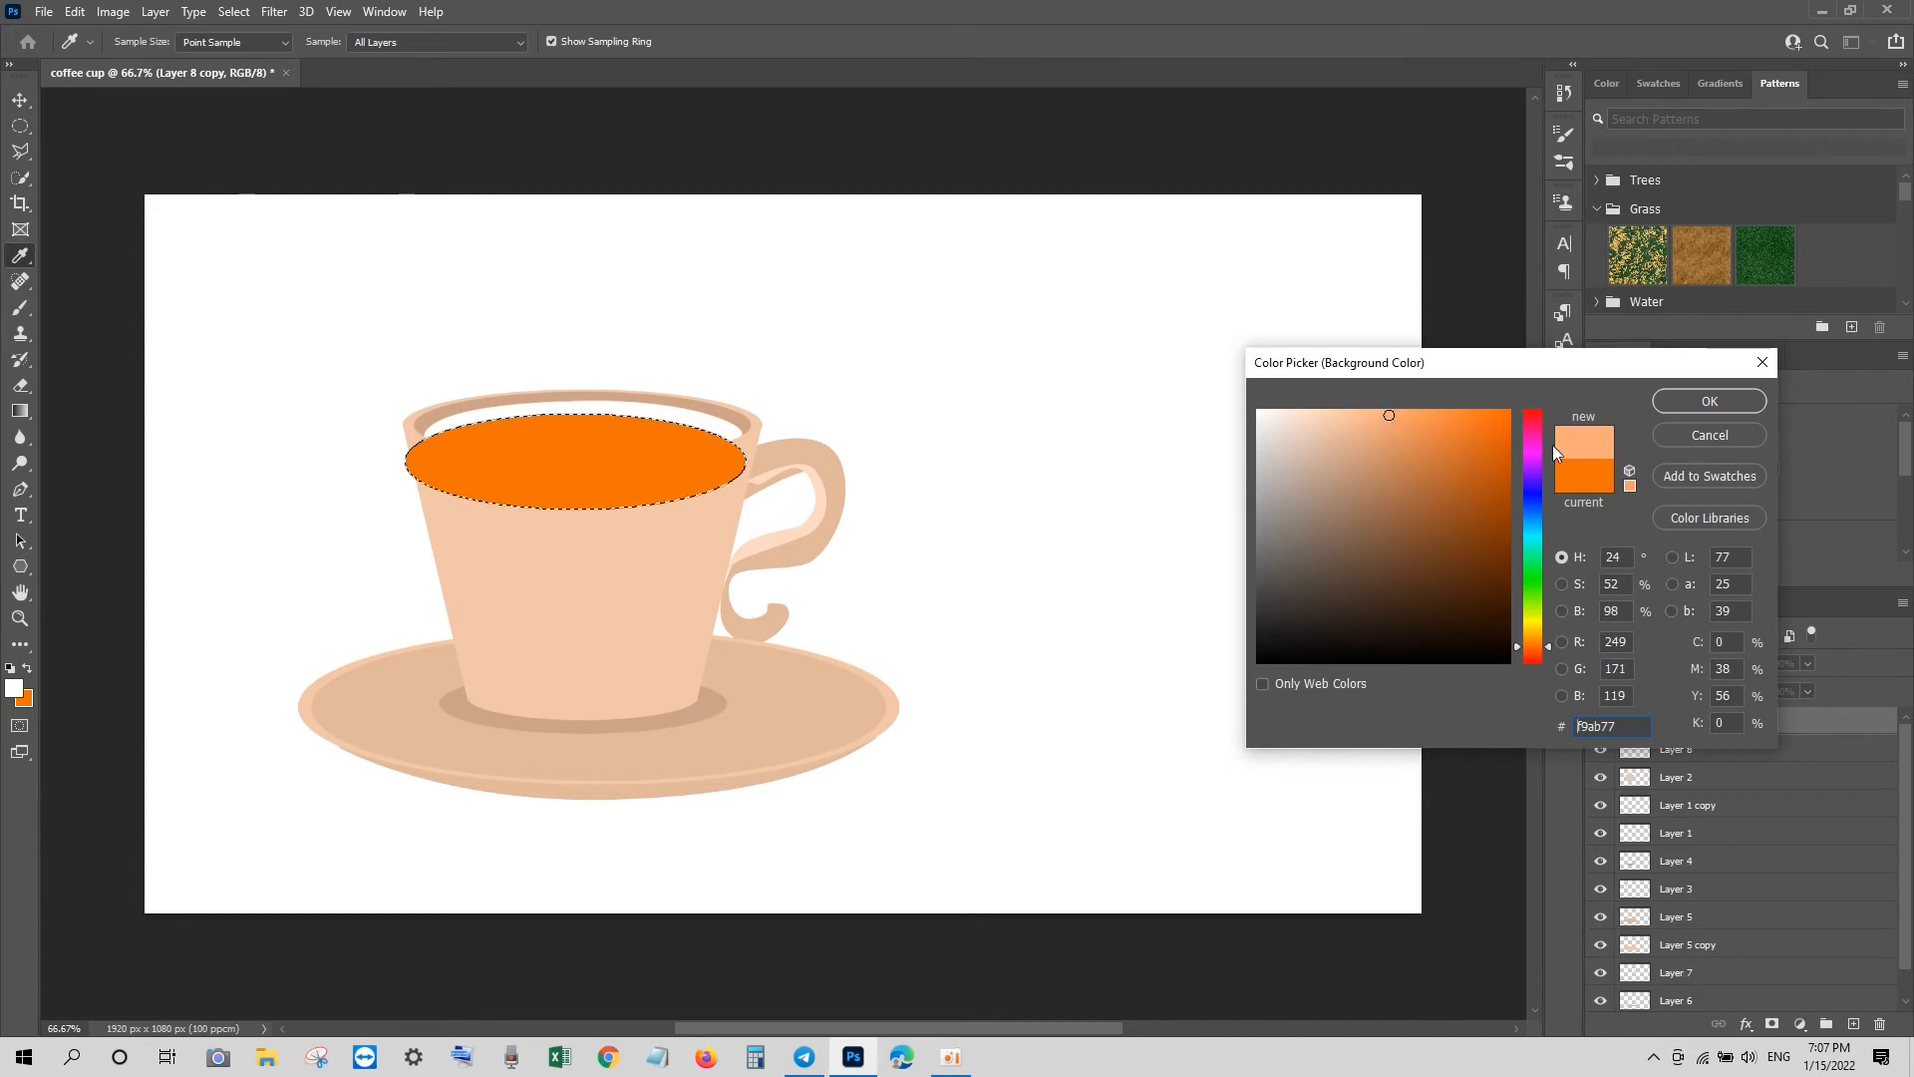
pyautogui.click(1523, 638)
pyautogui.moveTo(1523, 635); pyautogui.dragTo(1524, 638)
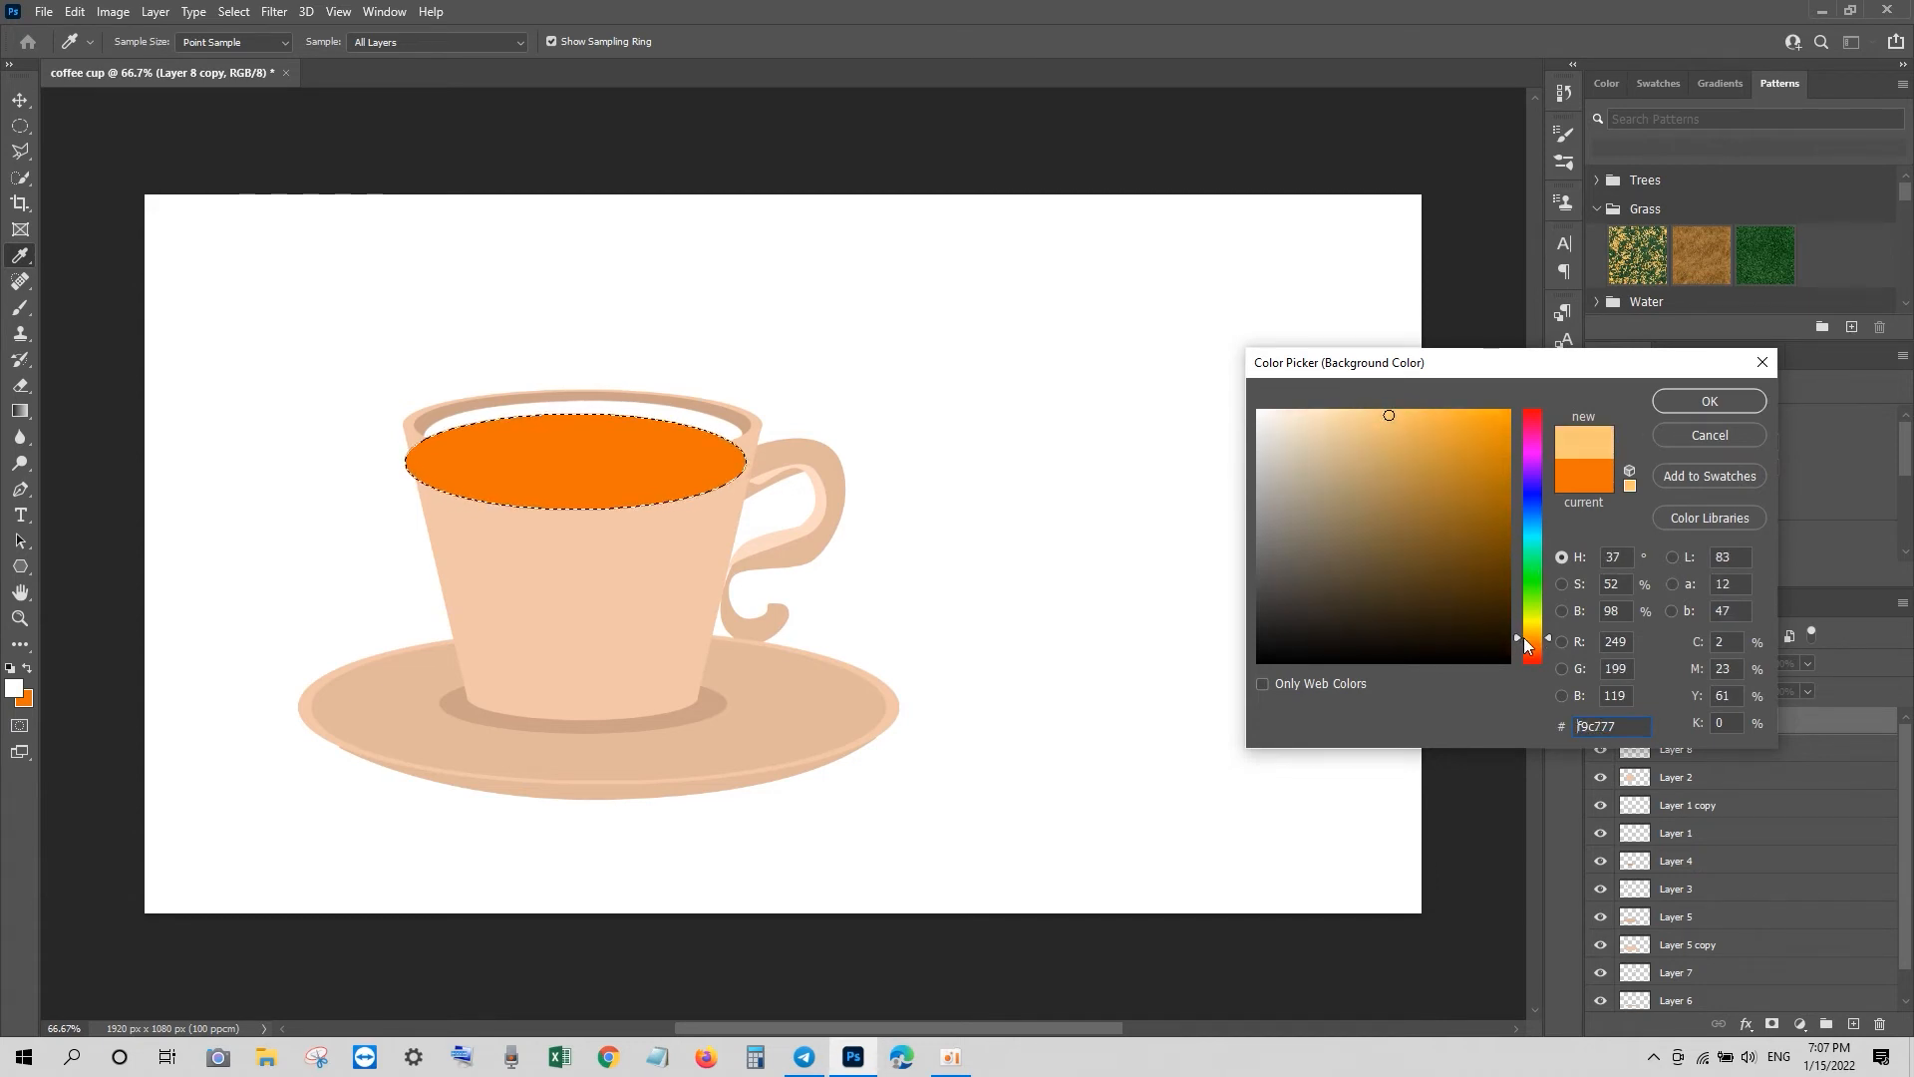
pyautogui.click(1504, 413)
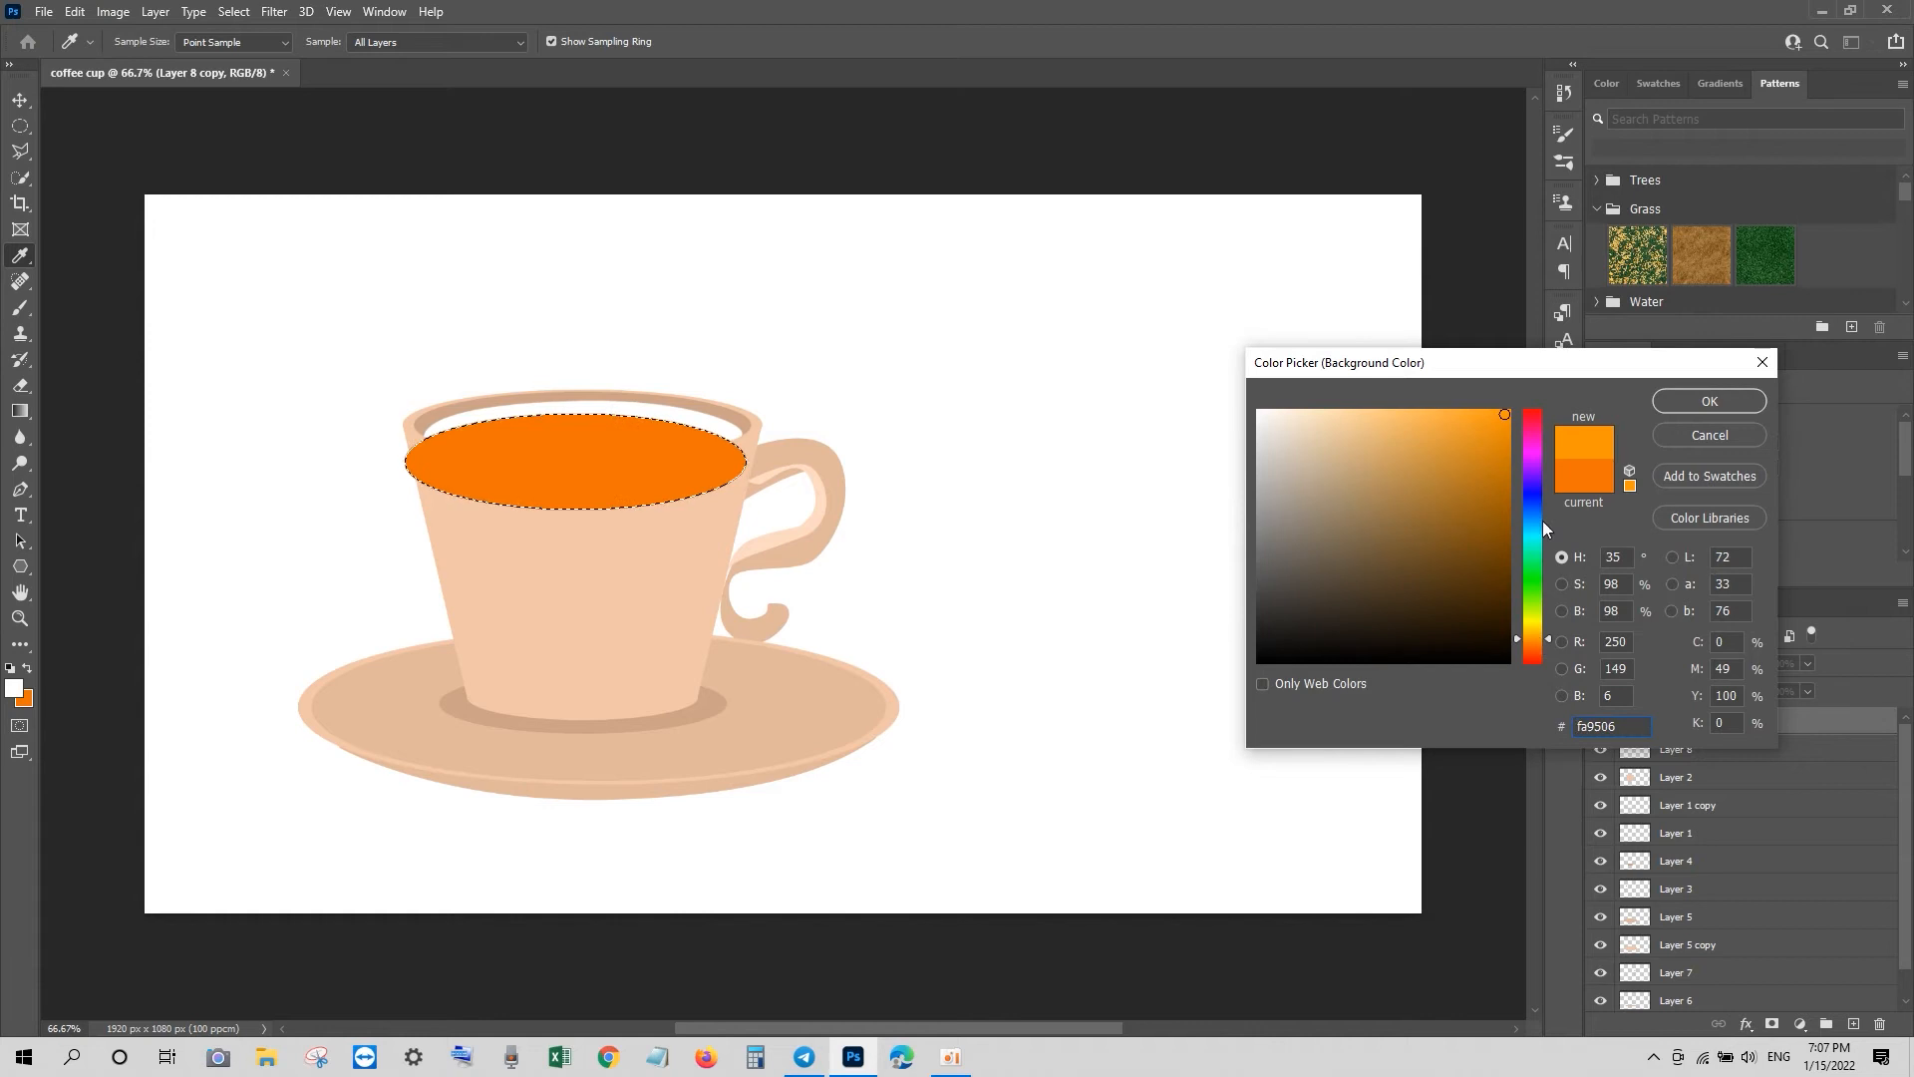
pyautogui.moveTo(1524, 598); pyautogui.dragTo(1551, 643)
pyautogui.click(1461, 412)
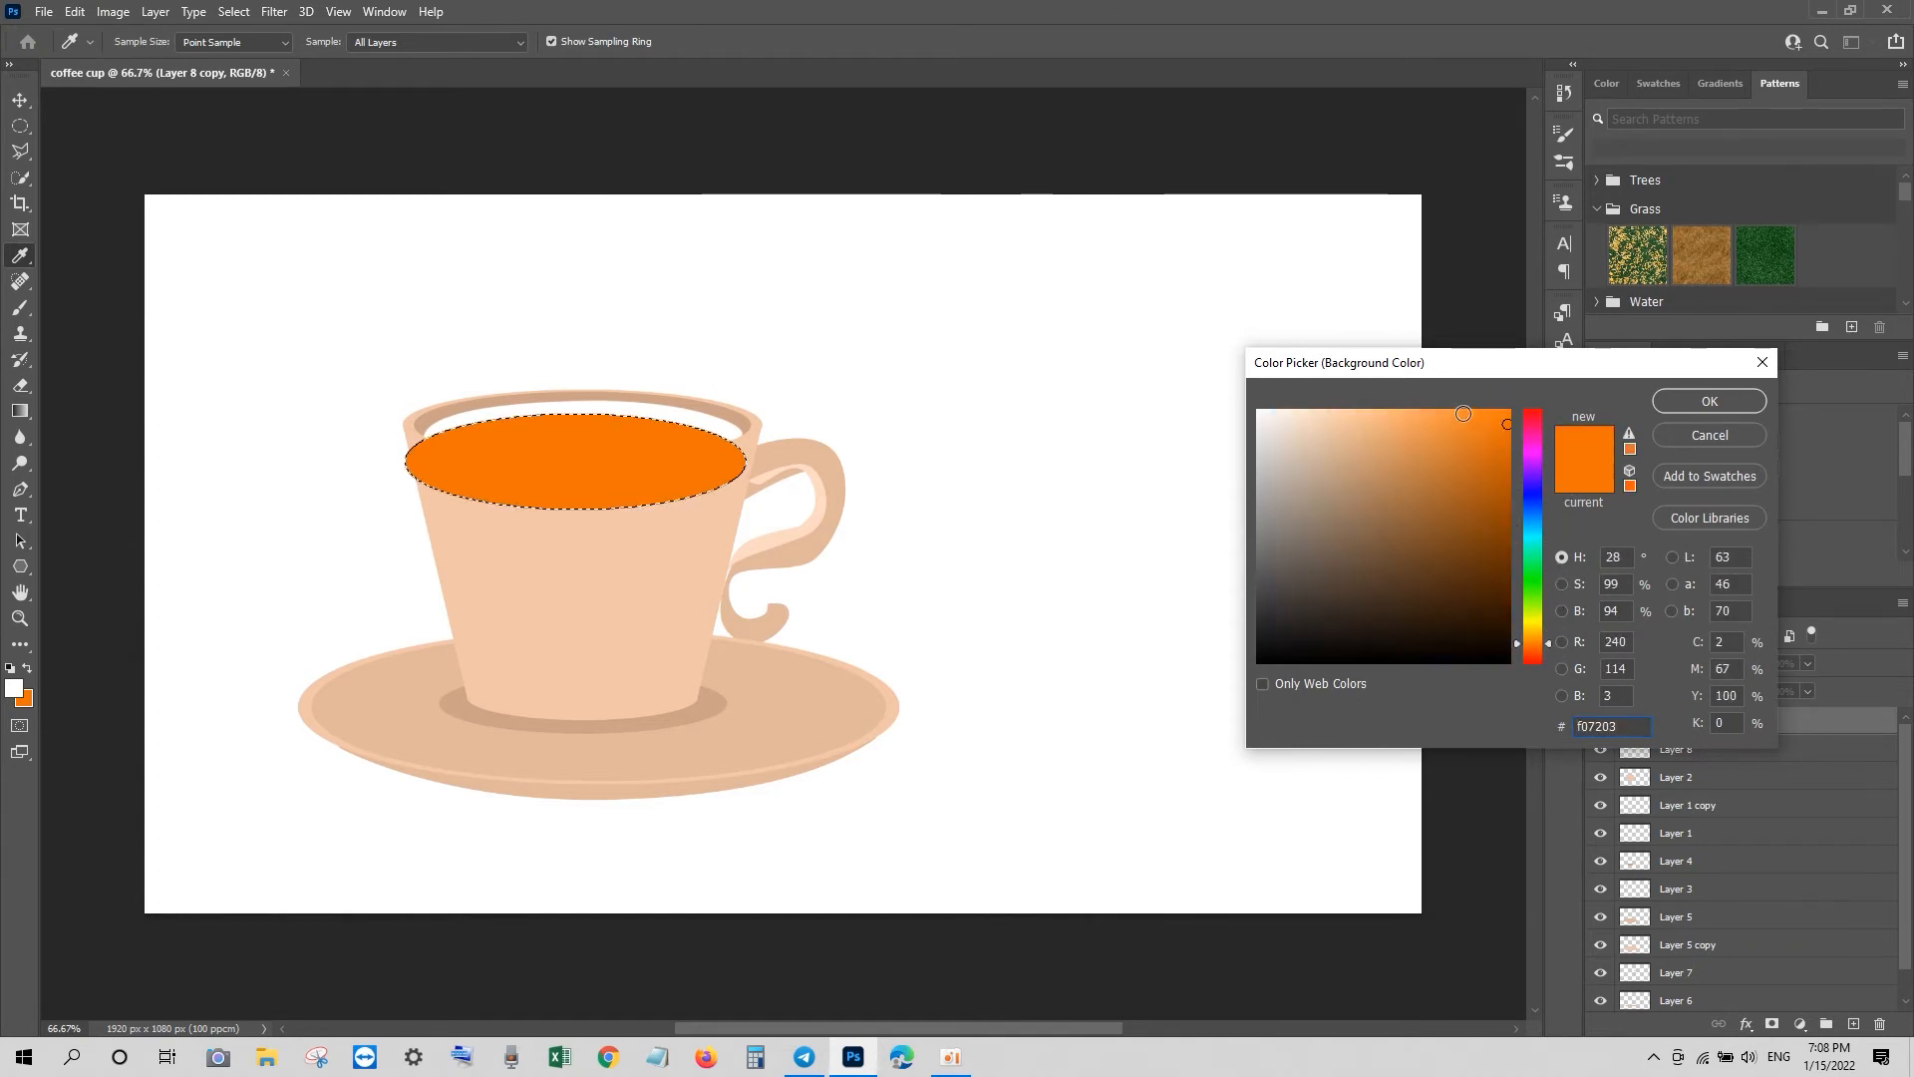
pyautogui.click(1487, 423)
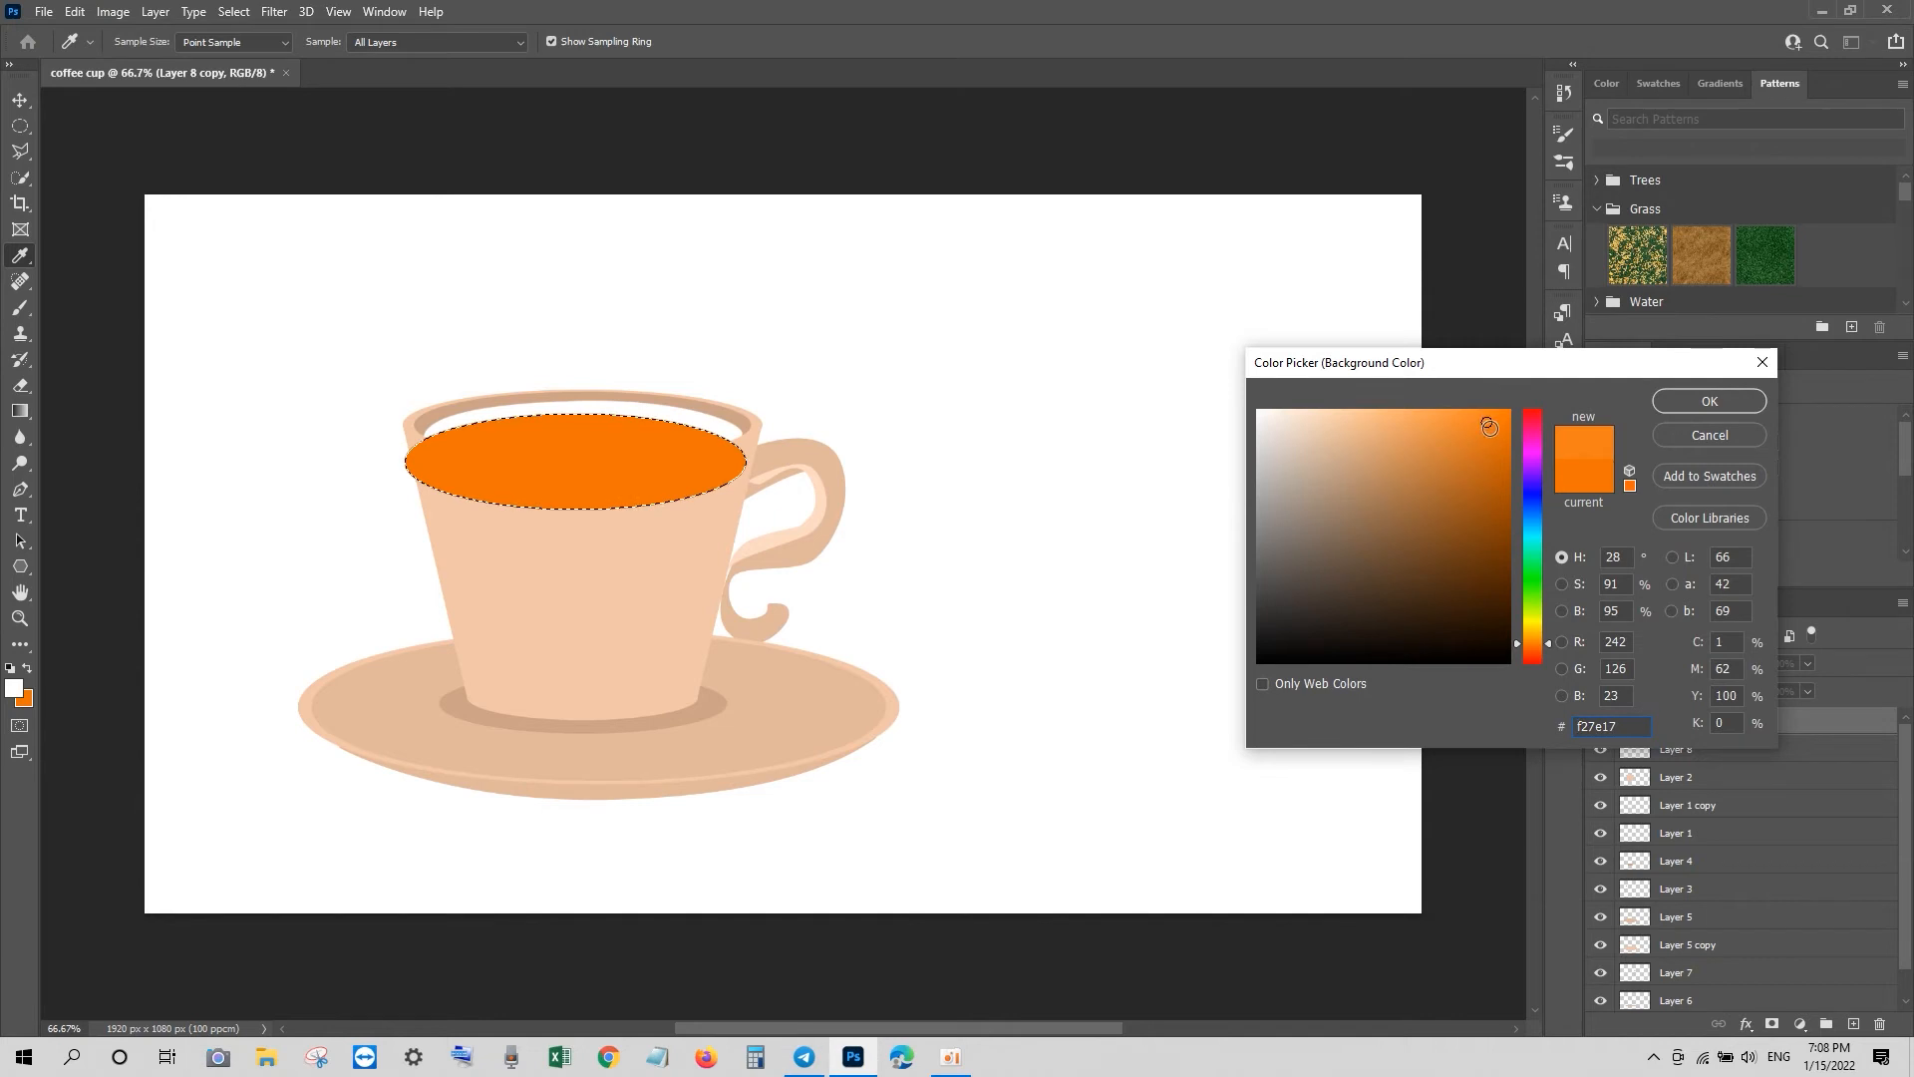
pyautogui.click(1683, 403)
pyautogui.hotkey('ctrl', 'BackSpace')
pyautogui.hotkey('ctrl', 'd')
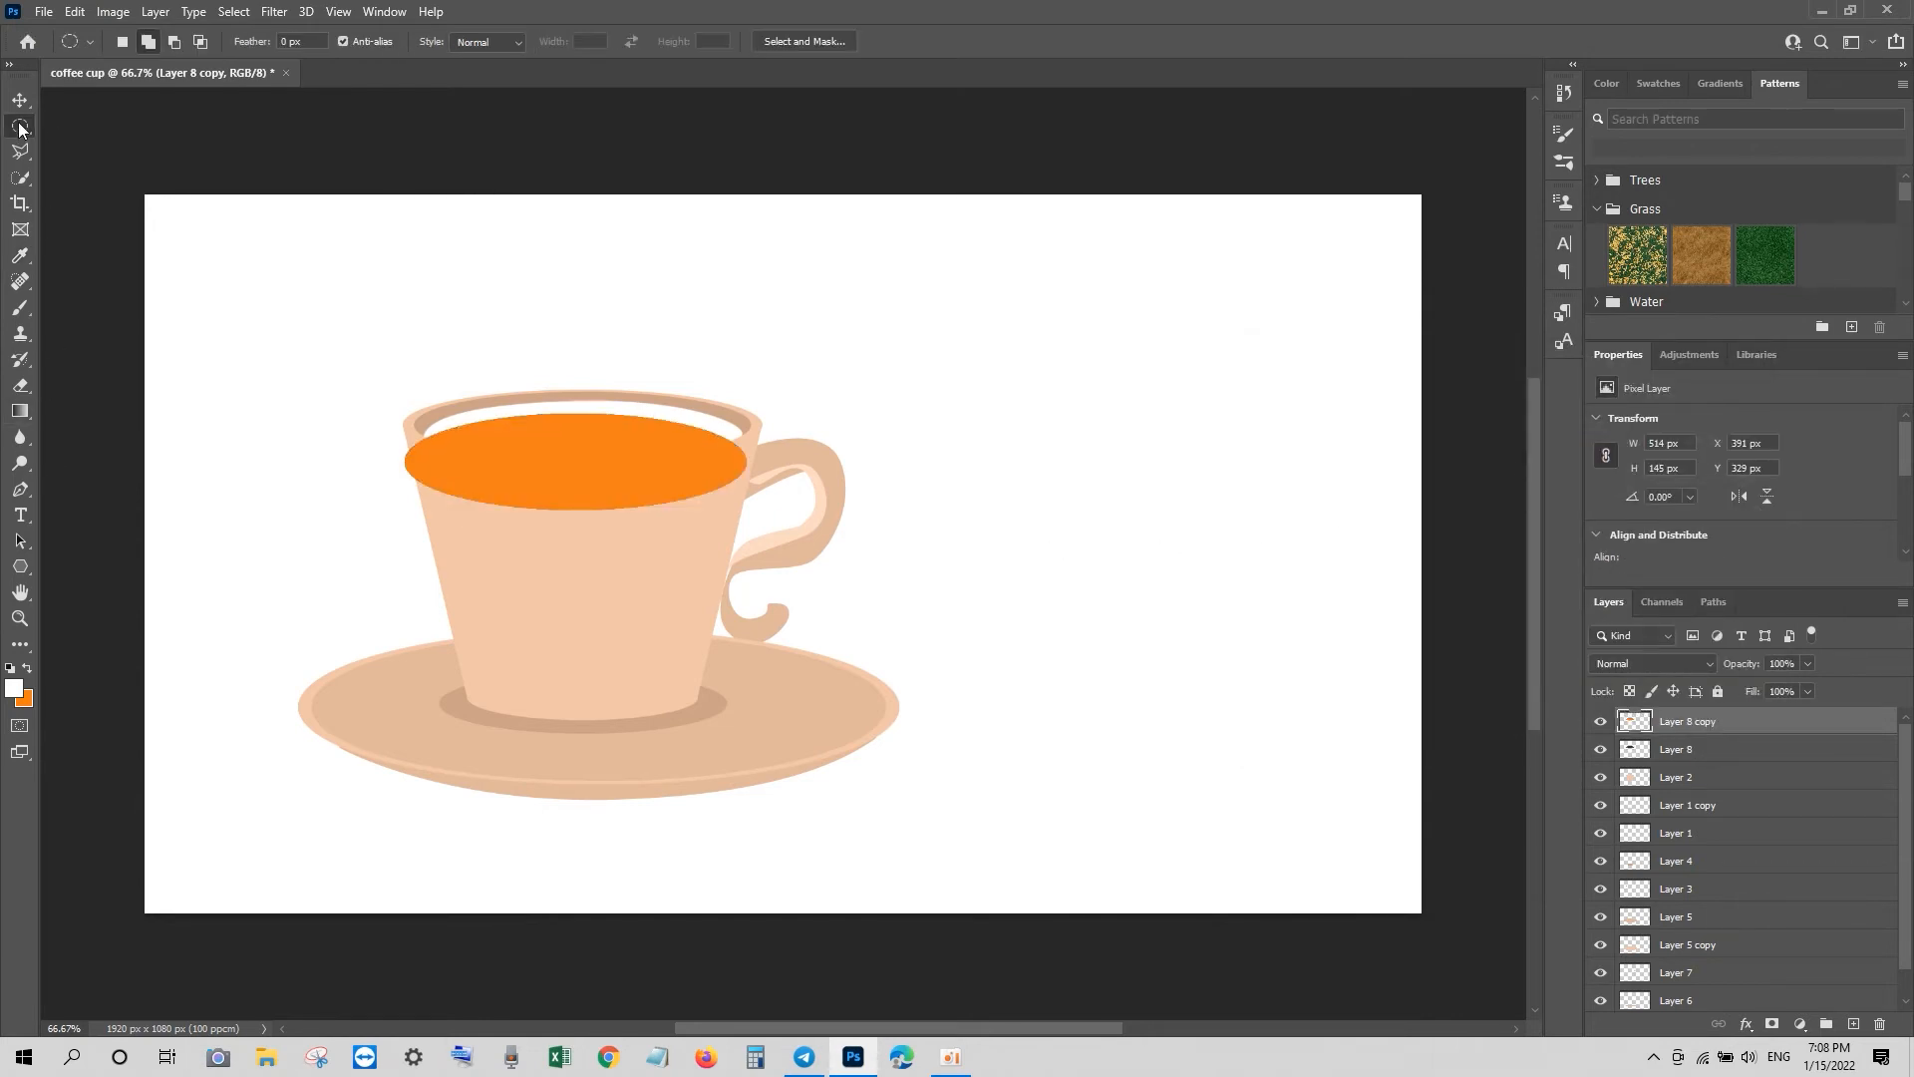
# Step: Draw a closed Pen path with an S-curved inner edge around the half of the orange ellipse nearest the handle
pyautogui.click(20, 489)
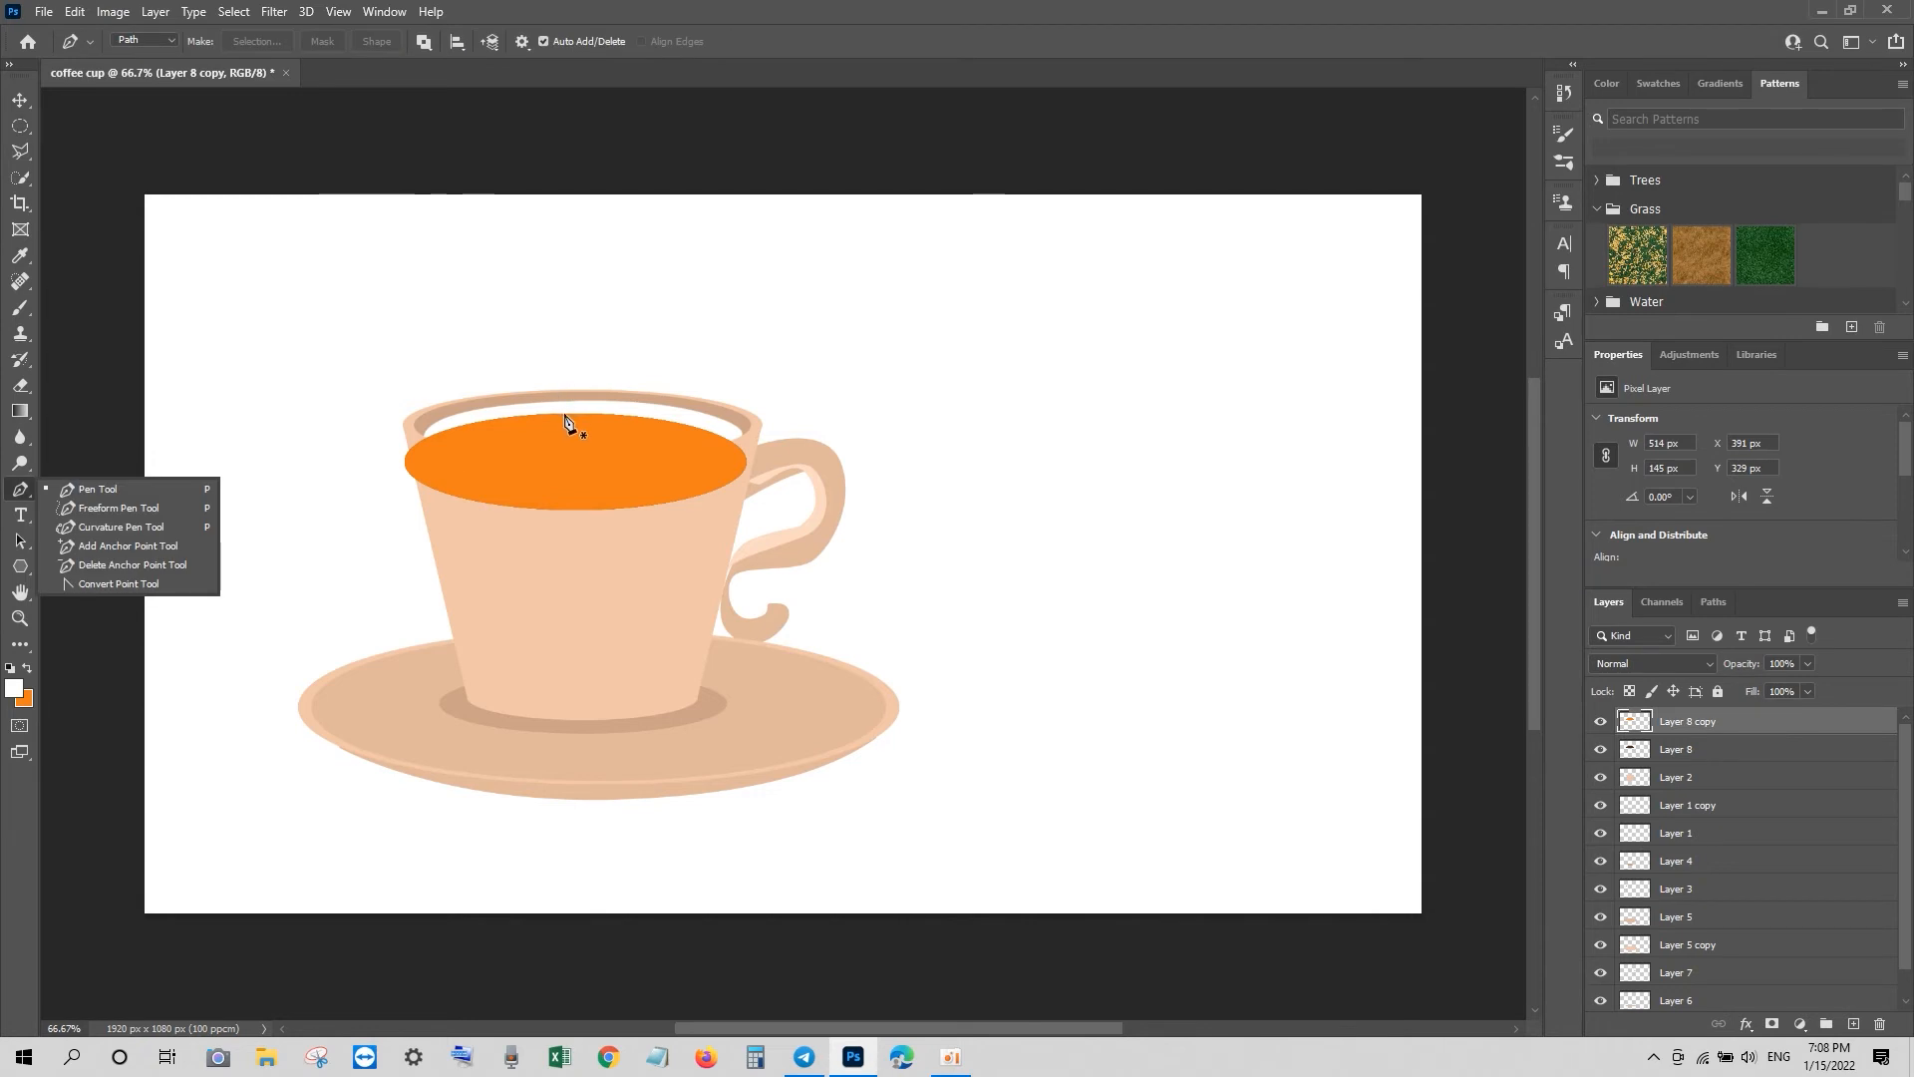
pyautogui.click(565, 413)
pyautogui.moveTo(599, 452); pyautogui.dragTo(599, 500)
pyautogui.click(693, 496)
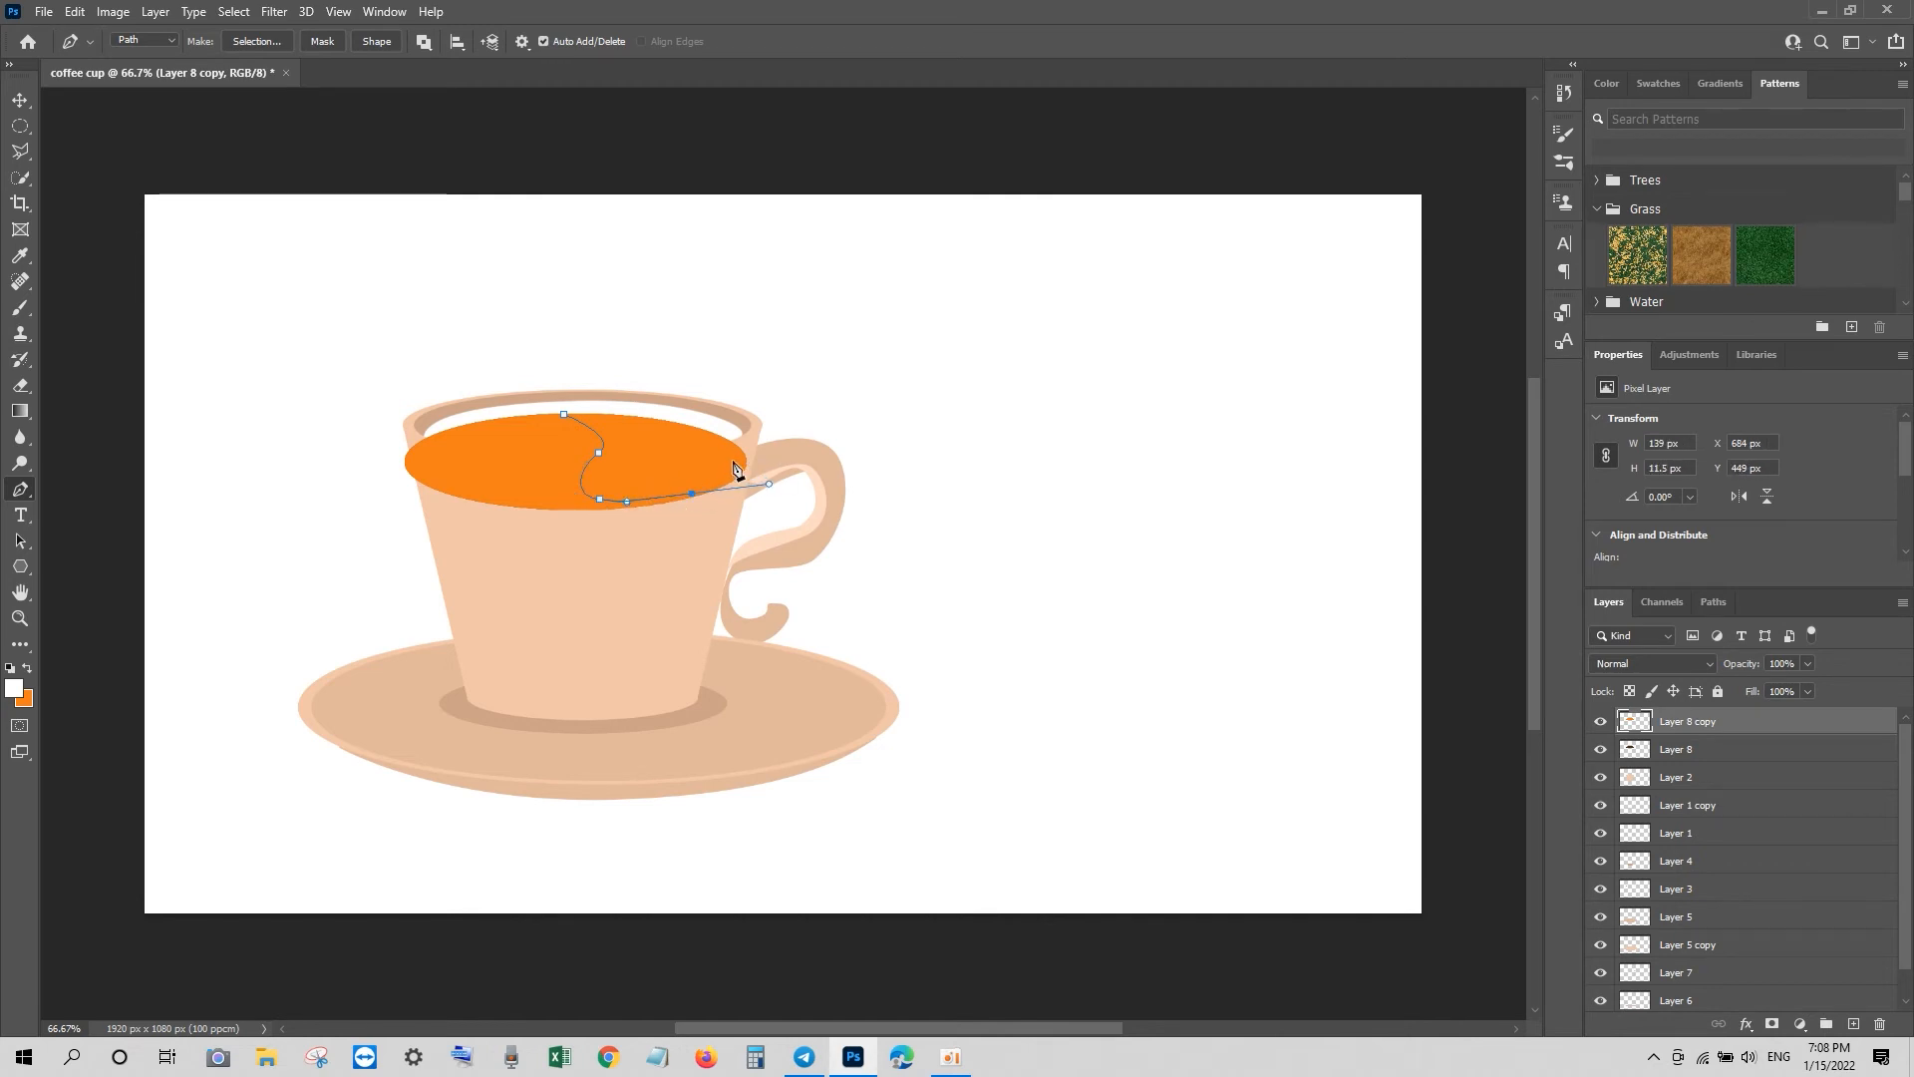
pyautogui.moveTo(746, 447); pyautogui.dragTo(743, 447)
pyautogui.hotkey('ctrl', 'z')
pyautogui.click(728, 456)
pyautogui.hotkey('ctrl', 'z')
pyautogui.click(733, 477)
pyautogui.moveTo(641, 418); pyautogui.dragTo(541, 410)
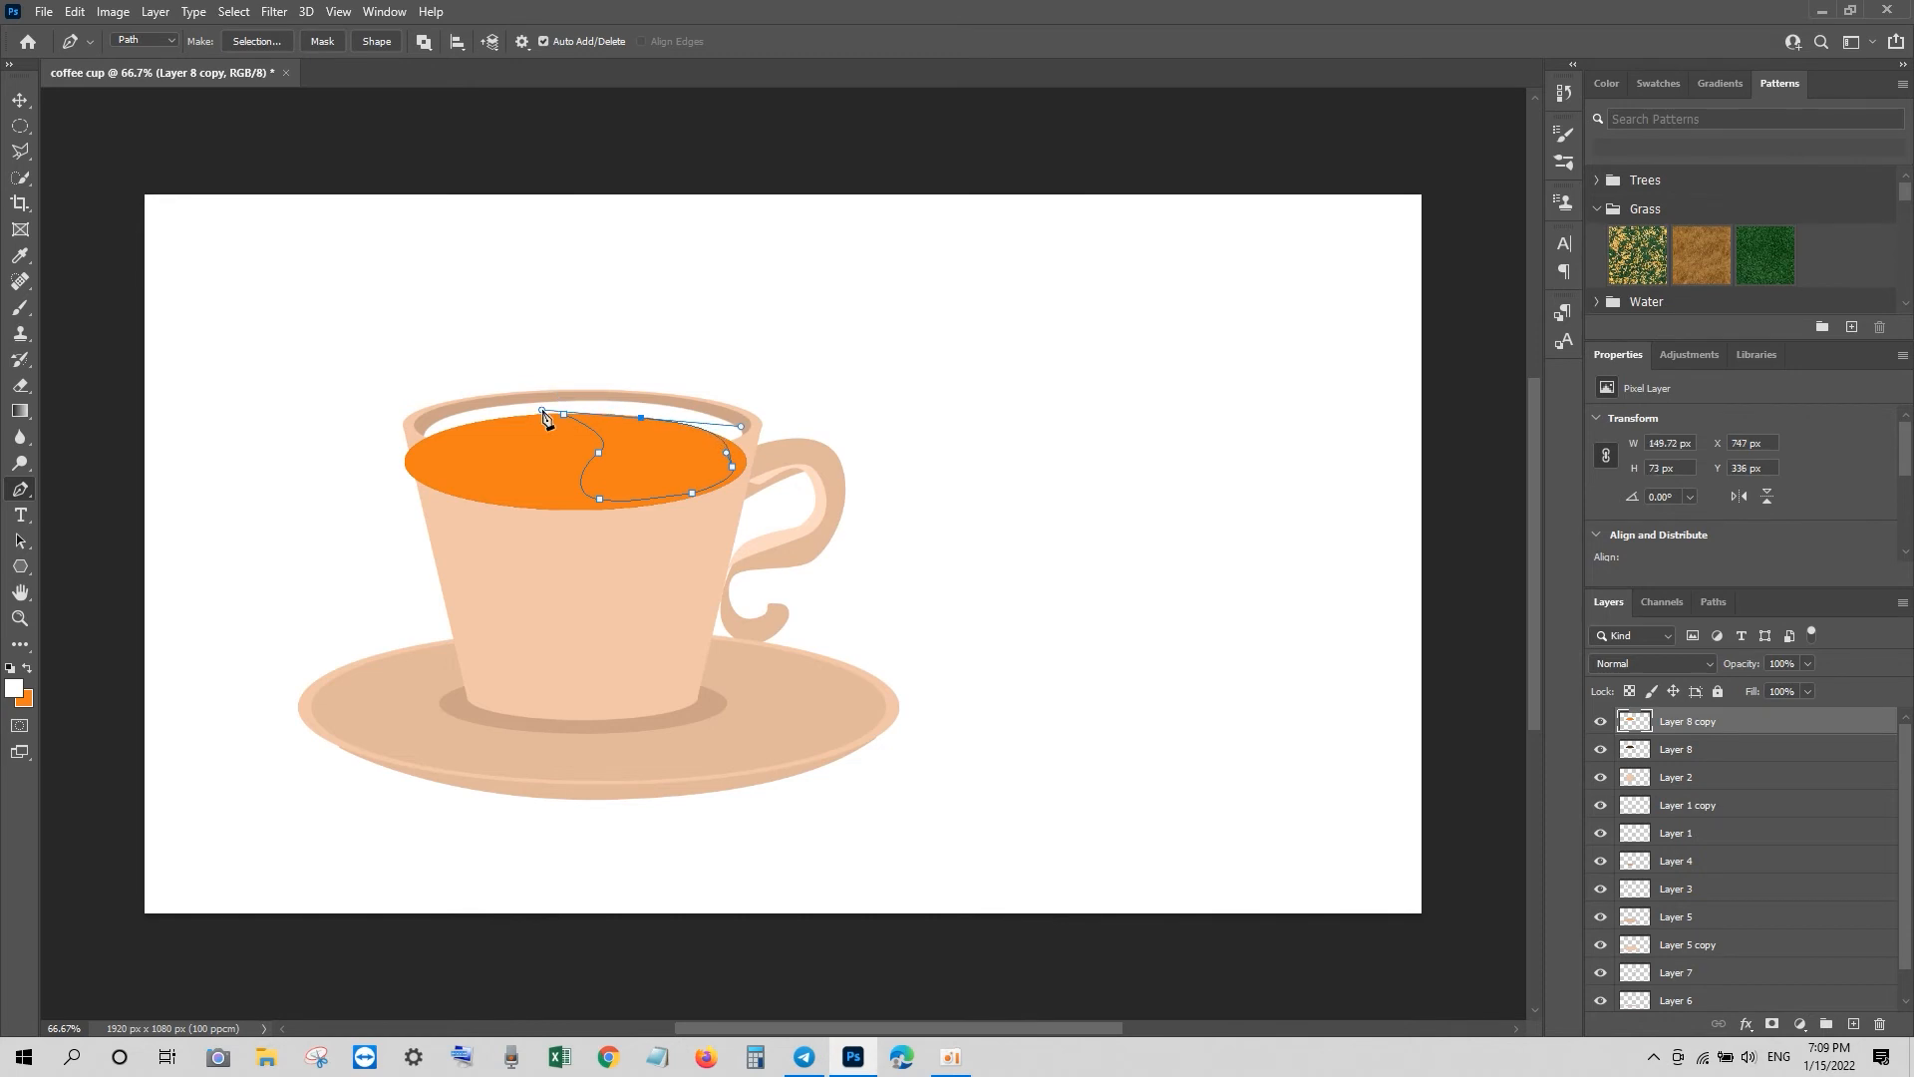
# Step: Convert the S-curved path to a selection, delete the orange inside it and deselect
pyautogui.hotkey('ctrl', 'Return')
pyautogui.press('Delete')
pyautogui.hotkey('ctrl', 'd')
# Step: Outline the leftover orange sliver along the rim near the handle with a closed Pen path, delete it and deselect
pyautogui.click(690, 412)
pyautogui.click(746, 446)
pyautogui.moveTo(728, 476); pyautogui.dragTo(710, 496)
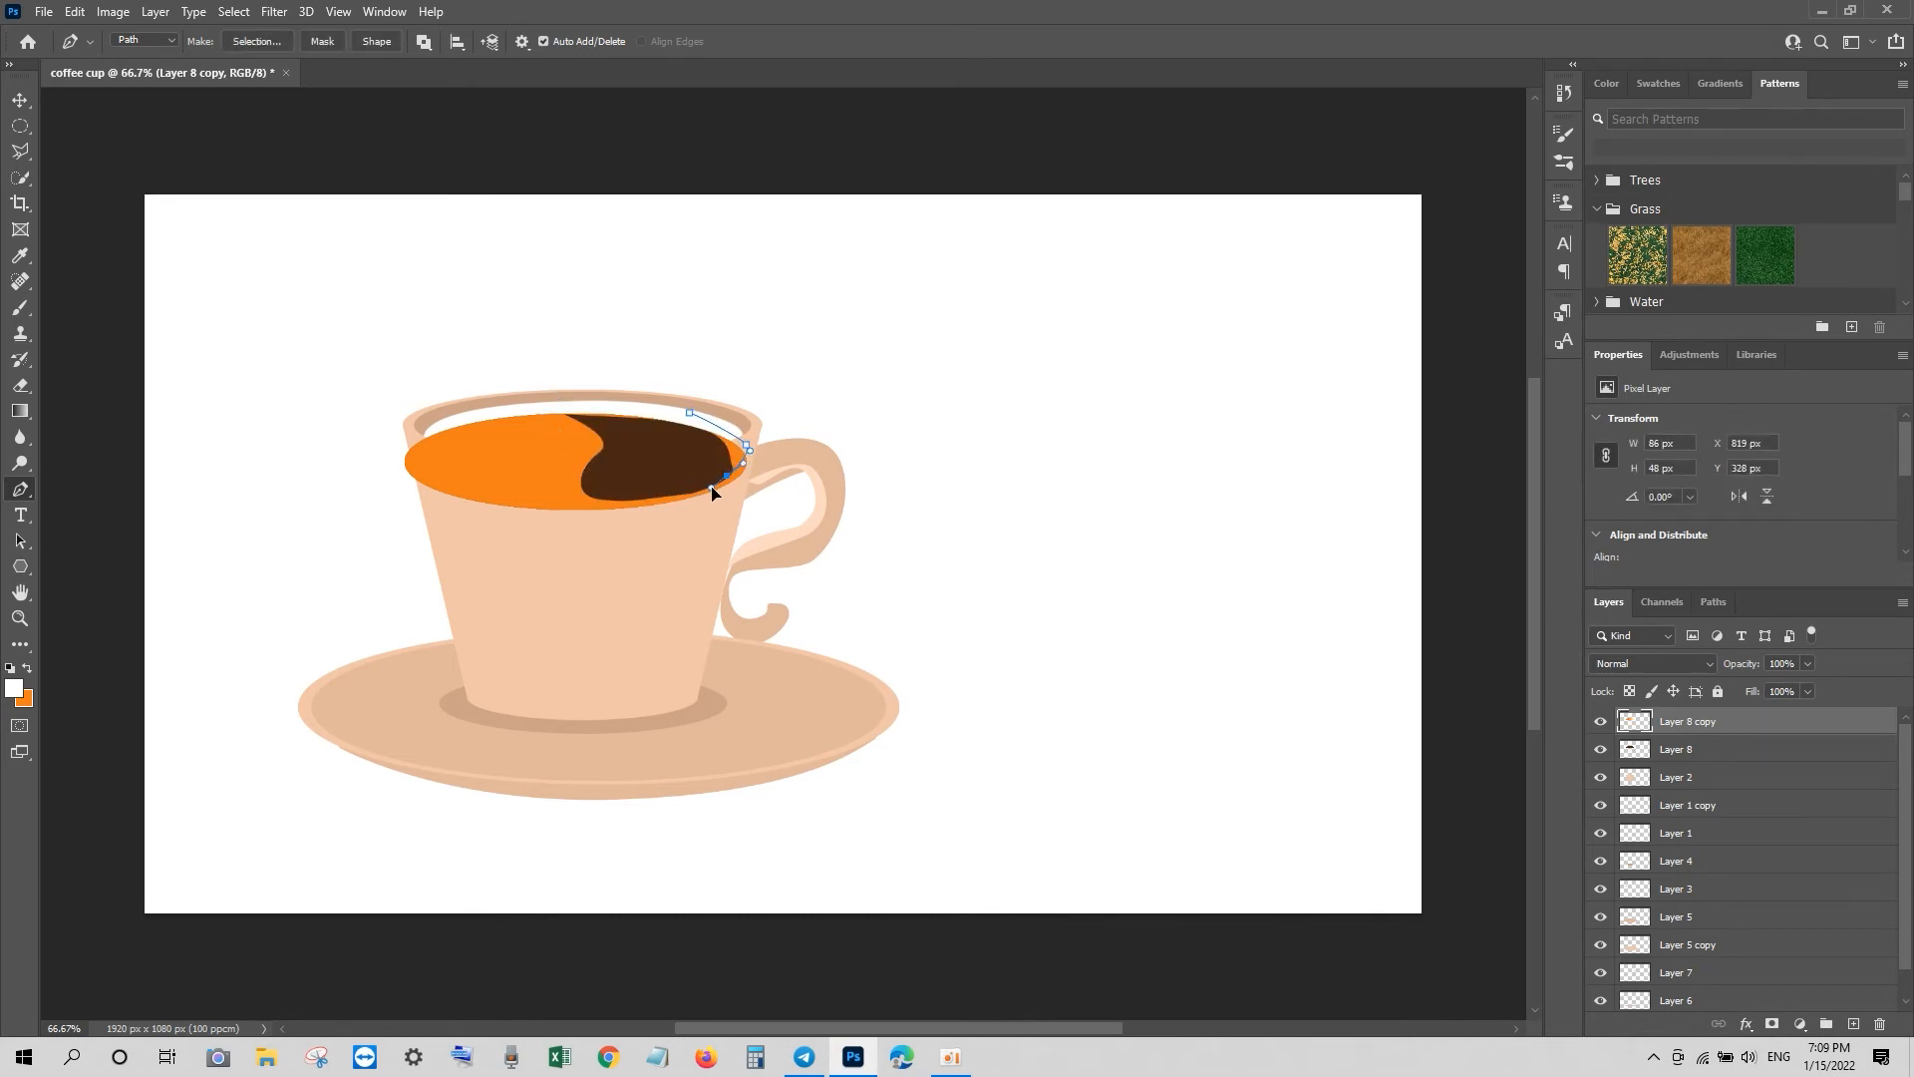
pyautogui.click(690, 412)
pyautogui.hotkey('ctrl', 'Return')
pyautogui.press('Delete')
pyautogui.hotkey('ctrl', 'd')
# Step: Duplicate Layer 8's dark coffee ellipse and bring the copy above the orange layer
pyautogui.click(20, 100)
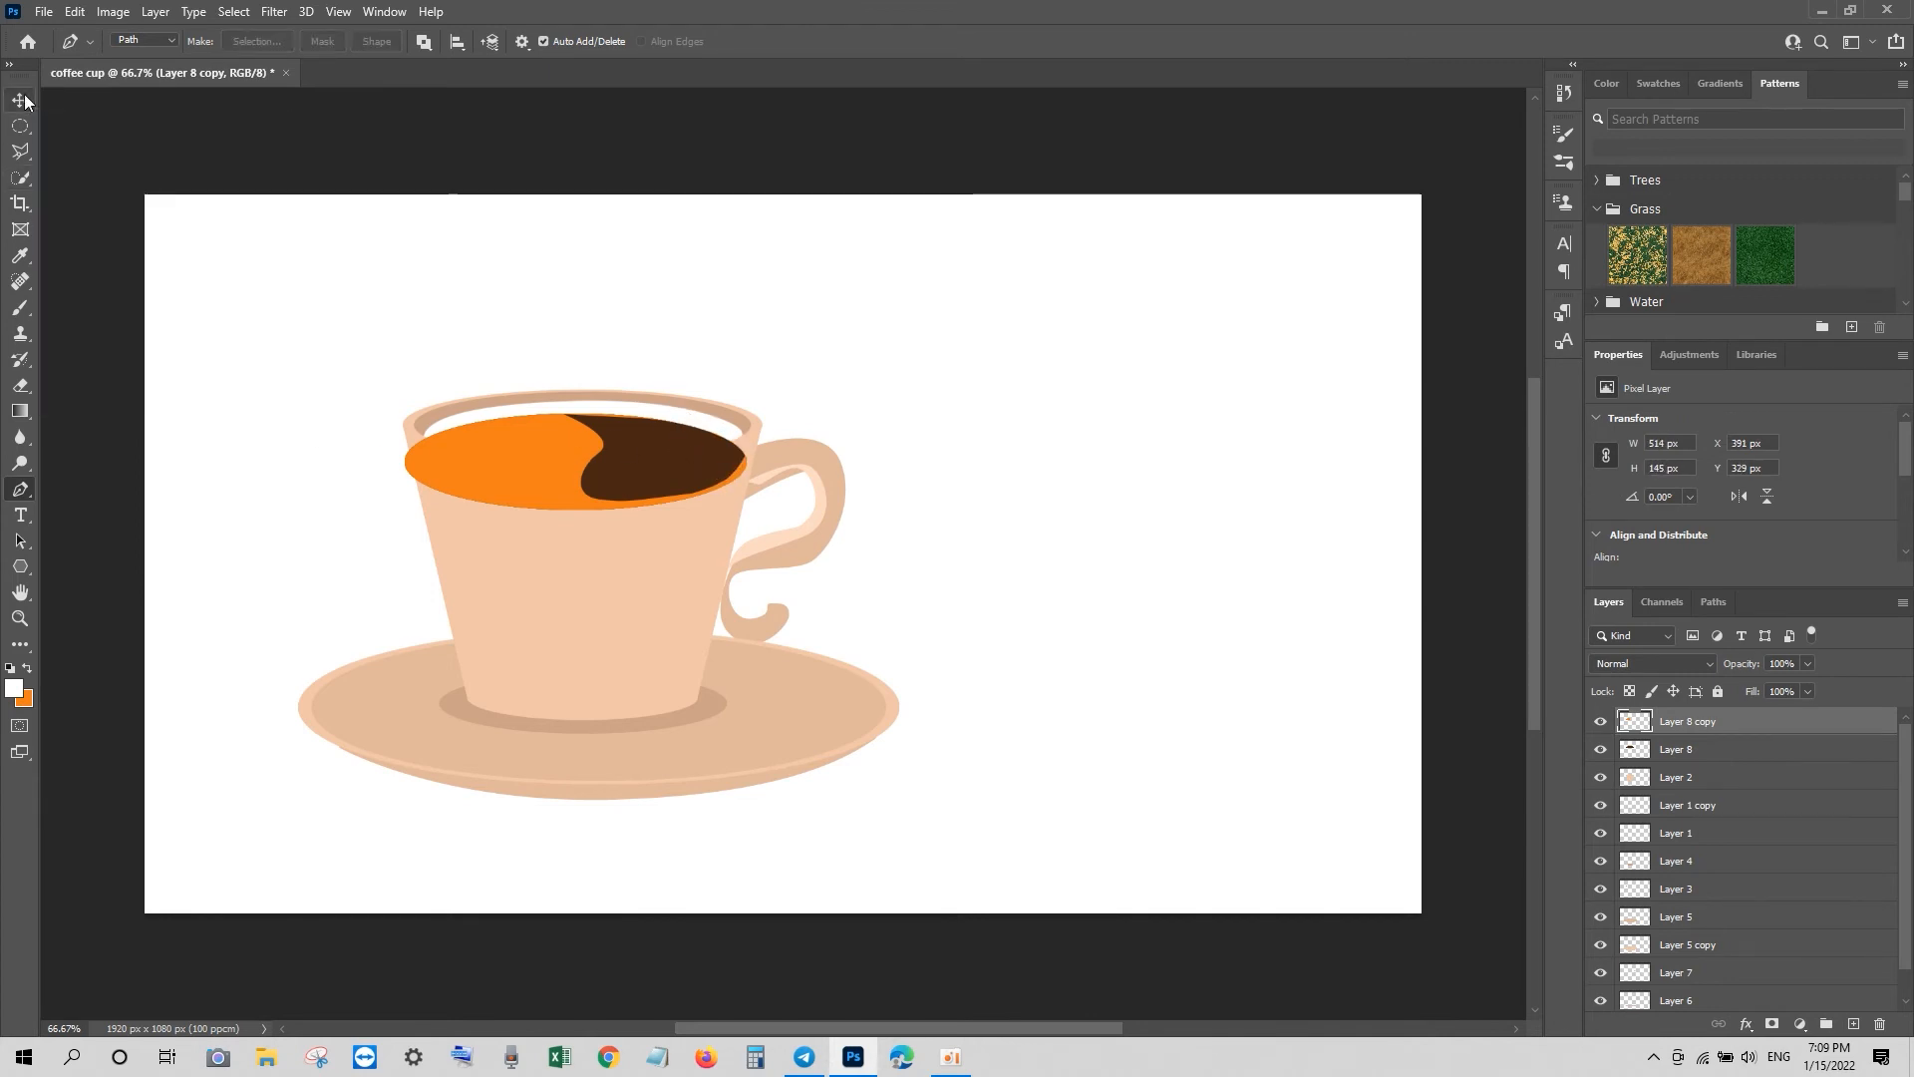
pyautogui.click(1640, 753)
pyautogui.hotkey('ctrl', 'j')
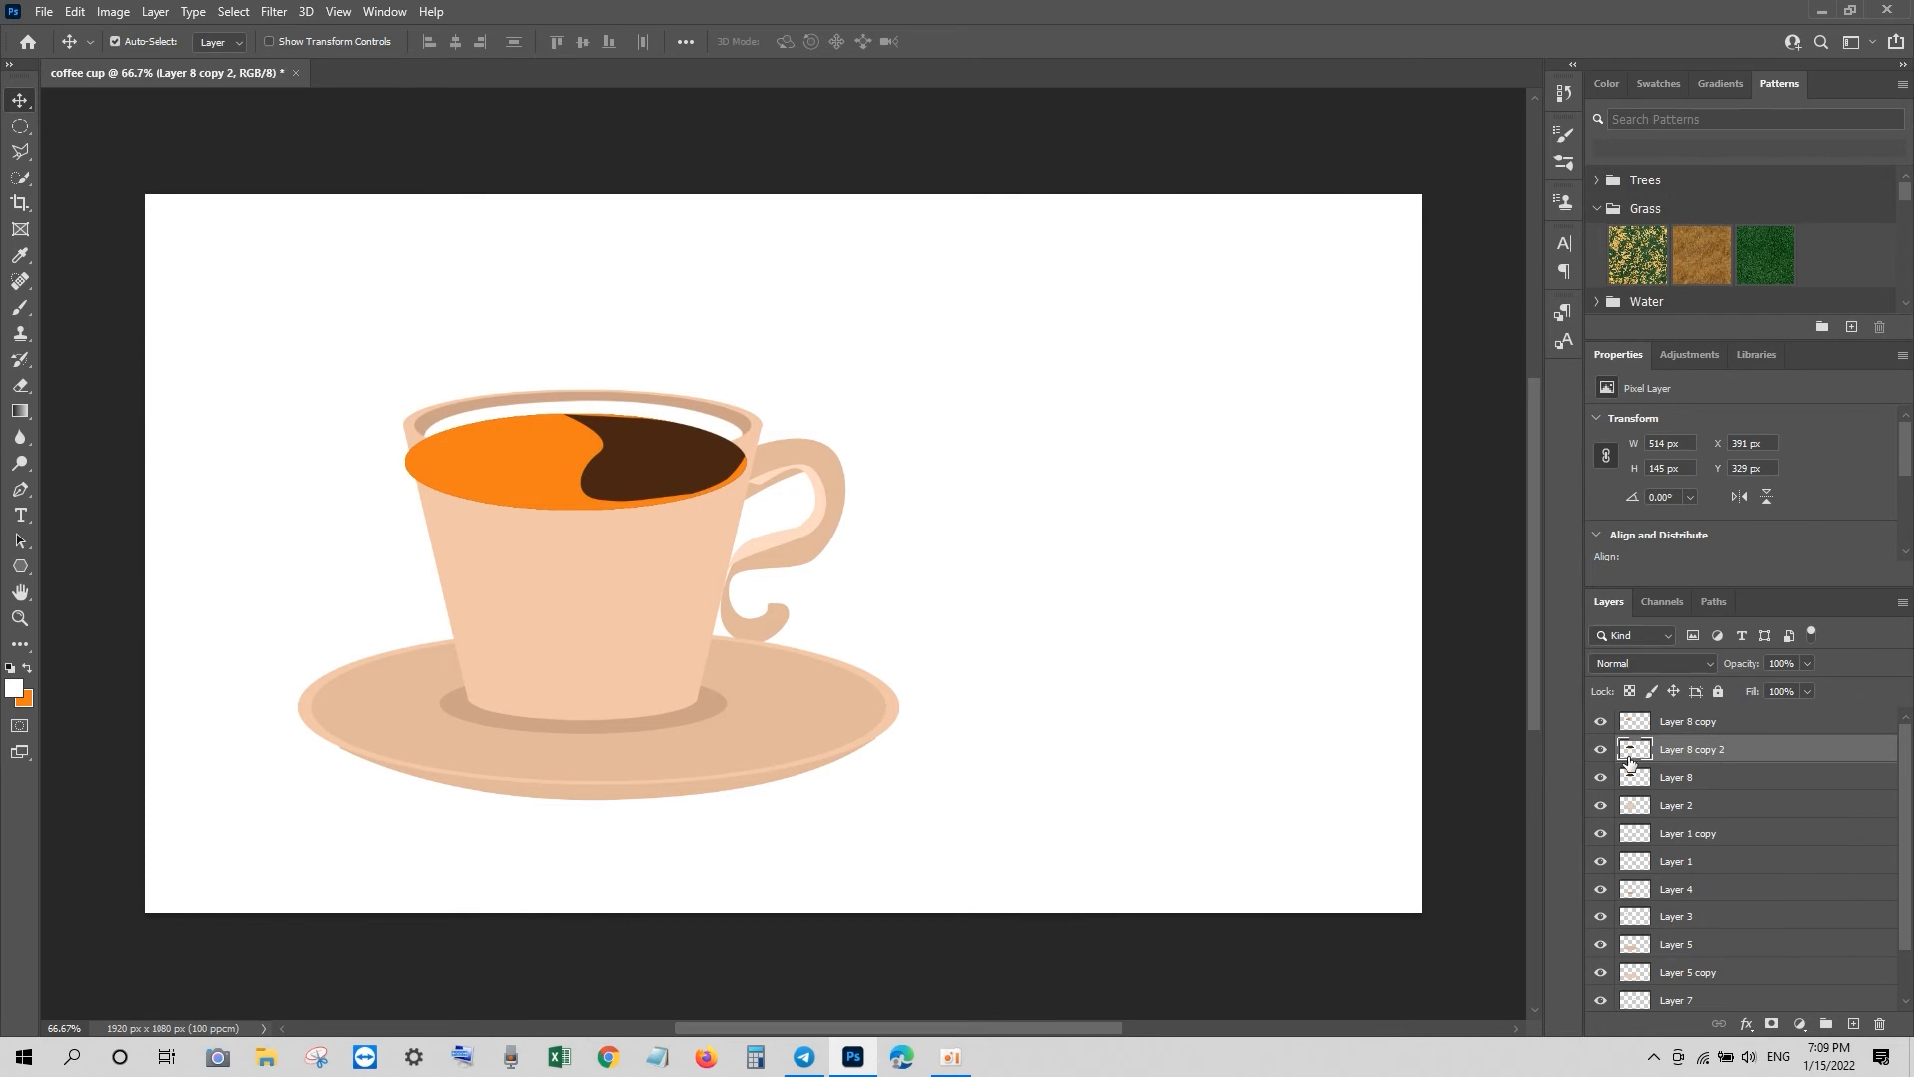
pyautogui.hotkey('ctrl', 't')
pyautogui.press('Escape')
pyautogui.hotkey('ctrl', ']')
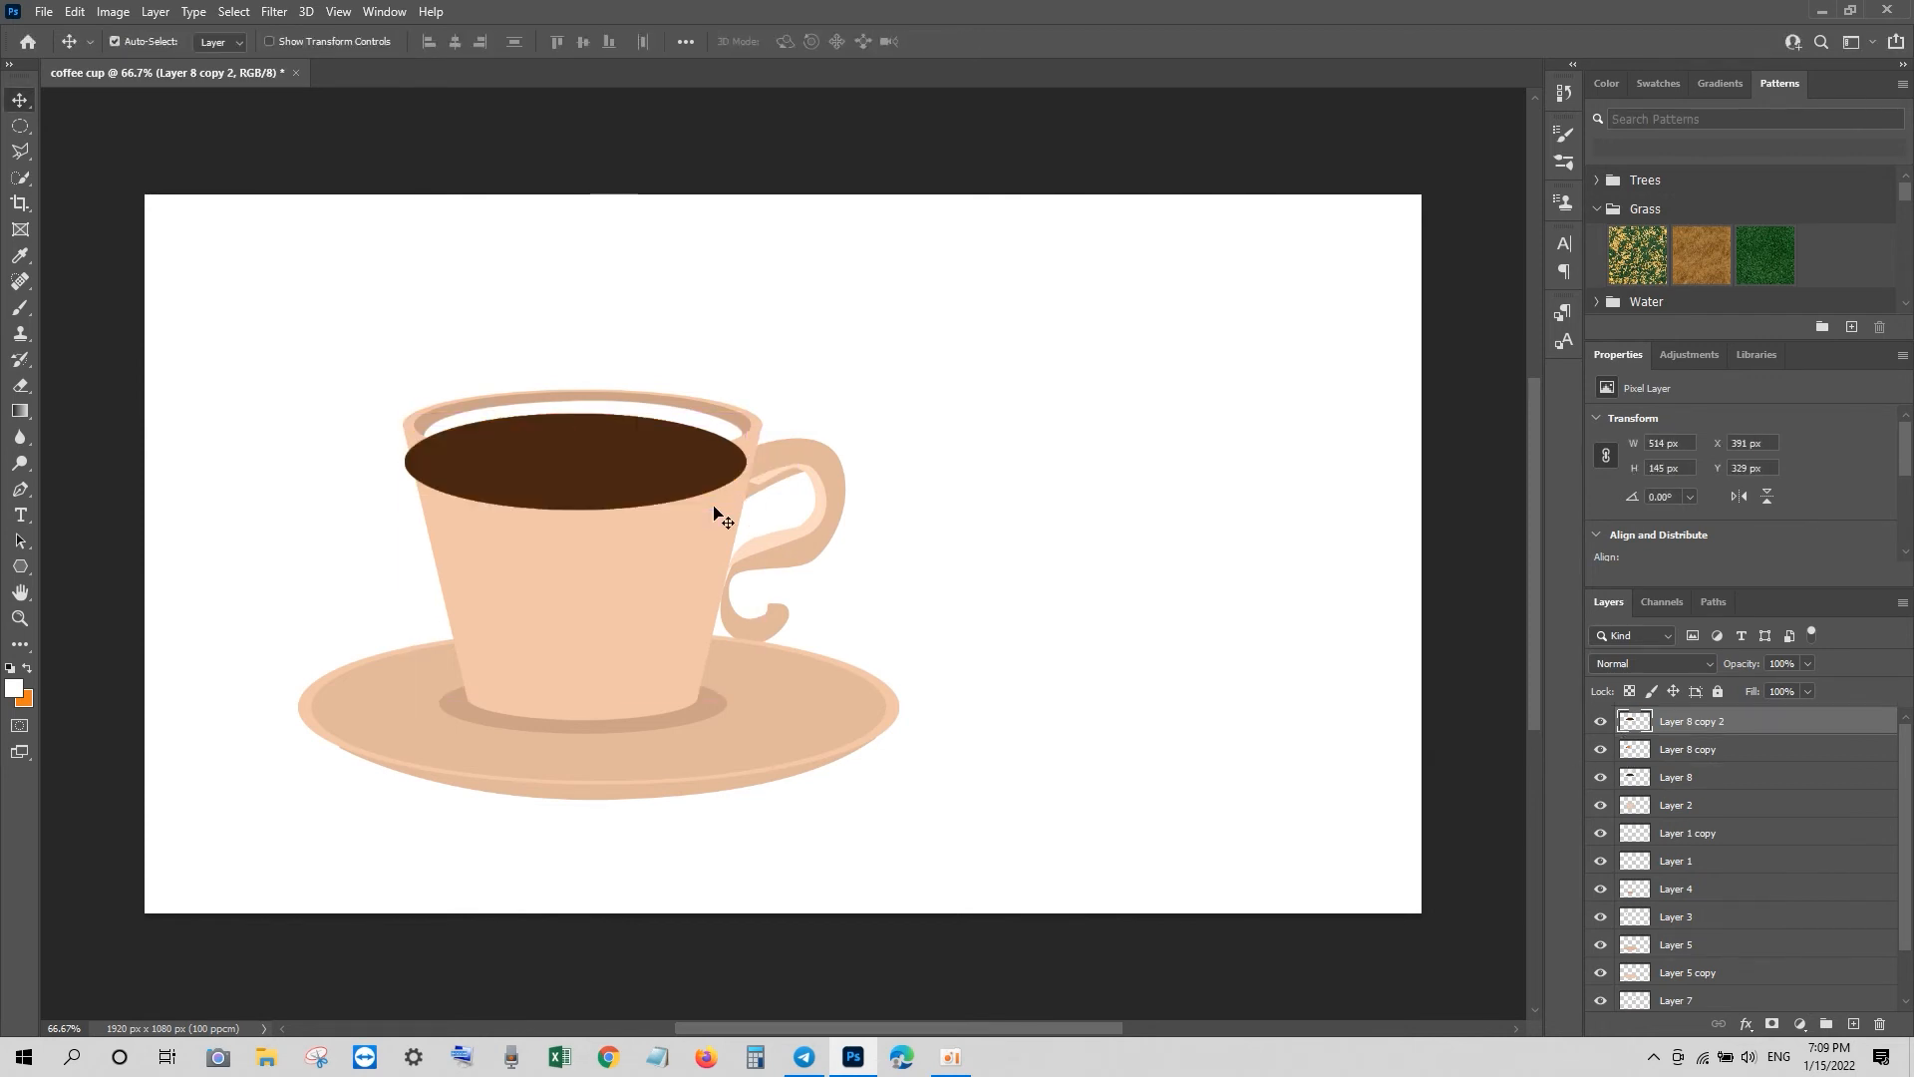
# Step: Scale the dark ellipse copy to about 10.5% and place it as a bubble on the upper part of the orange area
pyautogui.hotkey('ctrl', 't')
pyautogui.moveTo(744, 413); pyautogui.dragTo(503, 460)
pyautogui.hotkey('ctrl', '+')
pyautogui.hotkey('ctrl', '+')
pyautogui.moveTo(846, 1026); pyautogui.dragTo(730, 1022)
pyautogui.scroll(1, 694, 678)
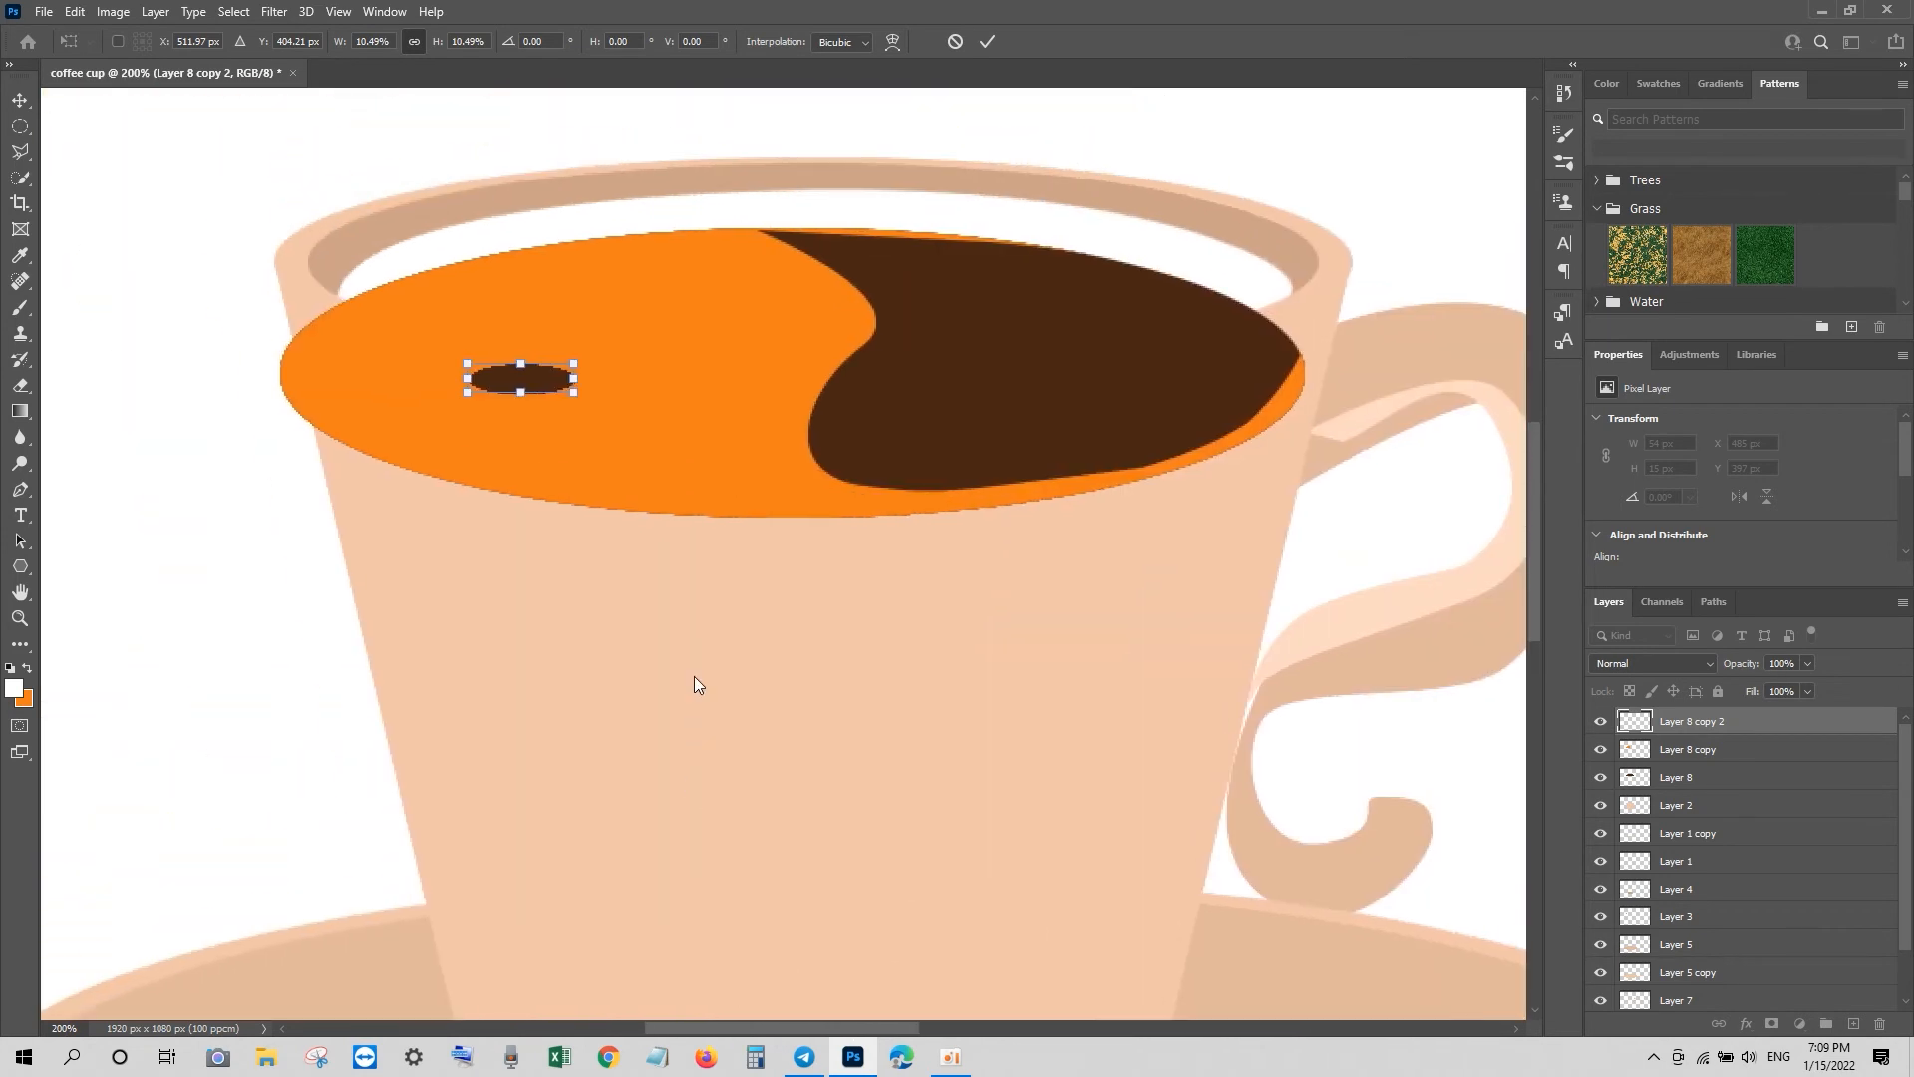
pyautogui.moveTo(548, 389); pyautogui.dragTo(614, 329)
pyautogui.press('Return')
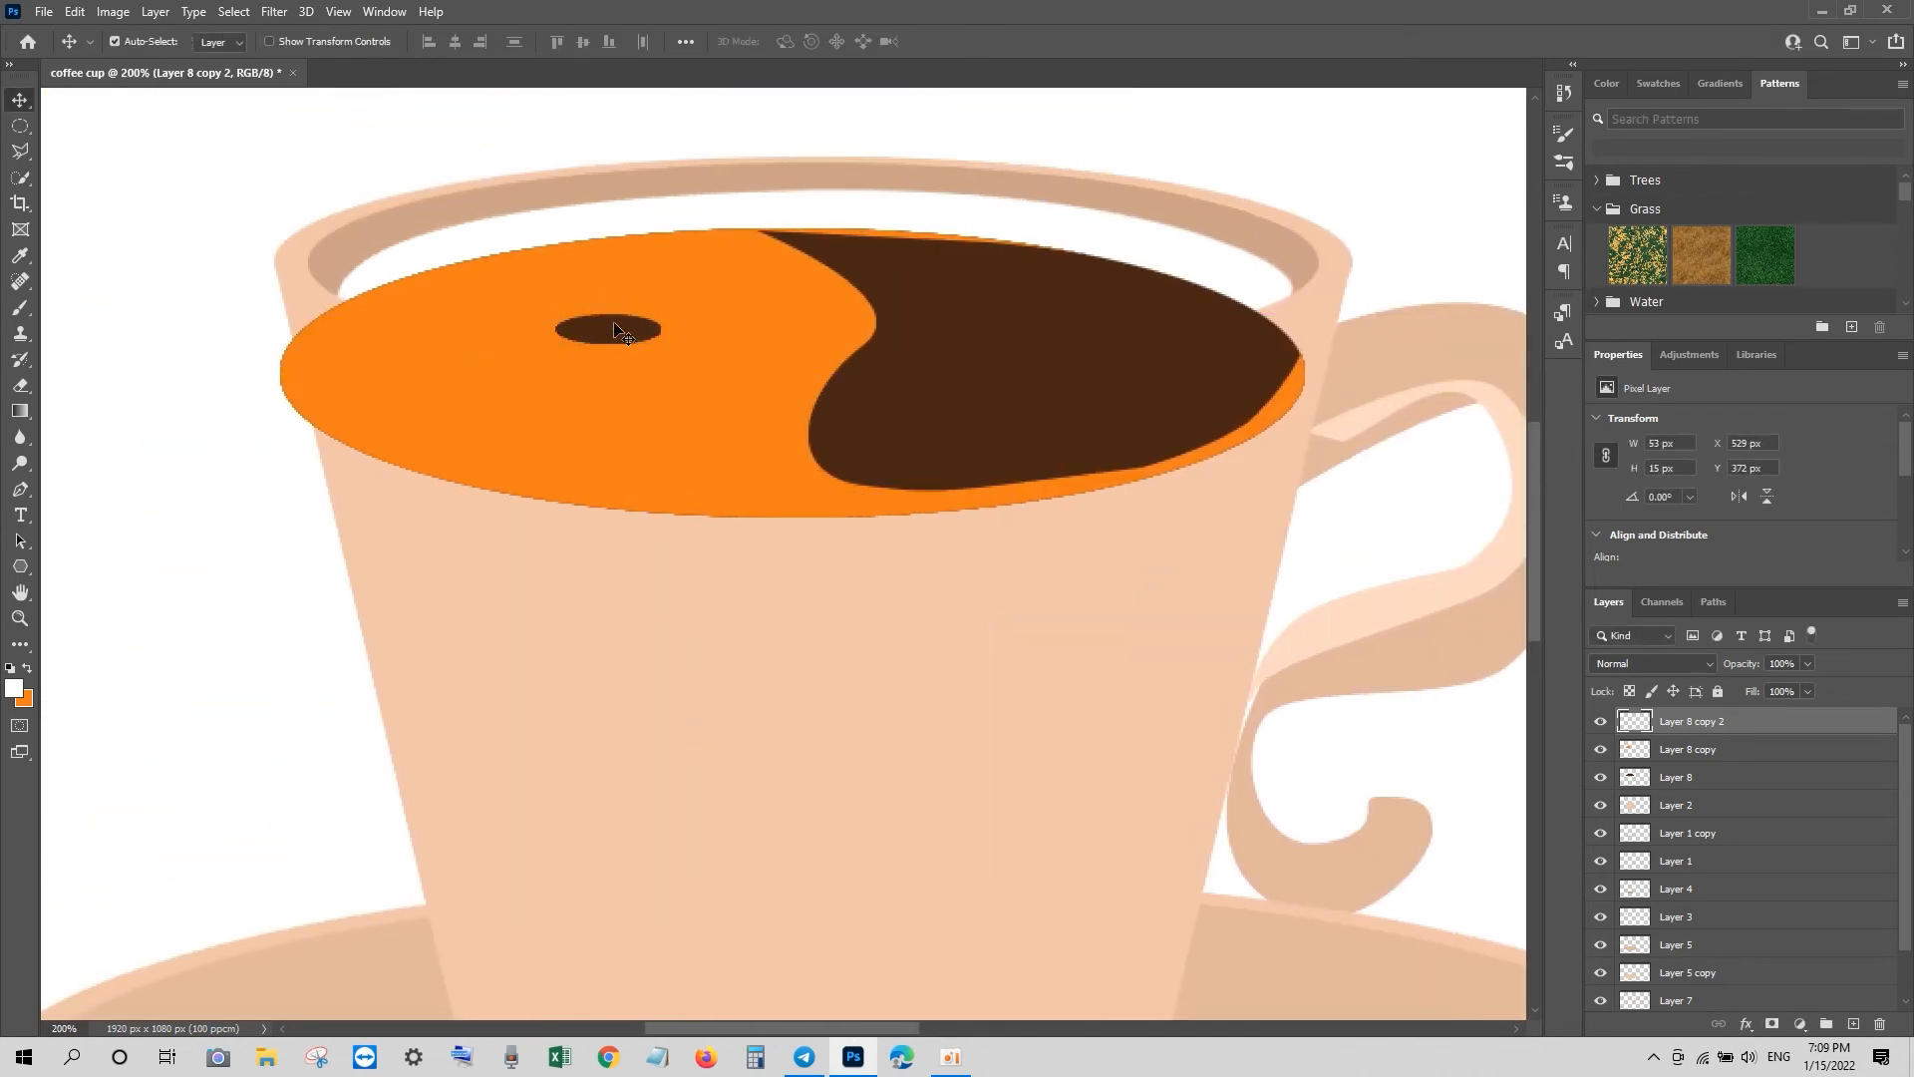
# Step: Duplicate the dark bubble around the orange area, scaling one copy to about 29 × 7 px and two to about 40 × 11 px
pyautogui.keyDown('alt'); pyautogui.moveTo(619, 332); pyautogui.dragTo(741, 352); pyautogui.keyUp('alt')
pyautogui.hotkey('ctrl', 't')
pyautogui.press('Return')
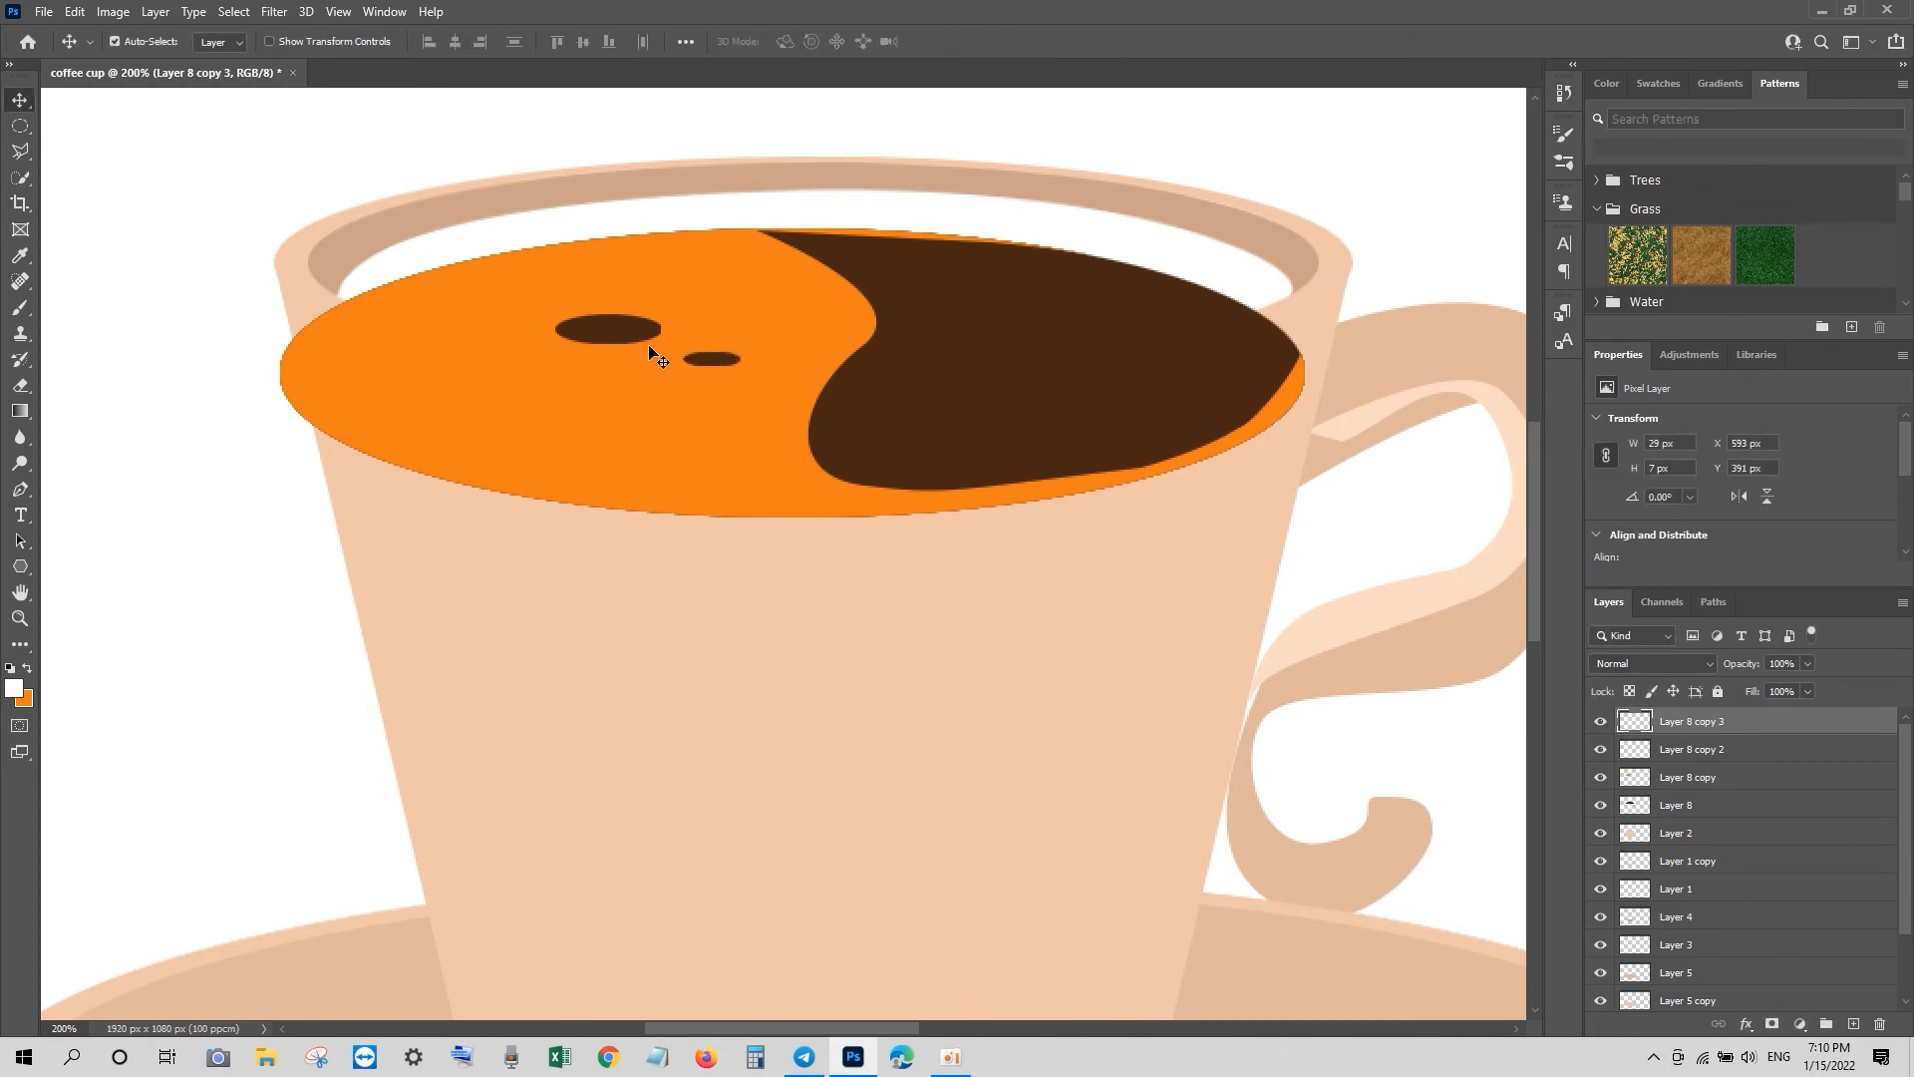
pyautogui.hotkey('ctrl', 't')
pyautogui.moveTo(684, 384); pyautogui.dragTo(735, 458)
pyautogui.press('Return')
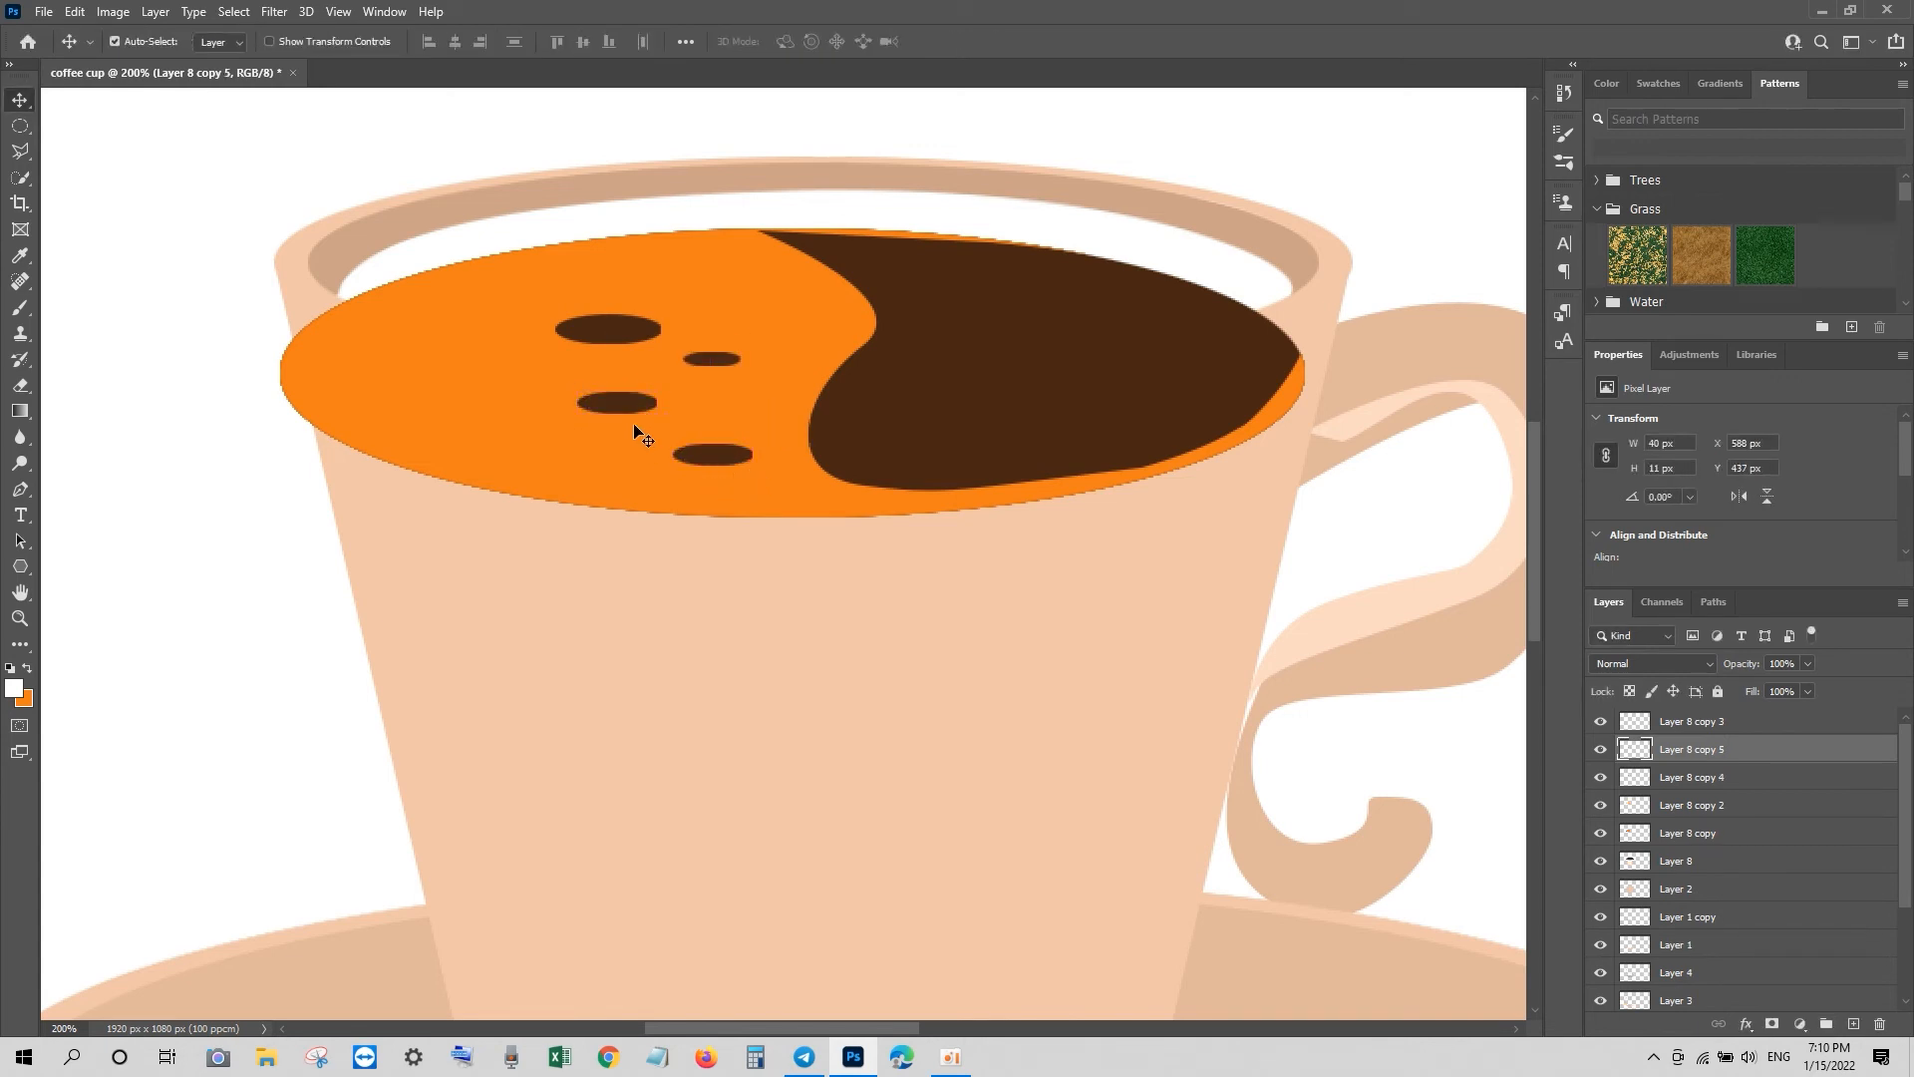
# Step: Duplicate the 29 × 7 px bubble to just below the largest bubble and scale the copy to about 22 × 5 px
pyautogui.click(717, 365)
pyautogui.moveTo(717, 364); pyautogui.dragTo(582, 355)
pyautogui.hotkey('ctrl', 't')
pyautogui.press('Return')
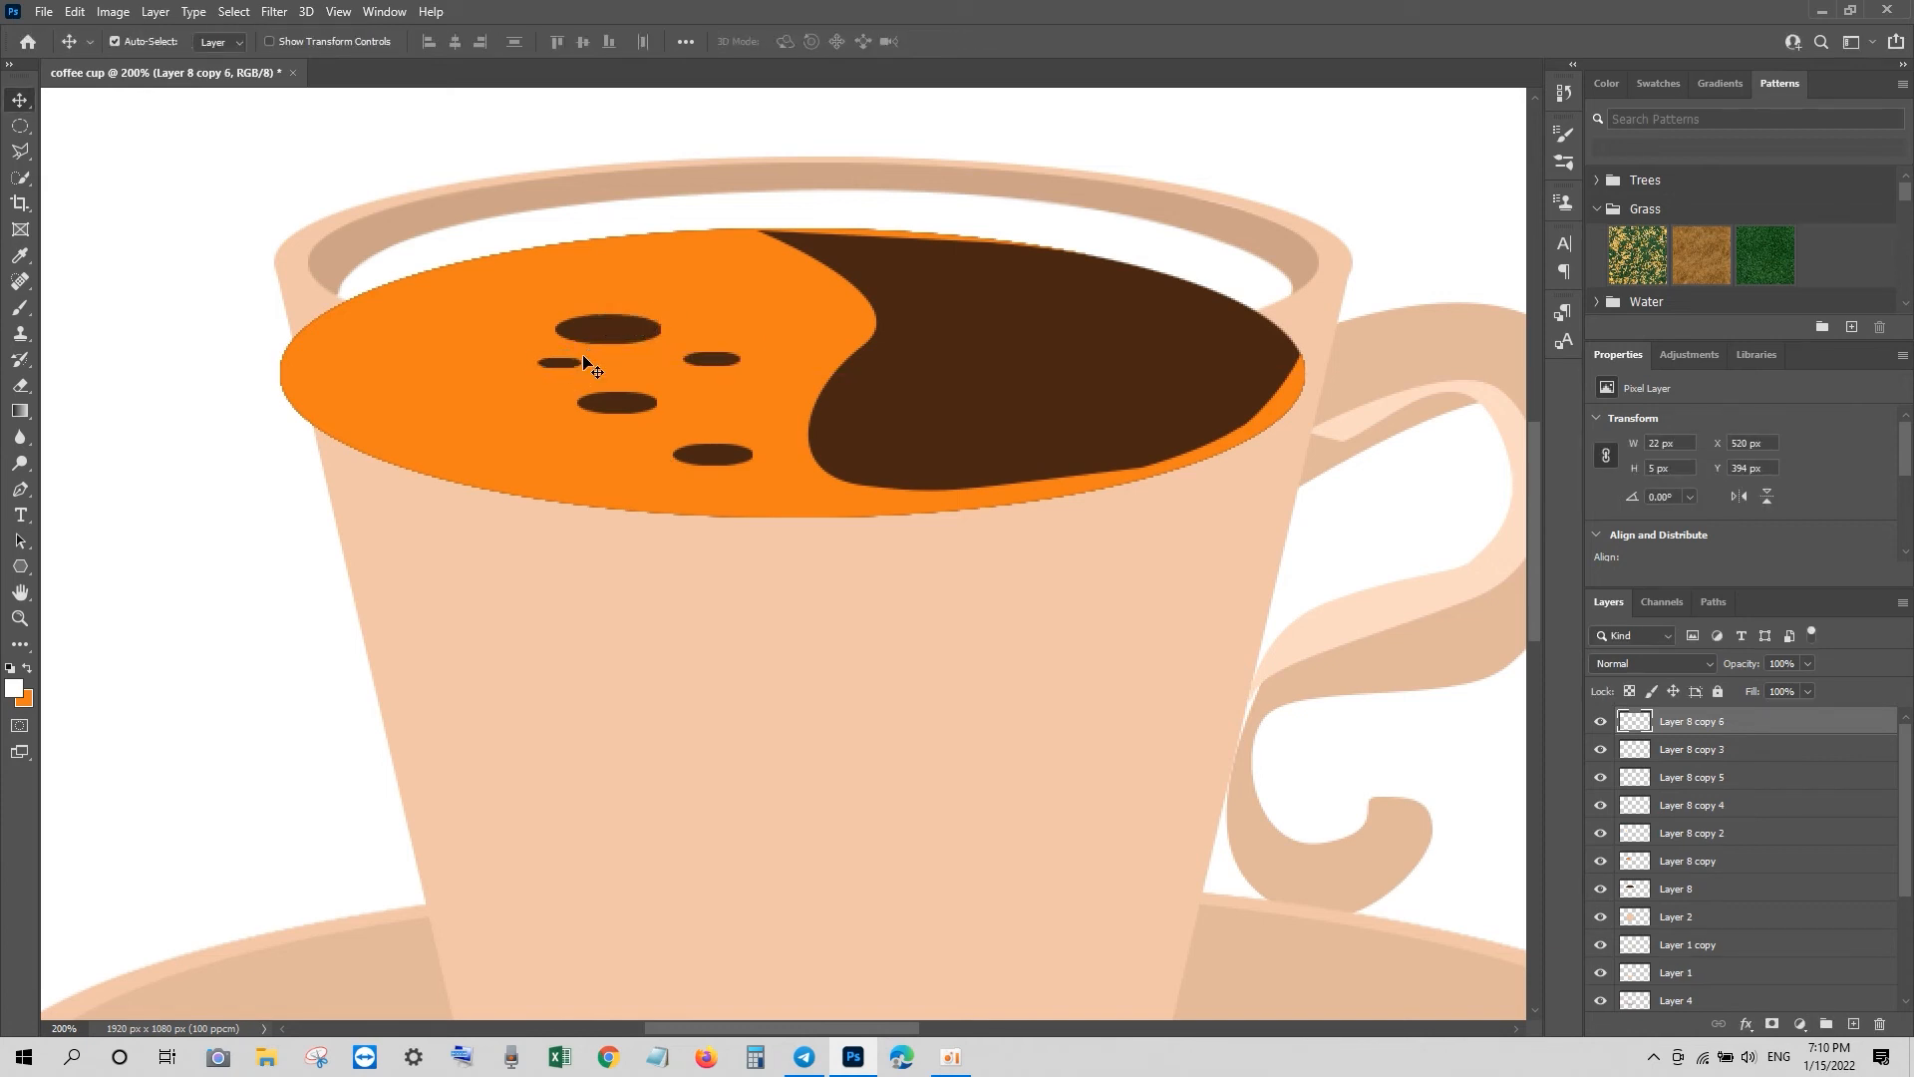
# Step: Scatter eight copies of the smallest bubble among the larger bubbles on the orange area
pyautogui.click(731, 363)
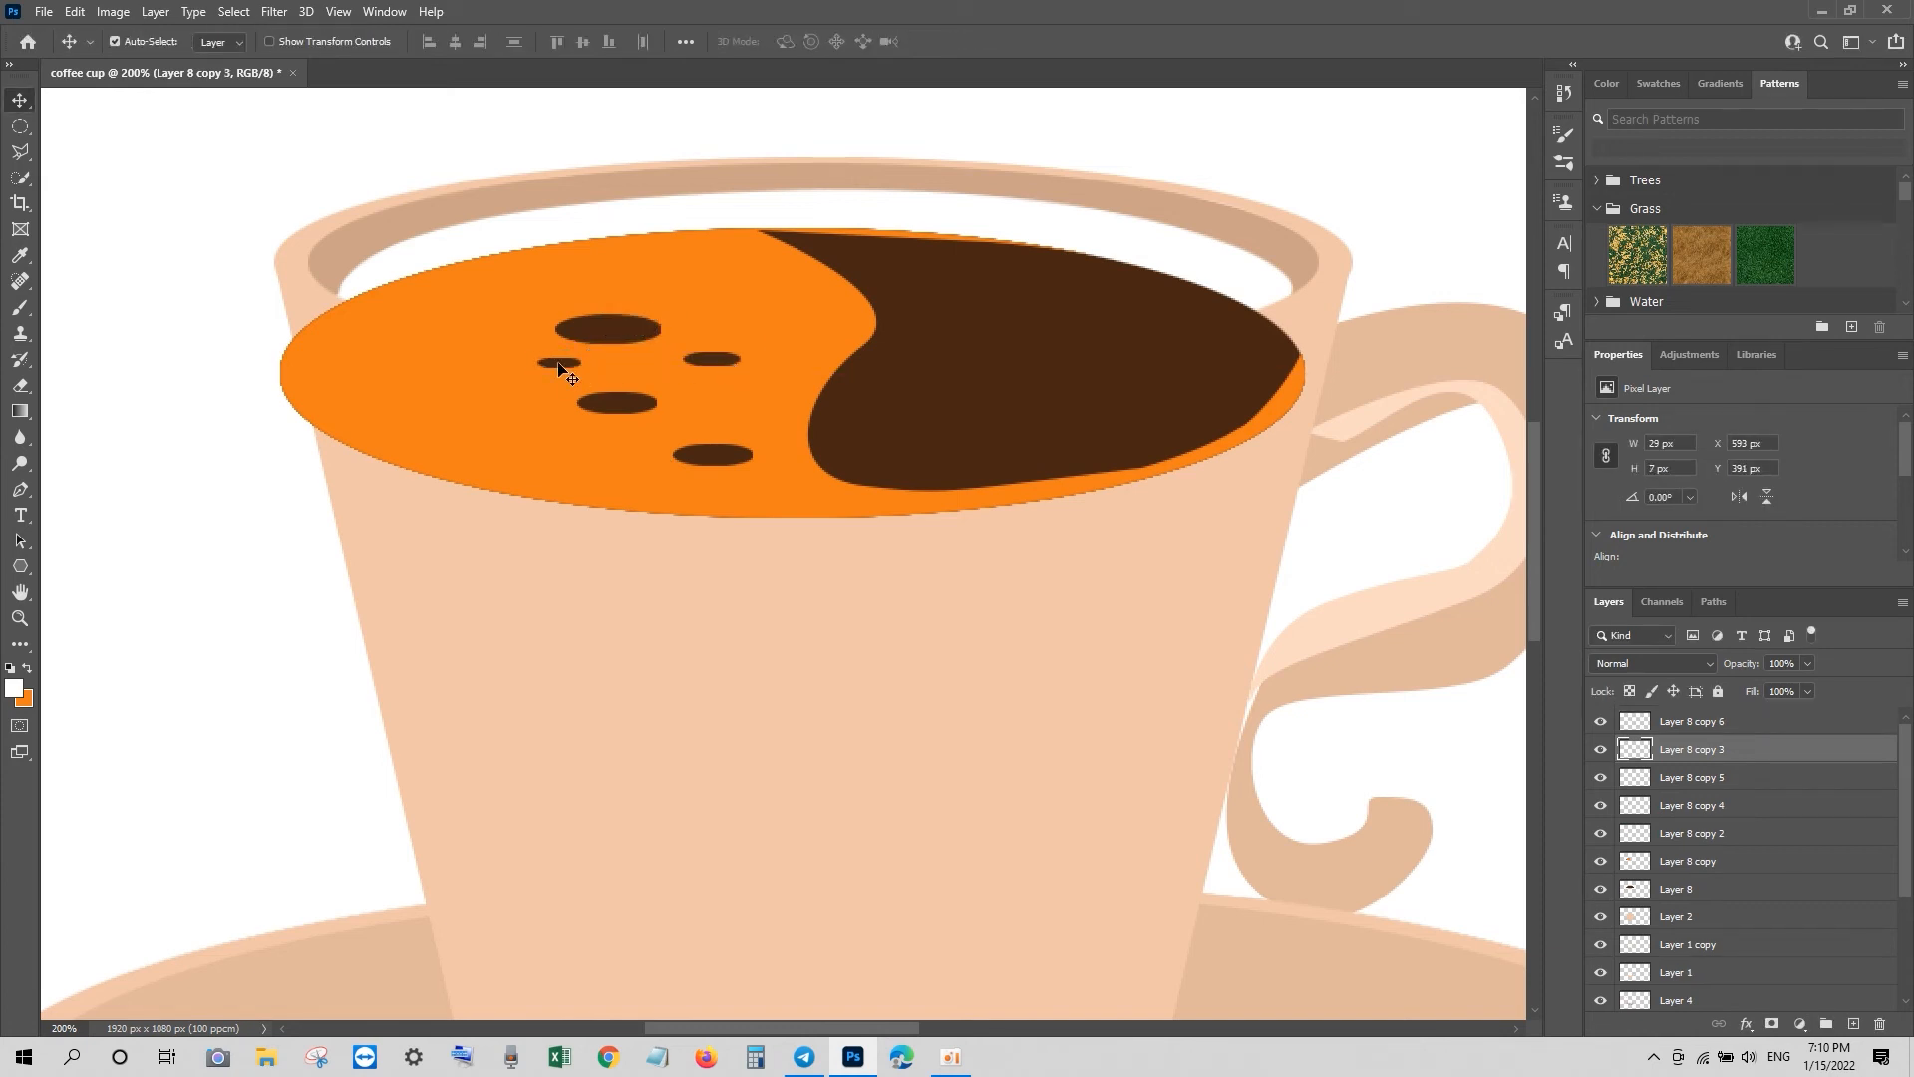
pyautogui.moveTo(559, 365); pyautogui.dragTo(673, 432)
pyautogui.moveTo(673, 432); pyautogui.dragTo(761, 446)
pyautogui.moveTo(759, 445)
pyautogui.mouseDown()
pyautogui.moveTo(646, 470)
pyautogui.moveTo(747, 480)
pyautogui.mouseUp()
# Step: Select the small bubble layers from Layer 8 copy 14 down to Layer 8 copy 3 and merge them
pyautogui.click(1601, 972)
pyautogui.click(1601, 972)
pyautogui.keyDown('shift'); pyautogui.click(1668, 975); pyautogui.keyUp('shift')
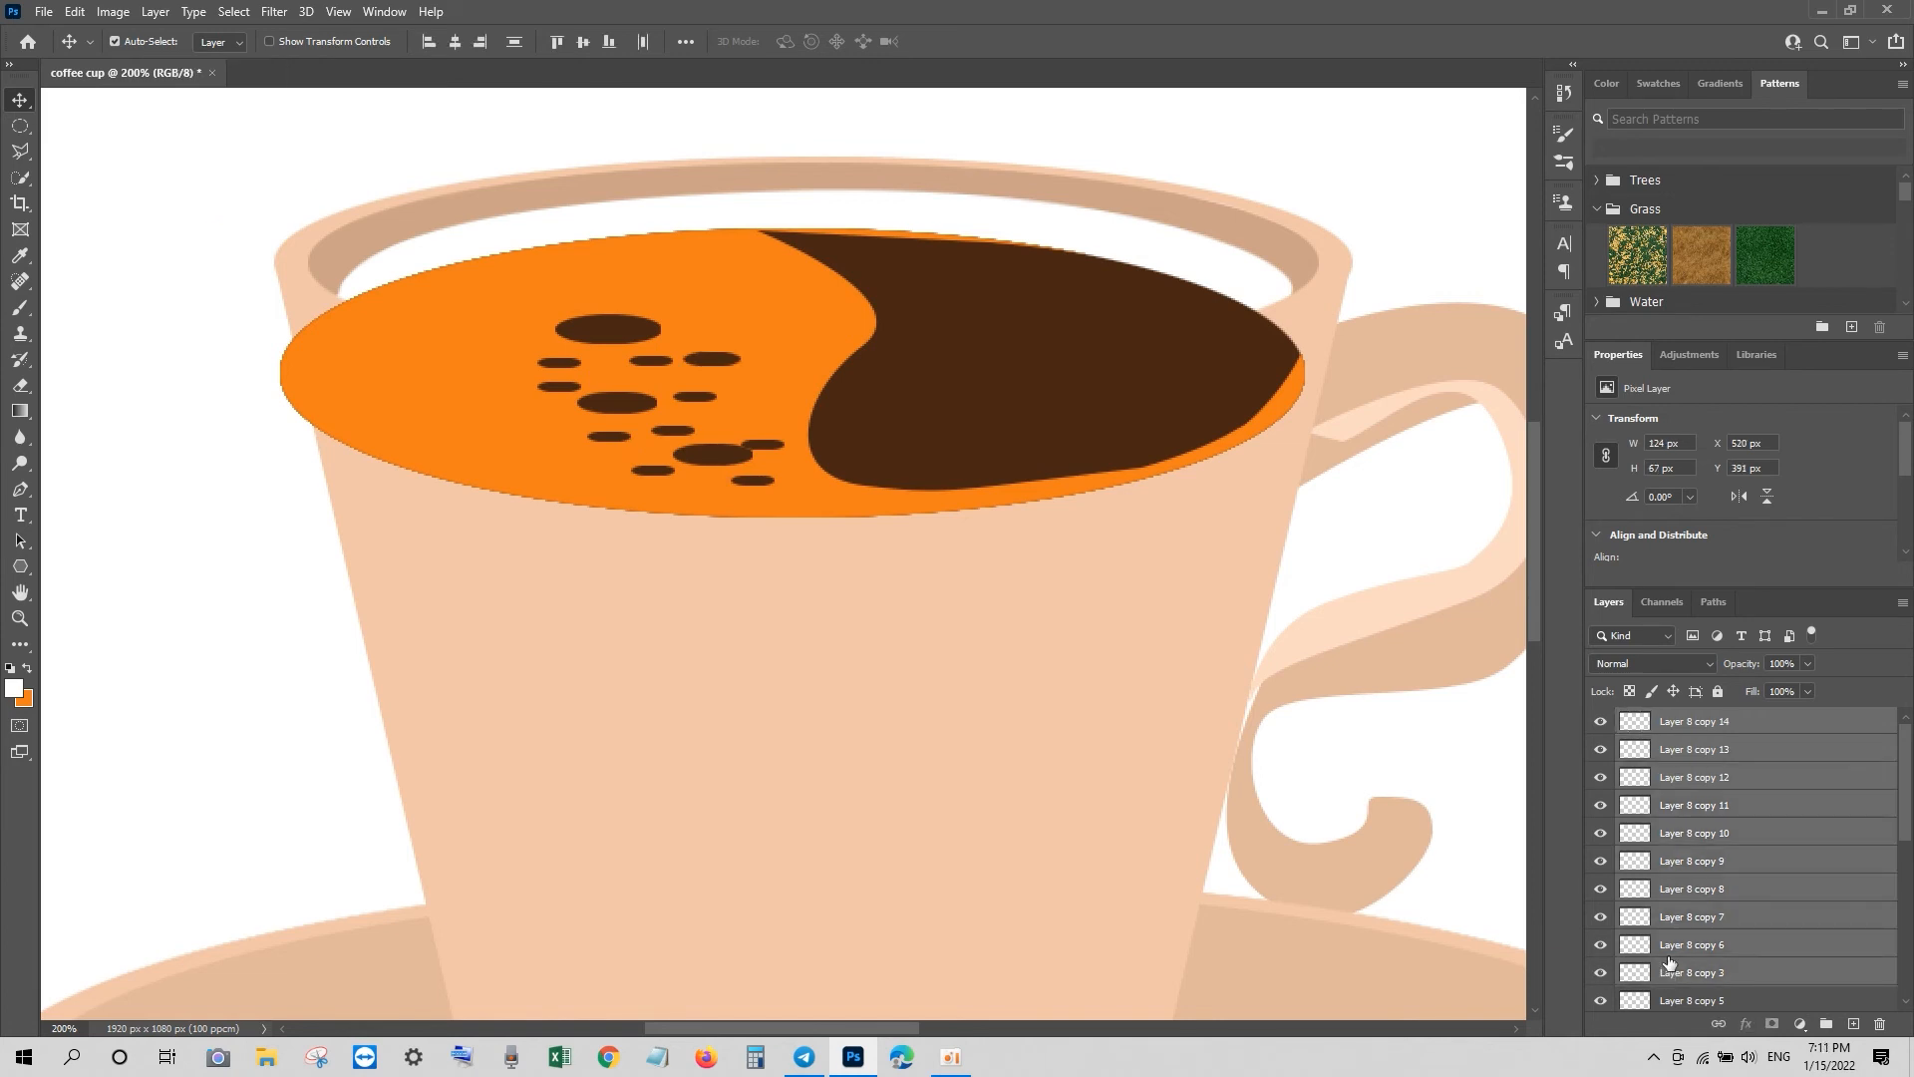
pyautogui.hotkey('ctrl', 'e')
# Step: Scale the merged small bubbles to about 107 × 58 px and set their layer opacity to 66%
pyautogui.hotkey('ctrl', 't')
pyautogui.moveTo(783, 352); pyautogui.dragTo(725, 382)
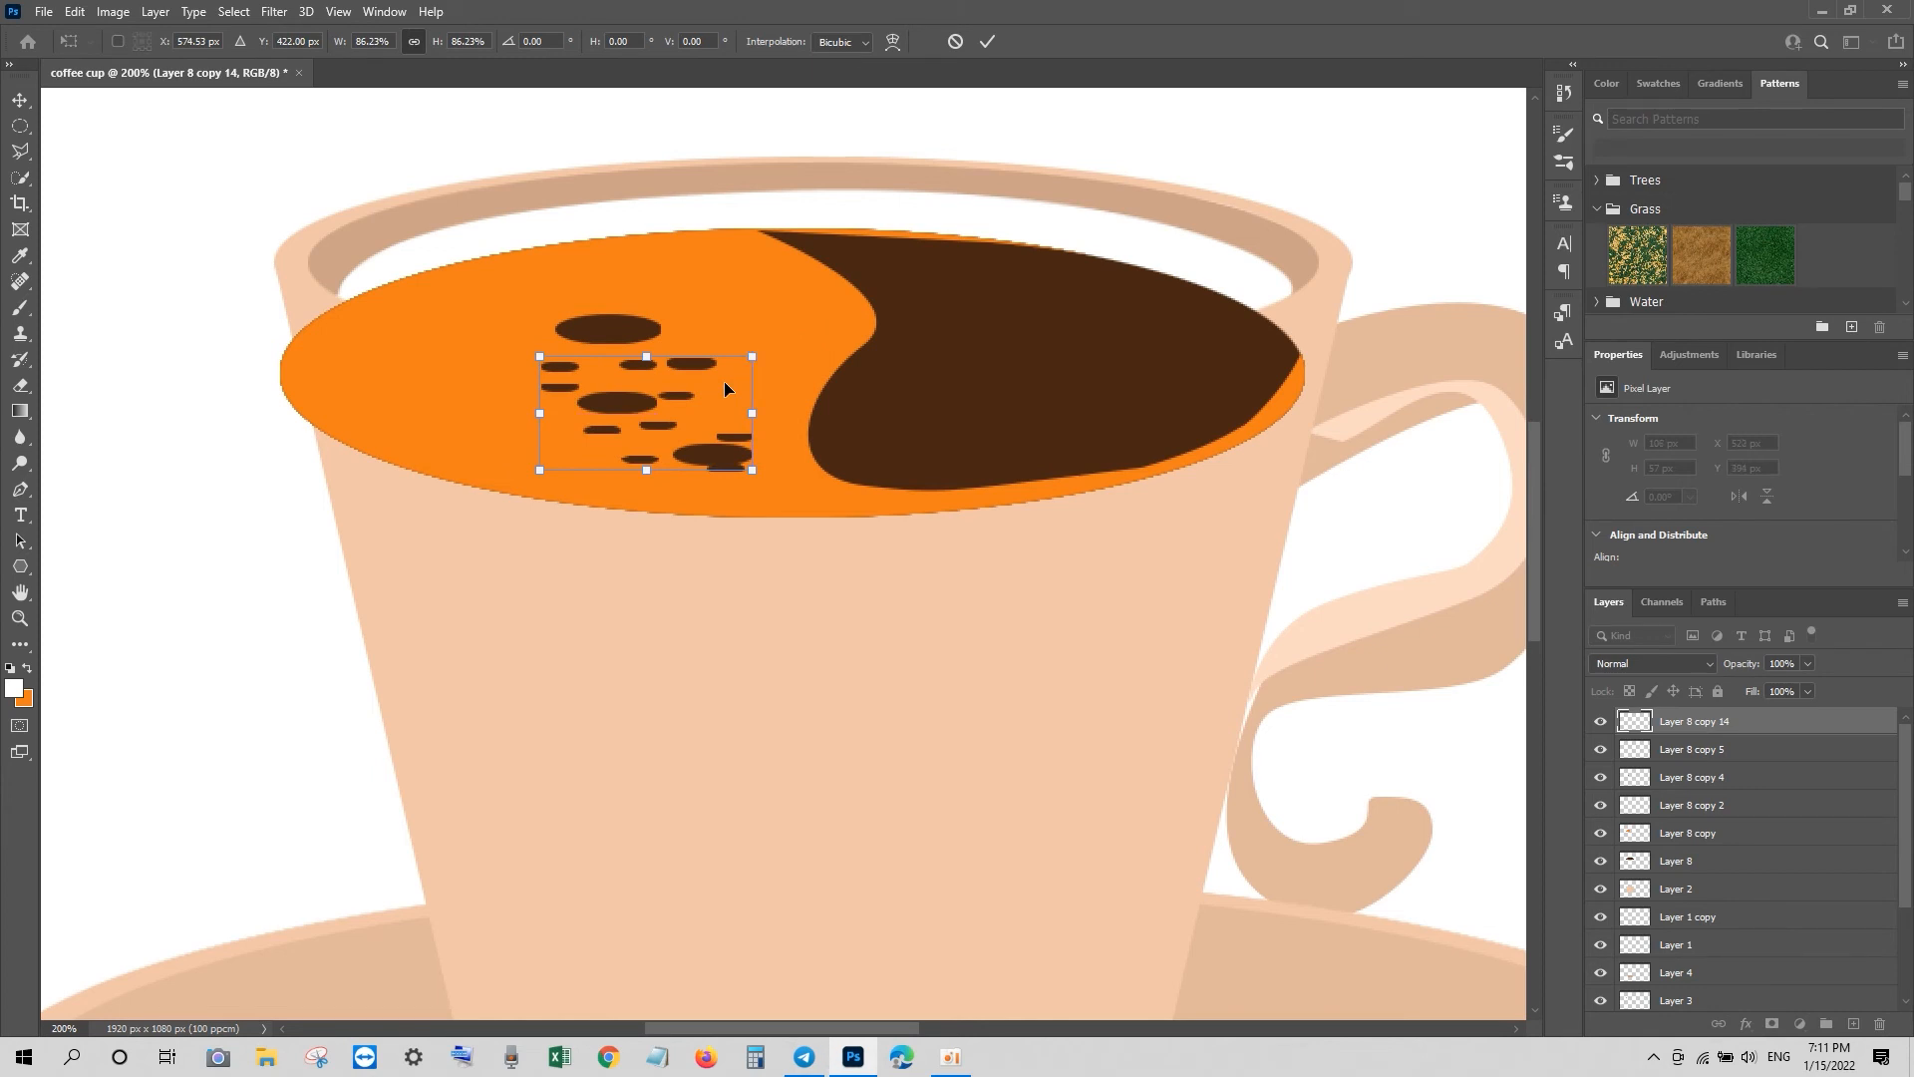
pyautogui.press('Return')
pyautogui.moveTo(1744, 671); pyautogui.dragTo(1727, 666)
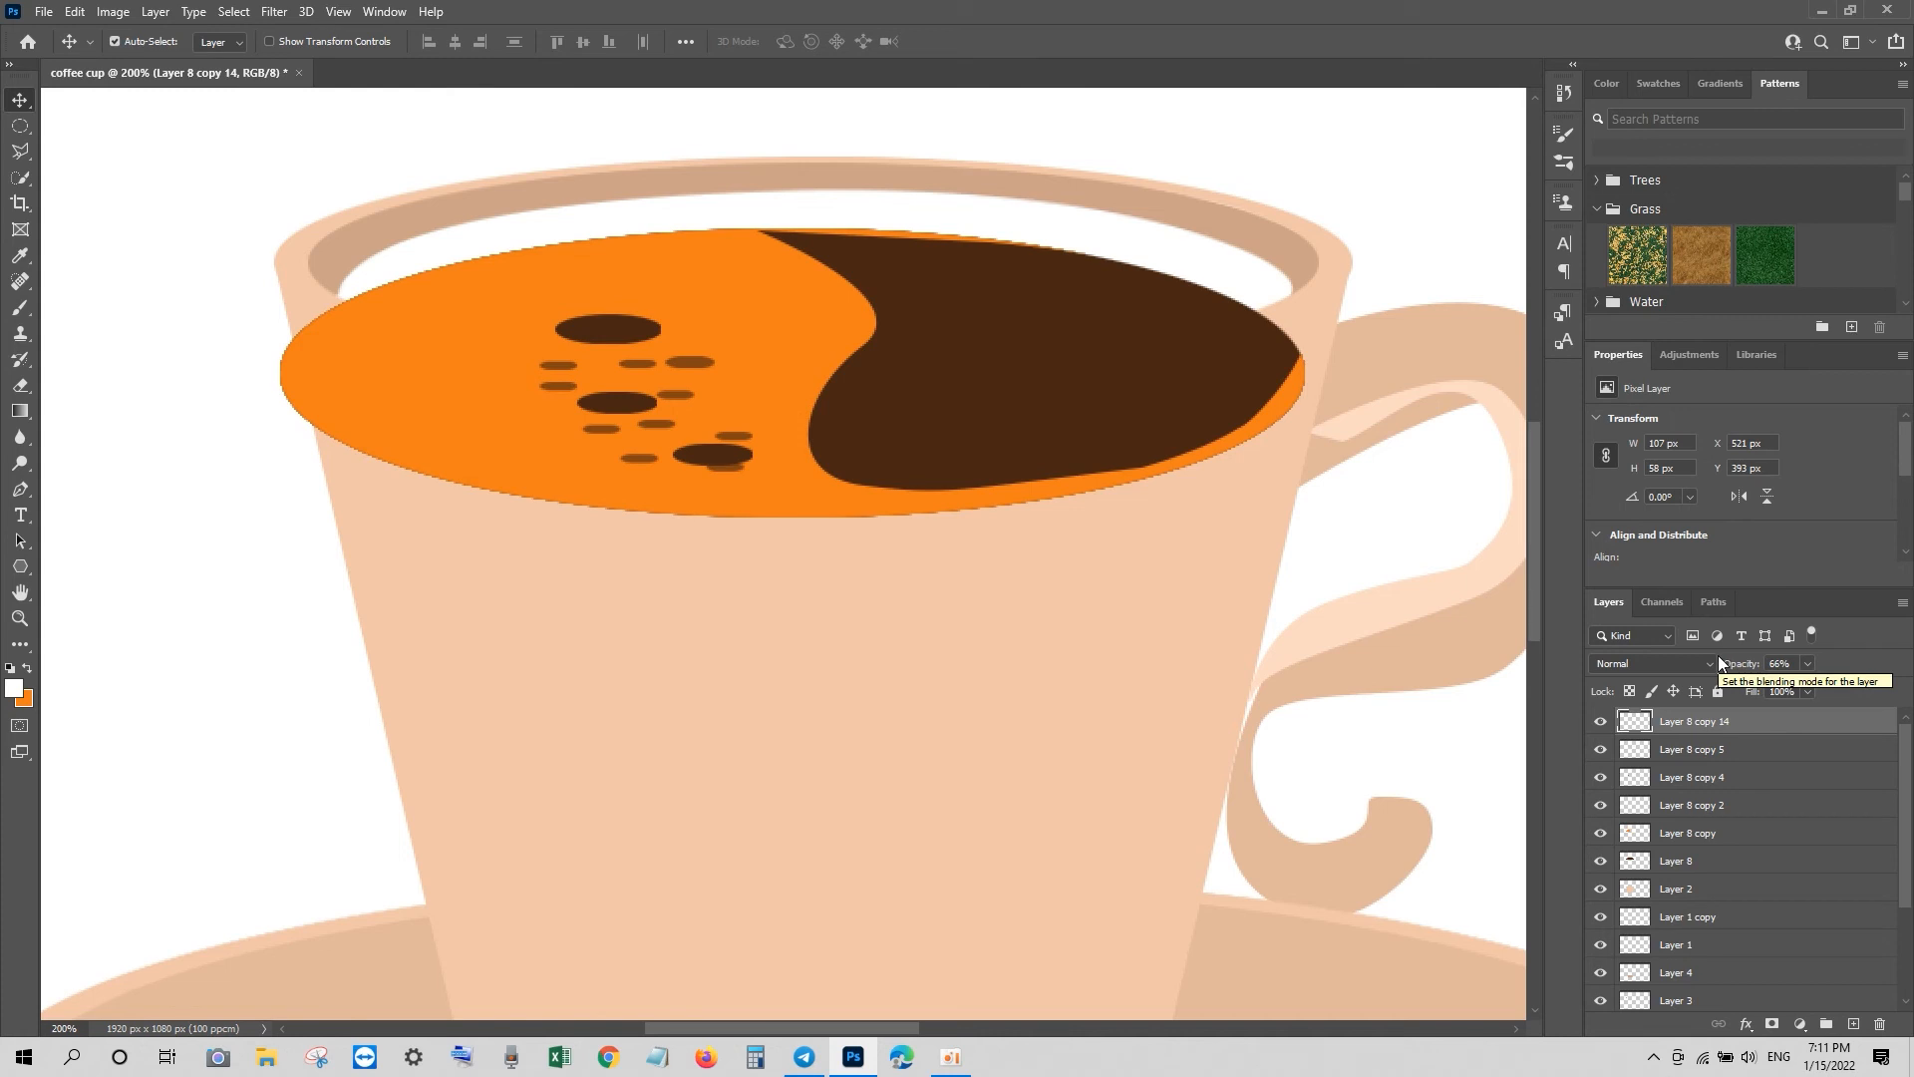
# Step: Add small elliptical selections over the upper-left part of every large and small bubble
pyautogui.click(20, 127)
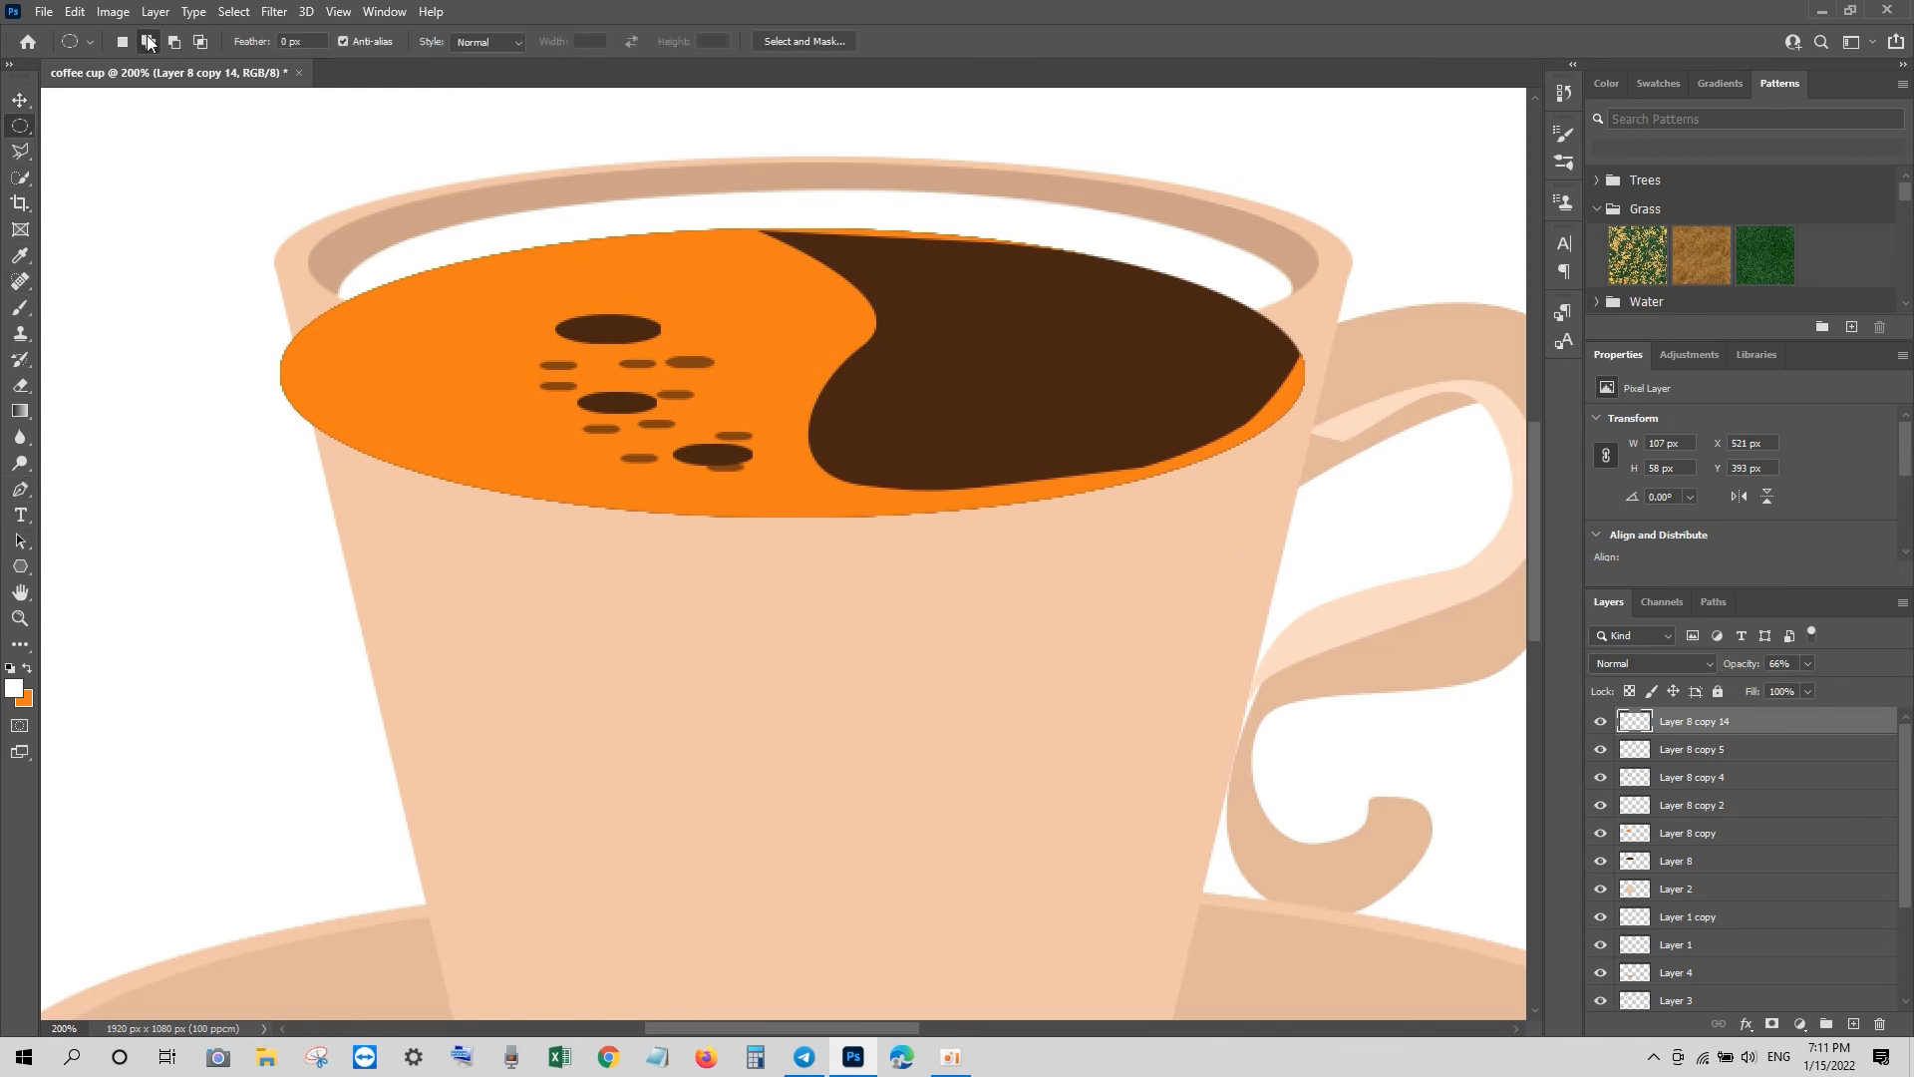
pyautogui.moveTo(543, 361); pyautogui.dragTo(690, 366)
pyautogui.moveTo(570, 317); pyautogui.dragTo(600, 328)
pyautogui.moveTo(587, 397); pyautogui.dragTo(707, 456)
pyautogui.moveTo(624, 454); pyautogui.dragTo(662, 425)
pyautogui.moveTo(667, 389); pyautogui.dragTo(733, 438)
# Step: Fill the elliptical selections with white on a new layer to make the bubble highlights
pyautogui.click(1853, 1024)
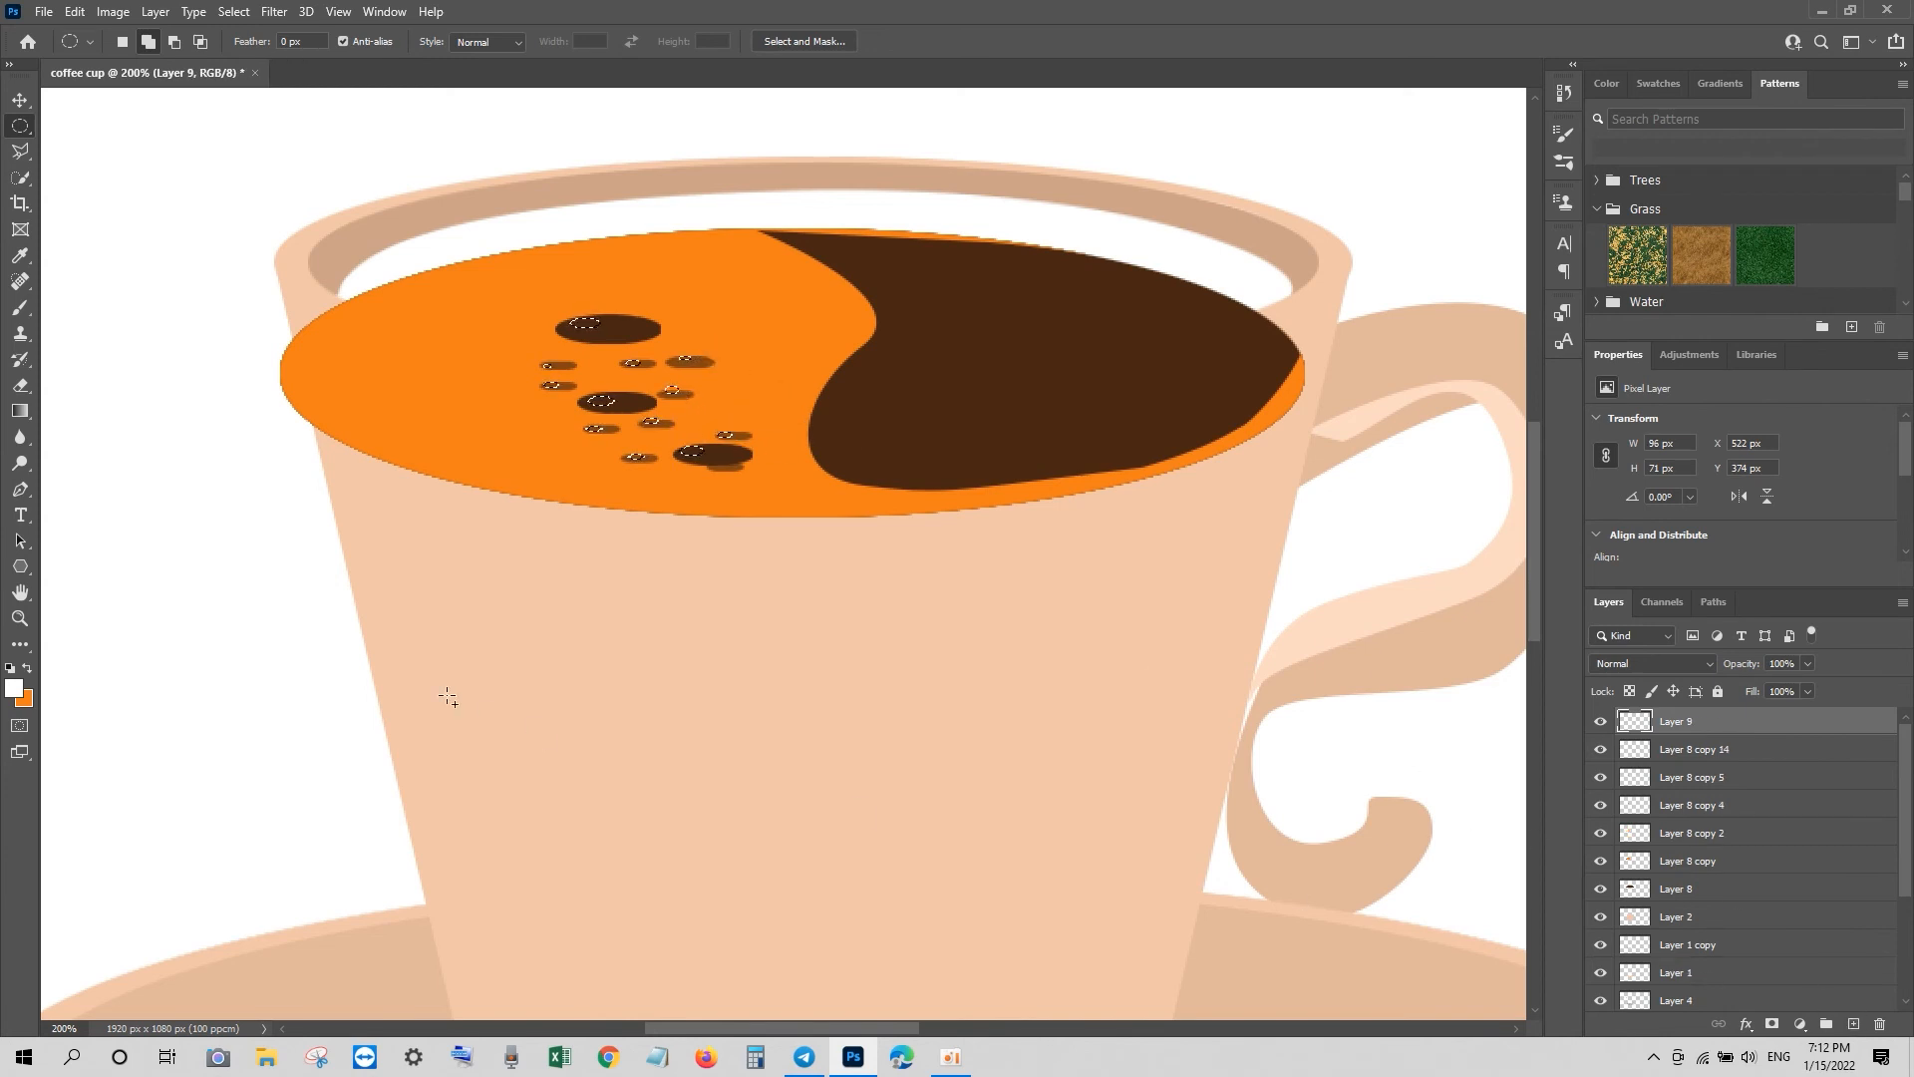
pyautogui.click(28, 668)
pyautogui.hotkey('ctrl', 'BackSpace')
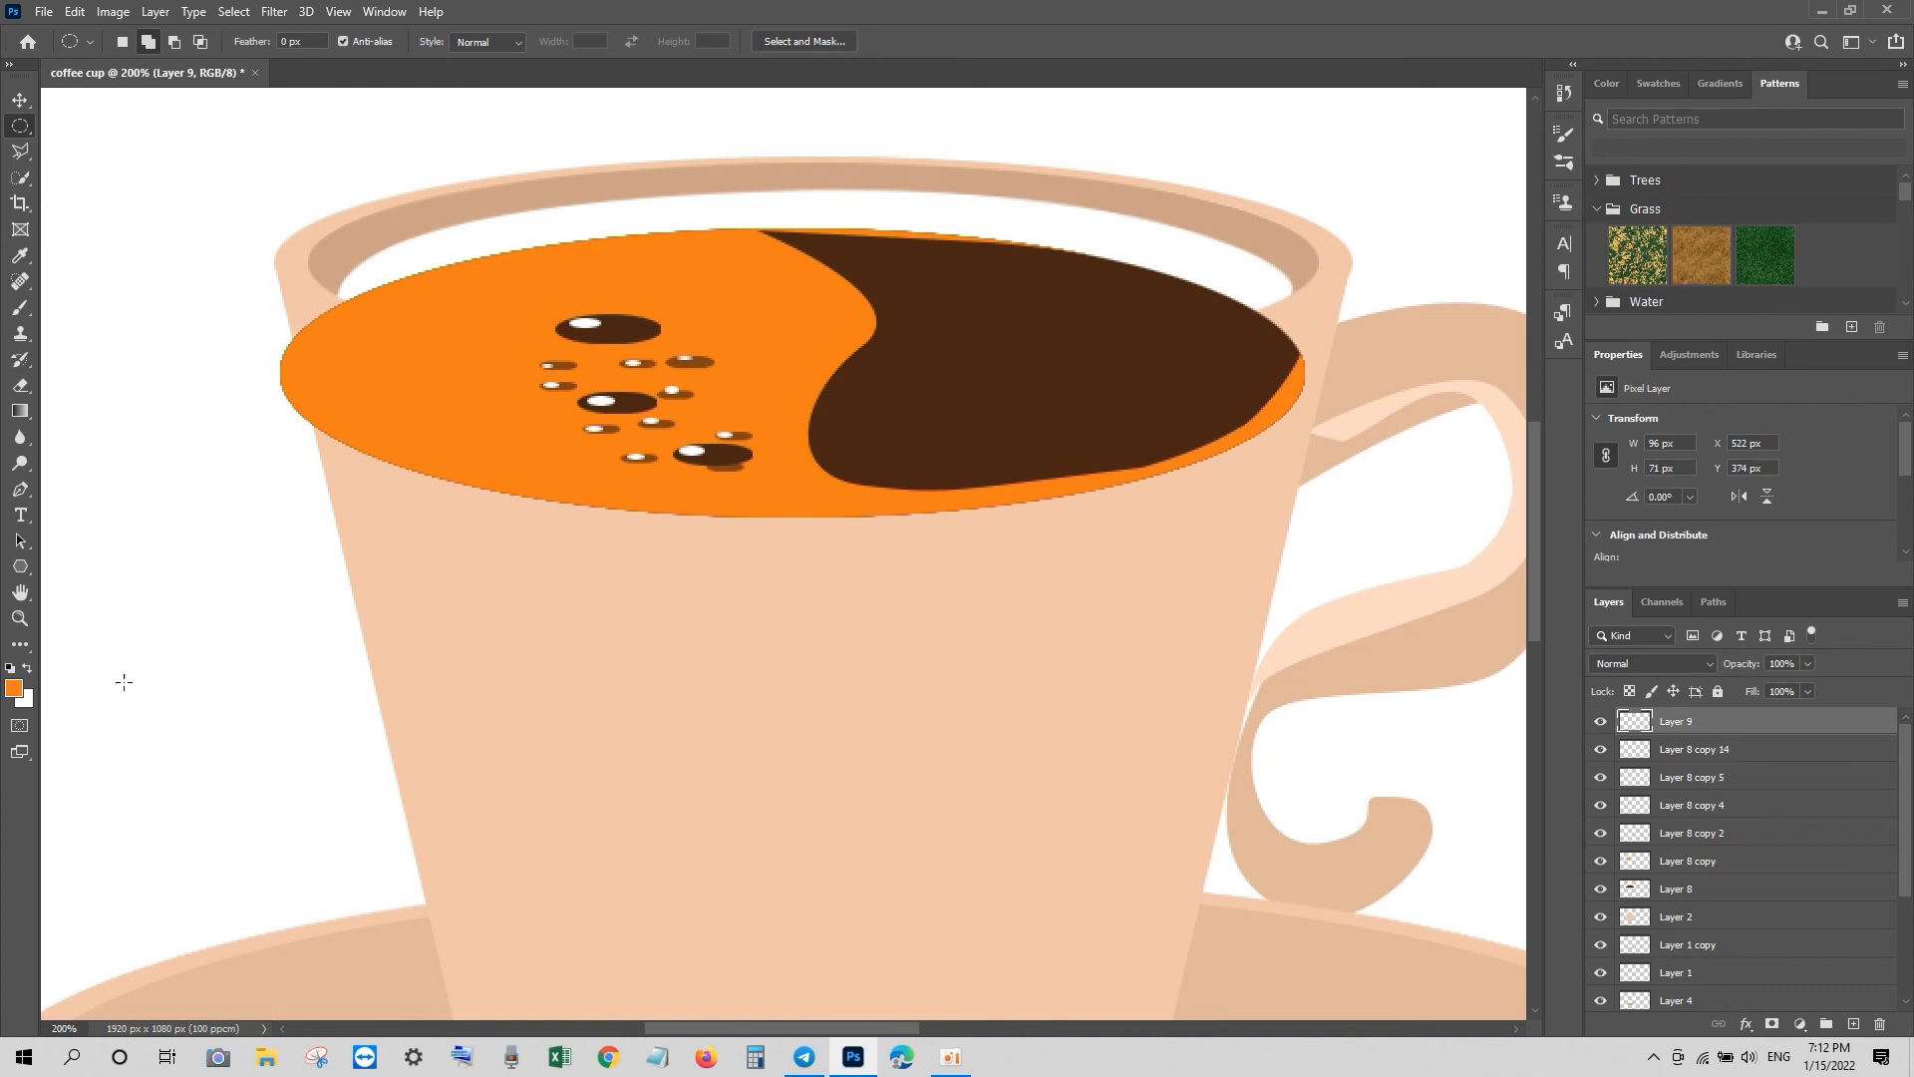
# Step: Reduce the opacity of the white highlights and select the orange foam layer, Layer 8 copy
pyautogui.moveTo(1743, 665)
pyautogui.mouseDown()
pyautogui.moveTo(1708, 662)
pyautogui.moveTo(1732, 669)
pyautogui.mouseUp()
pyautogui.press('v')
pyautogui.click(476, 405)
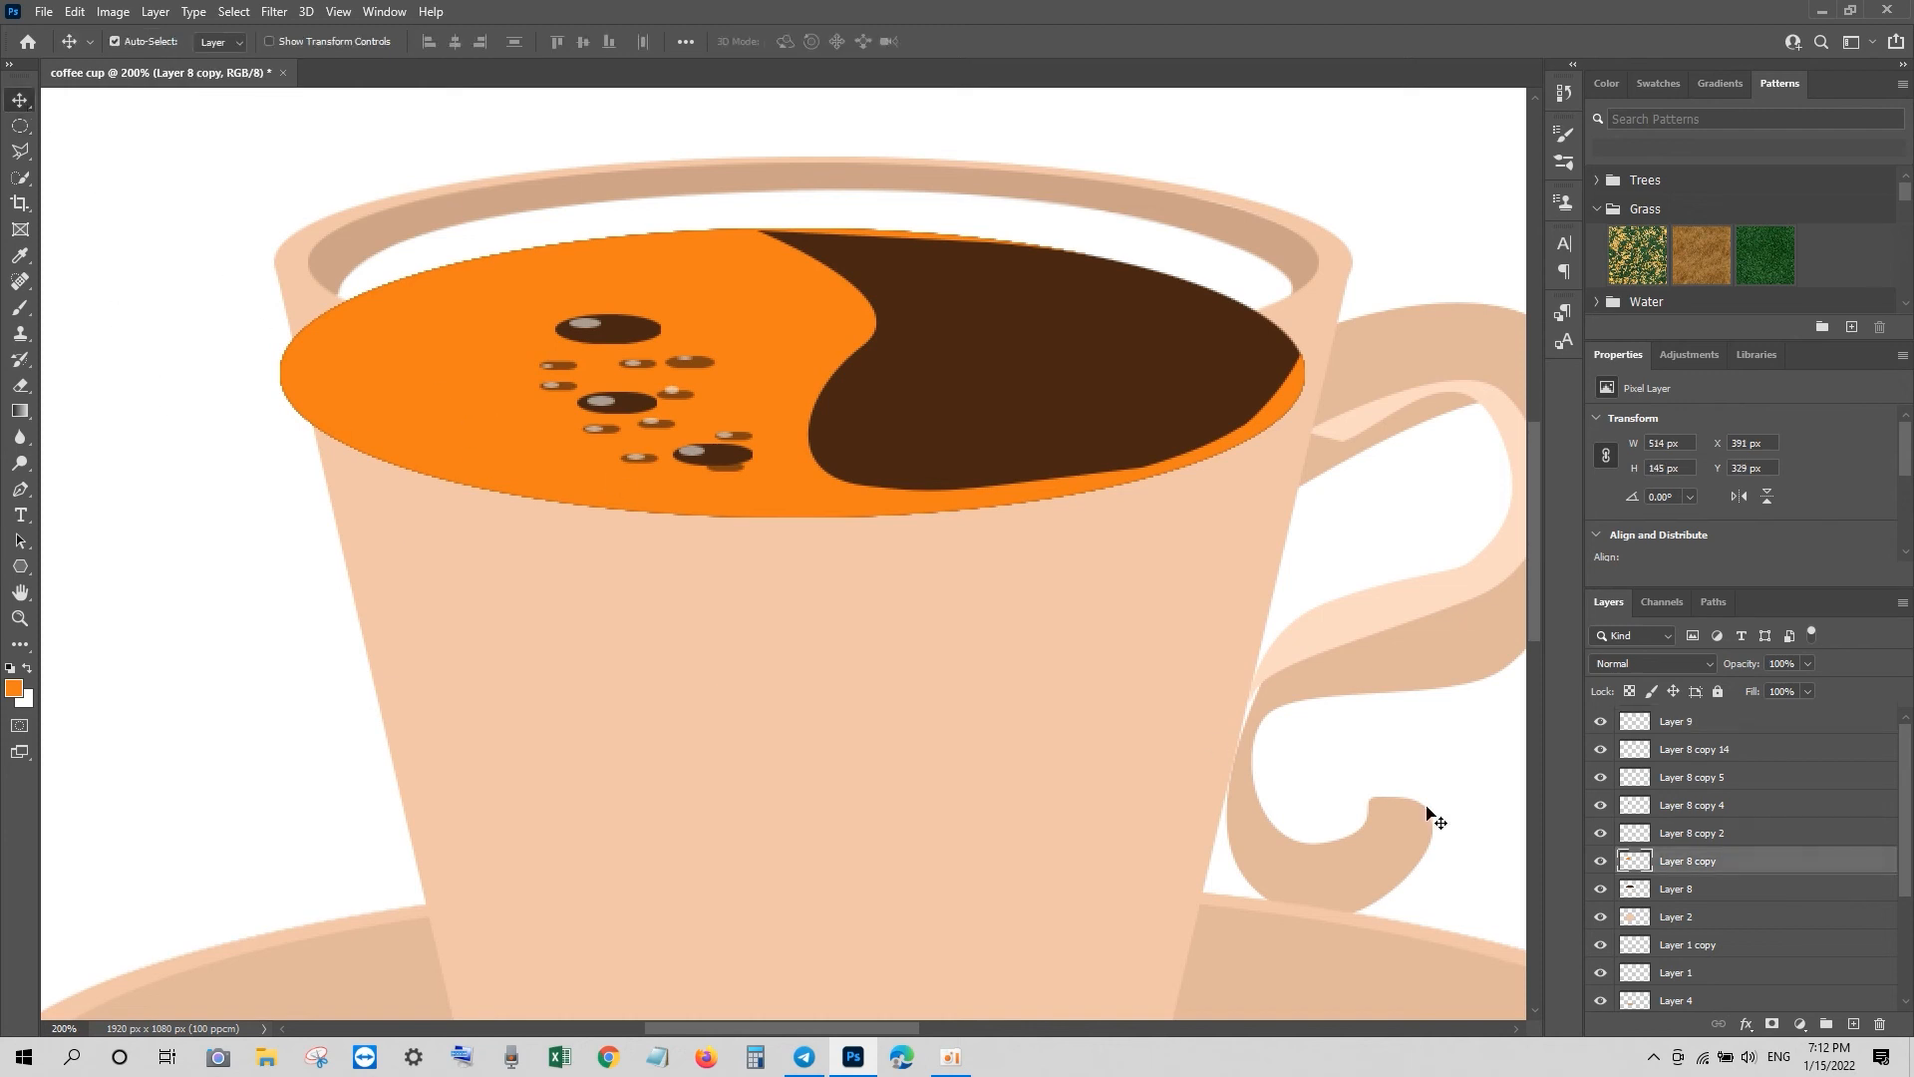
pyautogui.click(1747, 1025)
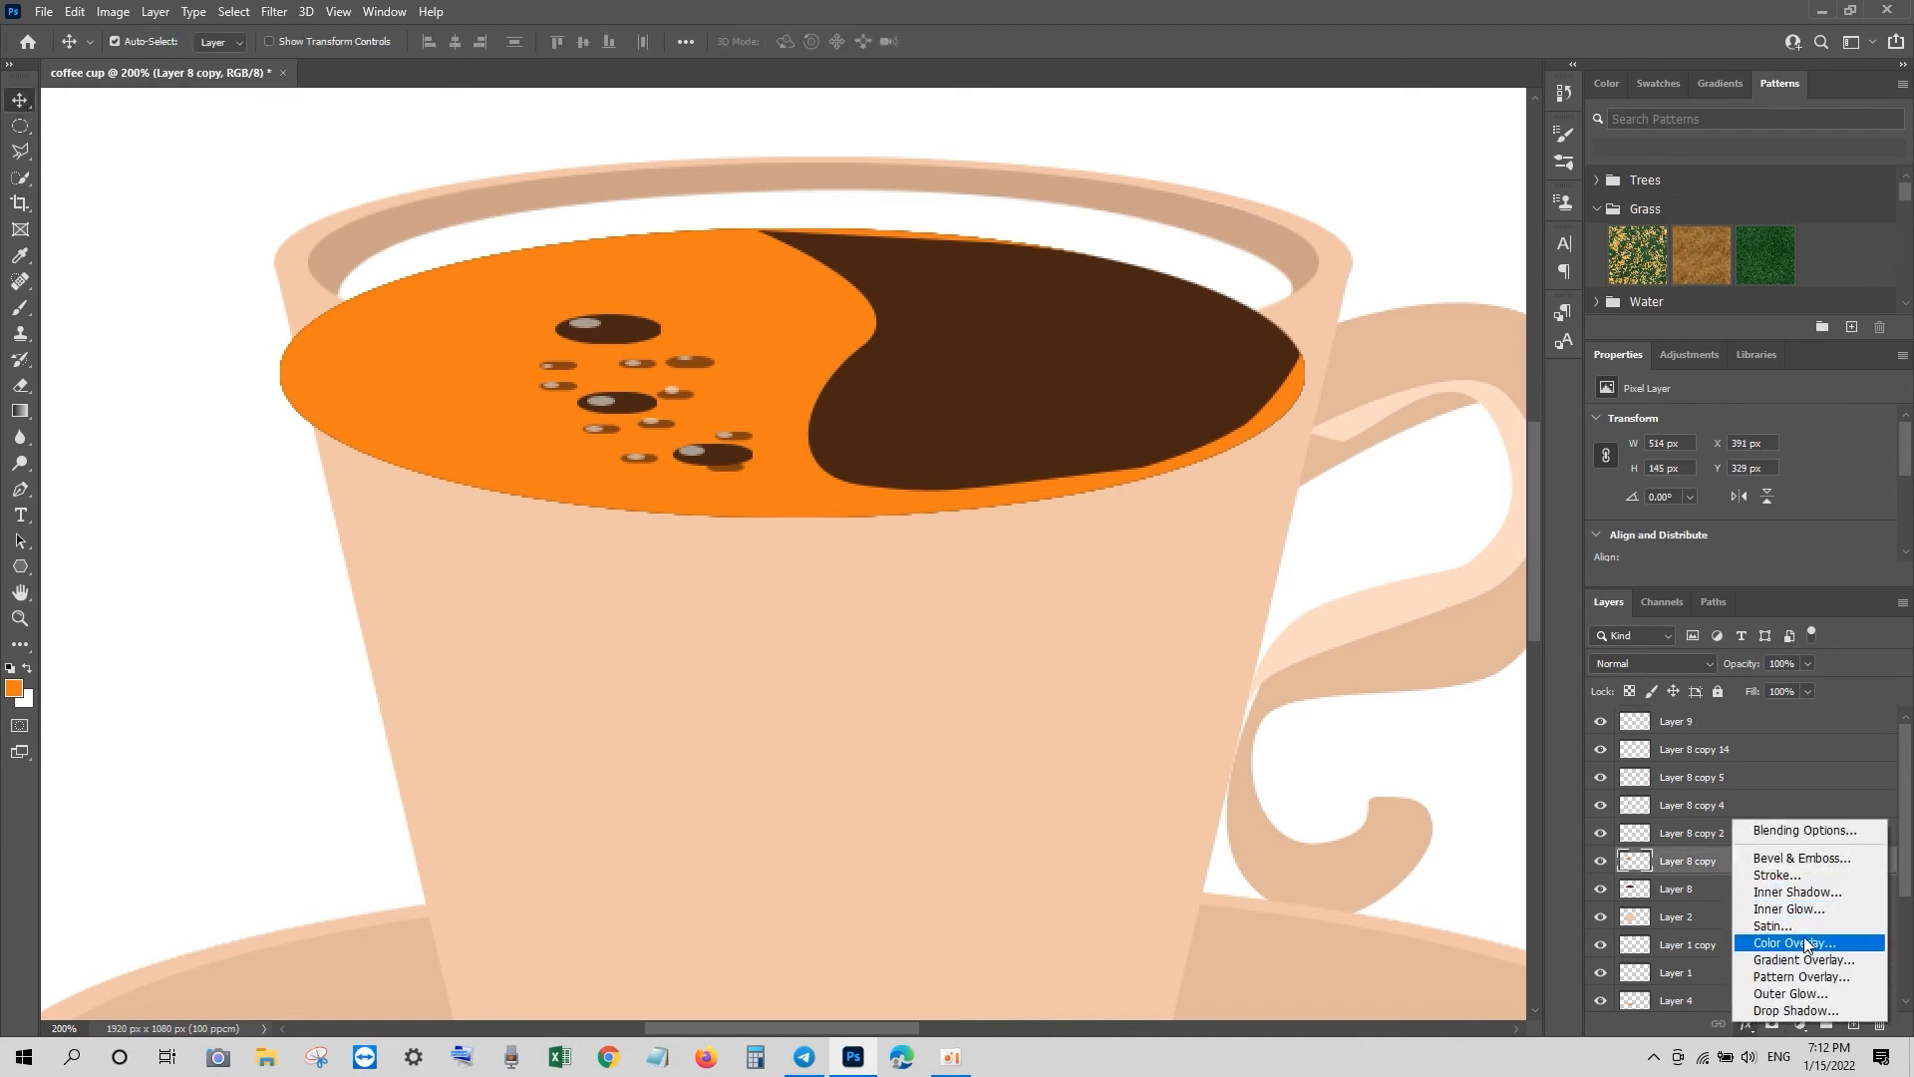
pyautogui.click(627, 386)
pyautogui.moveTo(1744, 667)
pyautogui.mouseDown()
pyautogui.moveTo(1716, 668)
pyautogui.moveTo(1747, 672)
pyautogui.mouseUp()
pyautogui.click(115, 16)
pyautogui.moveTo(149, 60)
pyautogui.click(398, 173)
pyautogui.moveTo(1552, 437); pyautogui.dragTo(1569, 338)
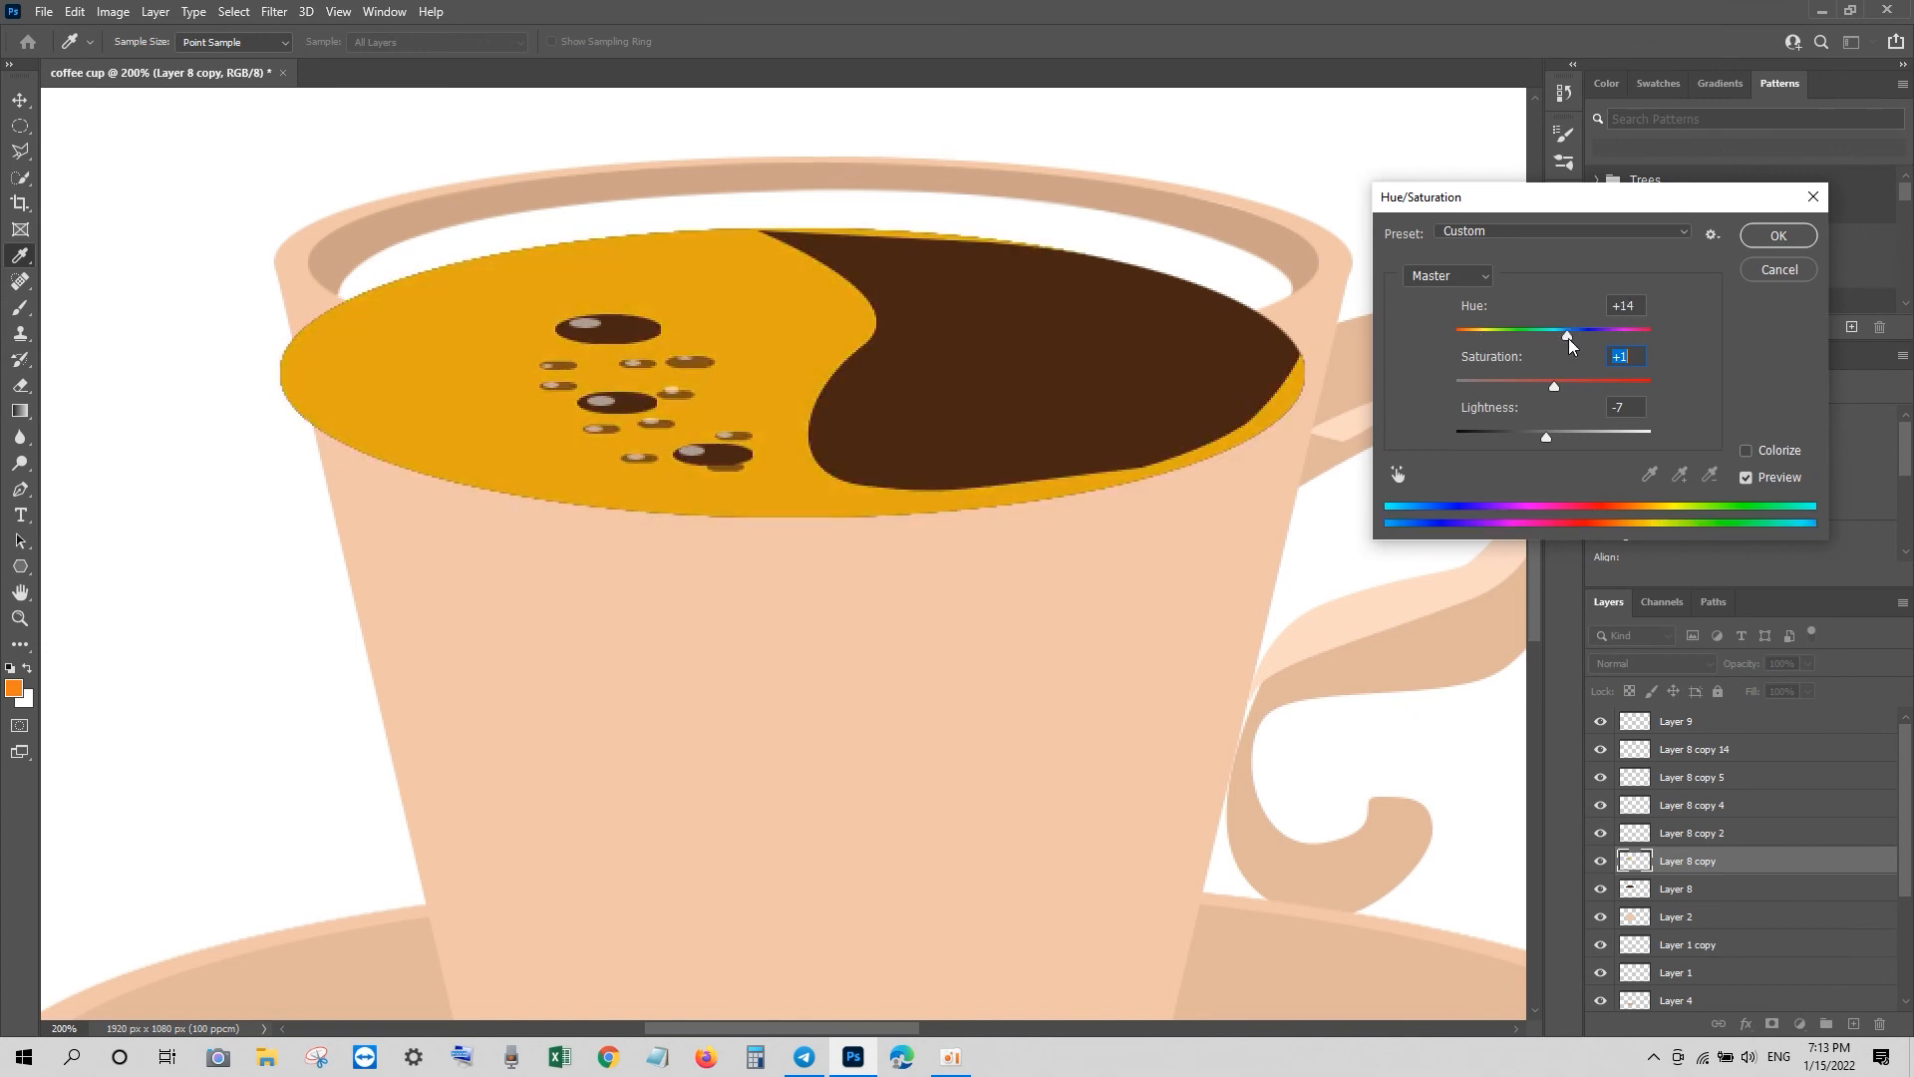
pyautogui.click(1780, 269)
# Step: Apply Hue/Saturation to the orange foam layer with Saturation reduced to about -45
pyautogui.press('v')
pyautogui.click(113, 11)
pyautogui.moveTo(145, 63)
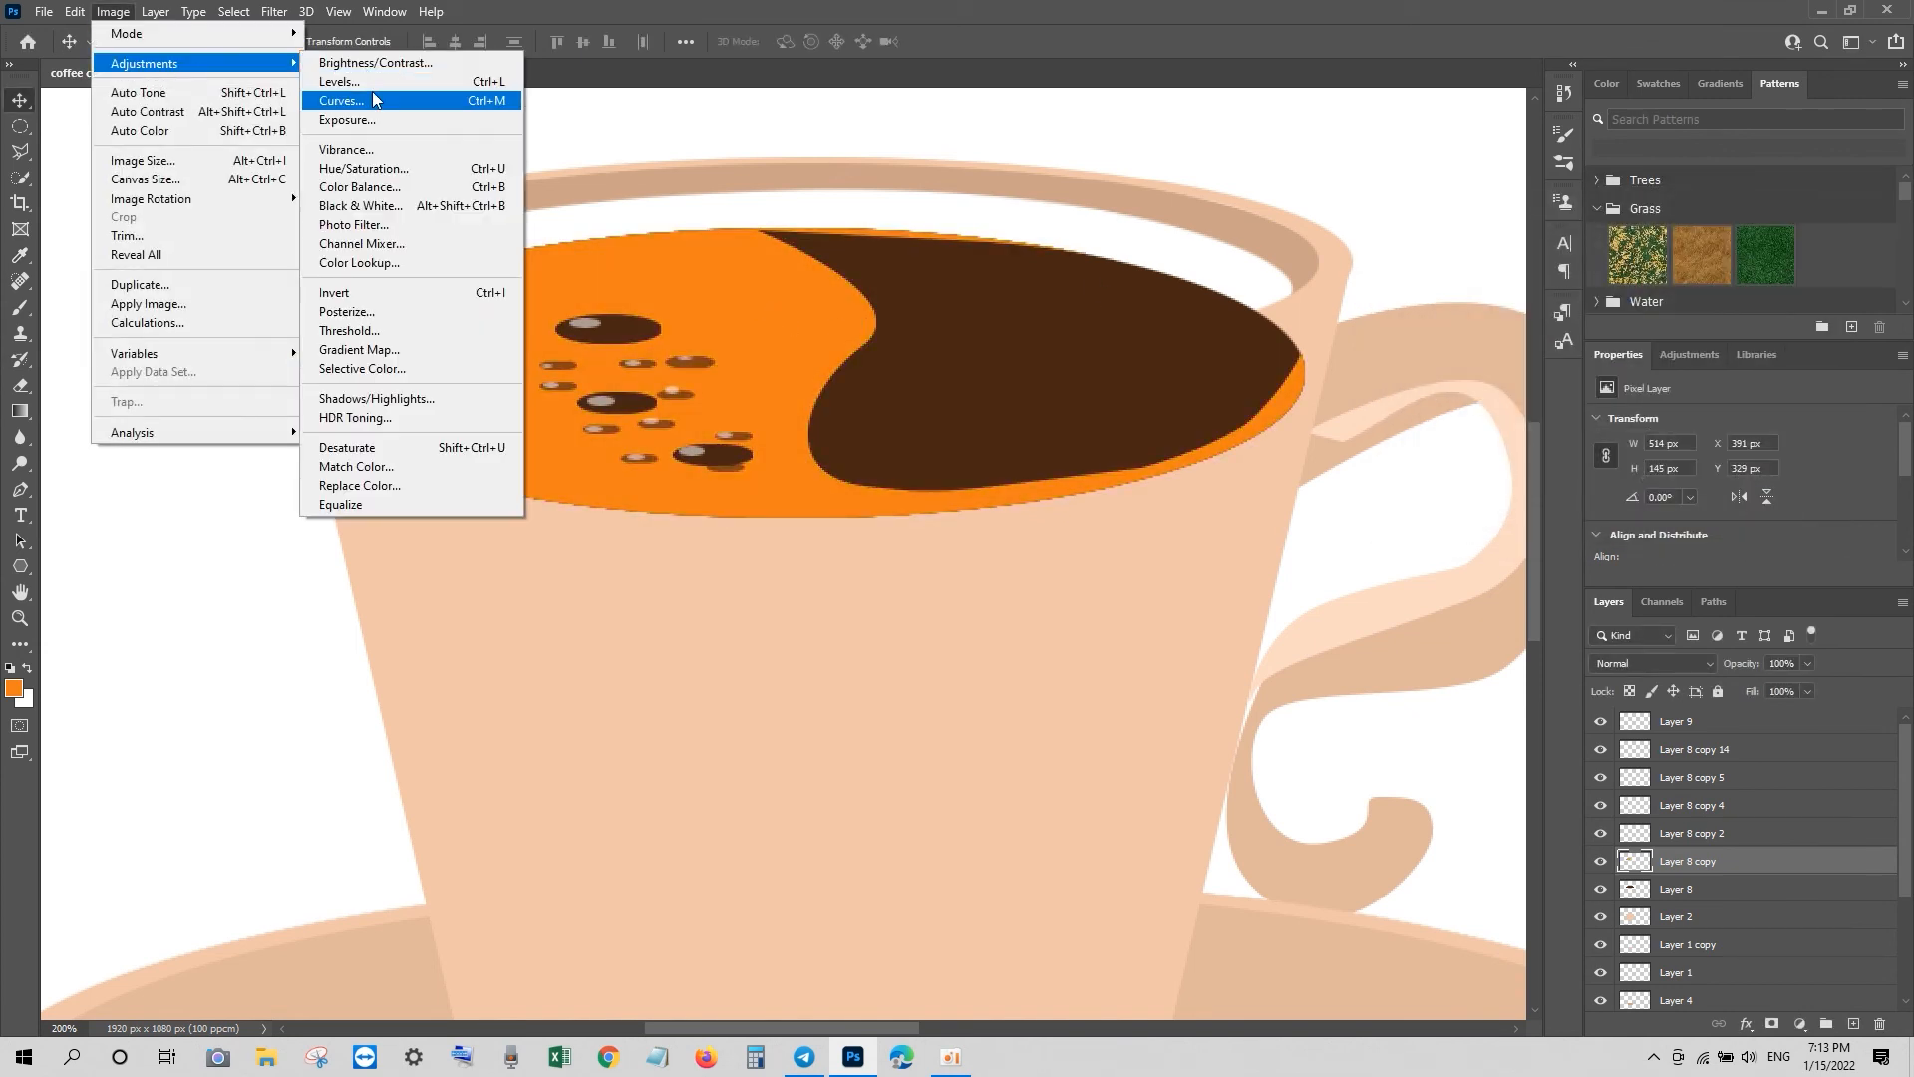
pyautogui.click(363, 168)
pyautogui.moveTo(1554, 386); pyautogui.dragTo(1520, 394)
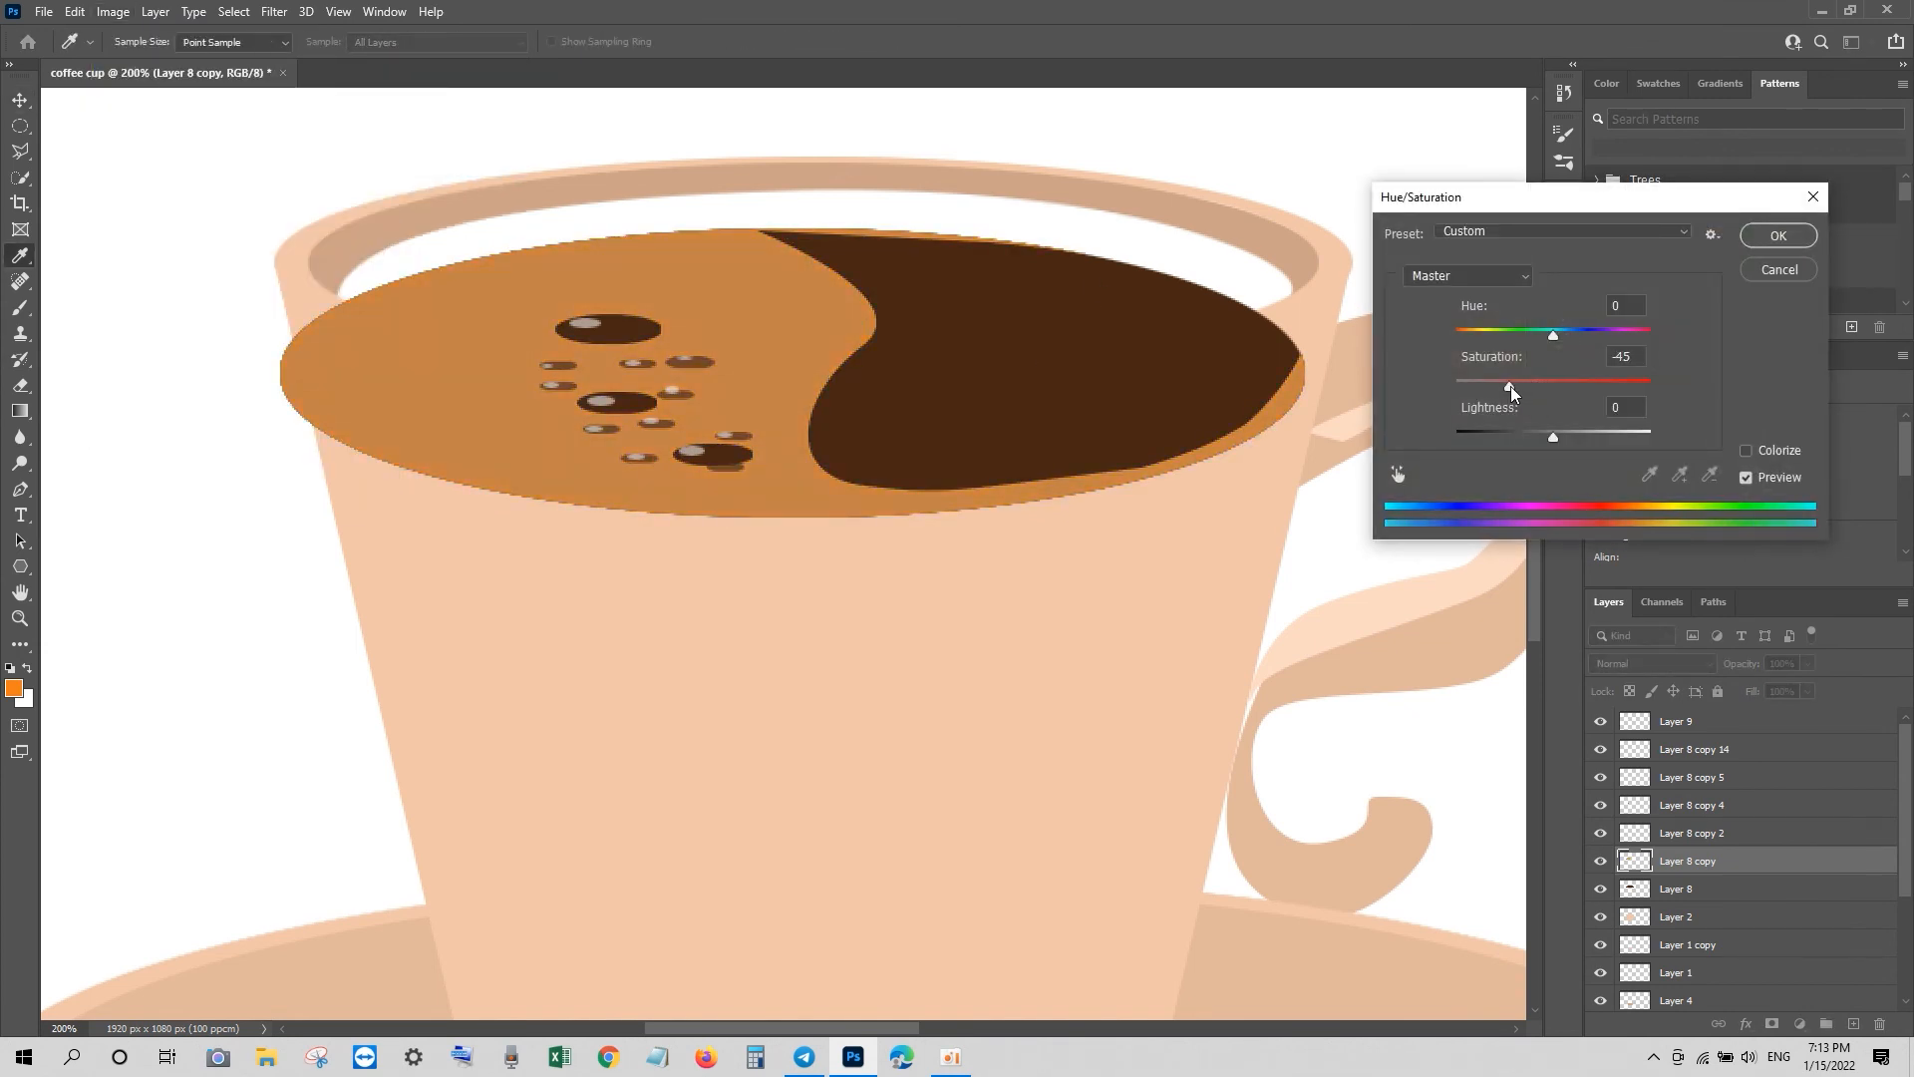
pyautogui.click(1771, 271)
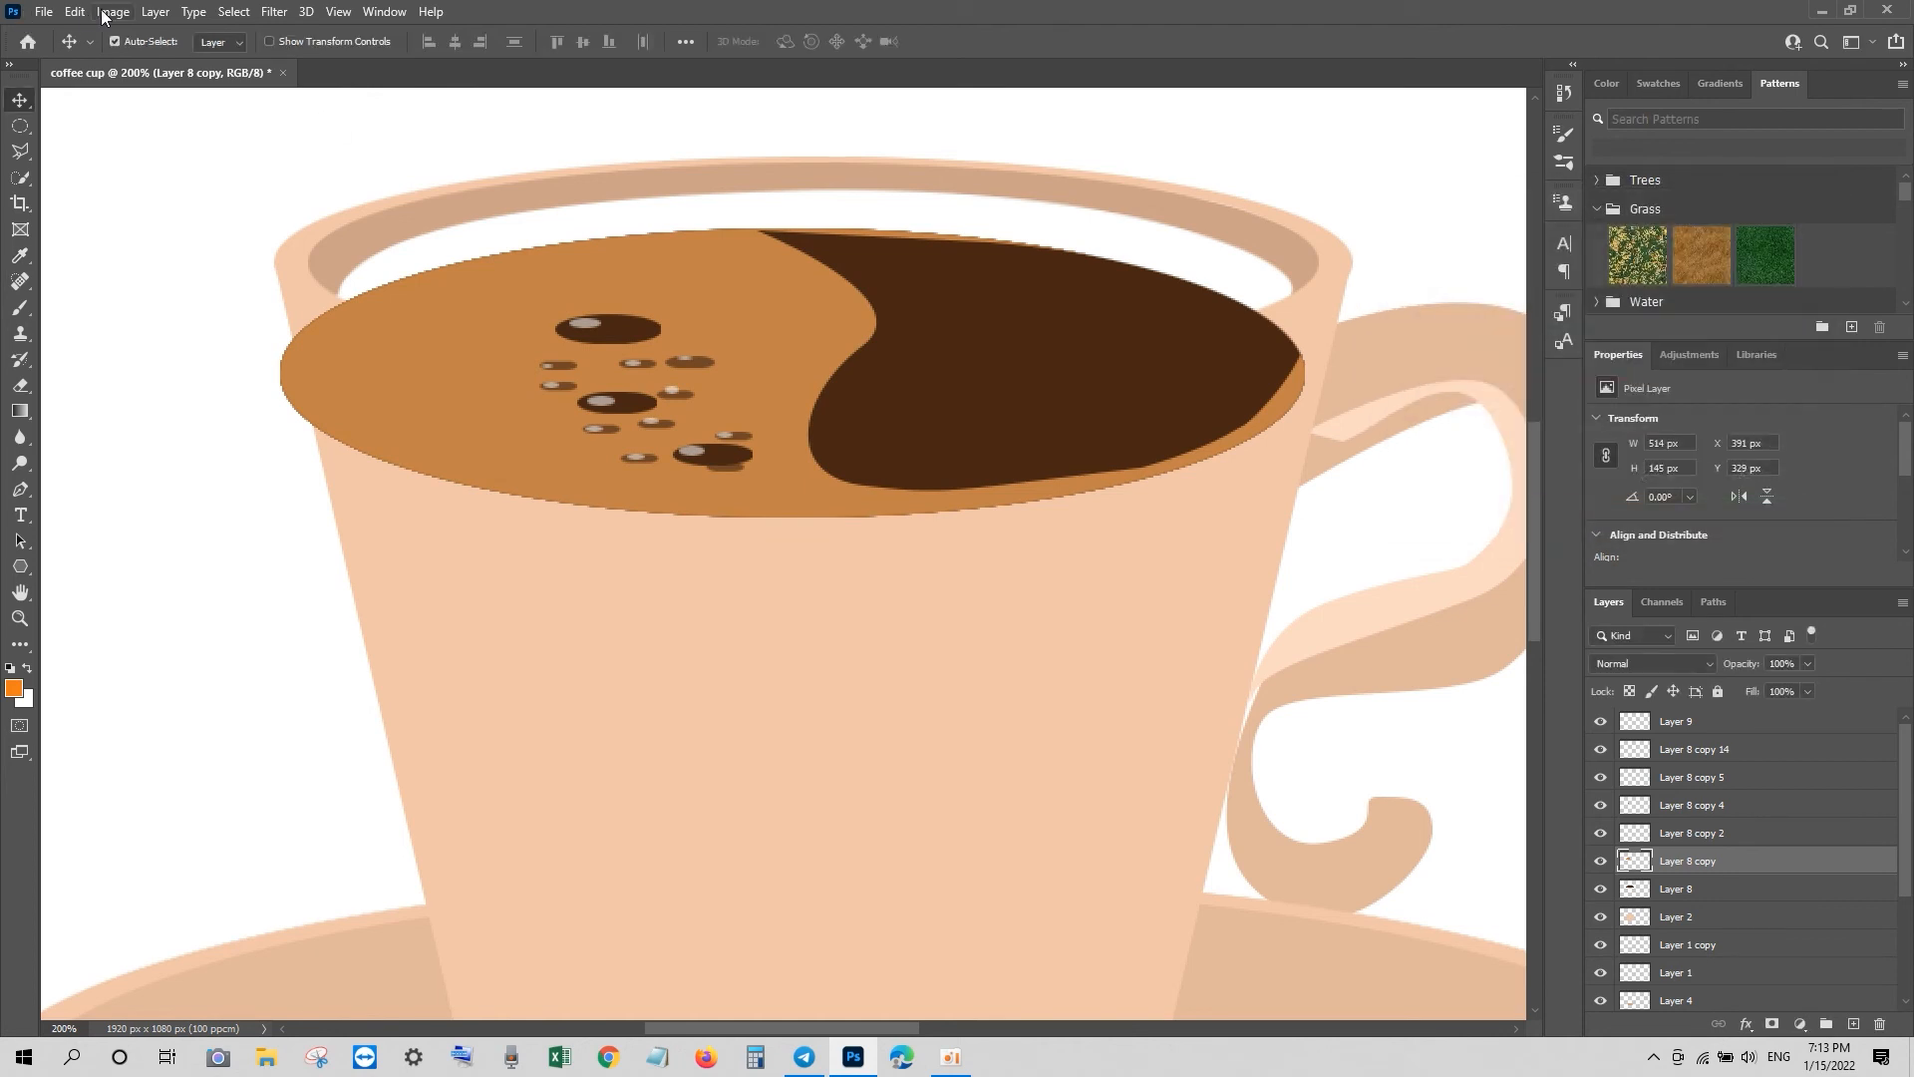
# Step: Shift the foam's midtones toward magenta with Color Balance for a redder brown
pyautogui.click(113, 11)
pyautogui.moveTo(150, 63)
pyautogui.click(359, 186)
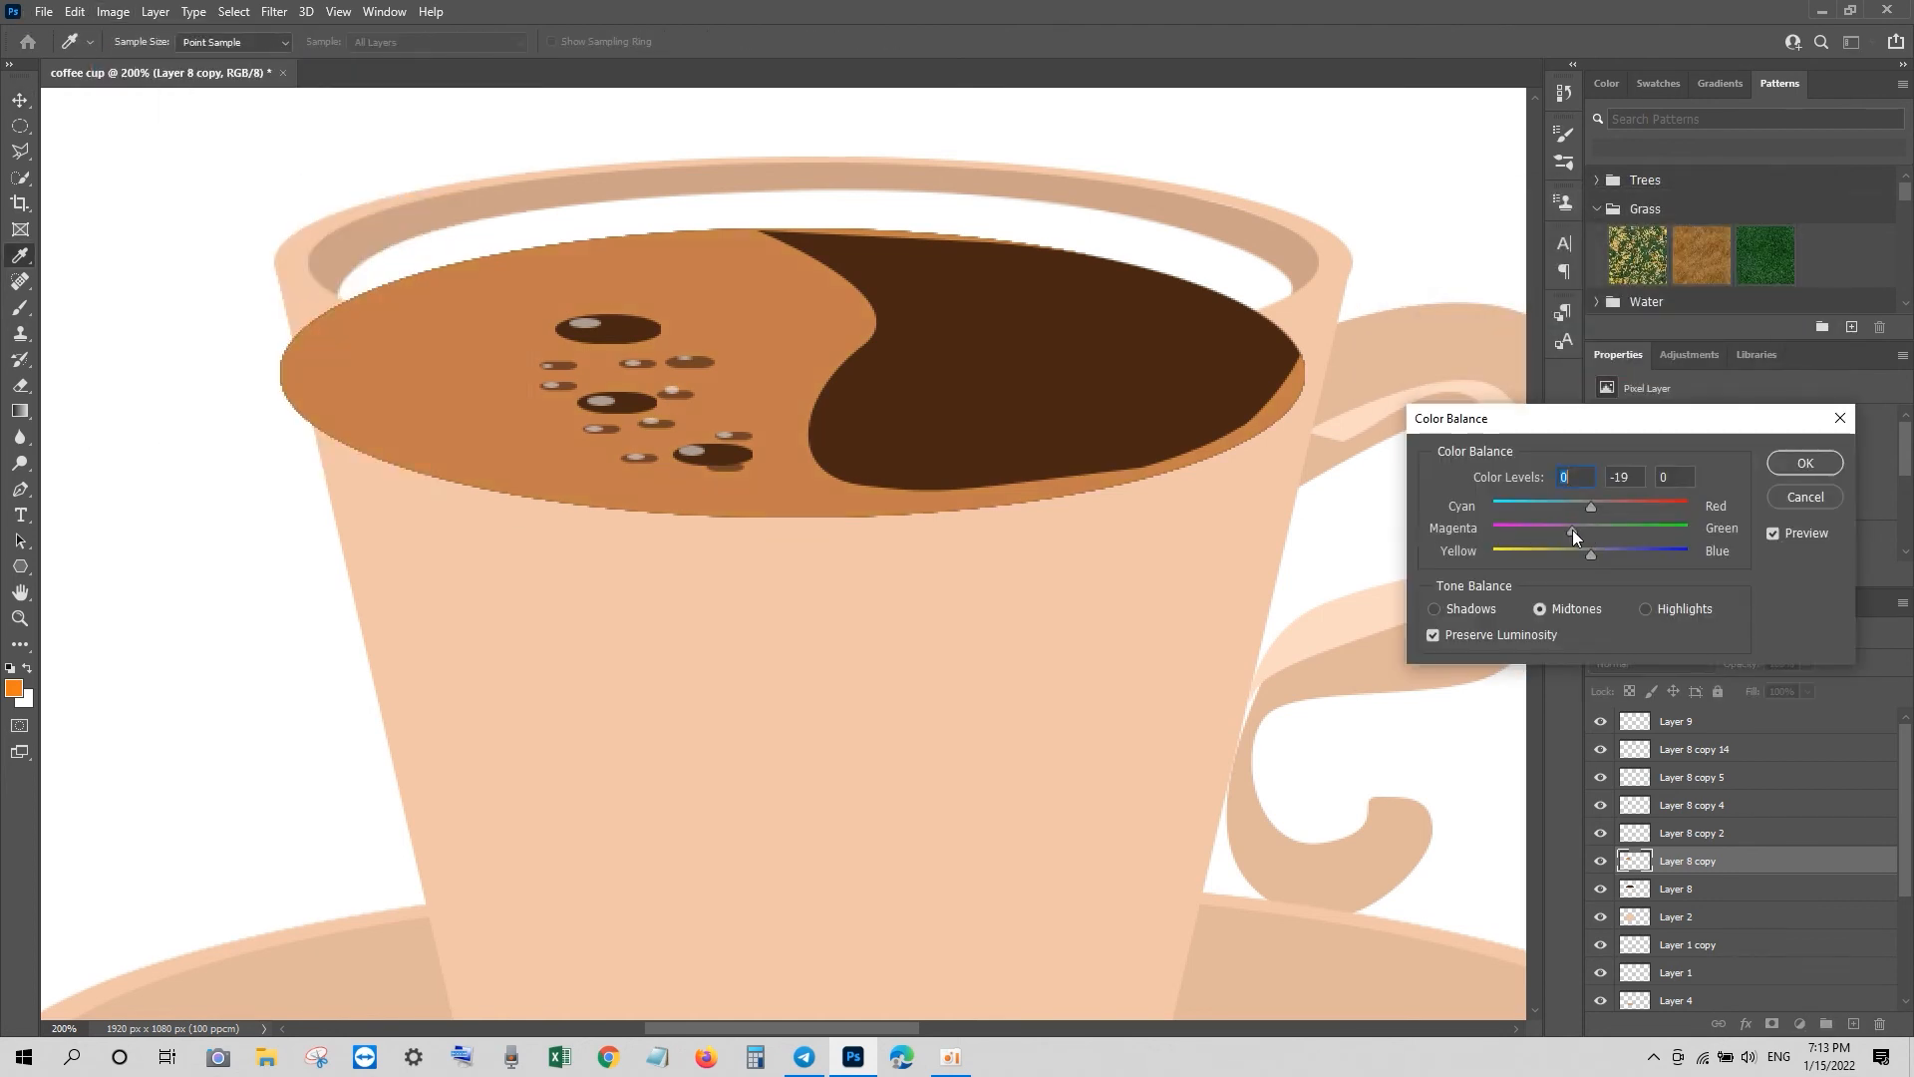
pyautogui.moveTo(1561, 531); pyautogui.dragTo(1568, 531)
pyautogui.click(1799, 465)
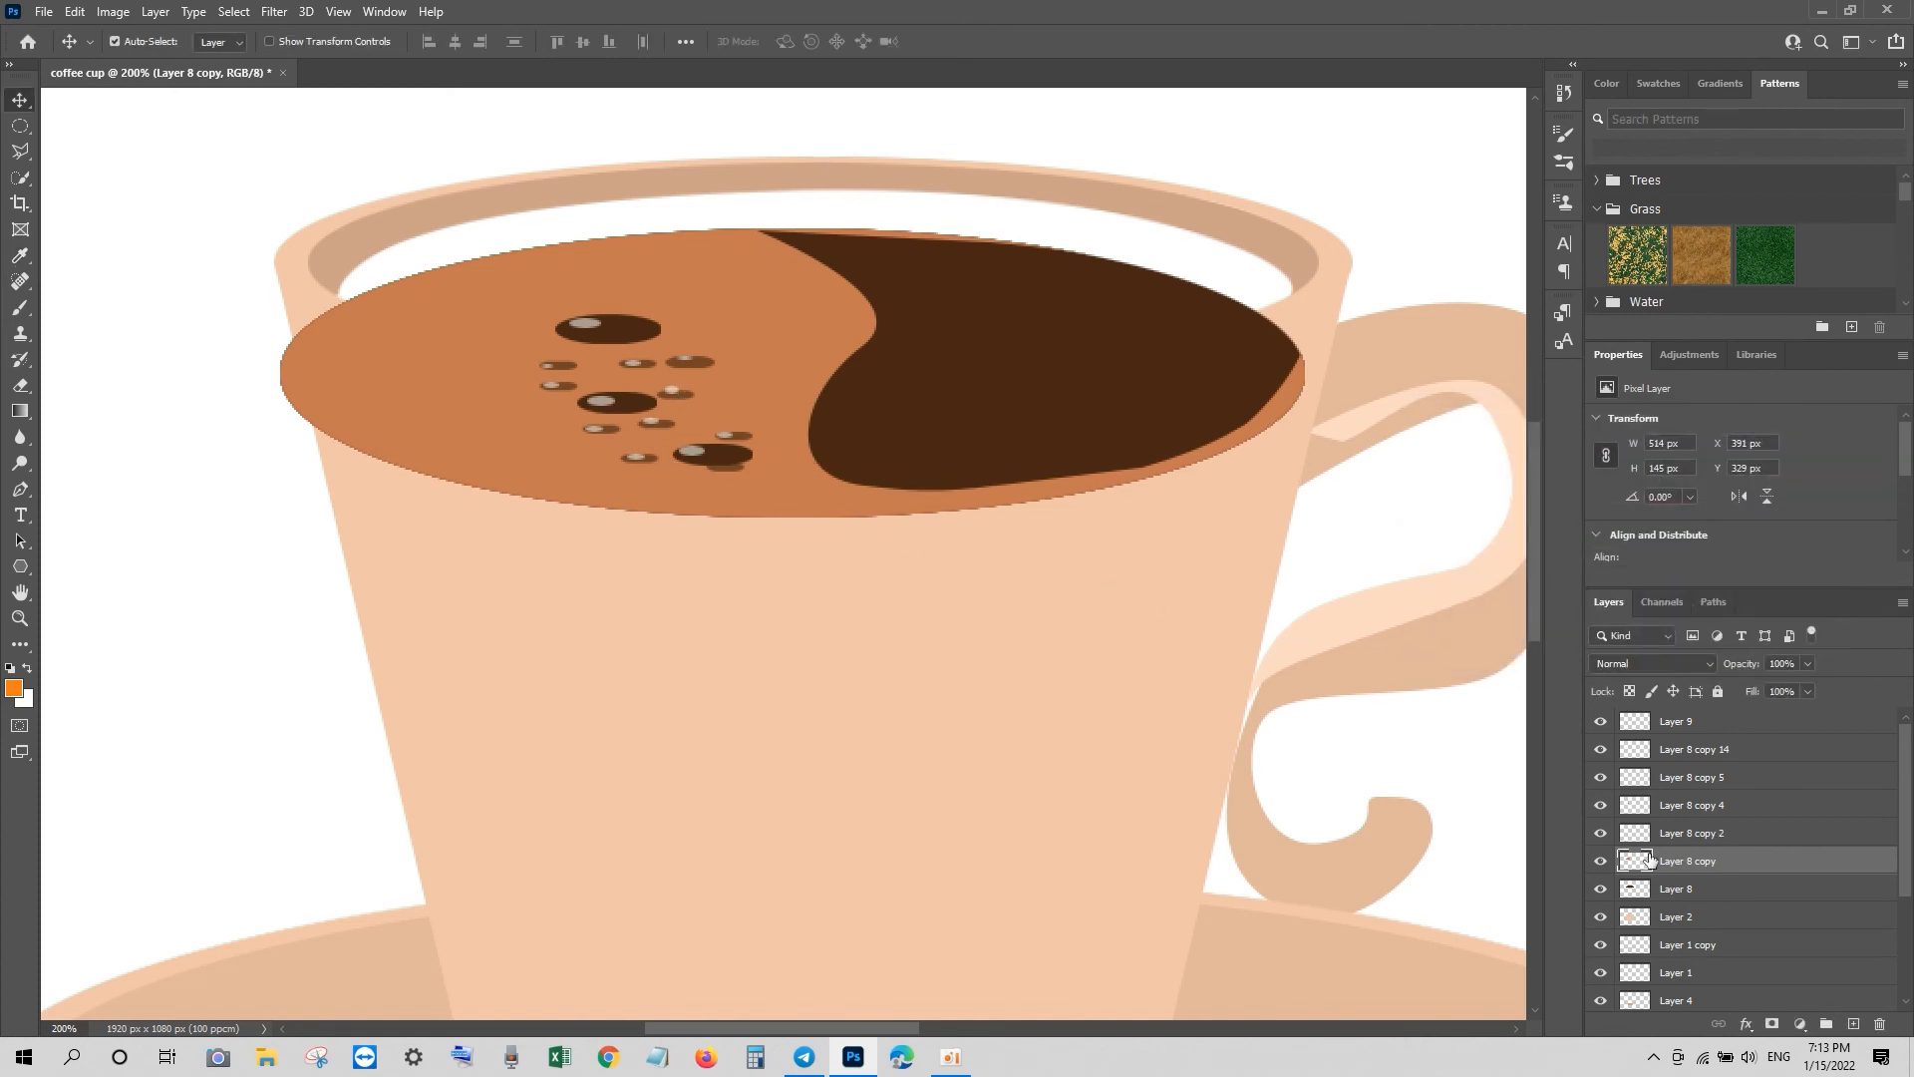
# Step: Toggle layer visibility to identify the layers, and merge the highlight Layer 9 down into Layer 8 copy 14
pyautogui.click(1601, 888)
pyautogui.click(1602, 888)
pyautogui.click(1600, 807)
pyautogui.click(1600, 807)
pyautogui.rightClick(1659, 730)
pyautogui.click(1466, 782)
# Step: Duplicate the merged small bubbles, scale the copy to about 74 × 53 px and place it around the lowest large bubble
pyautogui.hotkey('ctrl', 'j')
pyautogui.hotkey('ctrl', 't')
pyautogui.moveTo(709, 445); pyautogui.dragTo(748, 471)
pyautogui.moveTo(828, 369); pyautogui.dragTo(765, 415)
pyautogui.moveTo(750, 456)
pyautogui.mouseDown()
pyautogui.moveTo(785, 436)
pyautogui.moveTo(772, 452)
pyautogui.mouseUp()
pyautogui.press('Return')
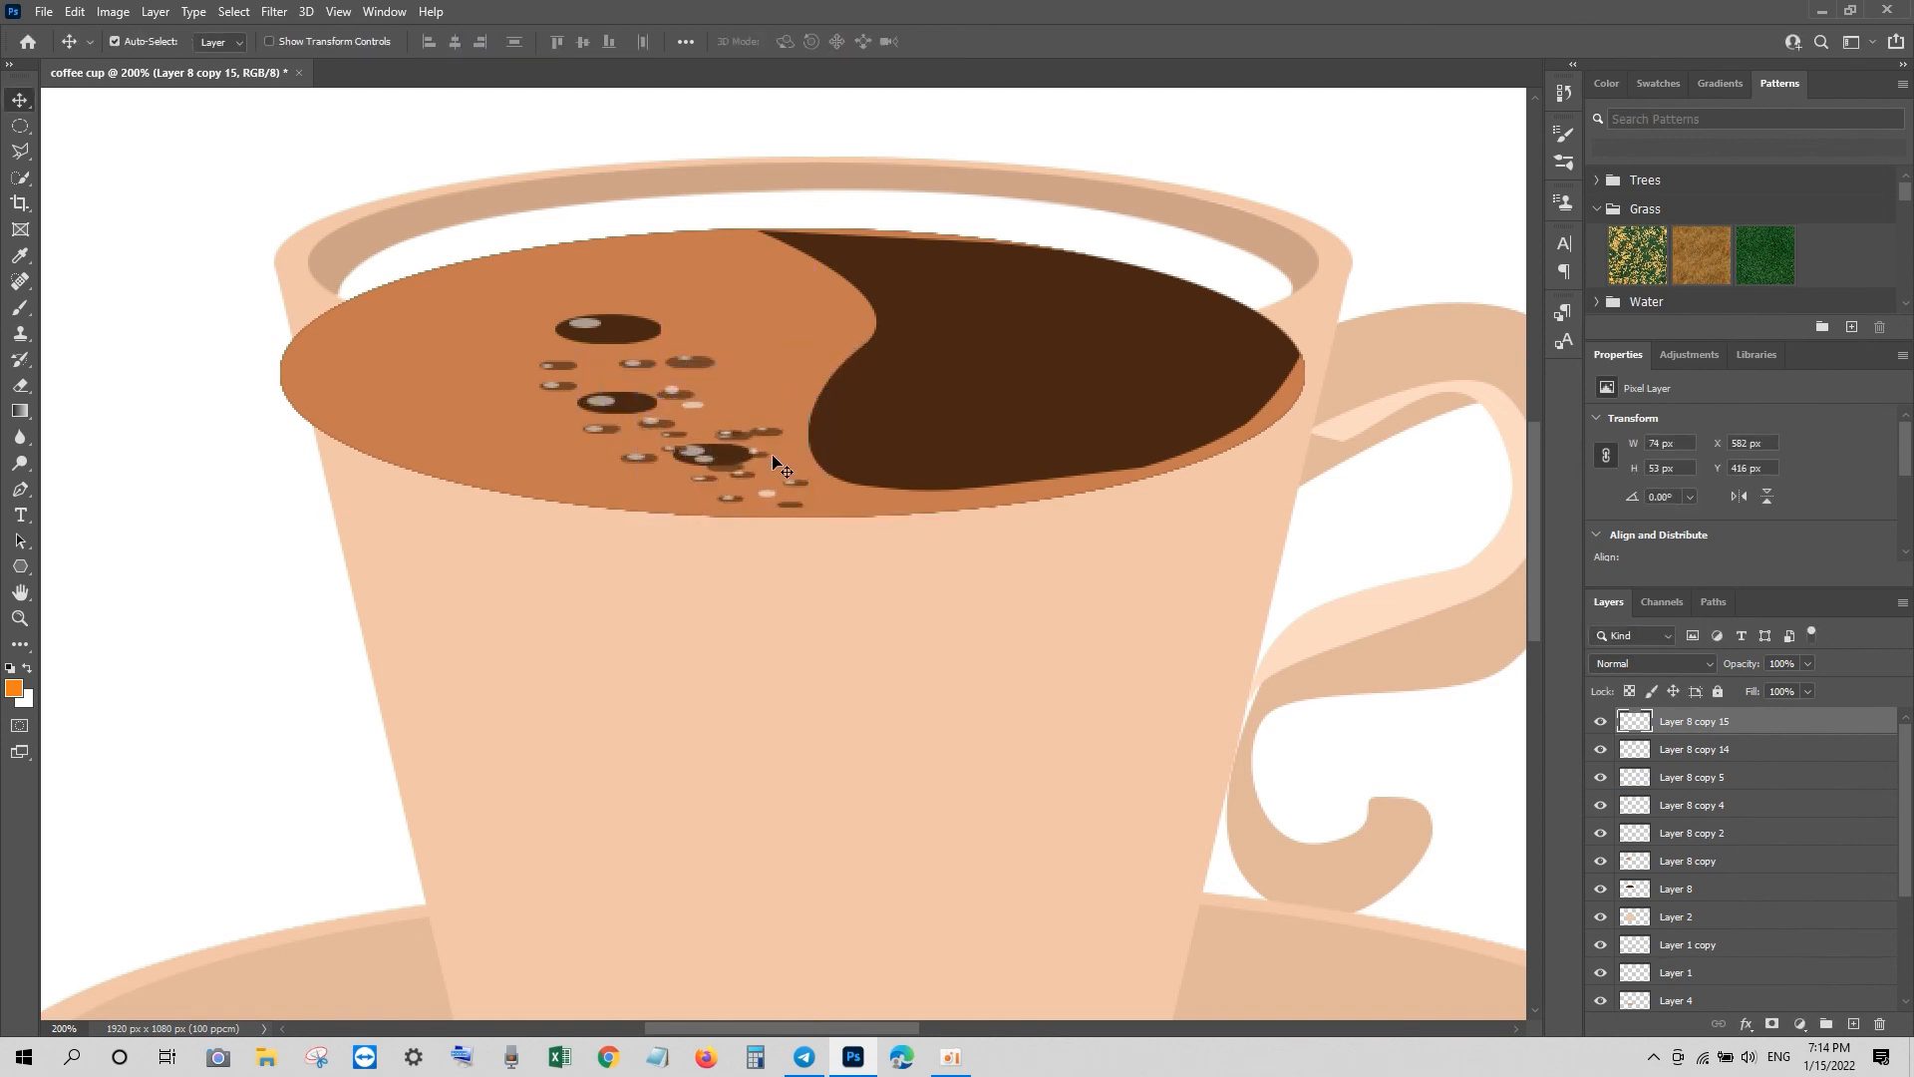
# Step: Send the duplicated bubble layer backward to just below Layer 8 copy 4
pyautogui.hotkey('ctrl', '[')
pyautogui.hotkey('ctrl', '[')
pyautogui.hotkey('ctrl', '[')
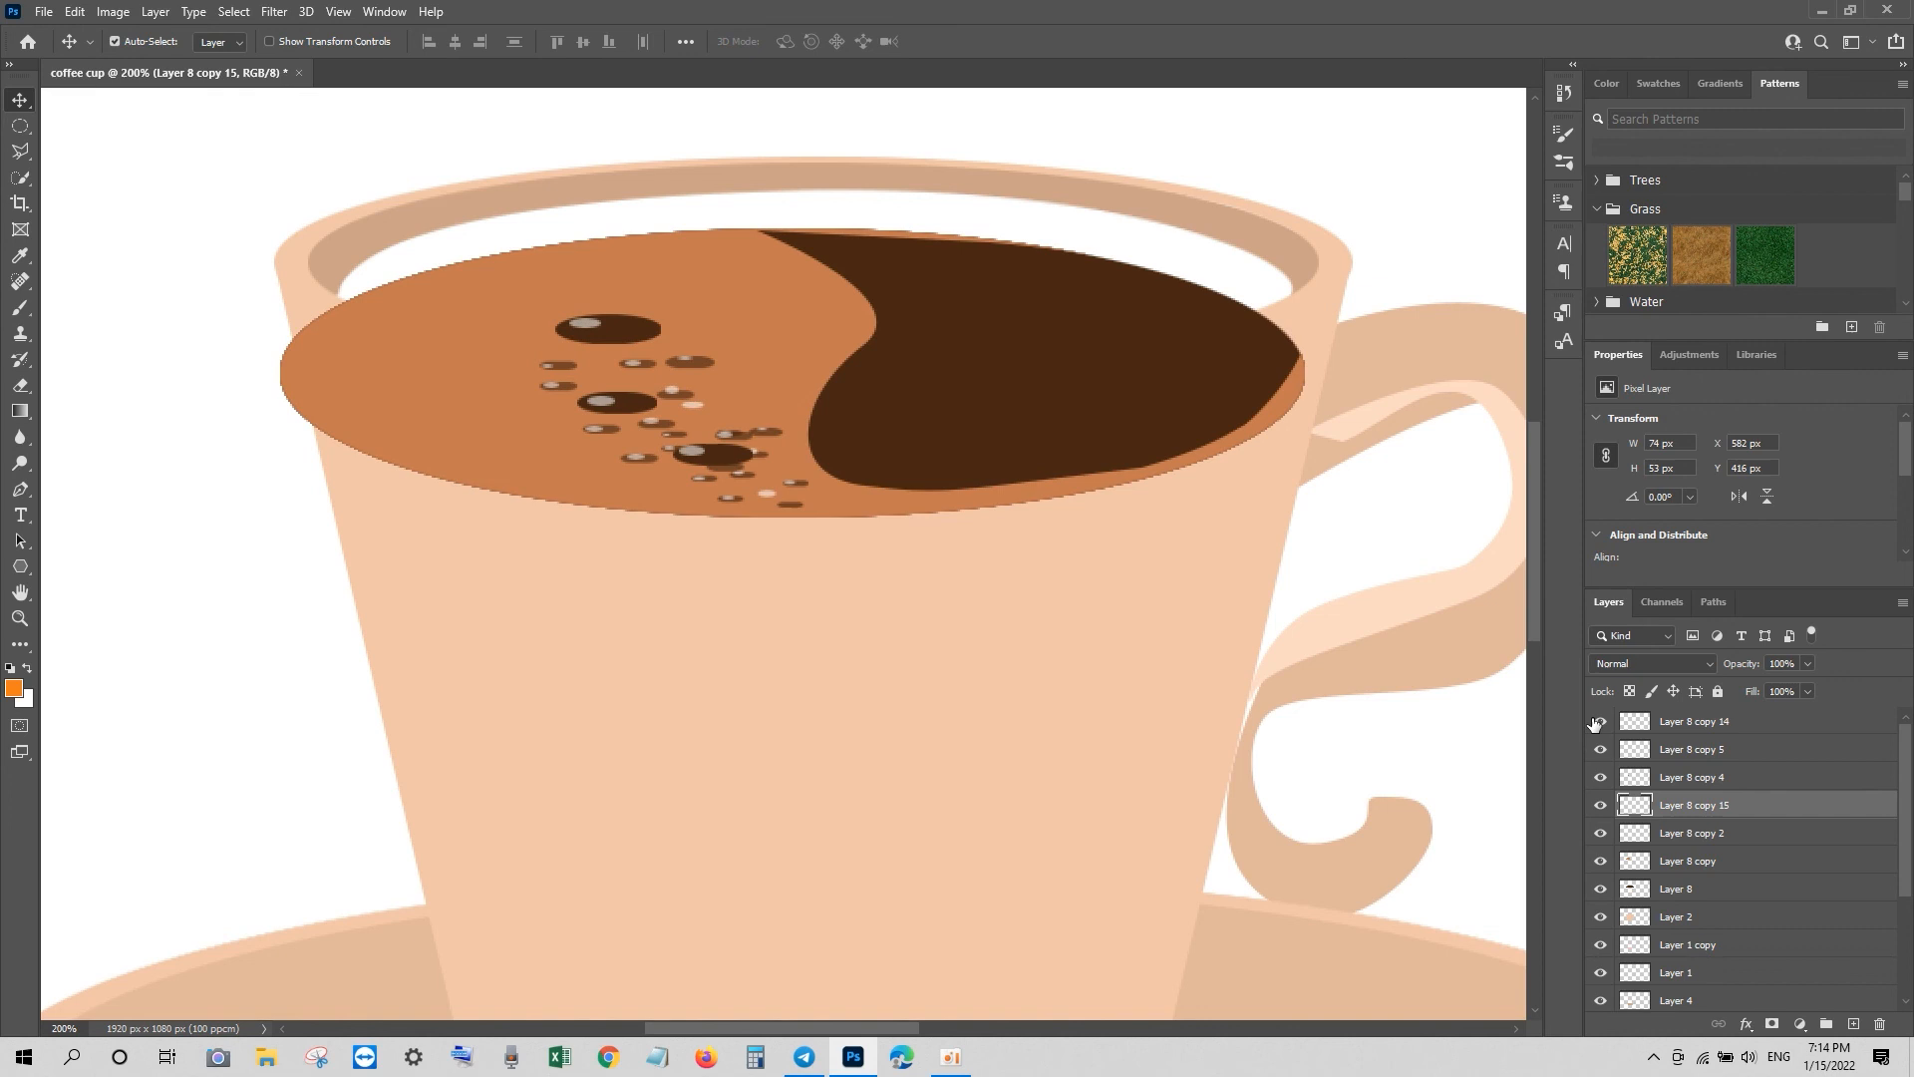
# Step: Group the coffee and bubble layers from Layer 8 copy 14 down to Layer 8
pyautogui.click(1693, 727)
pyautogui.click(810, 442)
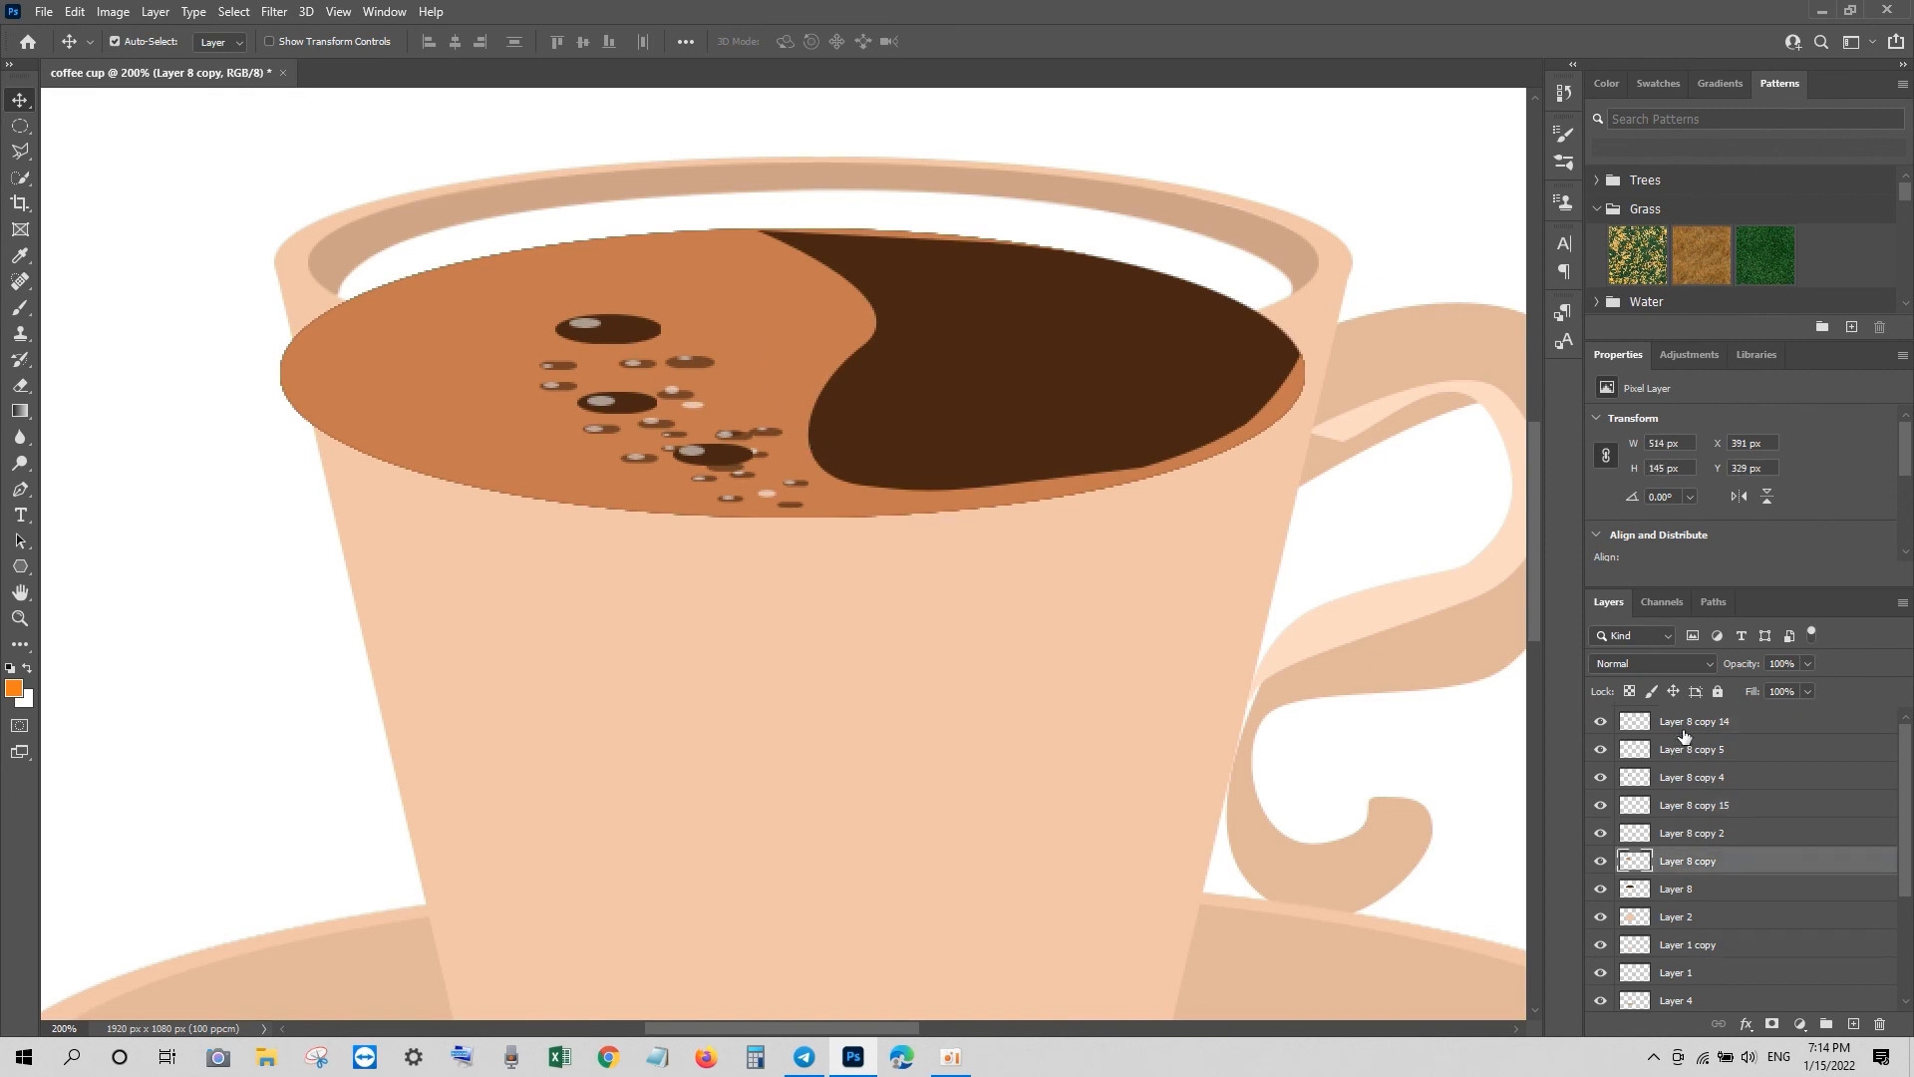
pyautogui.click(1684, 732)
pyautogui.keyDown('shift'); pyautogui.click(1673, 890); pyautogui.keyUp('shift')
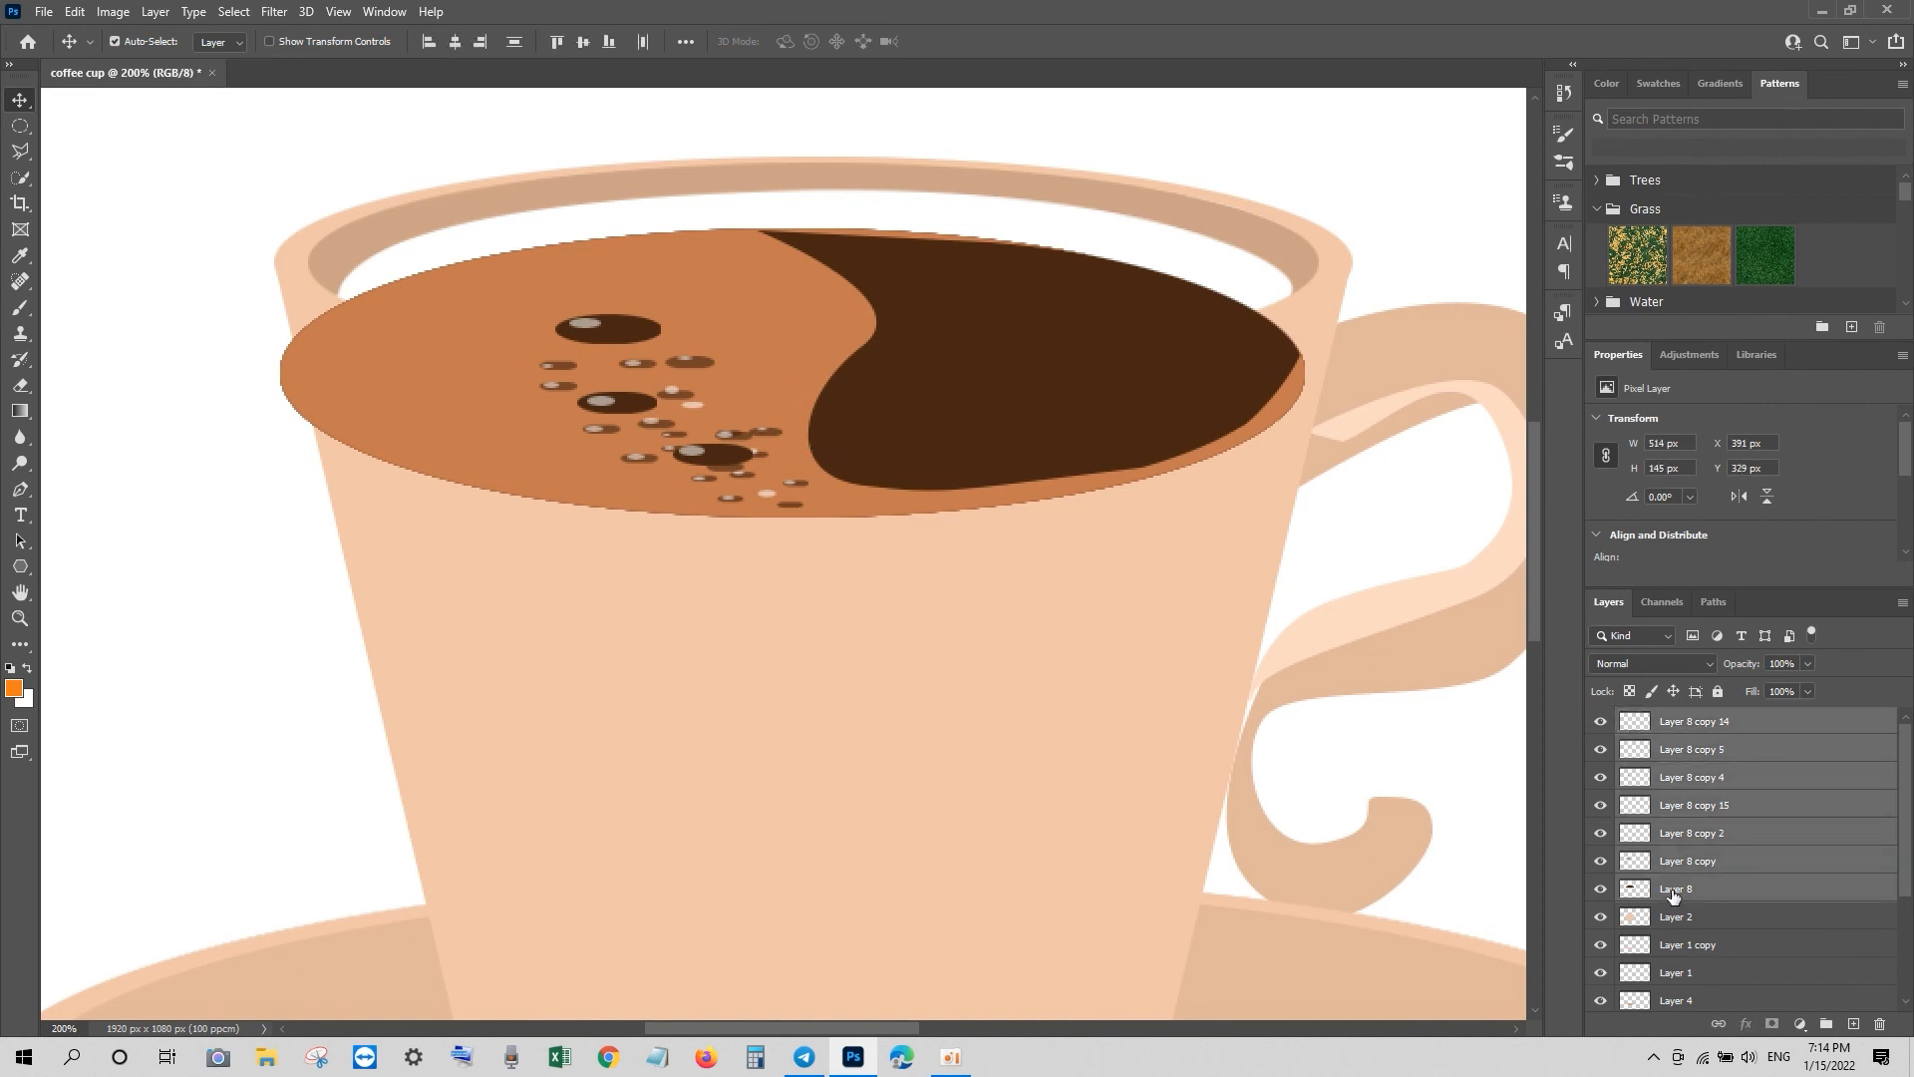
pyautogui.hotkey('ctrl', 'g')
# Step: Scale the coffee group to about 90.3% and move it up into the cup's opening
pyautogui.hotkey('ctrl', 't')
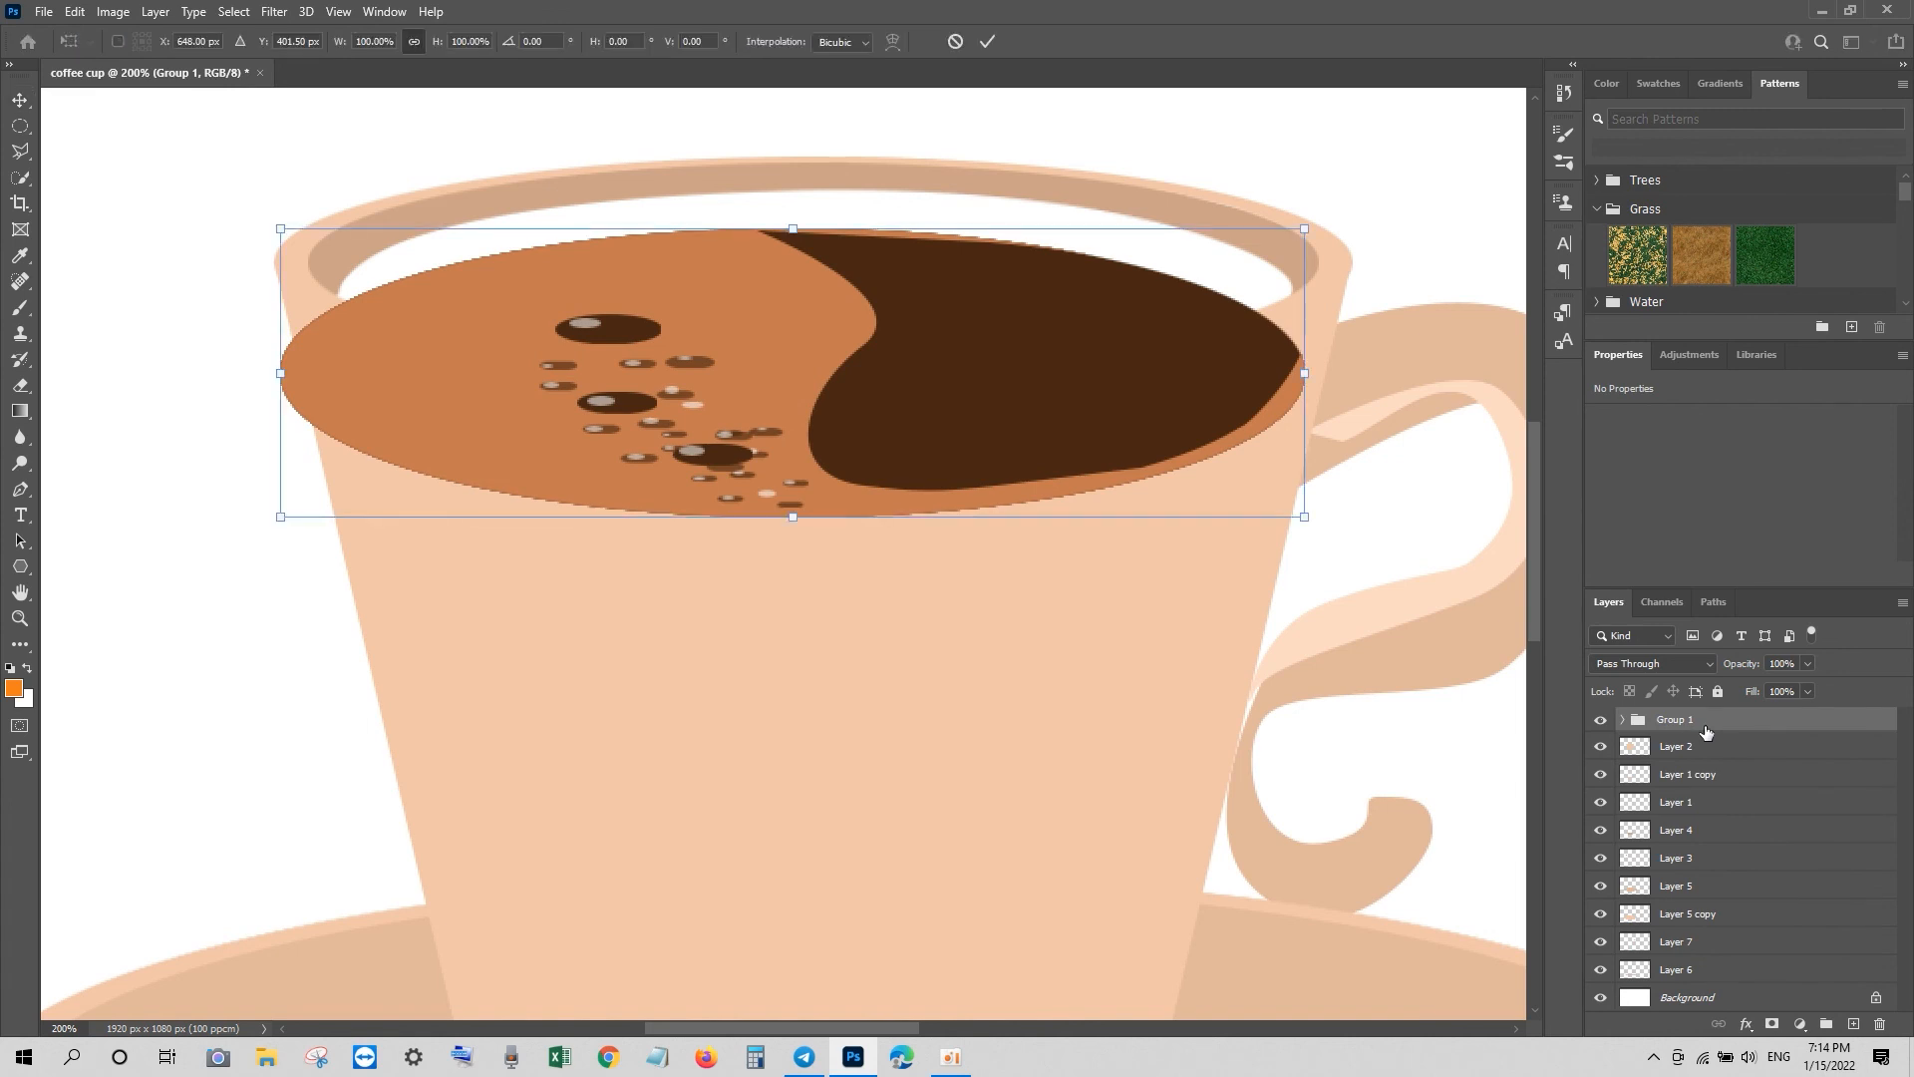
pyautogui.moveTo(1183, 321); pyautogui.dragTo(1205, 282)
pyautogui.moveTo(1325, 189); pyautogui.dragTo(1228, 231)
pyautogui.moveTo(1101, 342); pyautogui.dragTo(1120, 308)
# Step: Distort the coffee group, flattening and widening it to fit inside the cup's rim
pyautogui.rightClick(1112, 320)
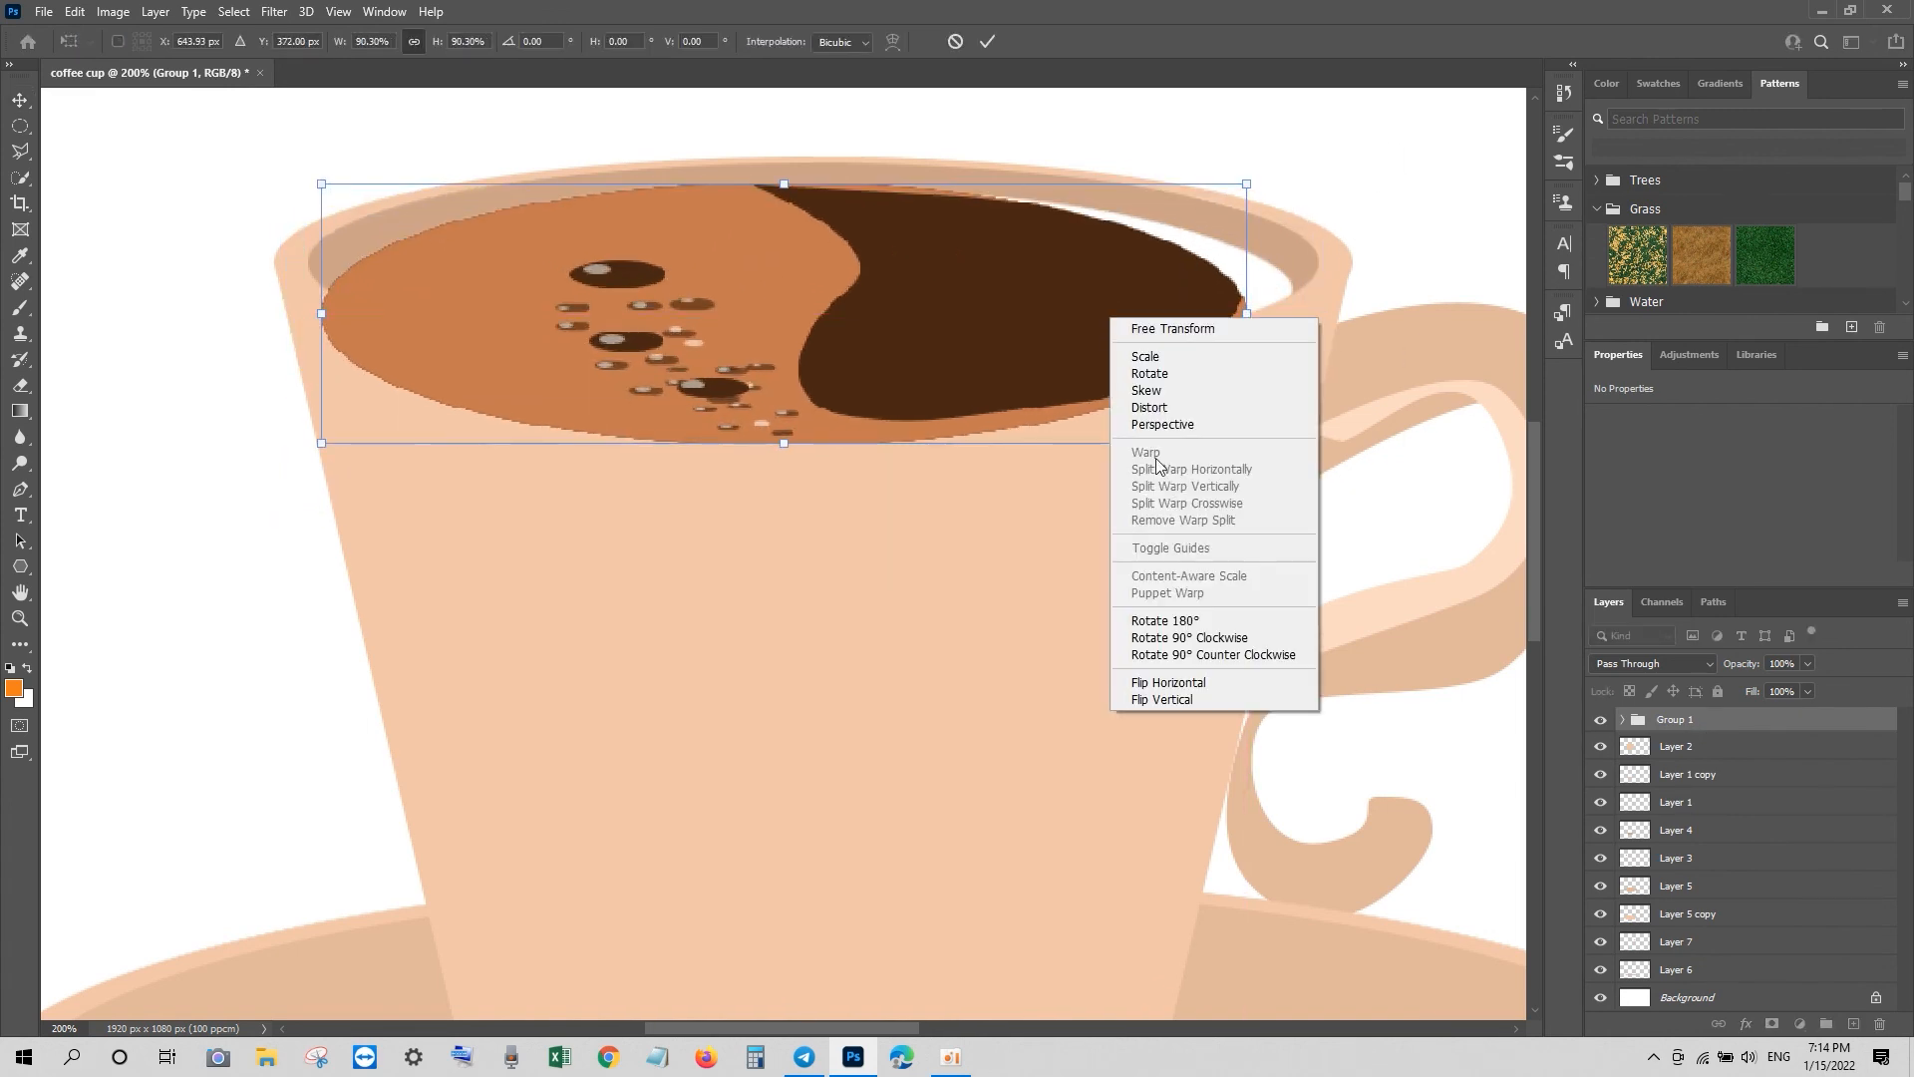
pyautogui.click(1161, 408)
pyautogui.rightClick(848, 338)
pyautogui.click(896, 426)
pyautogui.moveTo(787, 440); pyautogui.dragTo(801, 367)
pyautogui.moveTo(1260, 266); pyautogui.dragTo(1290, 276)
pyautogui.rightClick(726, 246)
pyautogui.click(796, 341)
pyautogui.moveTo(912, 205); pyautogui.dragTo(899, 244)
pyautogui.rightClick(930, 281)
pyautogui.click(805, 323)
pyautogui.press('Return')
pyautogui.hotkey('ctrl', 't')
pyautogui.rightClick(804, 323)
pyautogui.click(684, 314)
pyautogui.press('Return')
pyautogui.hotkey('ctrl', '-')
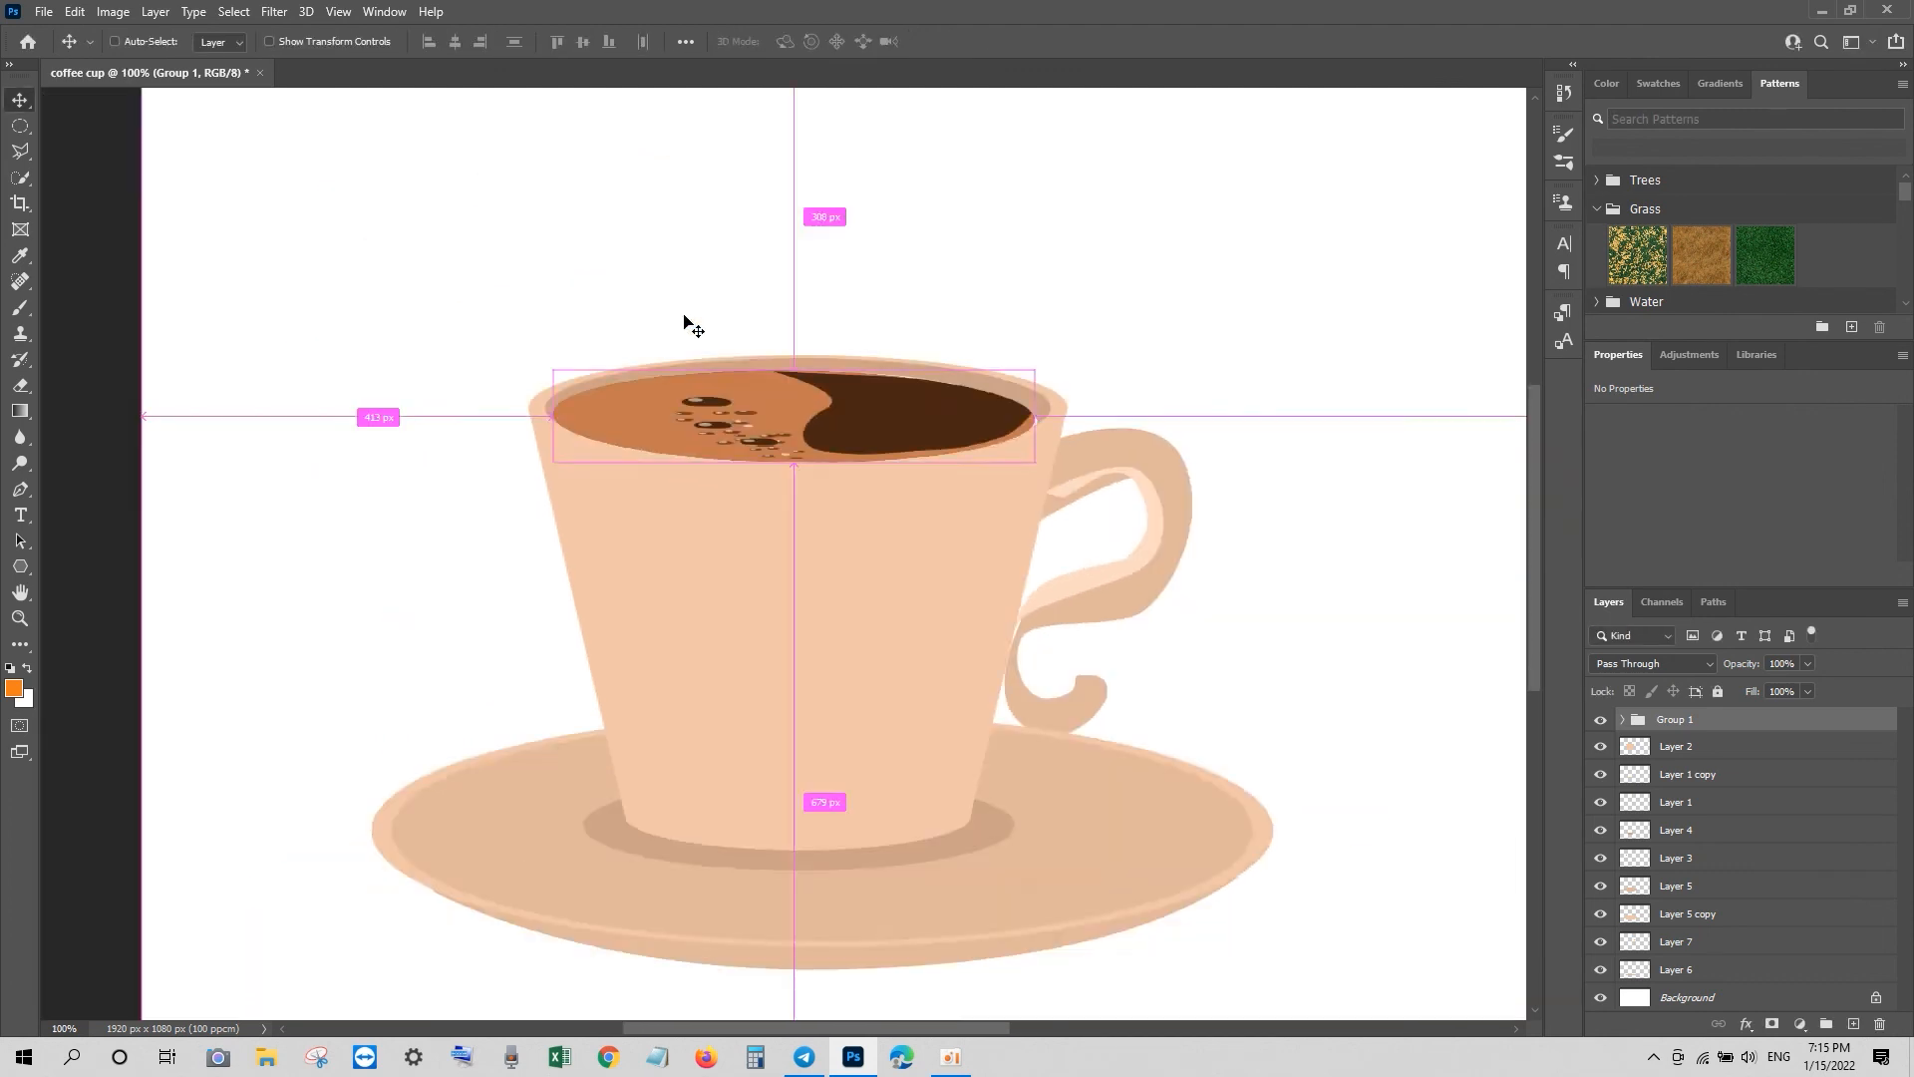
pyautogui.hotkey('ctrl', '-')
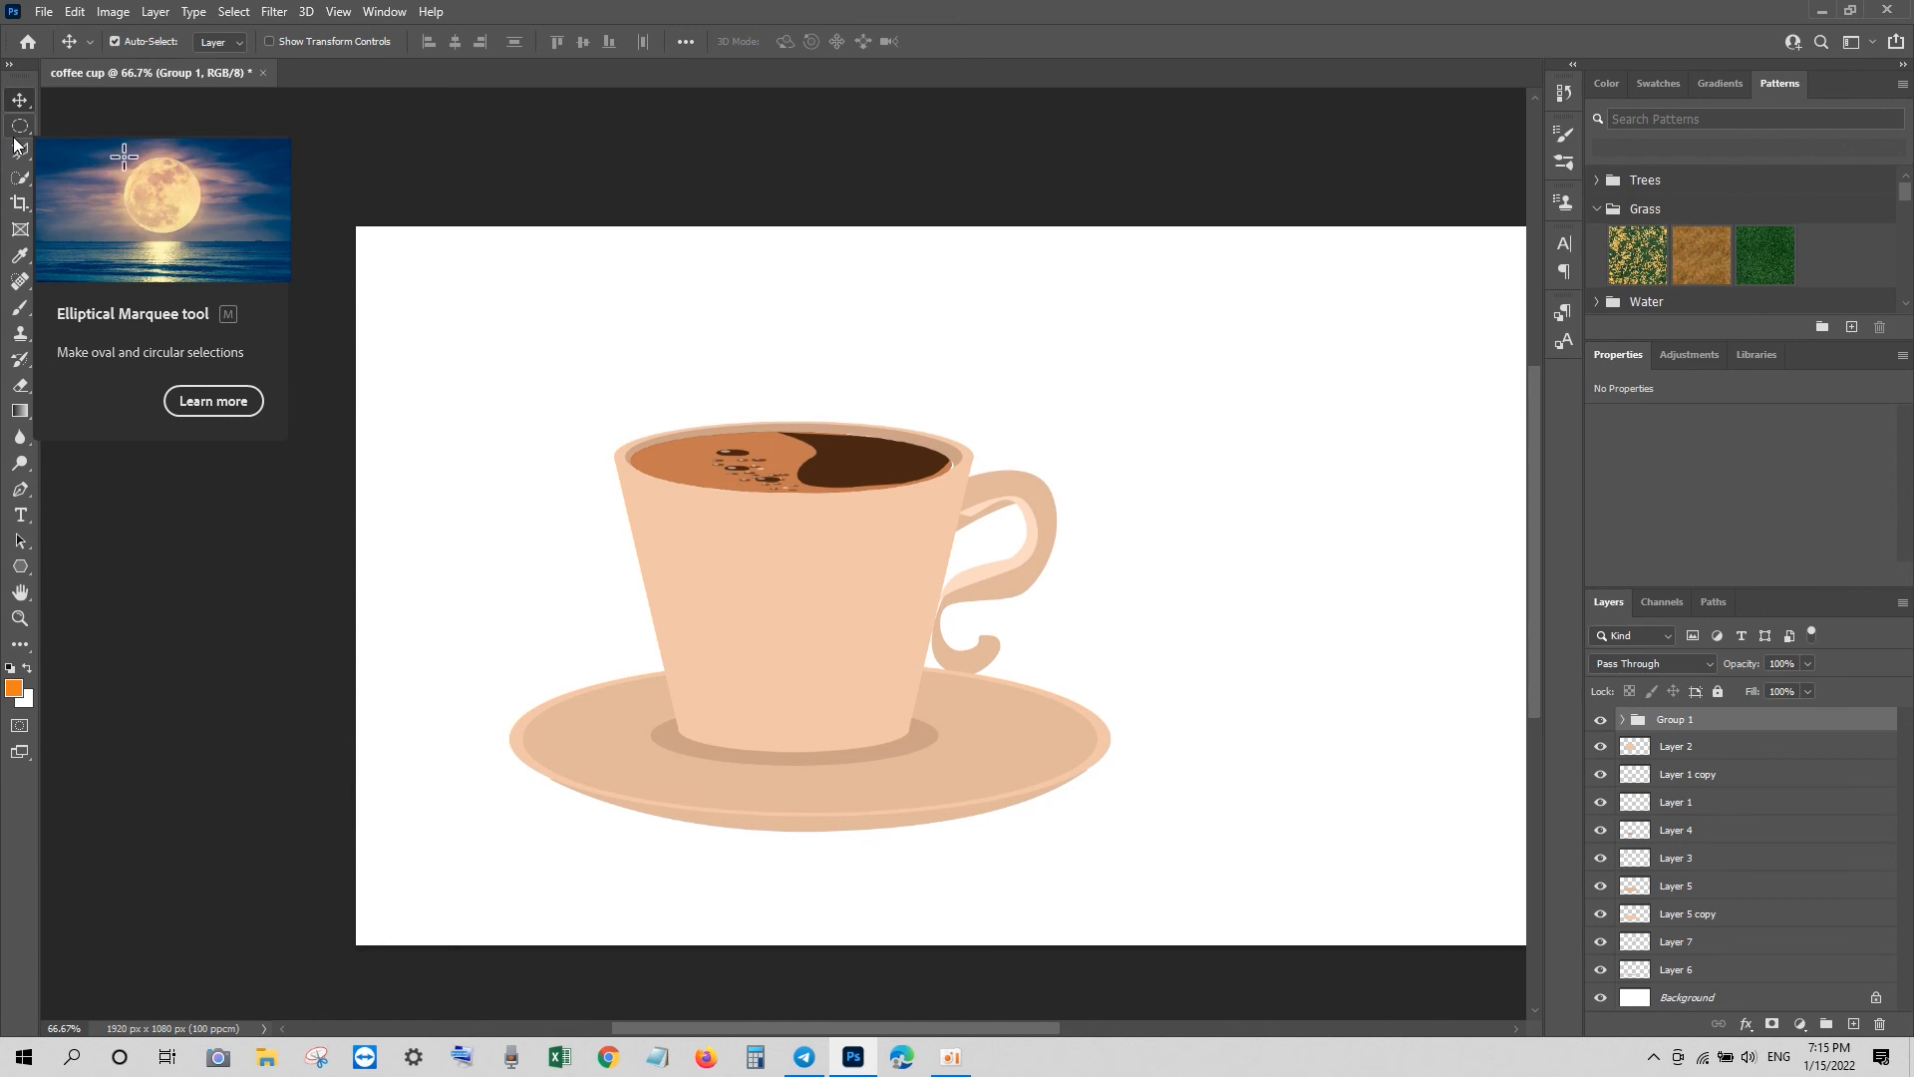
# Step: Browse the Desktop, Downloads, Pictures and Documents oCam folders for a file to open, and close the file browser without opening one
pyautogui.click(44, 11)
pyautogui.click(74, 52)
pyautogui.click(74, 218)
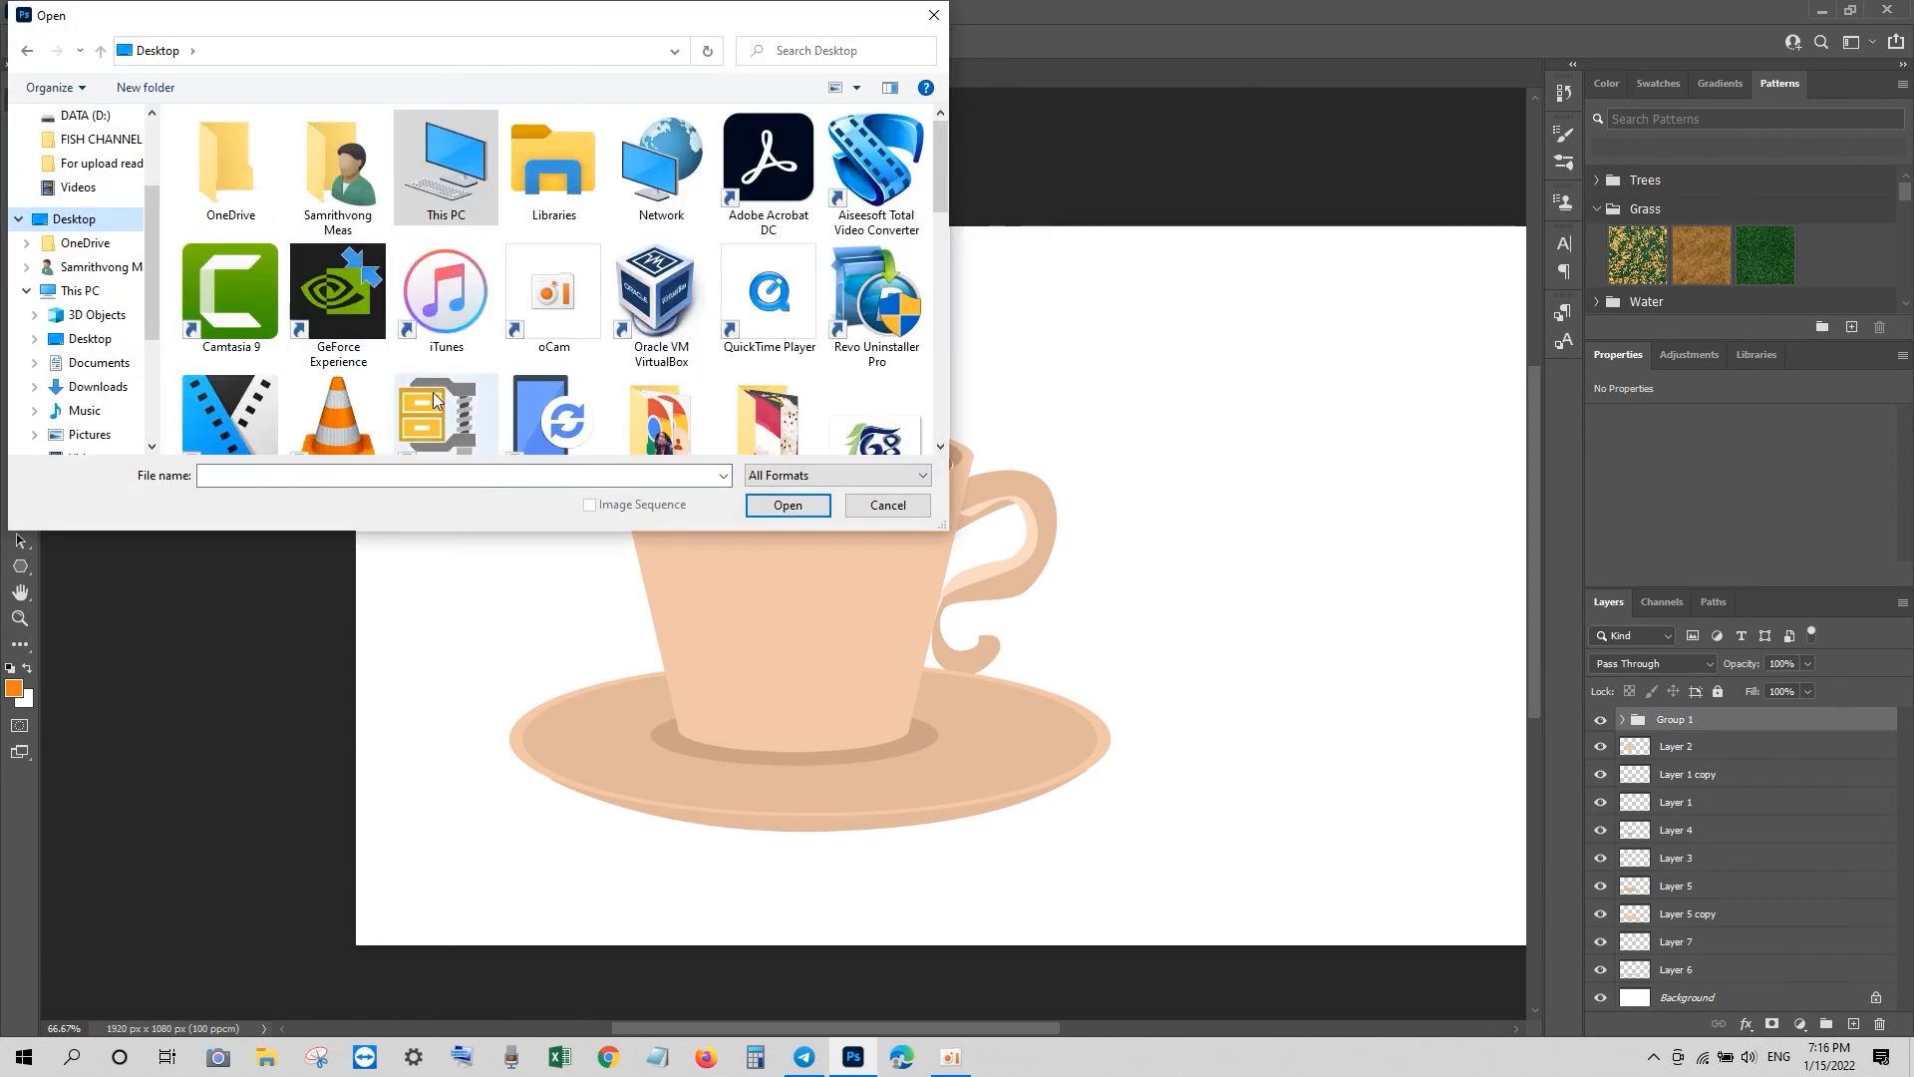
pyautogui.scroll(-6, 431, 399)
pyautogui.scroll(2, 451, 385)
pyautogui.scroll(-5, 451, 384)
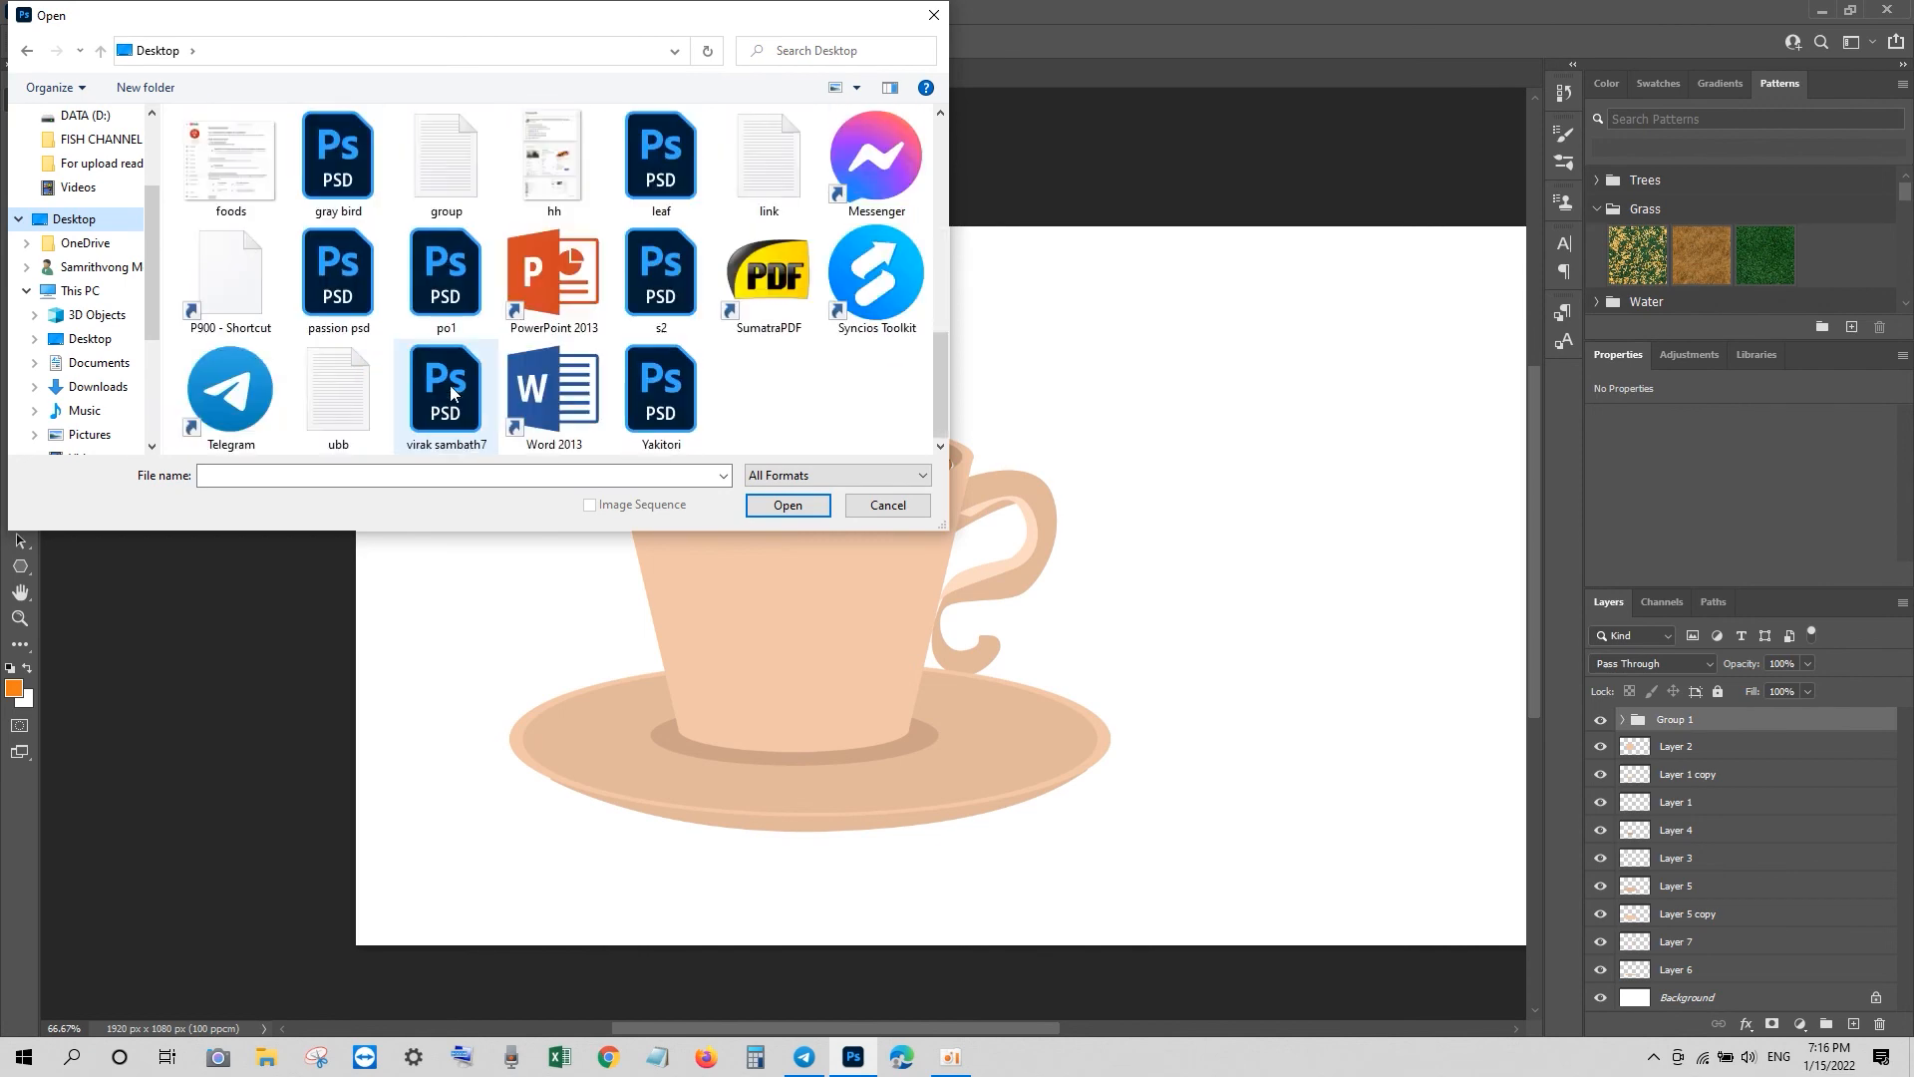
pyautogui.scroll(1, 451, 384)
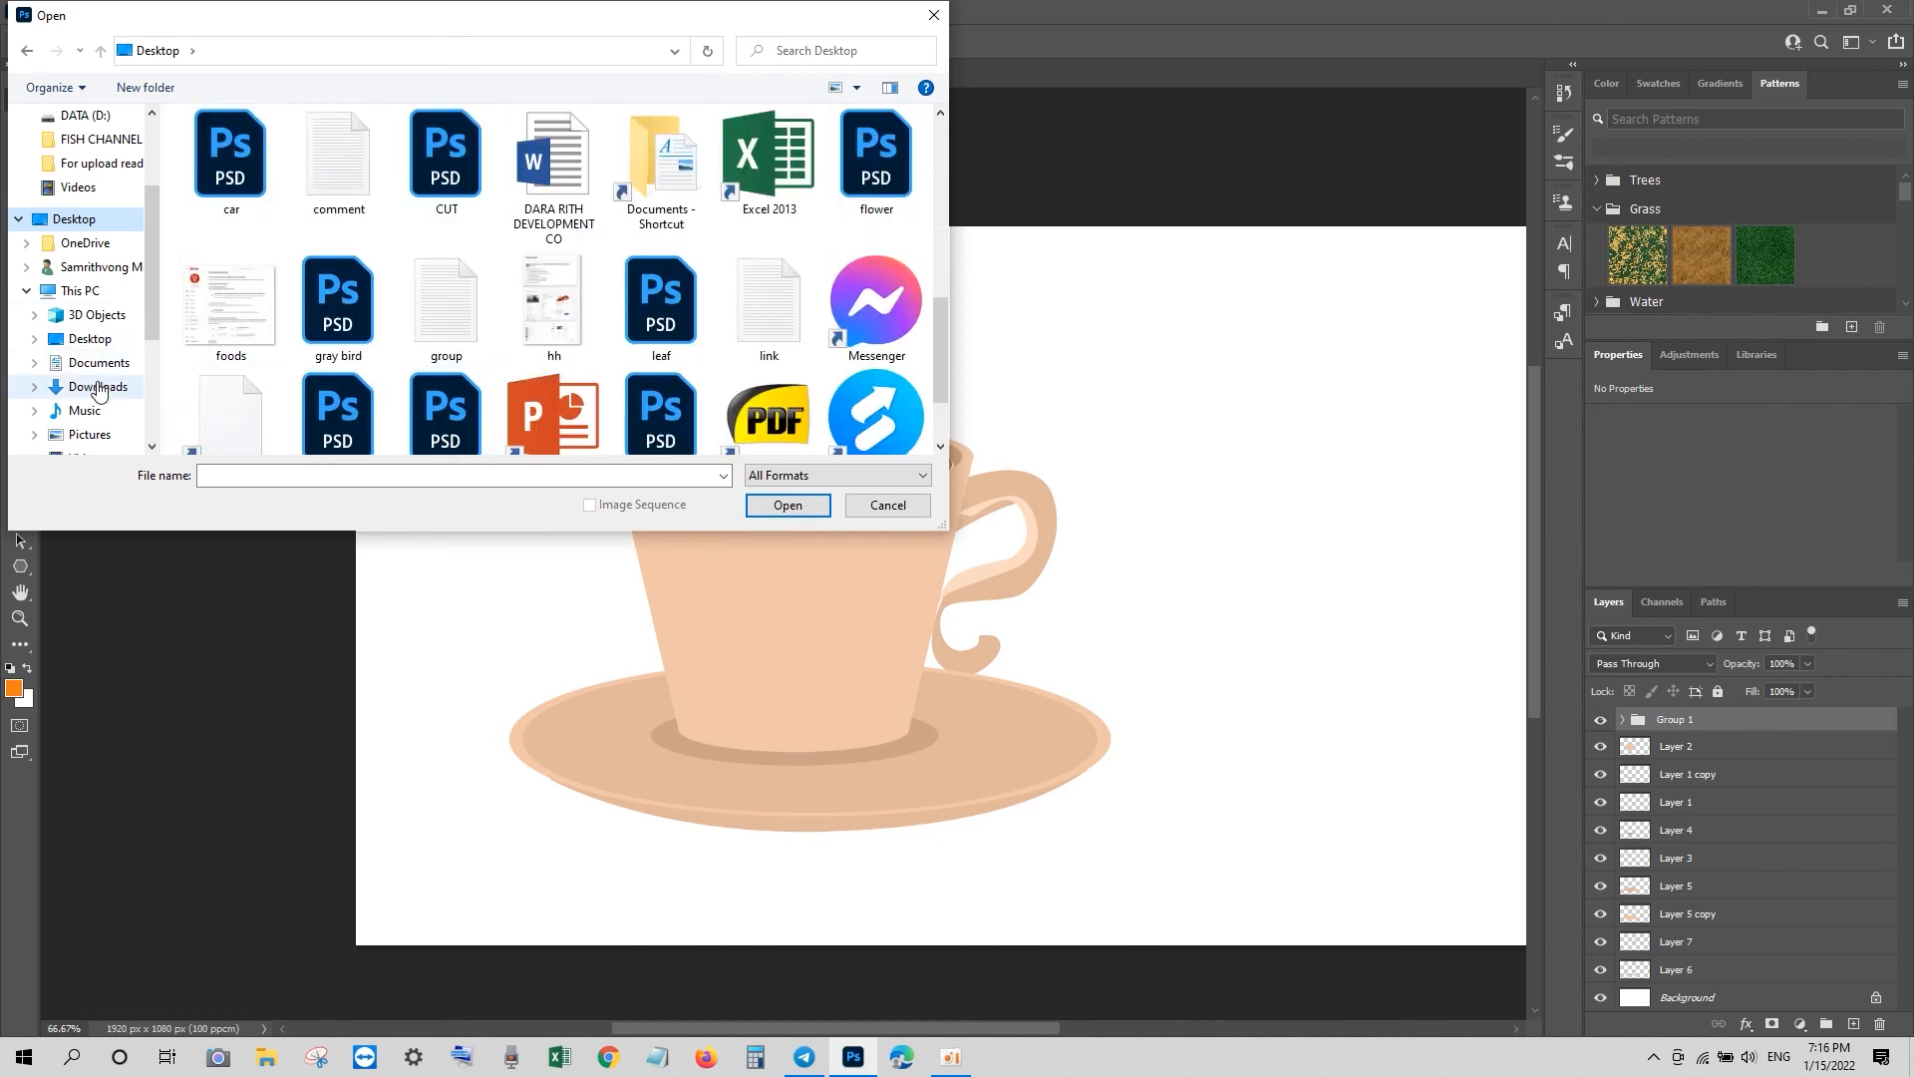
pyautogui.click(98, 387)
pyautogui.click(87, 433)
pyautogui.scroll(10, 432, 347)
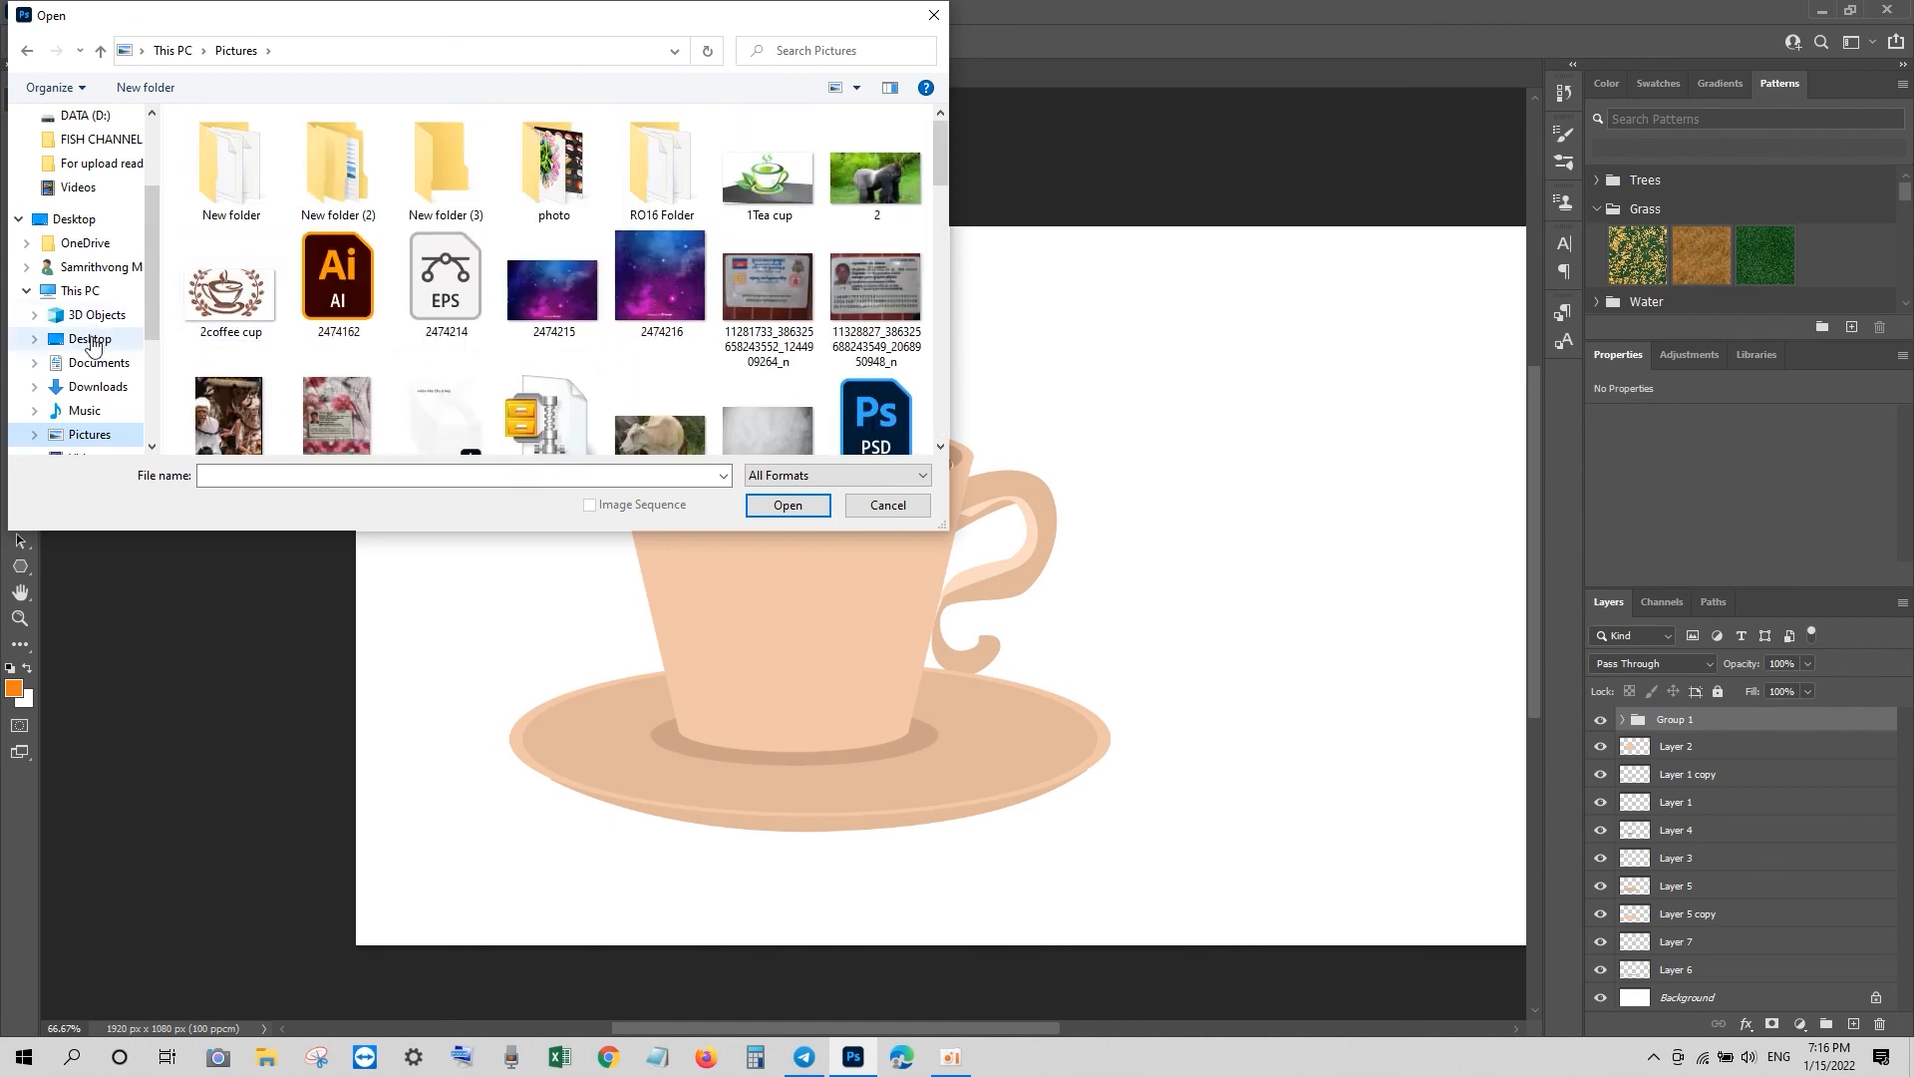
pyautogui.click(99, 362)
pyautogui.doubleClick(229, 284)
pyautogui.scroll(-3, 439, 269)
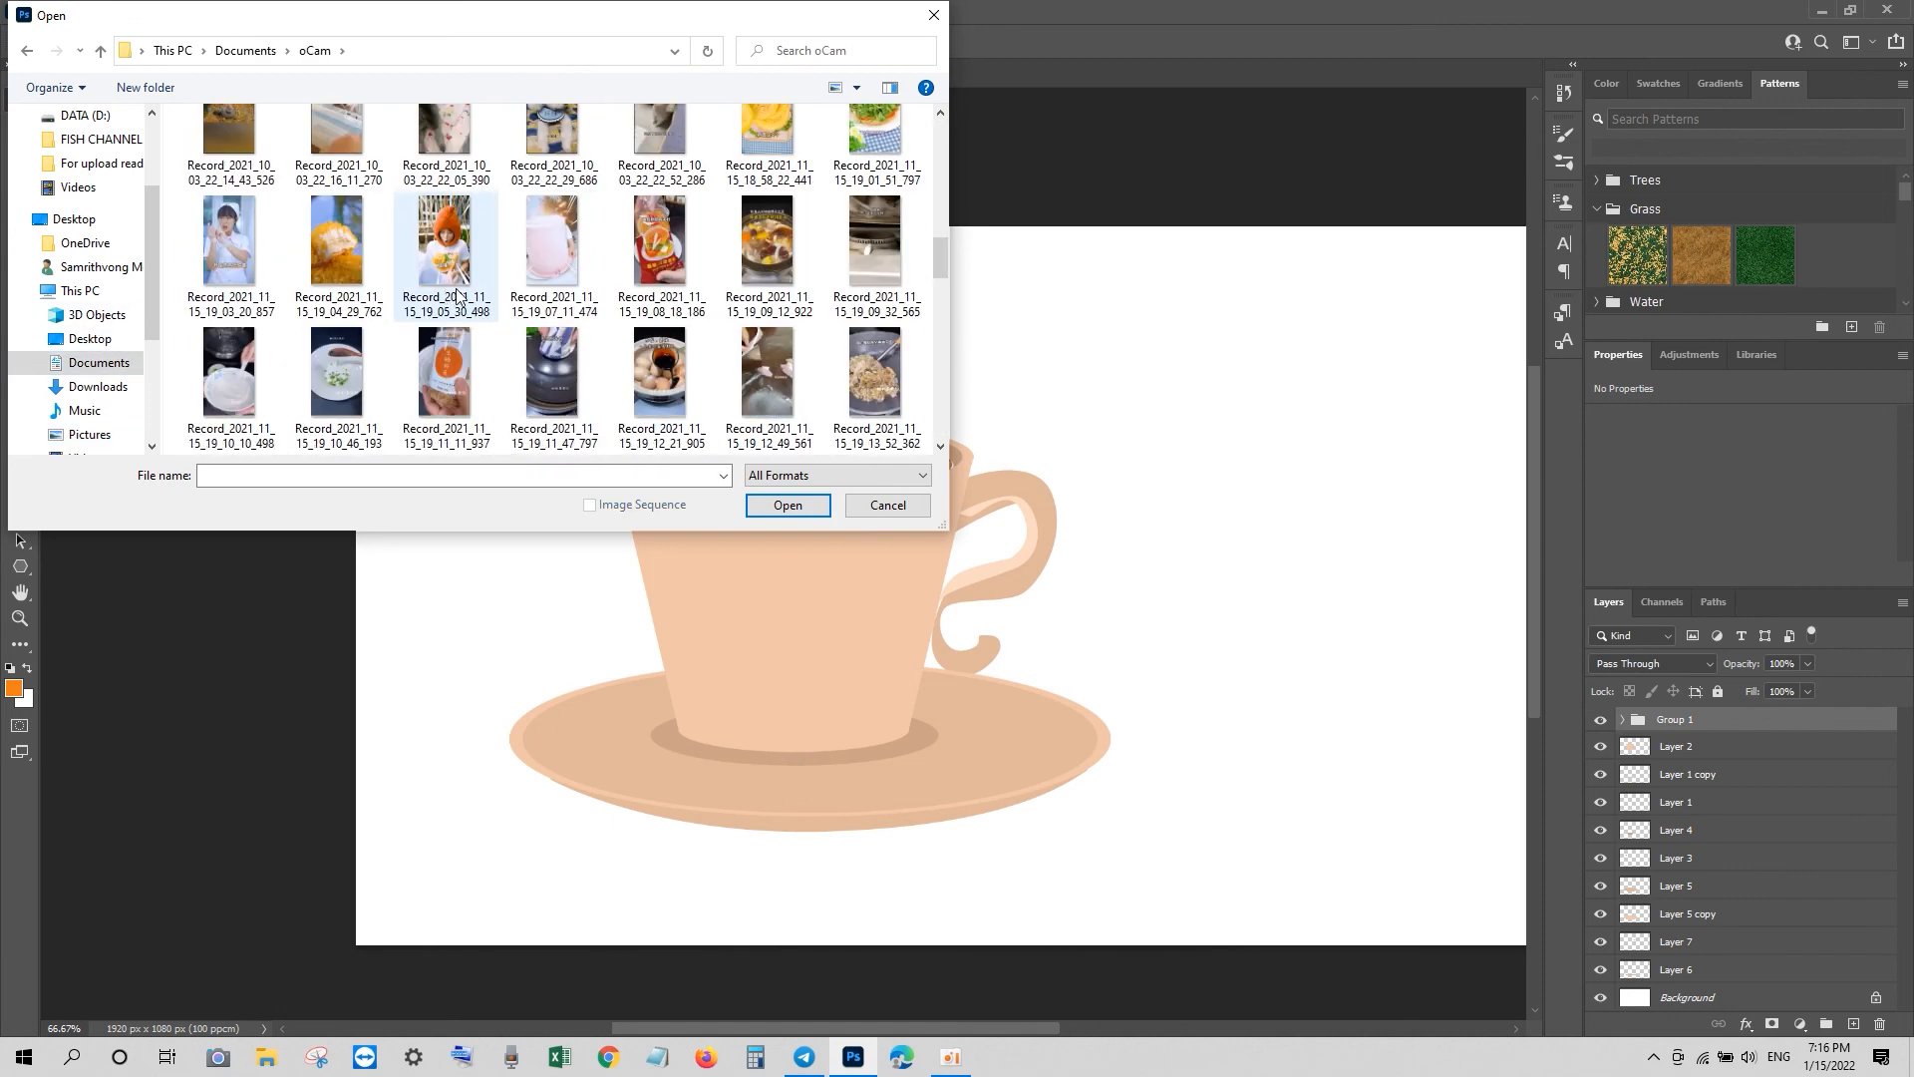
pyautogui.click(910, 505)
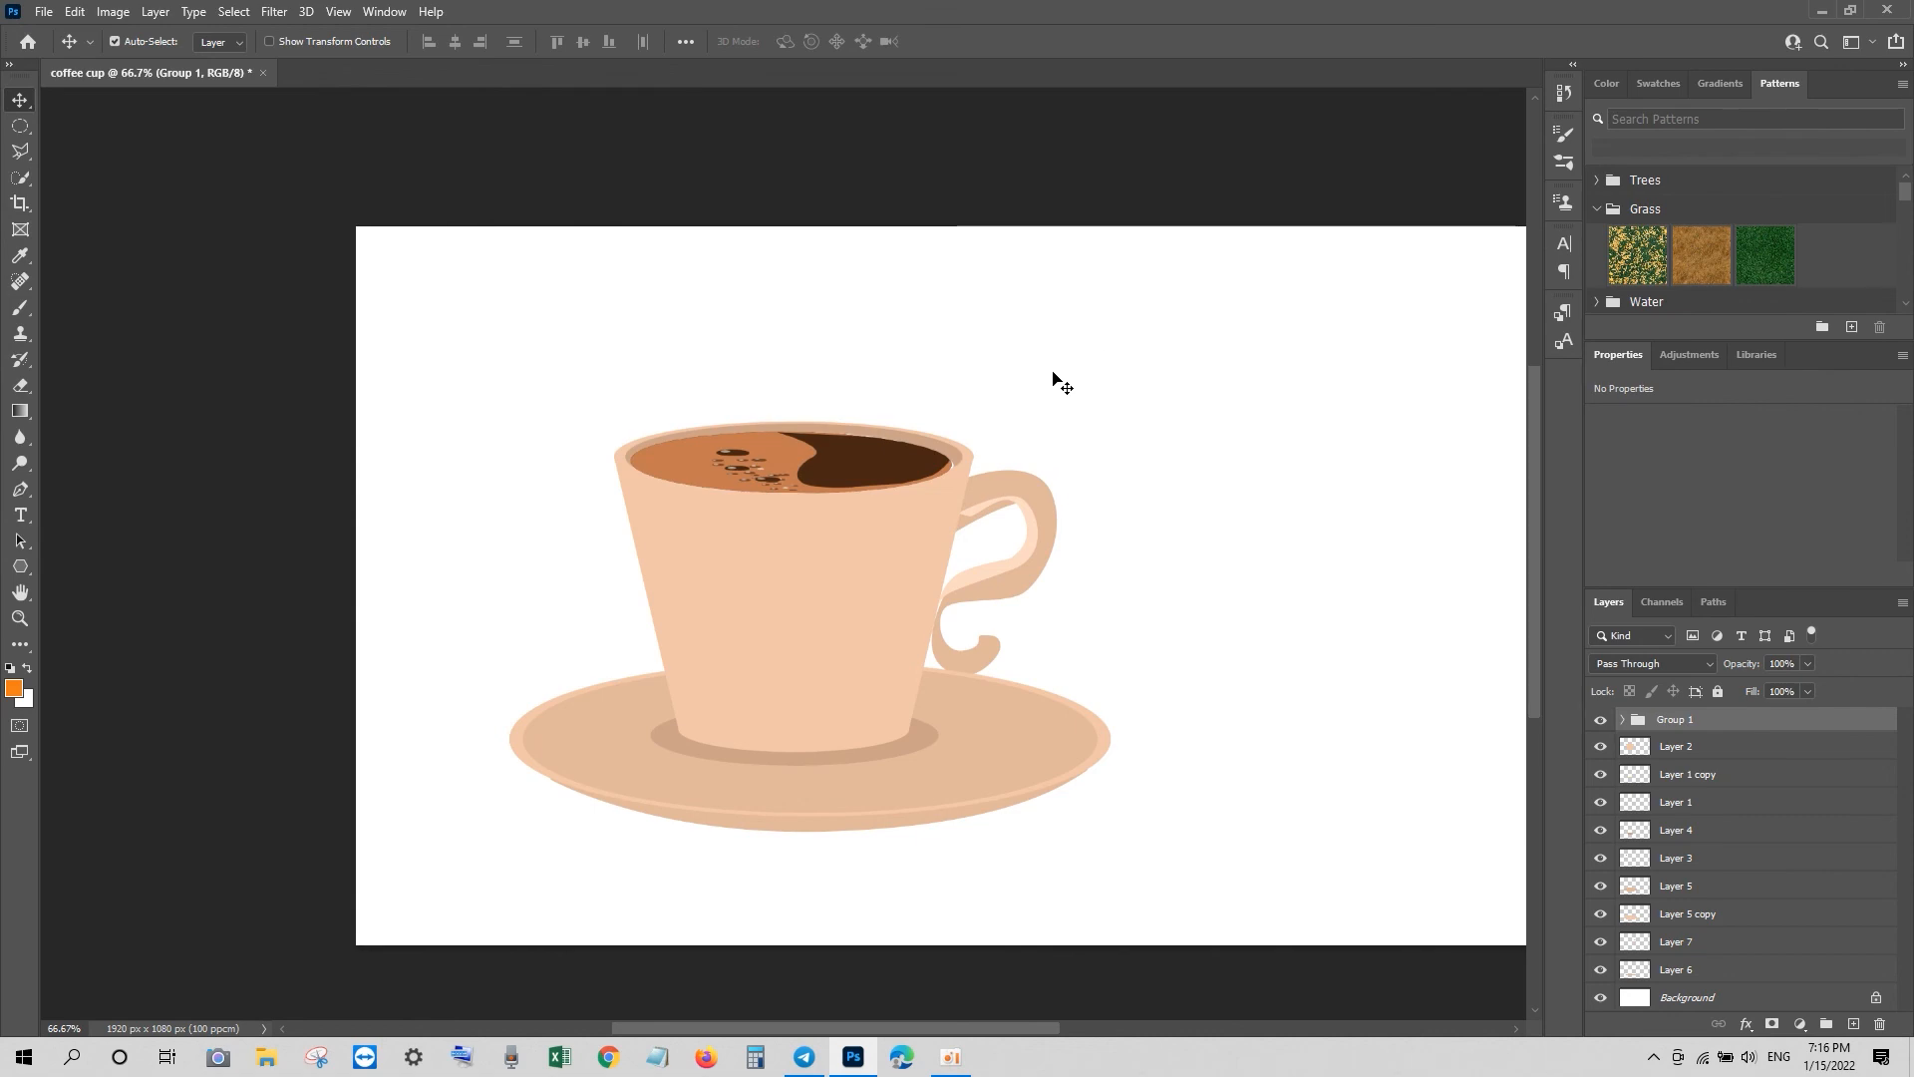